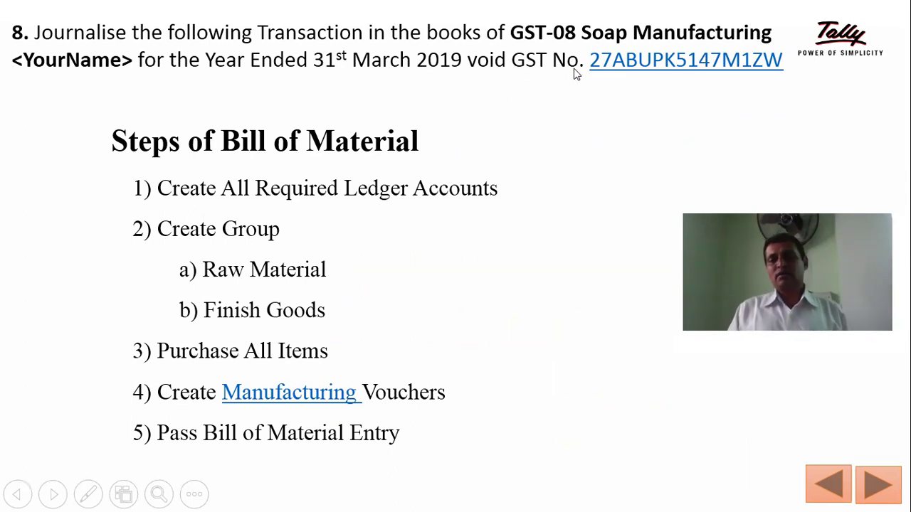
# Step: Dismiss the GST link file-open error and launch Tally.ERP 9 from the Start menu
pyautogui.click(651, 66)
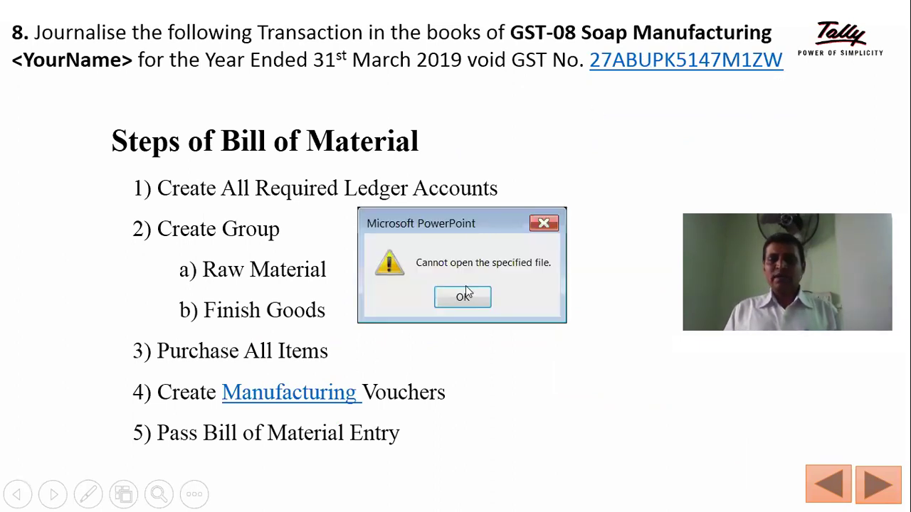
pyautogui.click(469, 296)
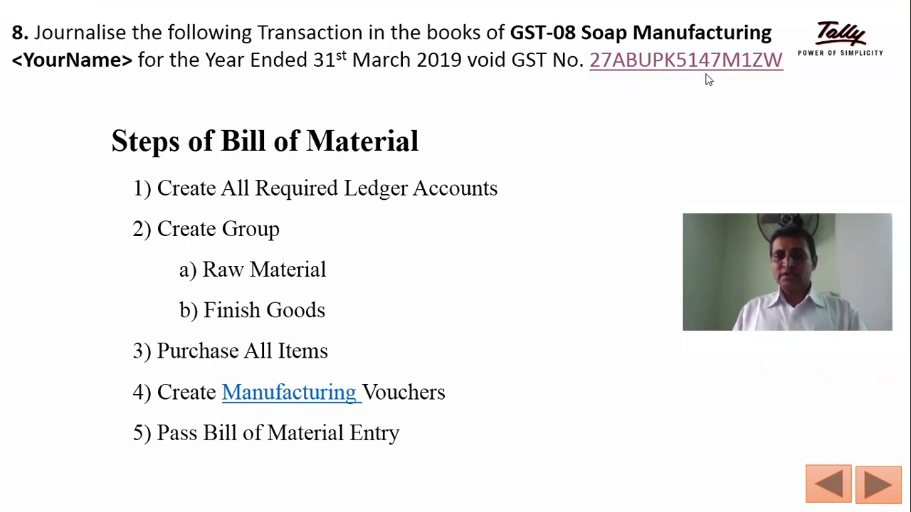
pyautogui.press('super')
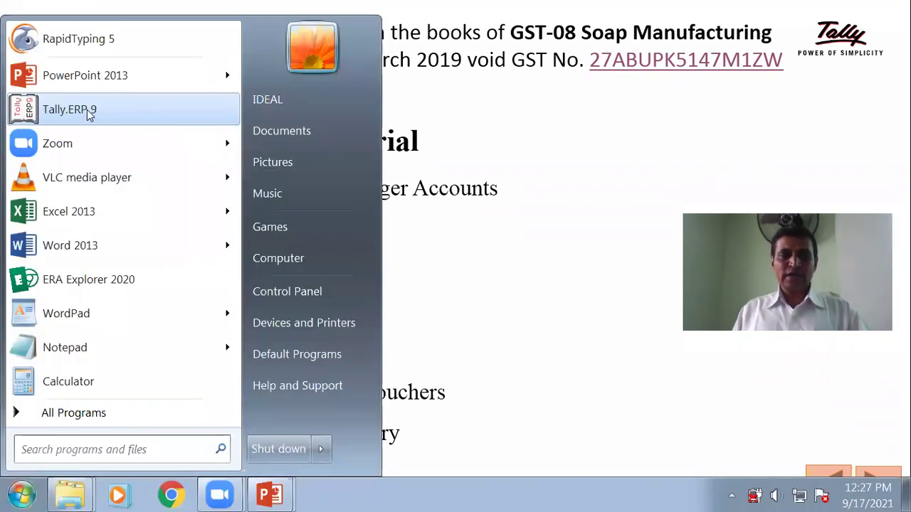
pyautogui.click(88, 114)
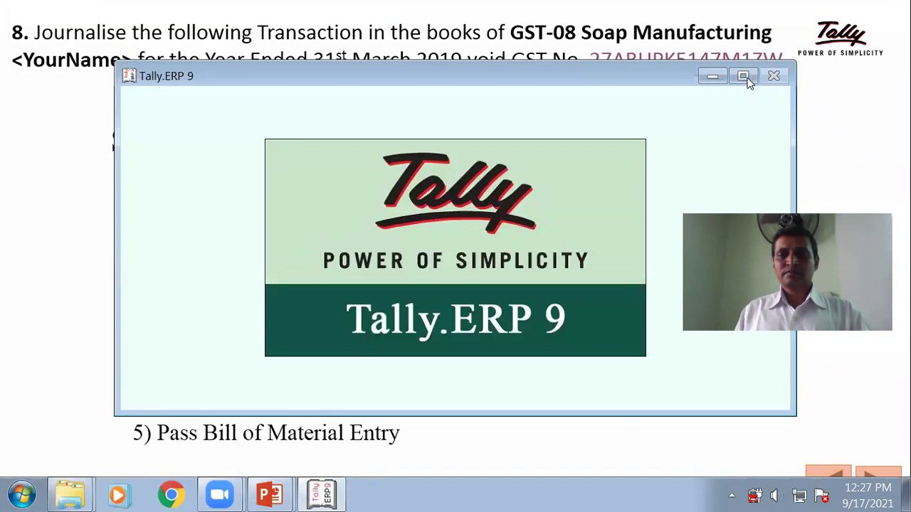
# Step: Maximize Tally, shut the loaded company and choose Create Company
pyautogui.click(747, 77)
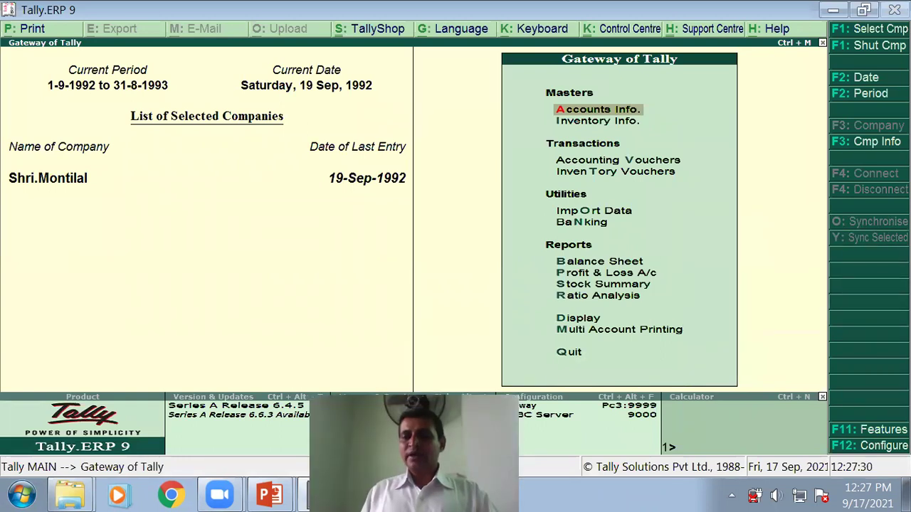
pyautogui.click(880, 49)
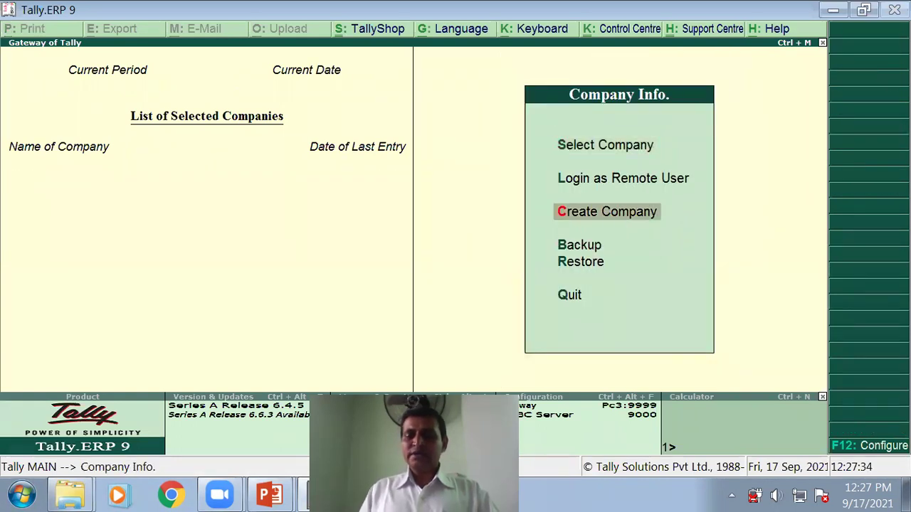
pyautogui.press('Return')
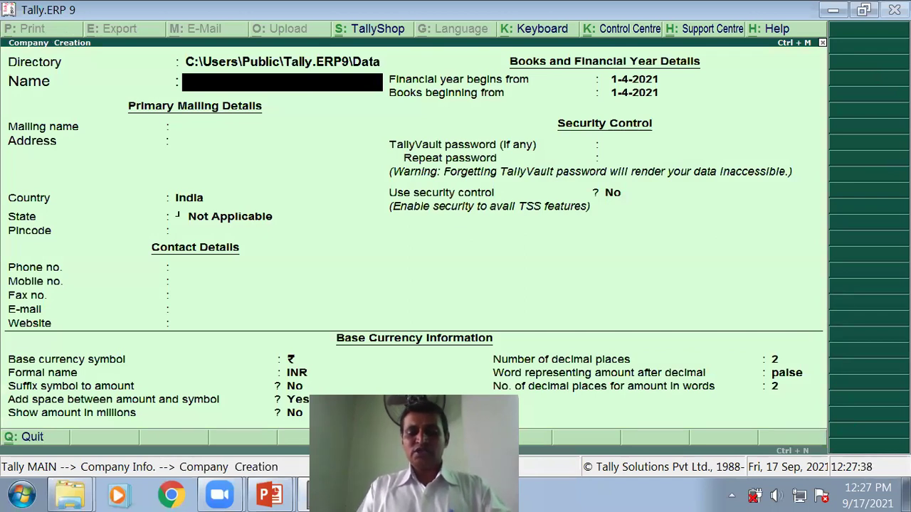
# Step: Name the company 'GST-08 Soap Mft - IDEAL', keeping that mailing name and no address
pyautogui.write('GST')
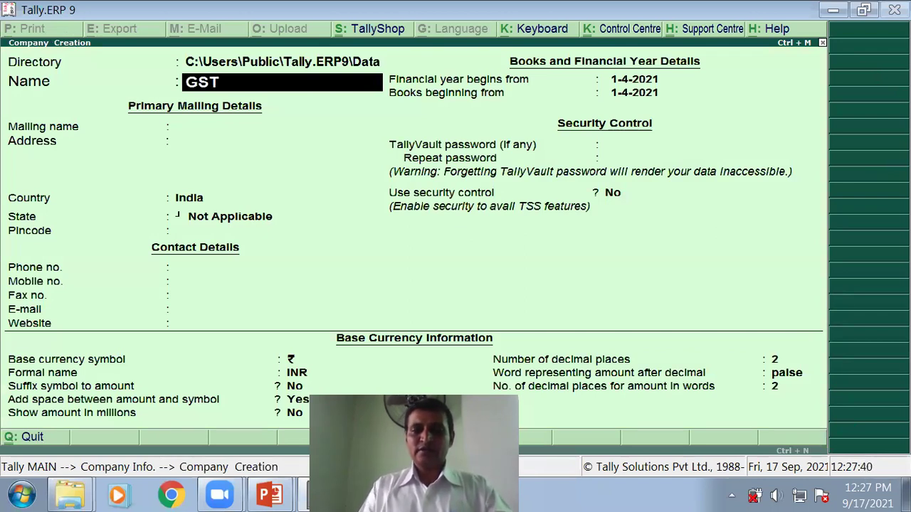
pyautogui.write('-08 S')
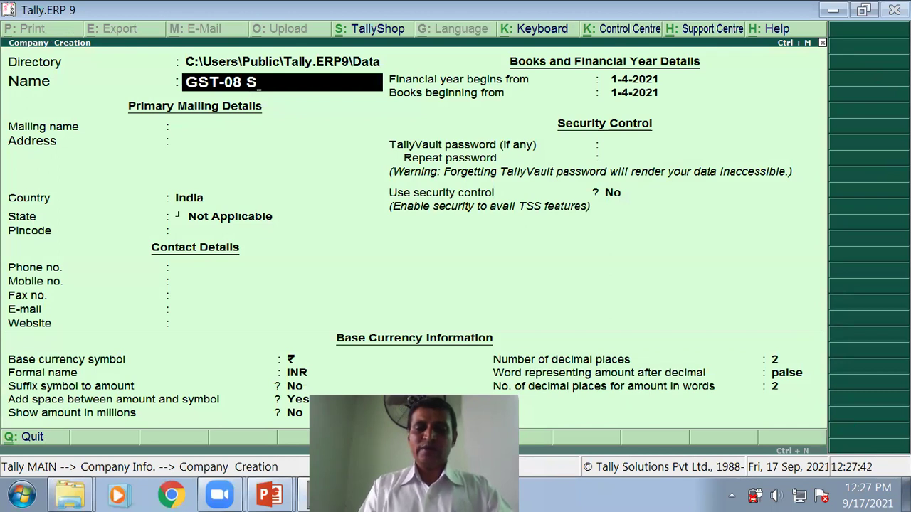
pyautogui.press('BackSpace')
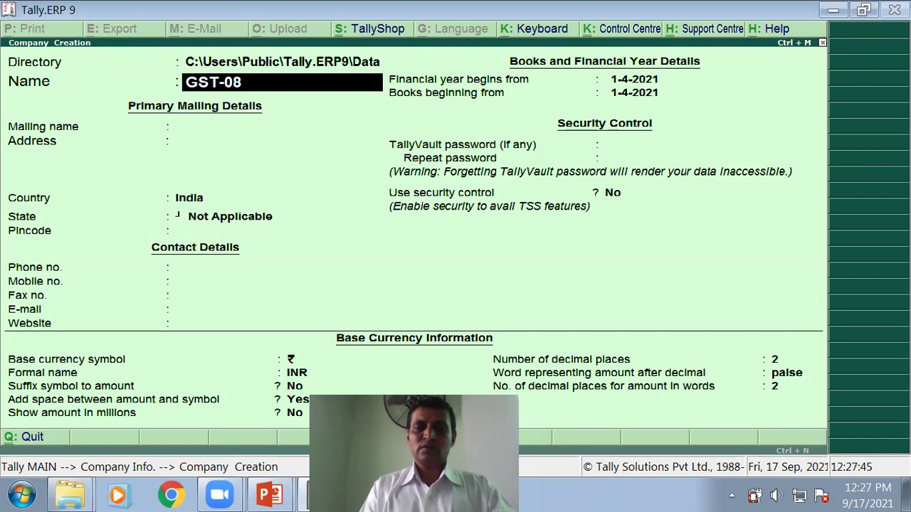
pyautogui.write('Soap M')
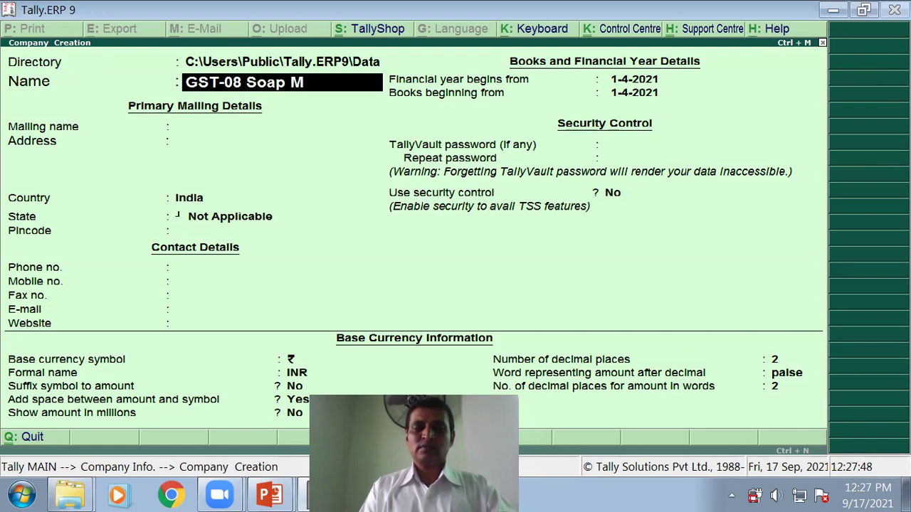
pyautogui.write('ft - IDEAL')
pyautogui.press('Return')
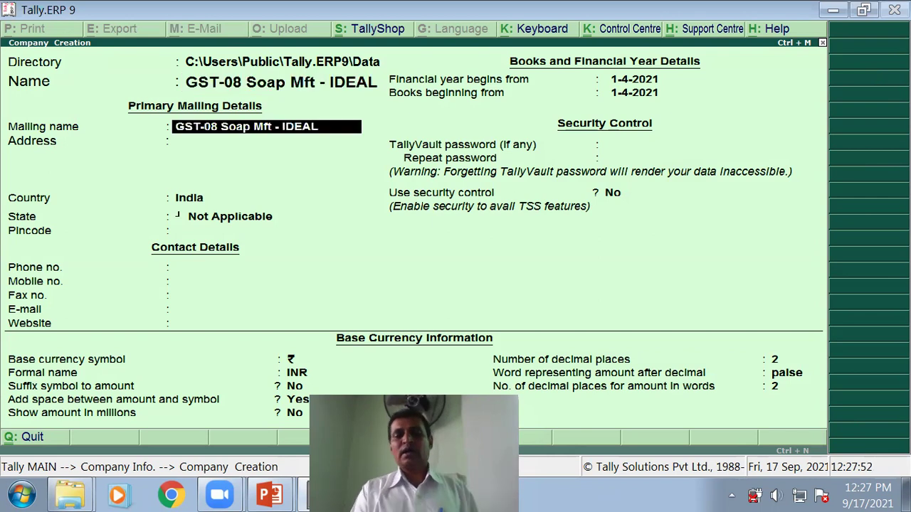
pyautogui.press('Return')
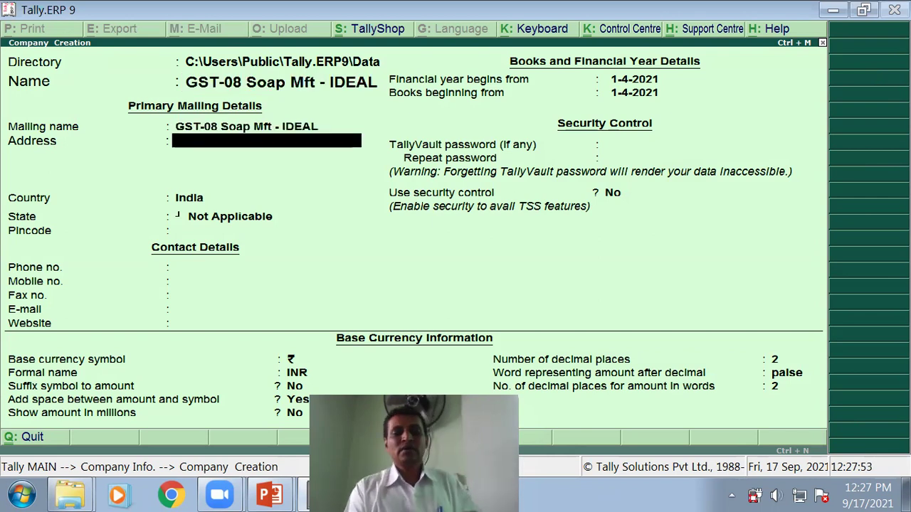
pyautogui.press('Return')
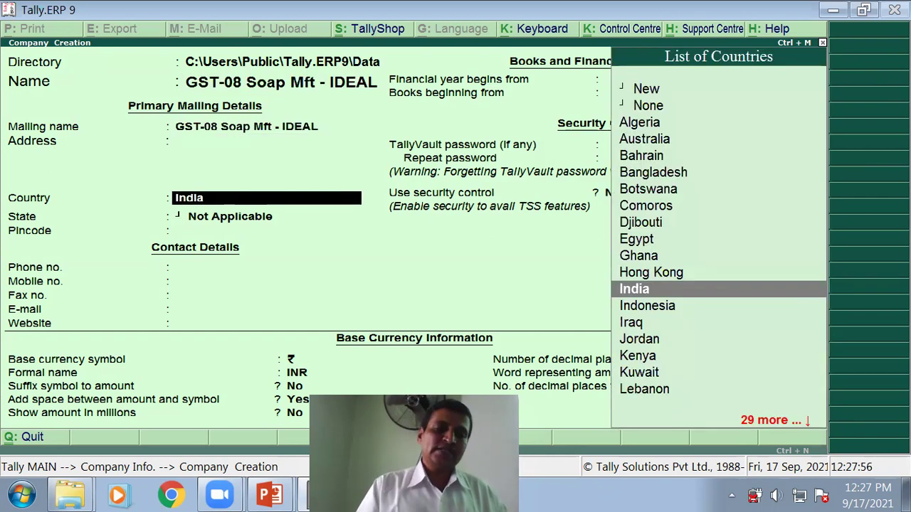
# Step: Keep country India, pick Maharashtra as state, and leave pincode and contacts blank
pyautogui.press('Return')
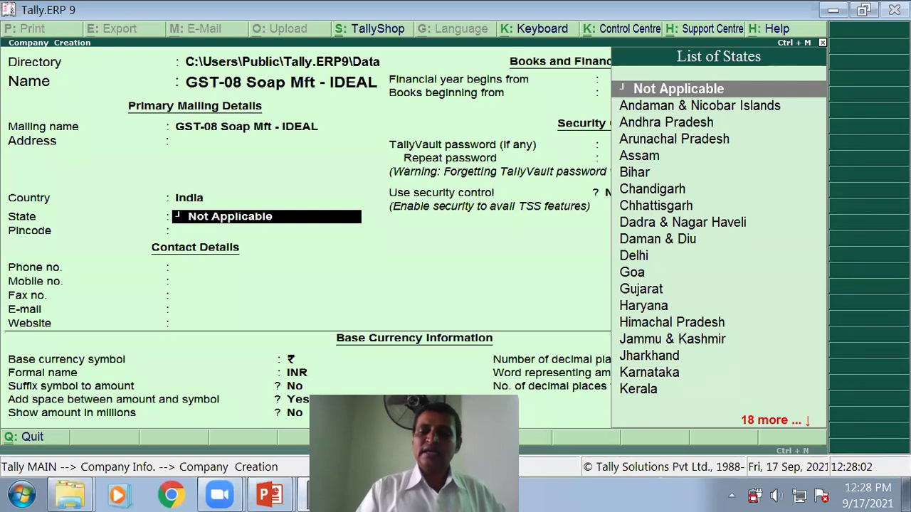
pyautogui.write('M')
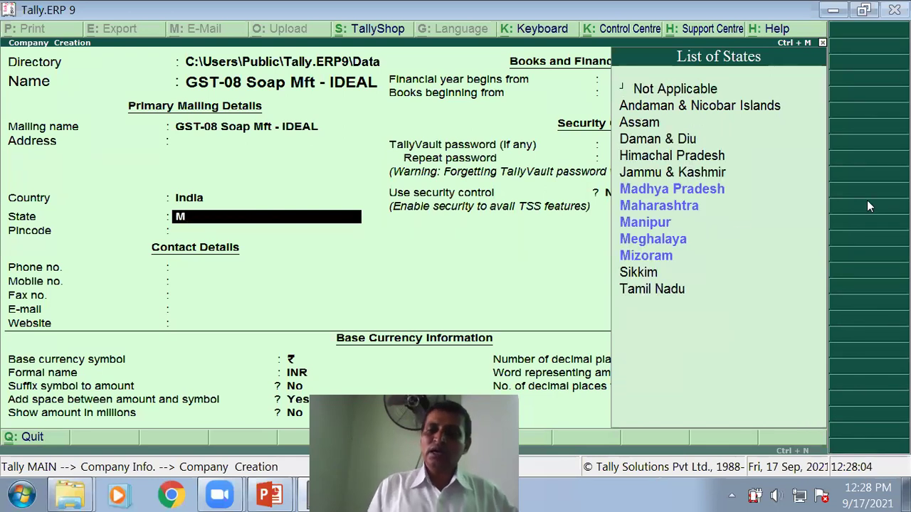
pyautogui.click(680, 208)
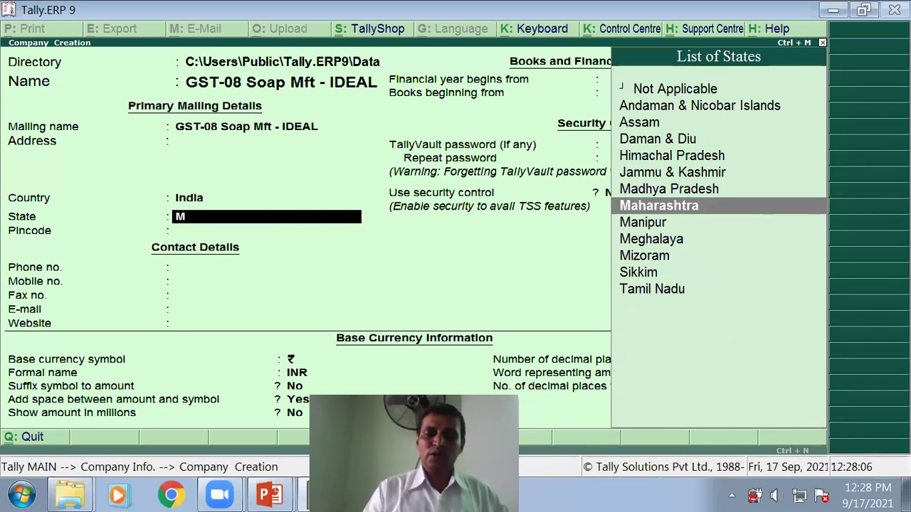
pyautogui.press('Return')
pyautogui.press('Return')
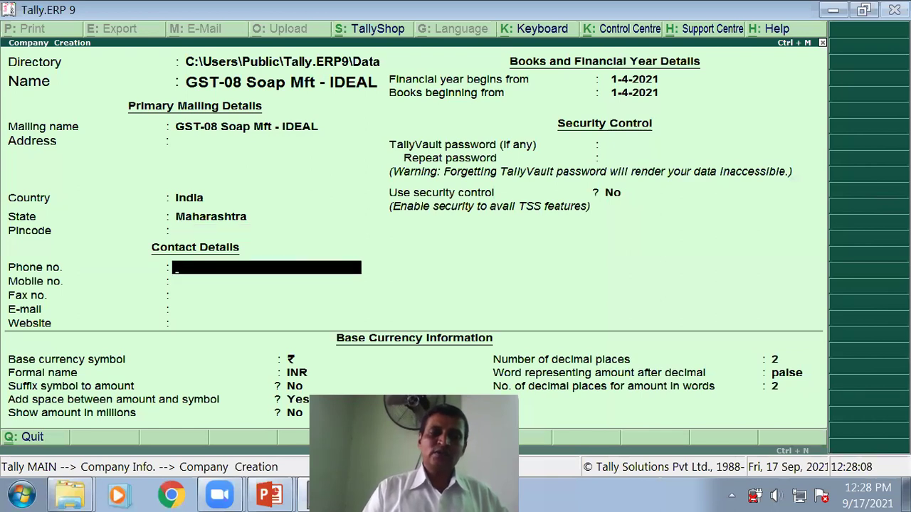
pyautogui.press('Return')
pyautogui.press('Return')
pyautogui.press('Return')
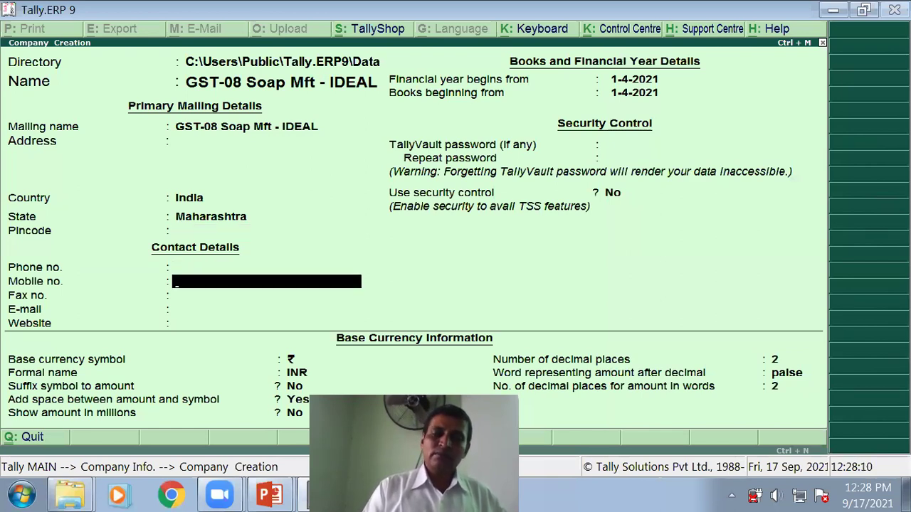
pyautogui.press('Return')
pyautogui.press('Return')
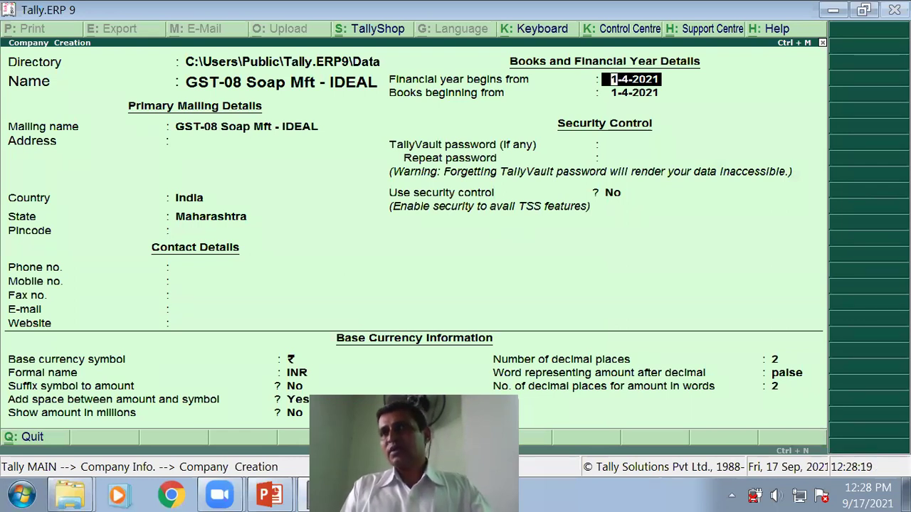
# Step: Set the financial year to begin 1-4-2018 and accept the new company
pyautogui.write('1/4')
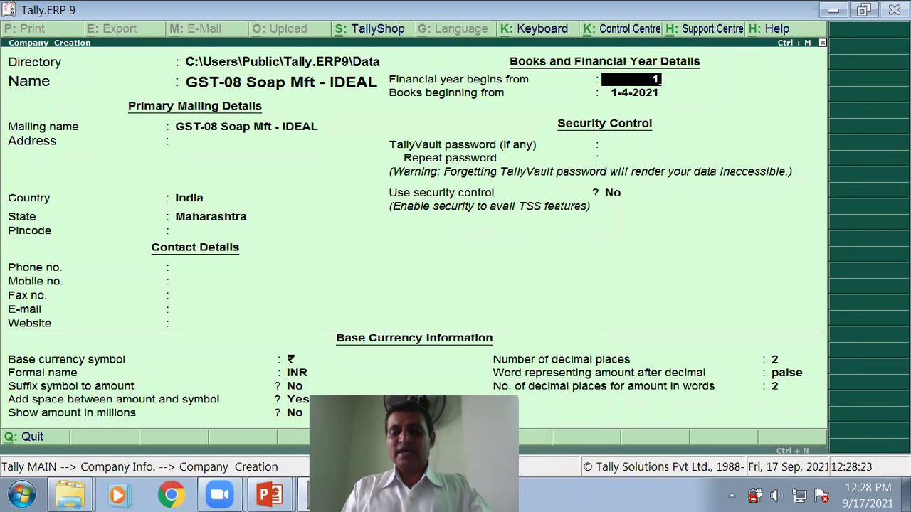
pyautogui.write('/18')
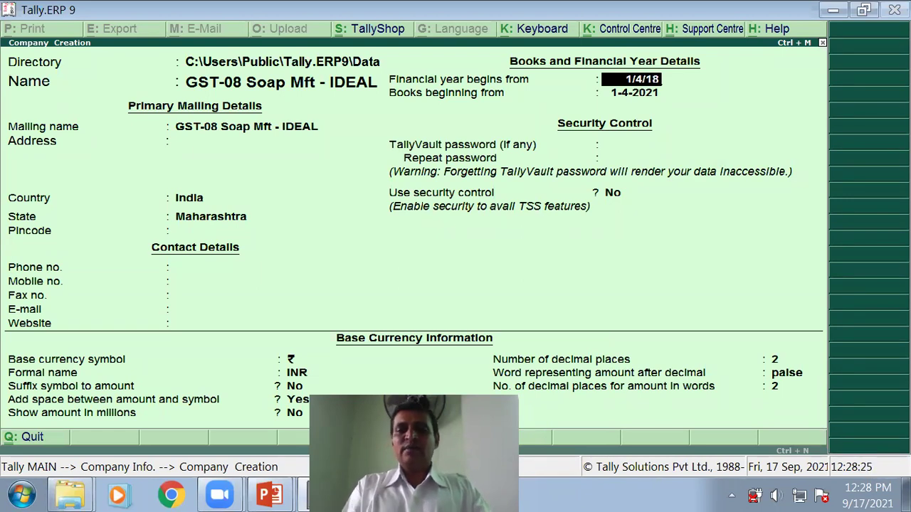
pyautogui.press('Return')
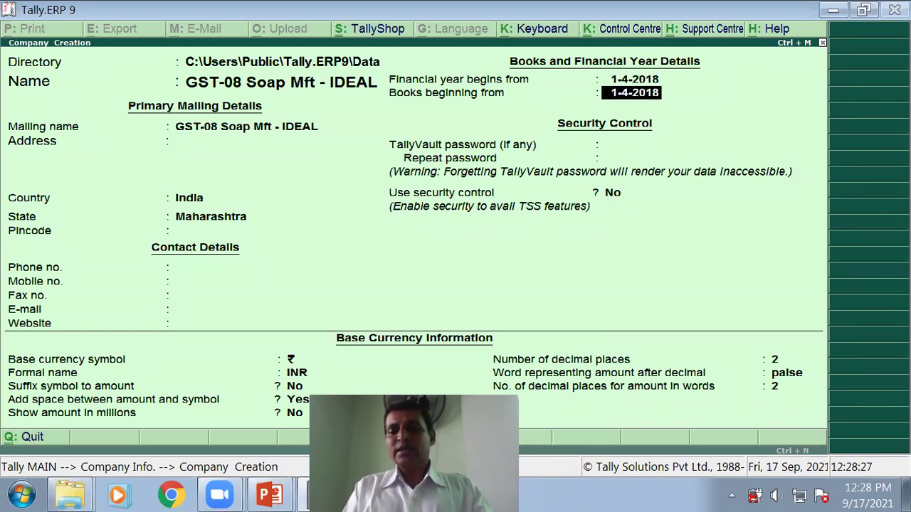
pyautogui.press('Return')
pyautogui.press('Return')
pyautogui.press('Return')
pyautogui.press('Return')
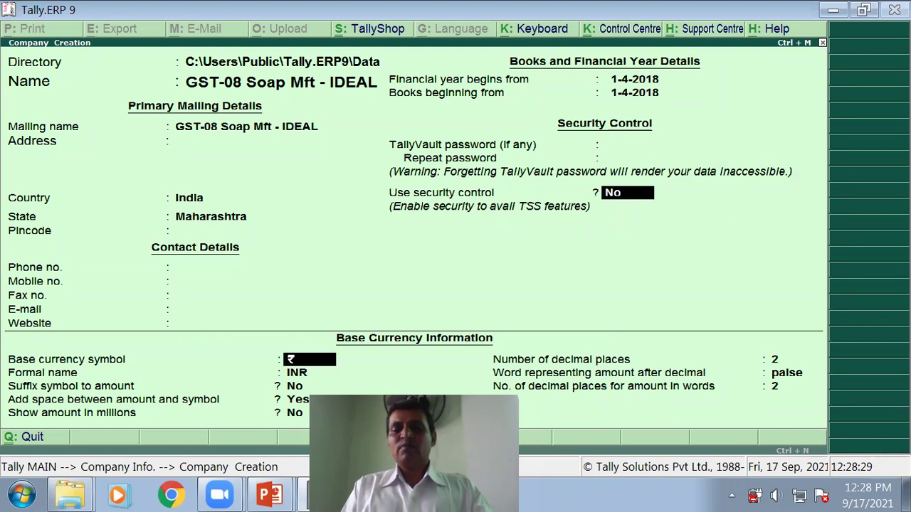
pyautogui.press('Return')
pyautogui.press('Return')
pyautogui.press('Return')
pyautogui.press('Return')
pyautogui.press('Return')
pyautogui.press('Return')
pyautogui.press('Return')
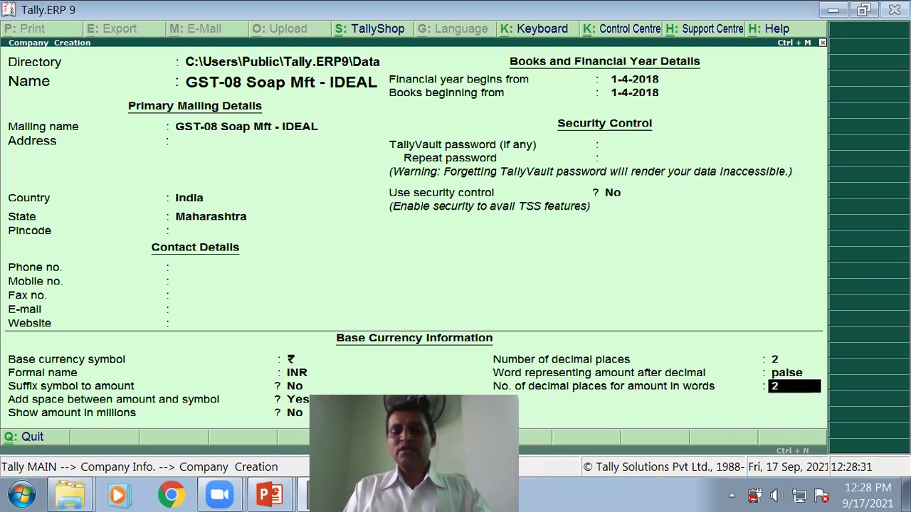
pyautogui.press('Return')
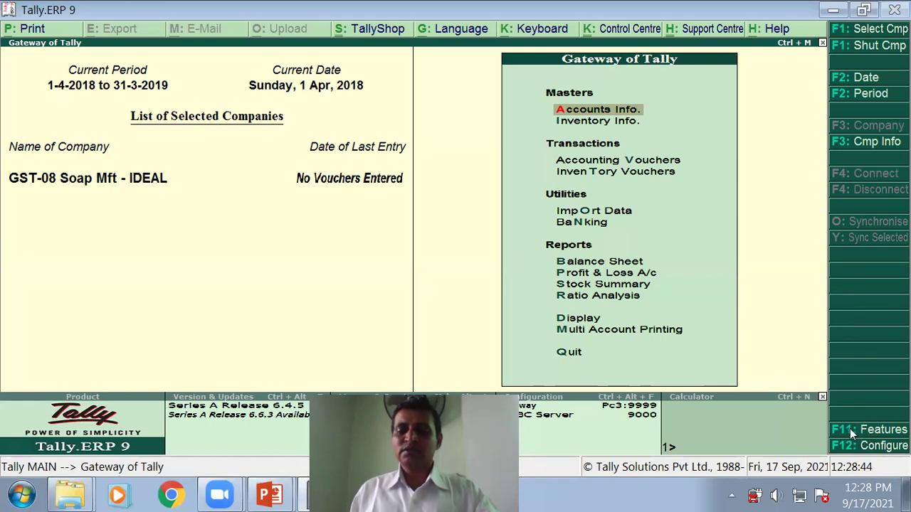
# Step: In Company Features > Statutory & Taxation, enable GST and answer Yes to Set/alter GST details
pyautogui.click(853, 430)
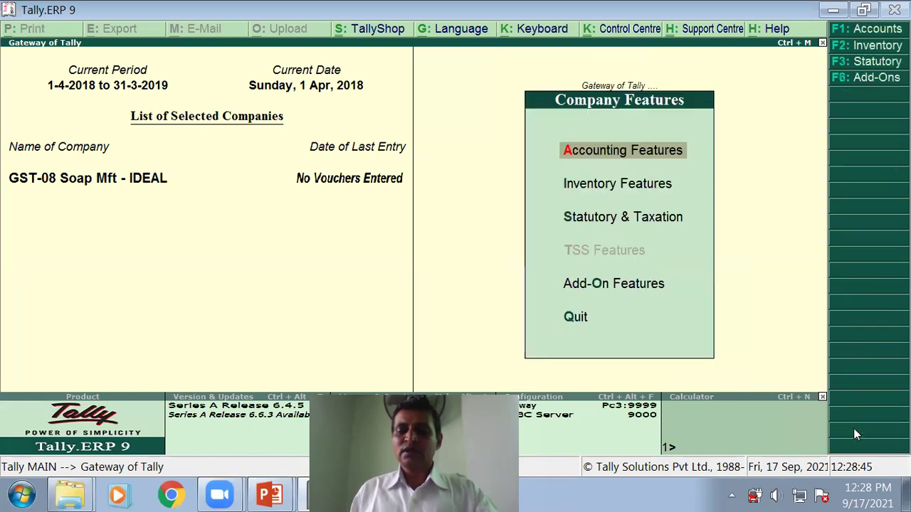
pyautogui.click(602, 220)
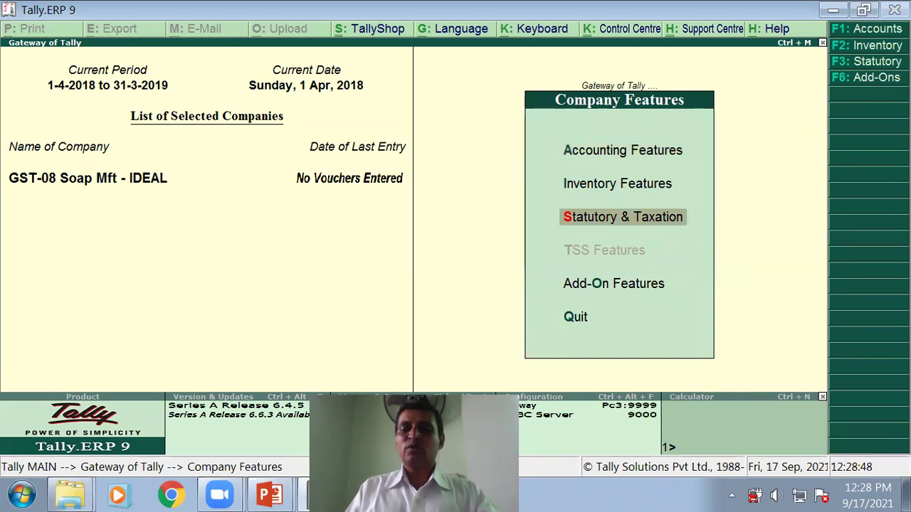
pyautogui.press('Return')
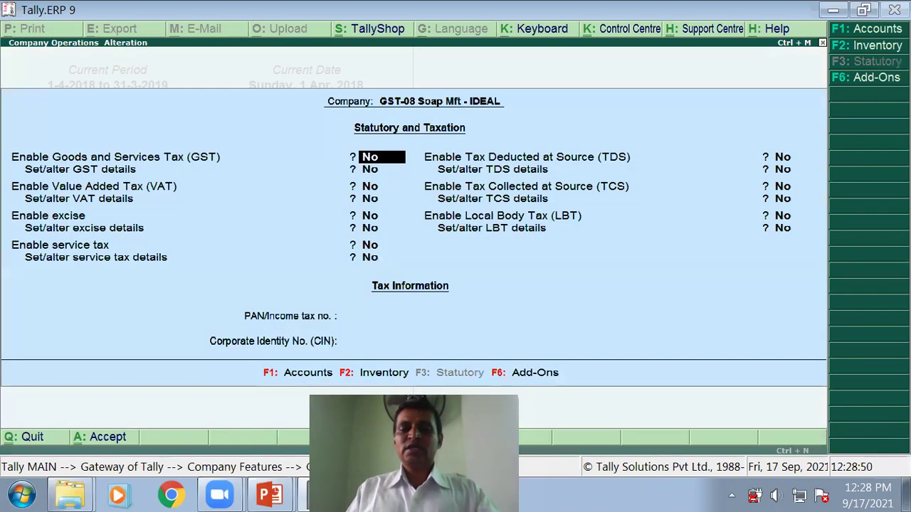
pyautogui.write('Y')
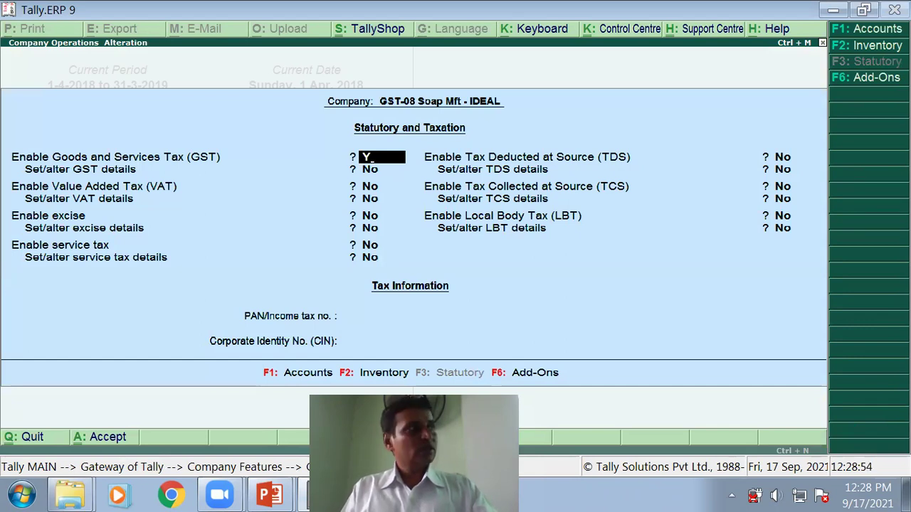
pyautogui.press('Return')
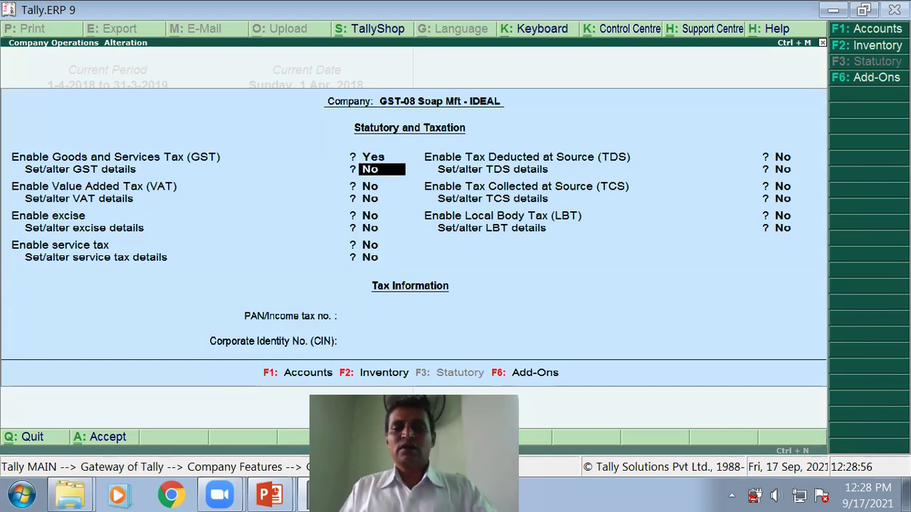
pyautogui.write('Y')
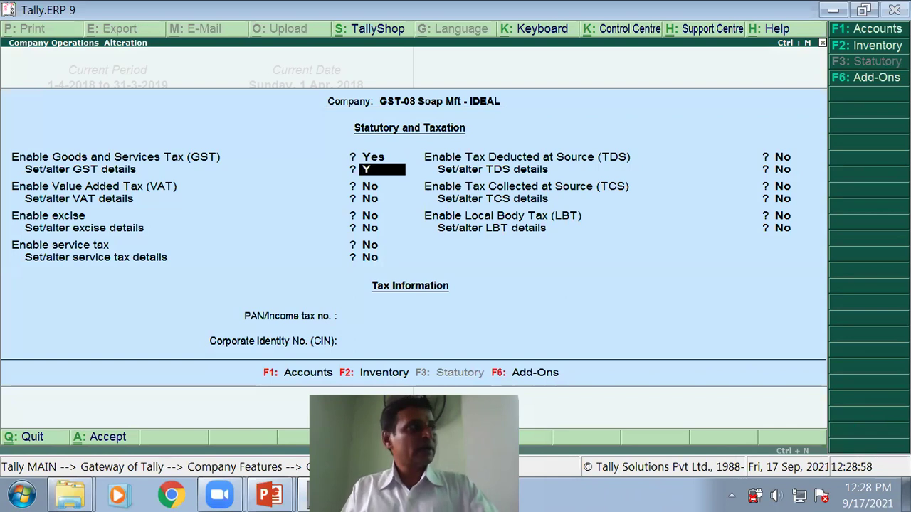
pyautogui.press('Return')
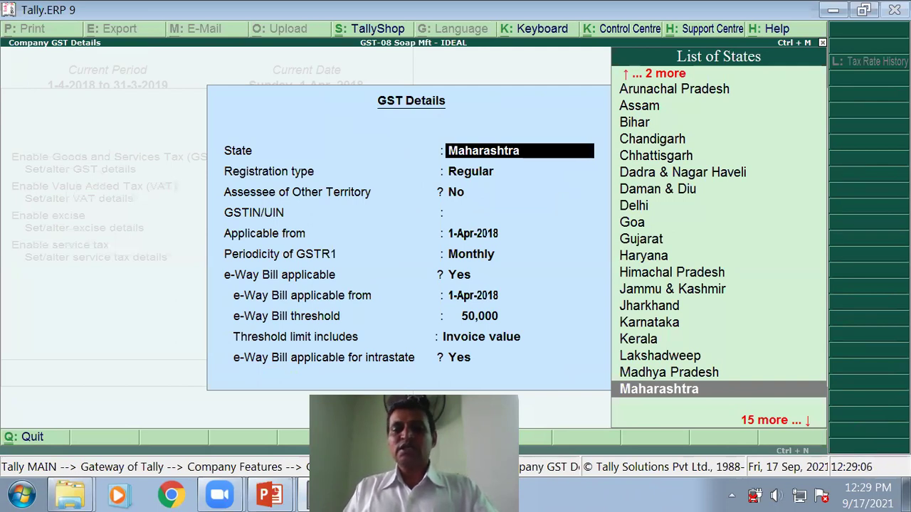
# Step: Accept state Maharashtra, Regular registration and Other Territory No, then switch to the PowerPoint slide
pyautogui.press('Return')
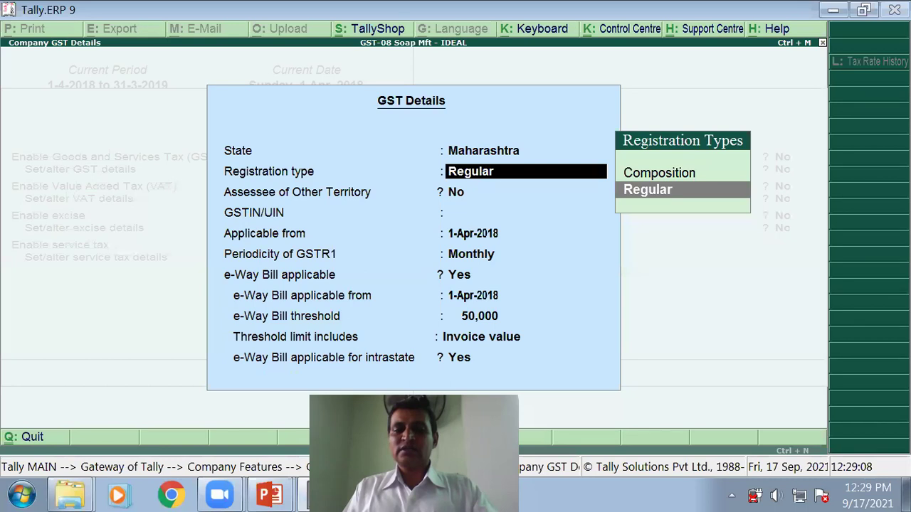
pyautogui.press('Return')
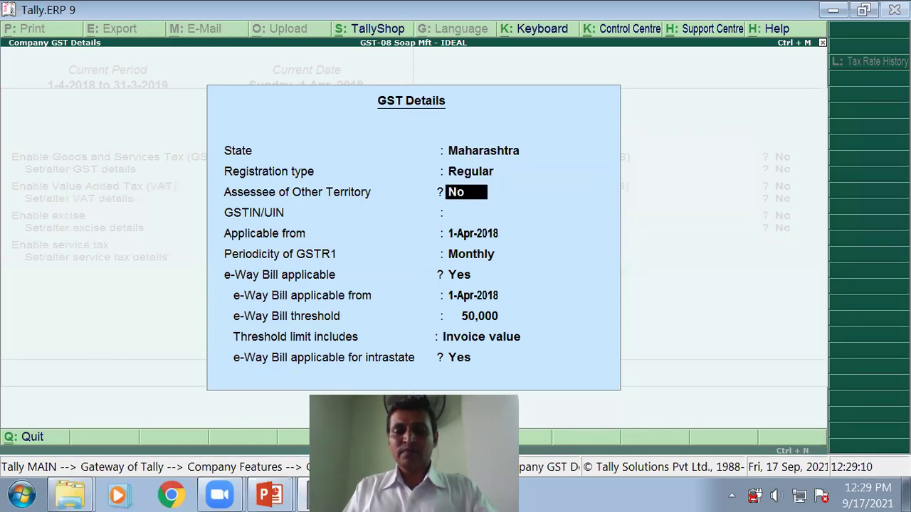
pyautogui.press('Return')
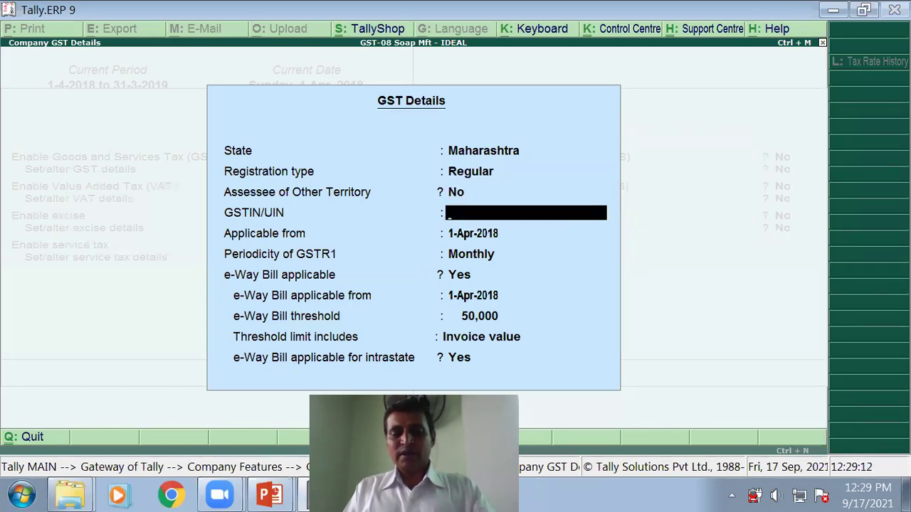
pyautogui.hotkey('alt', 'Tab')
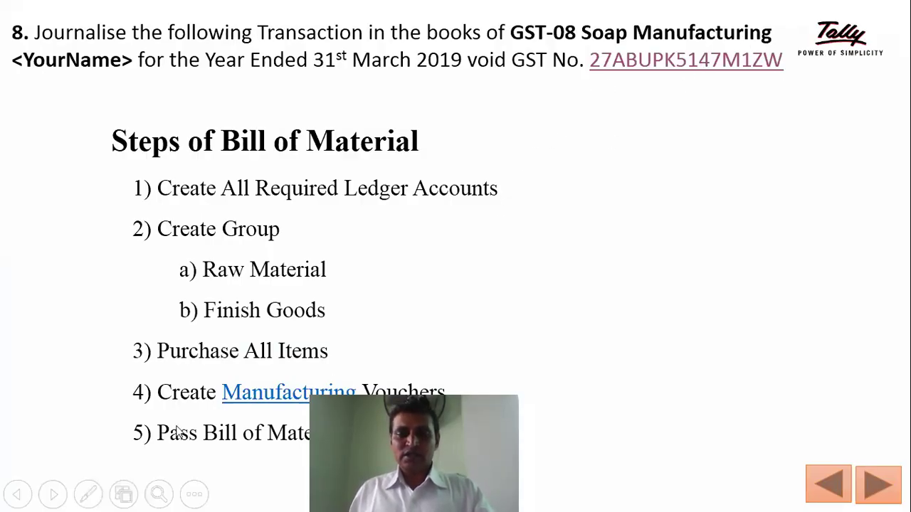
# Step: Type the company's GST number from the slide into a new Notepad document
pyautogui.press('super')
pyautogui.click(64, 346)
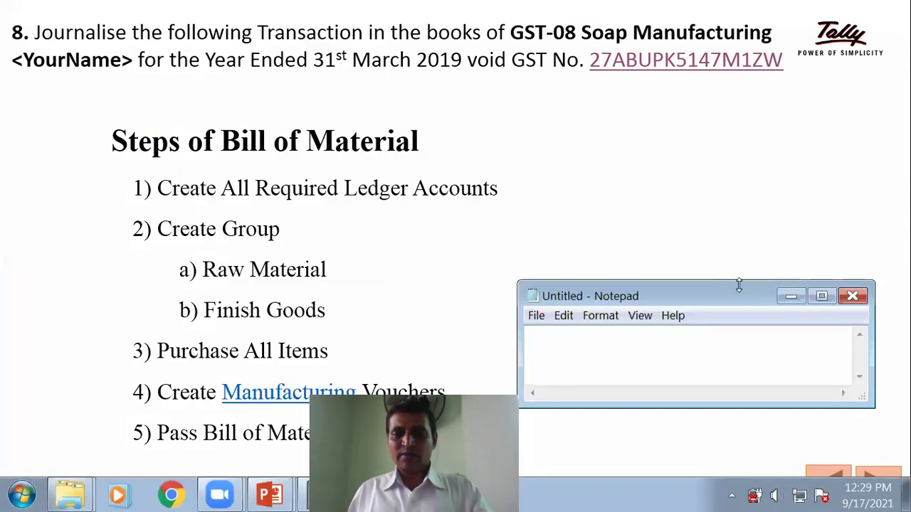
pyautogui.write('A')
pyautogui.press('BackSpace')
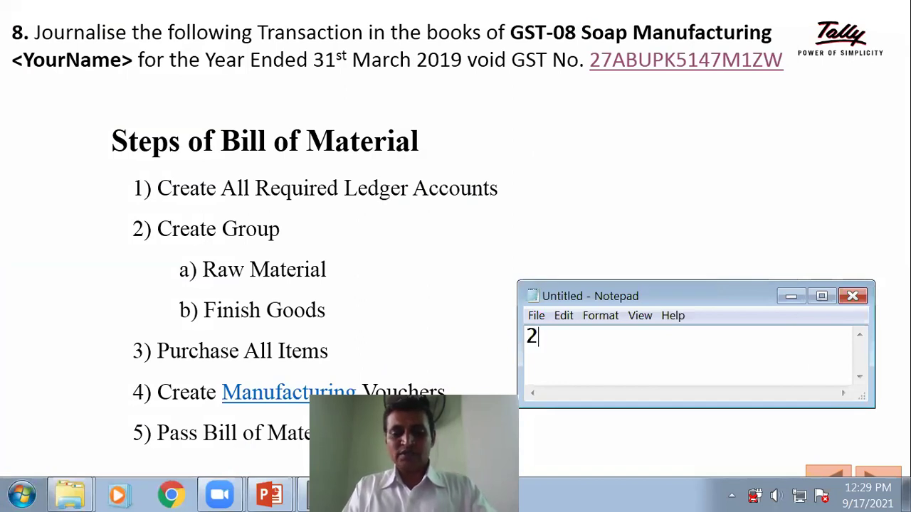
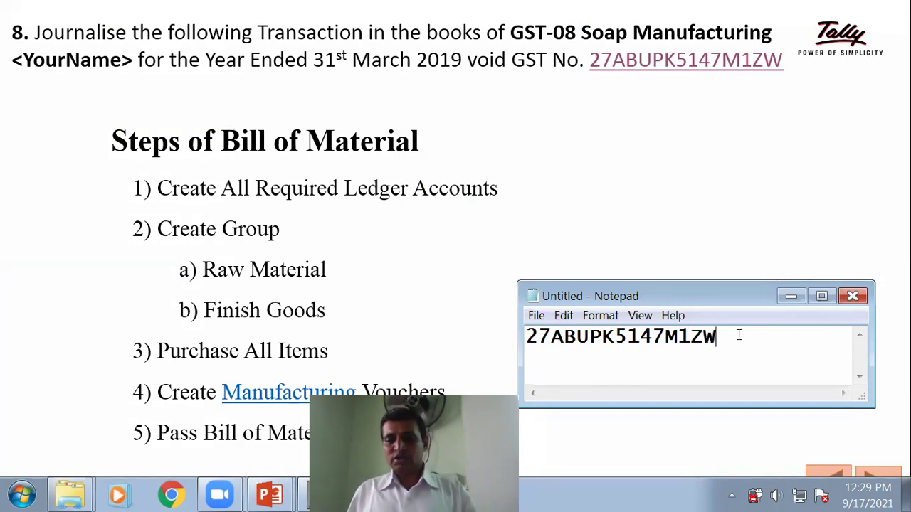
# Step: Select and copy the GST number, minimise Notepad and return to Tally's GST Details form
pyautogui.doubleClick(678, 340)
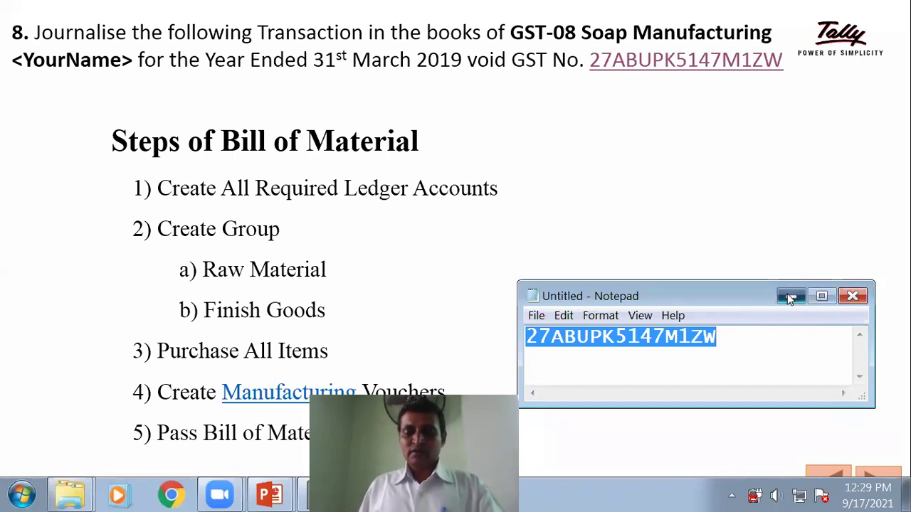
pyautogui.click(791, 296)
pyautogui.hotkey('alt', 'Tab')
pyautogui.hotkey('alt', 'Tab')
pyautogui.hotkey('alt', 'Tab')
pyautogui.hotkey('alt', 'Tab')
pyautogui.hotkey('alt', 'Tab')
pyautogui.hotkey('alt', 'Tab')
pyautogui.hotkey('alt', 'Tab')
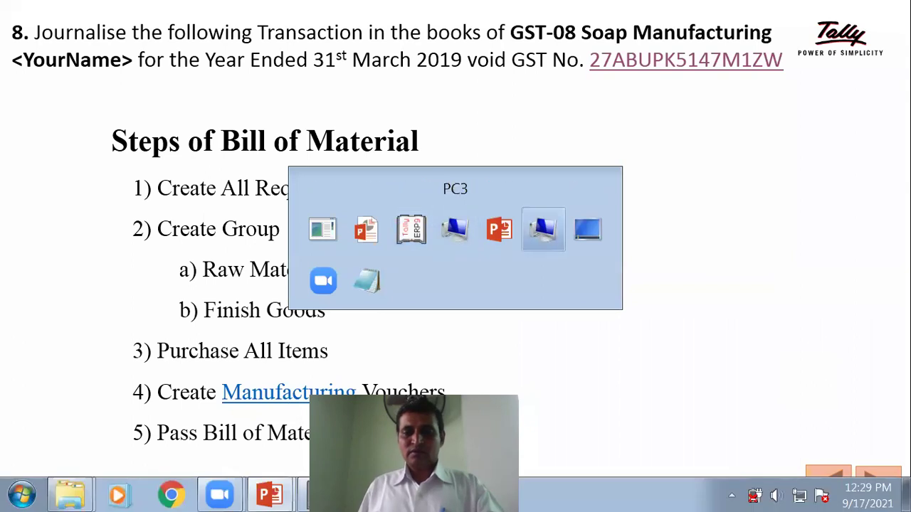
pyautogui.hotkey('alt', 'Tab')
pyautogui.hotkey('alt', 'Tab')
pyautogui.hotkey('alt', 'Tab')
pyautogui.hotkey('alt', 'Tab')
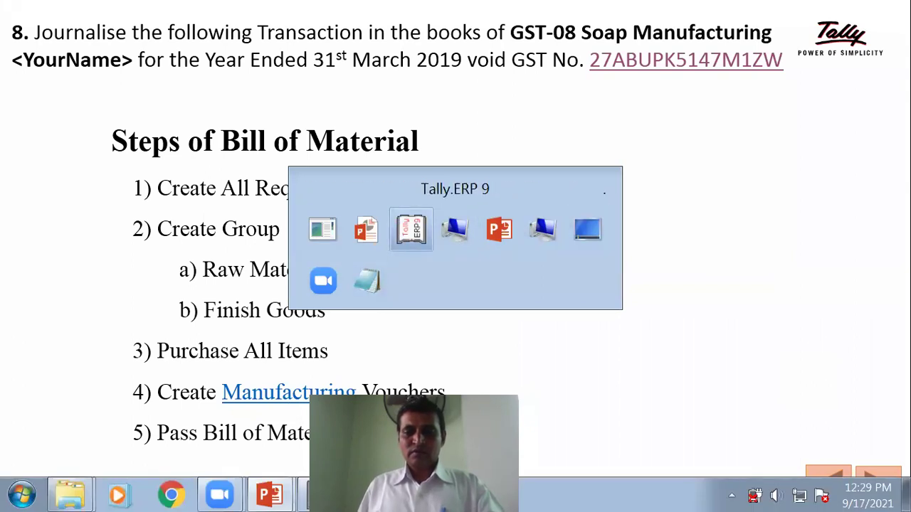
# Step: Paste the GSTIN and keep defaults: from 1-Apr-2018, Monthly GSTR1, 50,000 e-Way Bill threshold on Invoice value
pyautogui.hotkey('ctrl', 'alt', 'v')
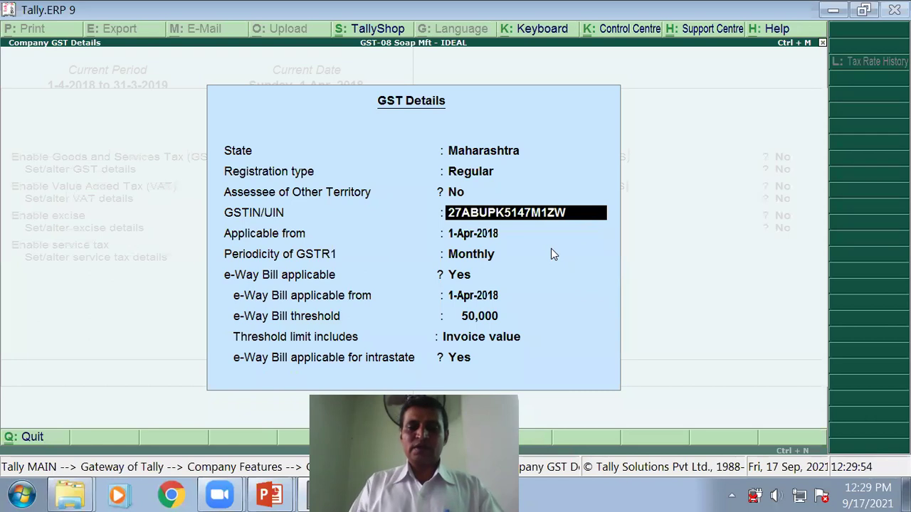
pyautogui.press('Return')
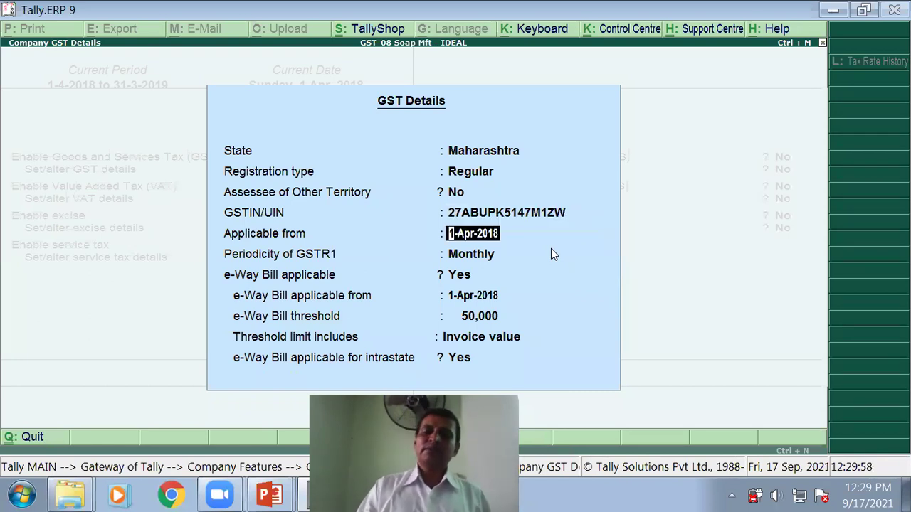
pyautogui.press('Return')
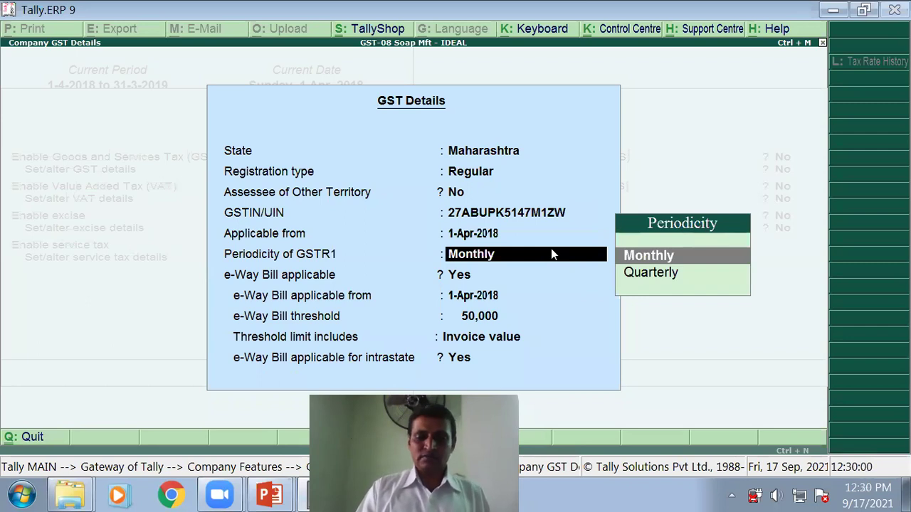
pyautogui.press('Return')
pyautogui.press('Return')
pyautogui.press('Return')
pyautogui.press('Return')
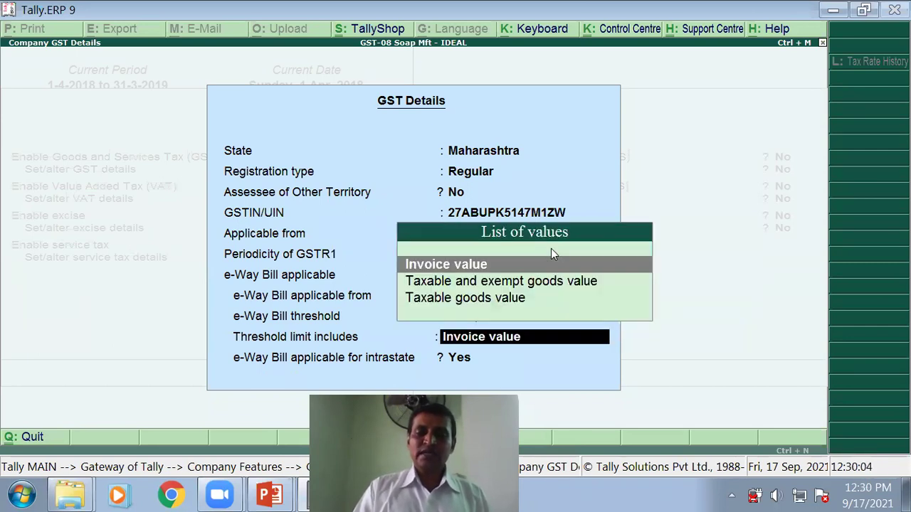
pyautogui.press('Return')
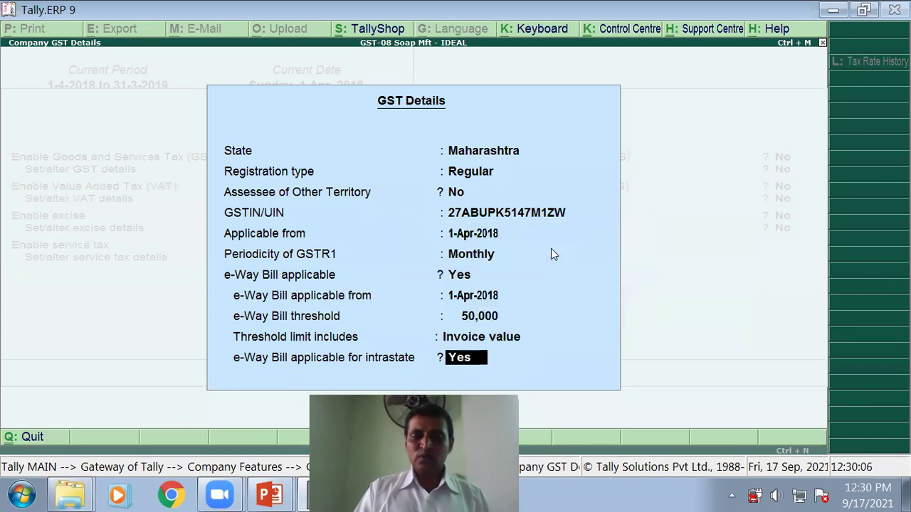
pyautogui.press('Return')
pyautogui.press('Return')
pyautogui.press('Return')
pyautogui.press('Return')
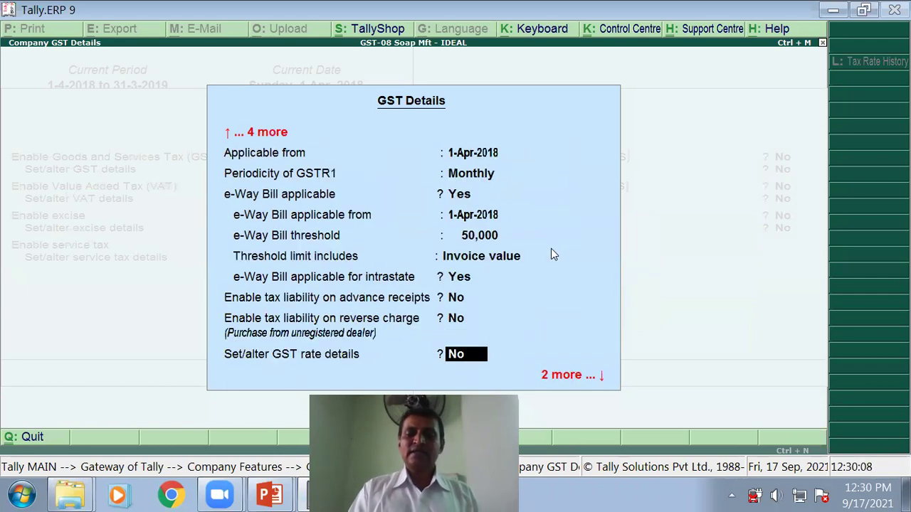
pyautogui.press('Return')
pyautogui.press('Return')
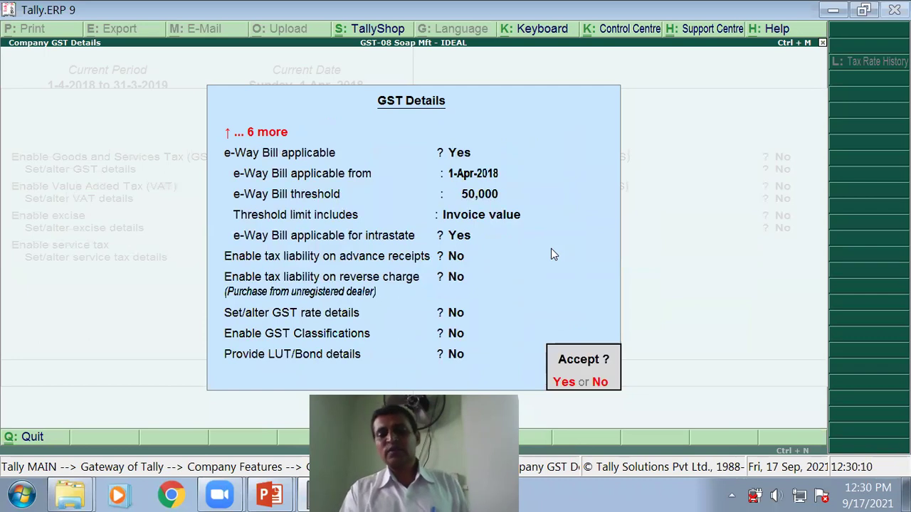
pyautogui.press('Return')
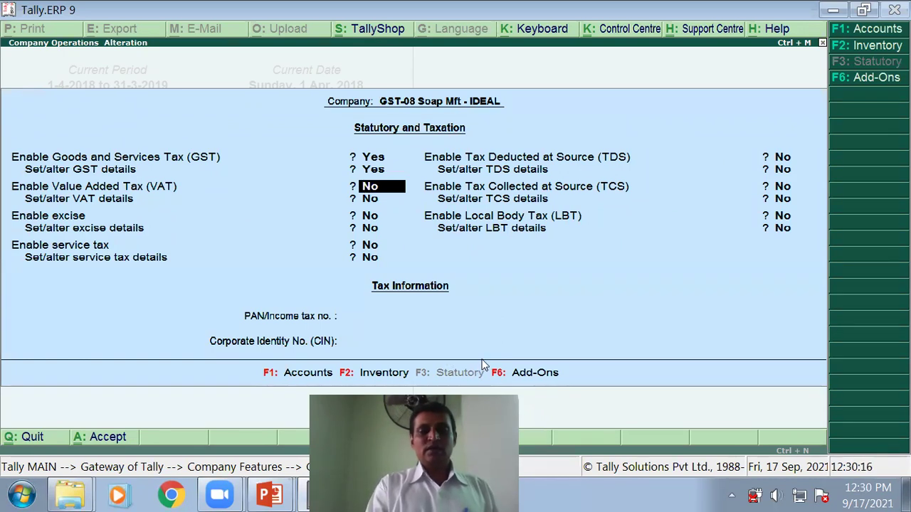
# Step: Skip the VAT, excise and service tax options and save the Statutory & Taxation settings
pyautogui.press('Return')
pyautogui.press('Return')
pyautogui.press('Return')
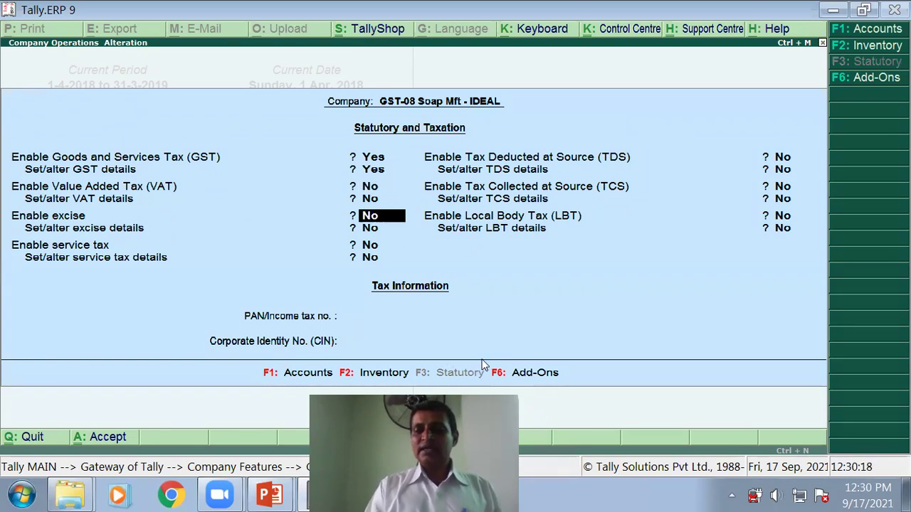
pyautogui.press('Return')
pyautogui.press('Return')
pyautogui.press('Return')
pyautogui.press('Return')
pyautogui.press('Return')
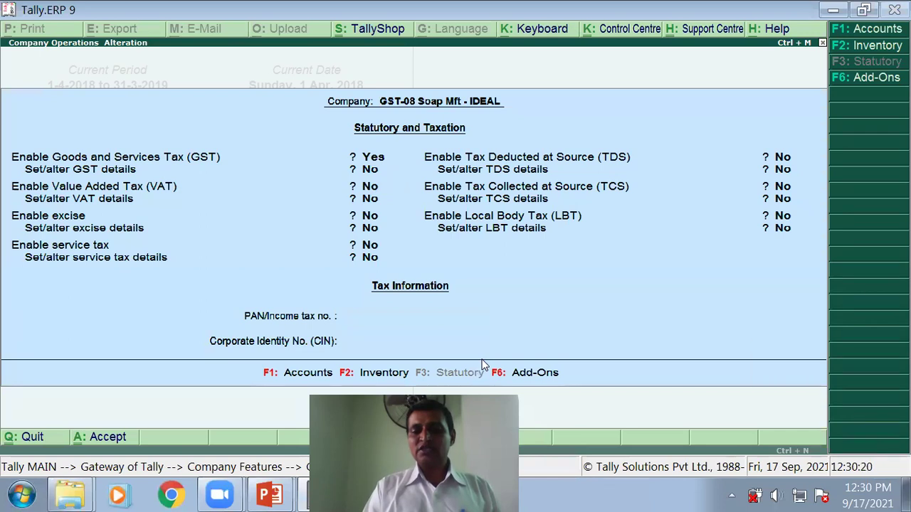
pyautogui.press('Return')
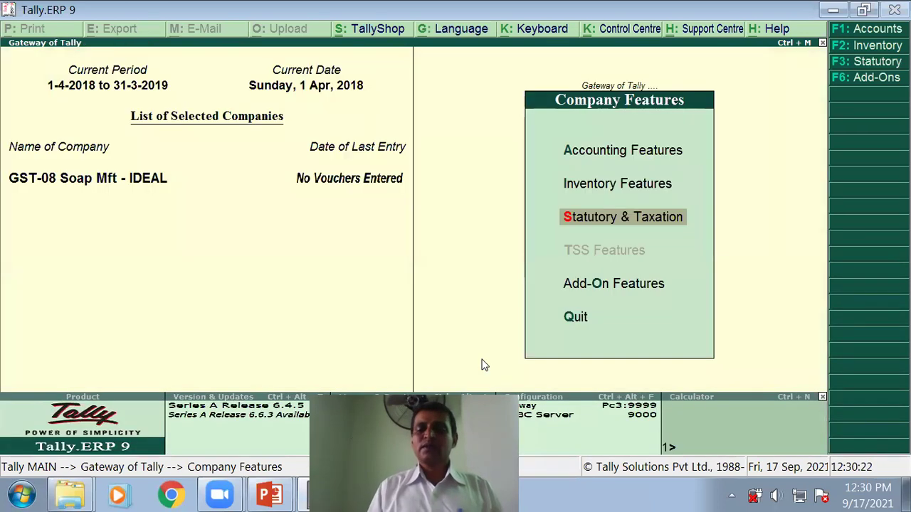
# Step: Go back to the Gateway of Tally and advance PowerPoint to the ledger accounts slide
pyautogui.press('Escape')
pyautogui.press('Escape')
pyautogui.press('Escape')
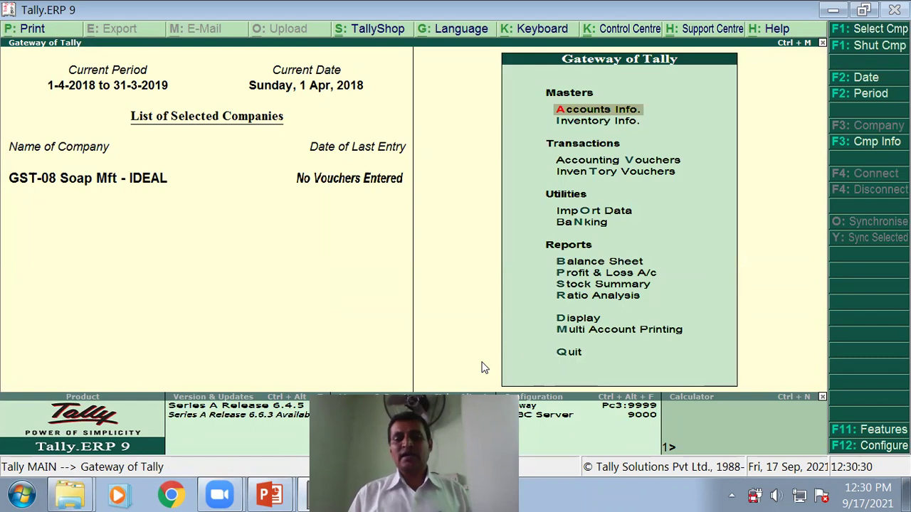
pyautogui.hotkey('alt', 'Tab')
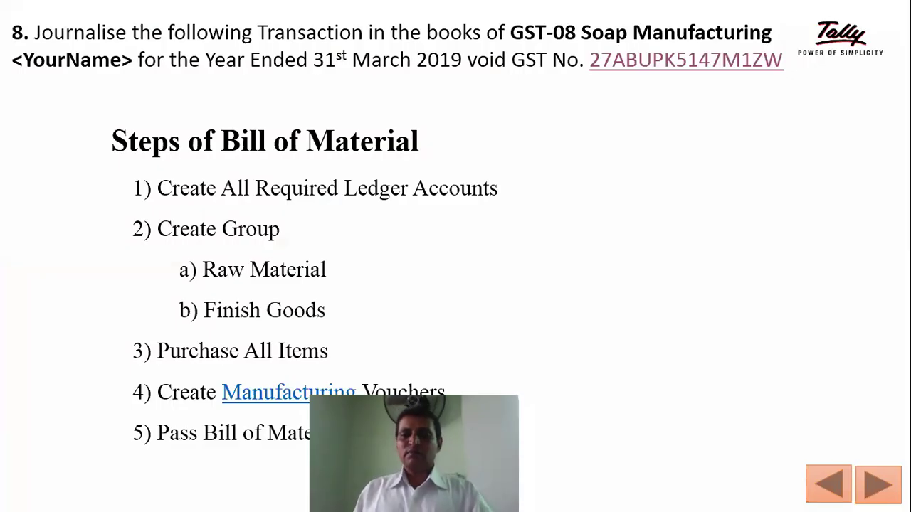
pyautogui.press('Right')
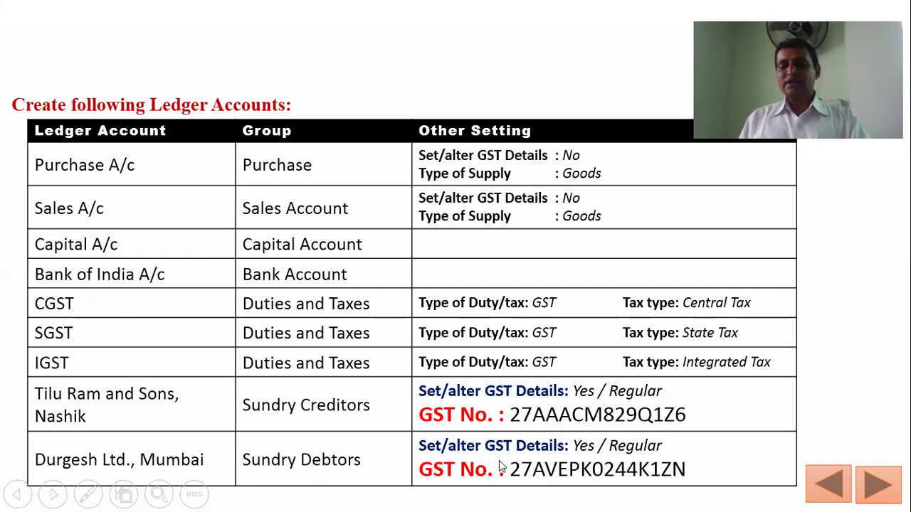
# Step: Mark the Purchase A/c row on the slide and open Accounts Info > Ledgers in Tally
pyautogui.click(560, 436)
pyautogui.hotkey('alt', 'Tab')
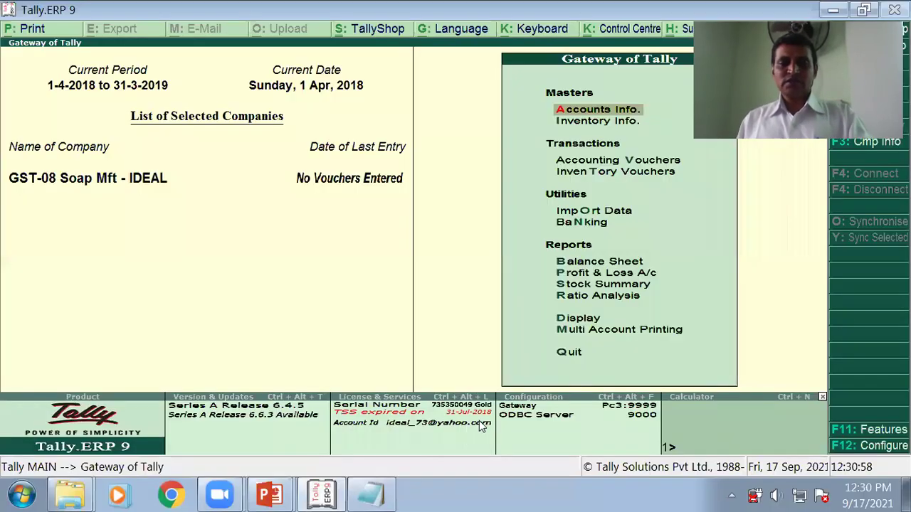
pyautogui.click(602, 109)
pyautogui.press('Down')
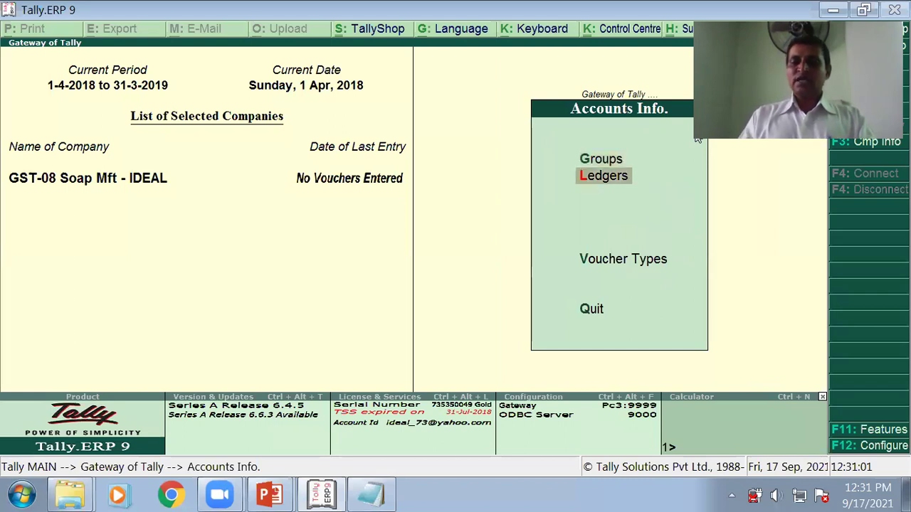
pyautogui.press('Return')
# Step: Create the Purchase ledger under Purchase Accounts with default GST settings
pyautogui.press('Return')
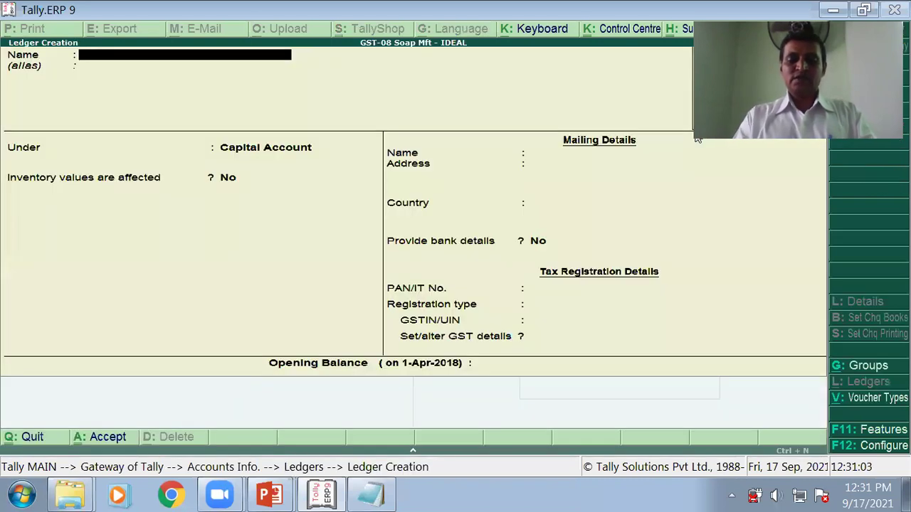
pyautogui.write('Purchase')
pyautogui.press('Return')
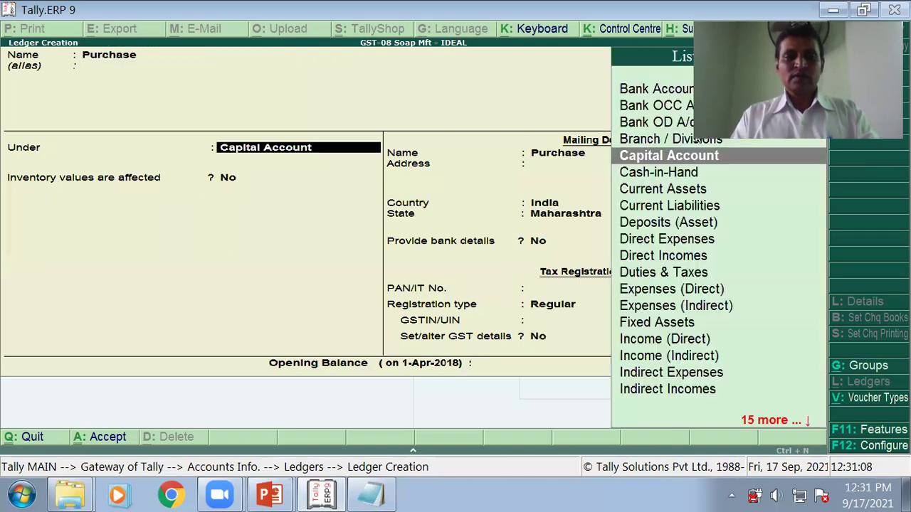
pyautogui.write('P')
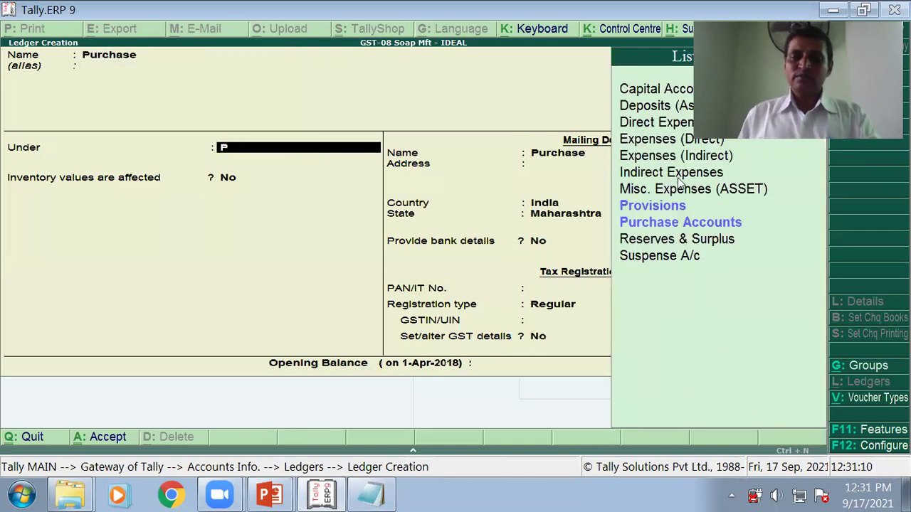
pyautogui.click(714, 223)
pyautogui.click(715, 223)
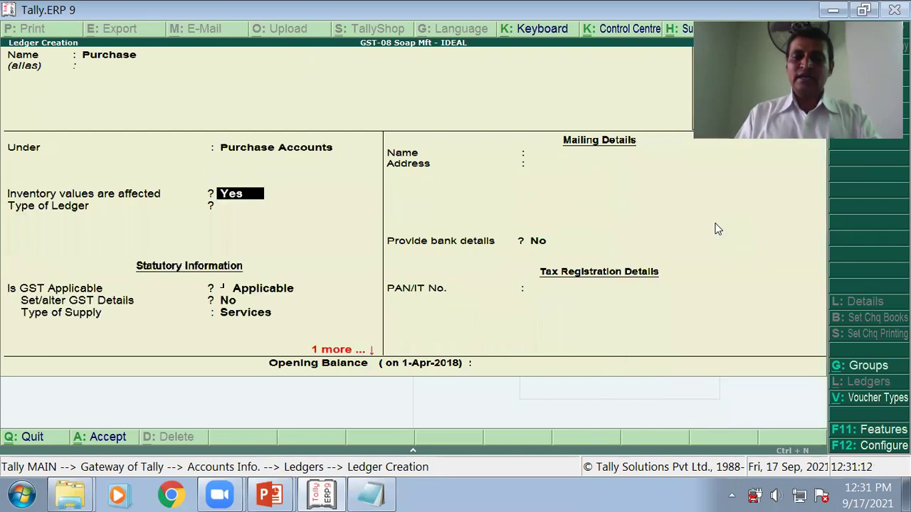
pyautogui.press('Return')
pyautogui.press('Return')
pyautogui.press('Return')
pyautogui.press('Return')
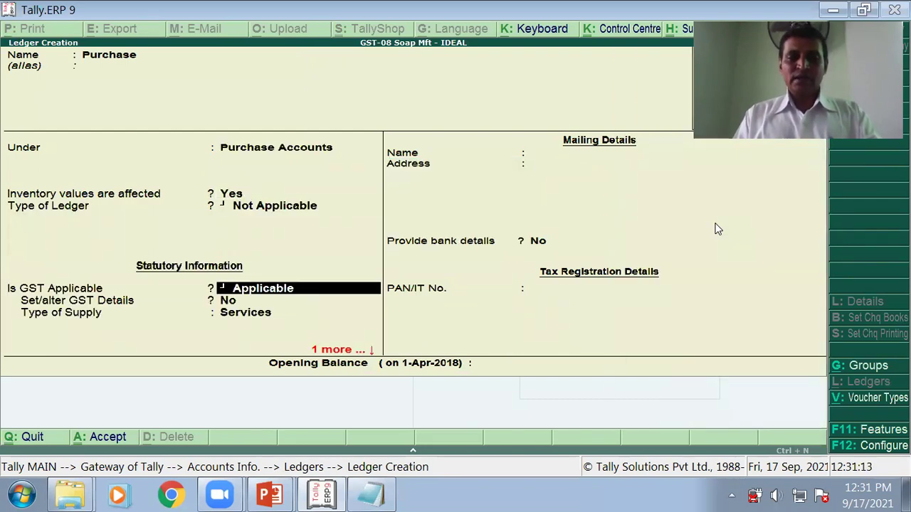
pyautogui.press('Return')
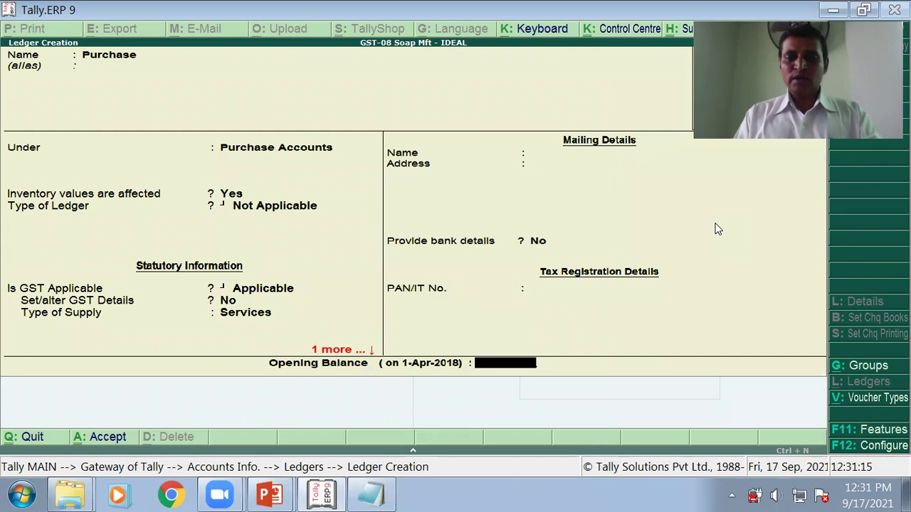
pyautogui.press('Return')
pyautogui.press('Return')
# Step: Check the next slide row and start a Sales ledger under Sales Accounts
pyautogui.hotkey('alt', 'Tab')
pyautogui.press('Right')
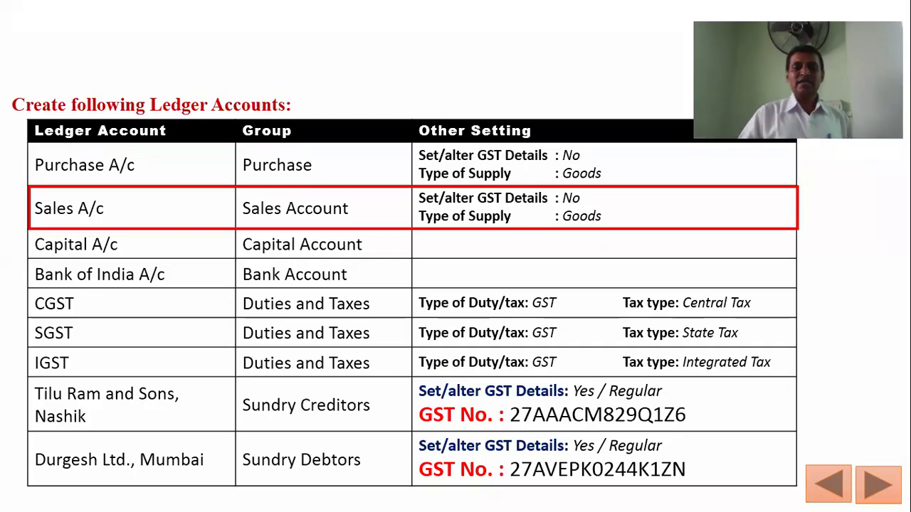
pyautogui.hotkey('alt', 'Tab')
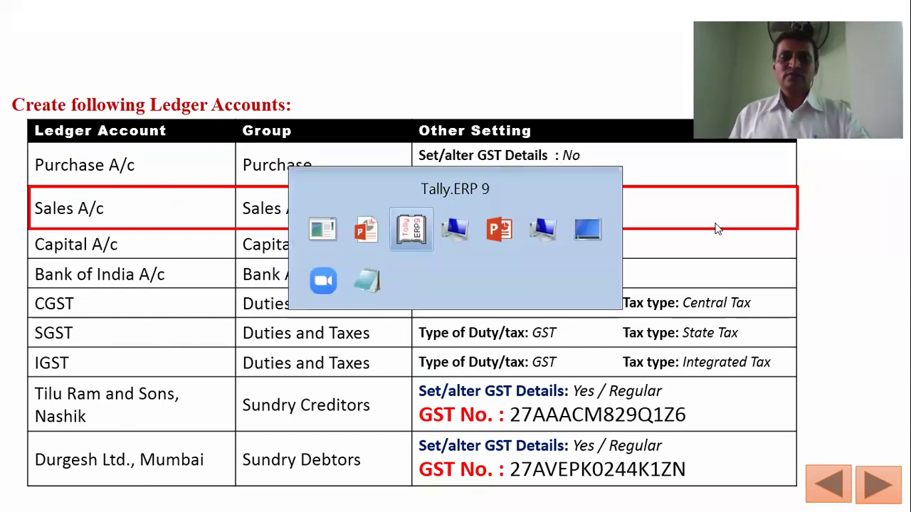
pyautogui.write('Sales')
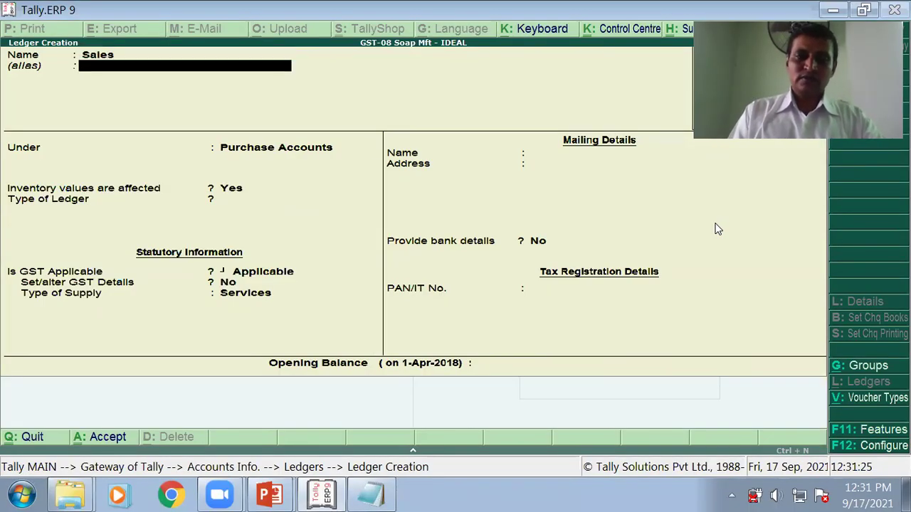
pyautogui.press('Return')
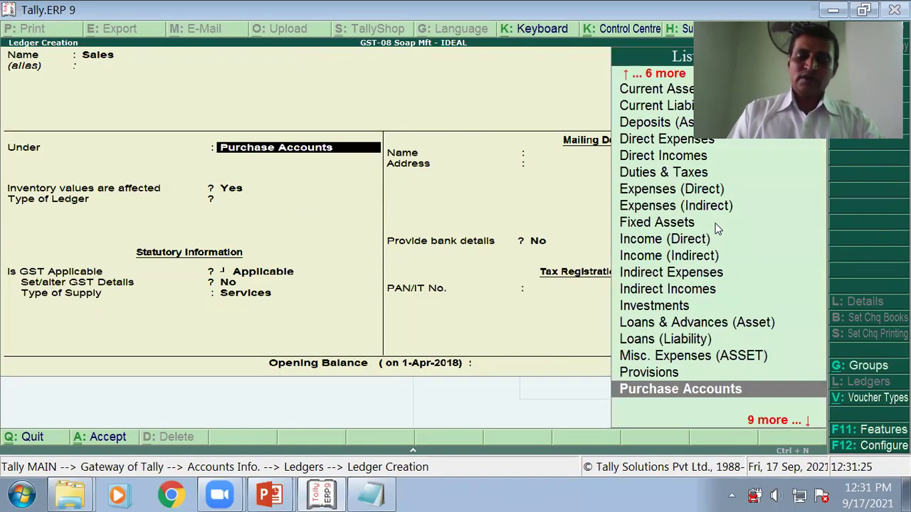
pyautogui.write('S')
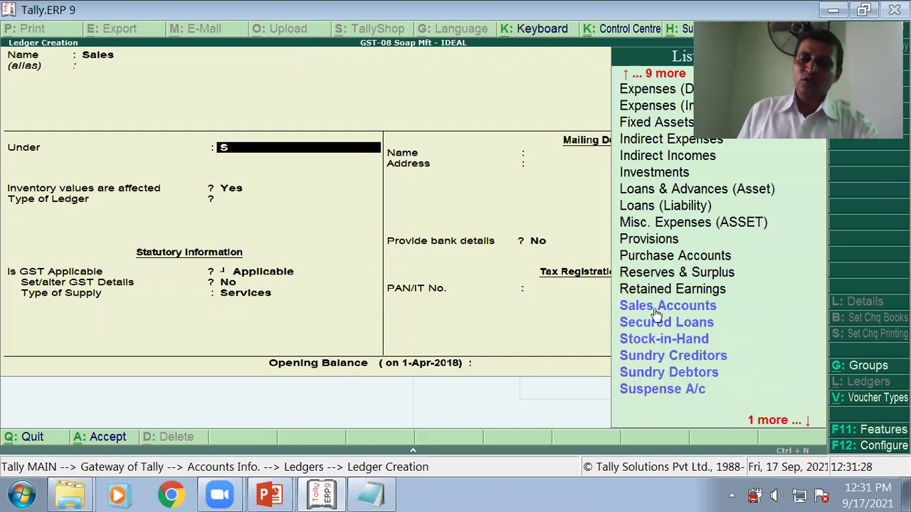
pyautogui.press('Return')
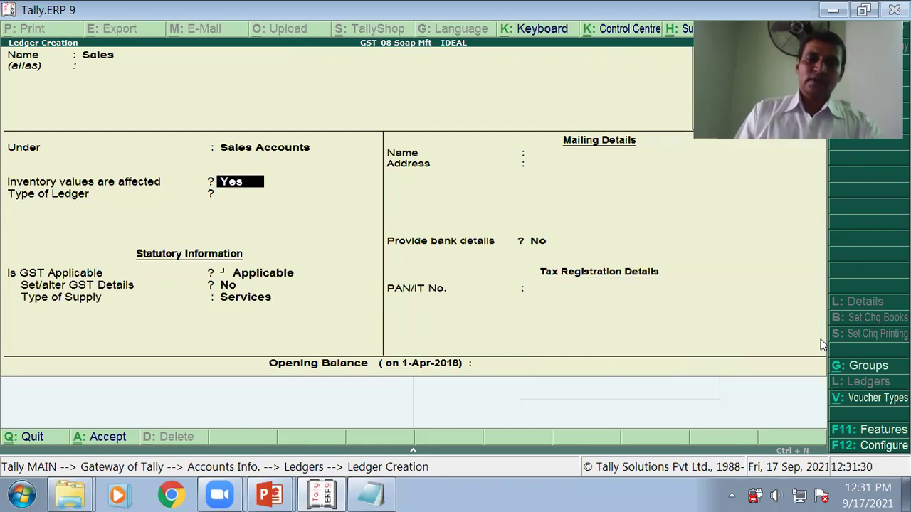
# Step: Change the Sales ledger's type of supply to Goods and finish the form
pyautogui.press('Return')
pyautogui.press('Return')
pyautogui.press('Return')
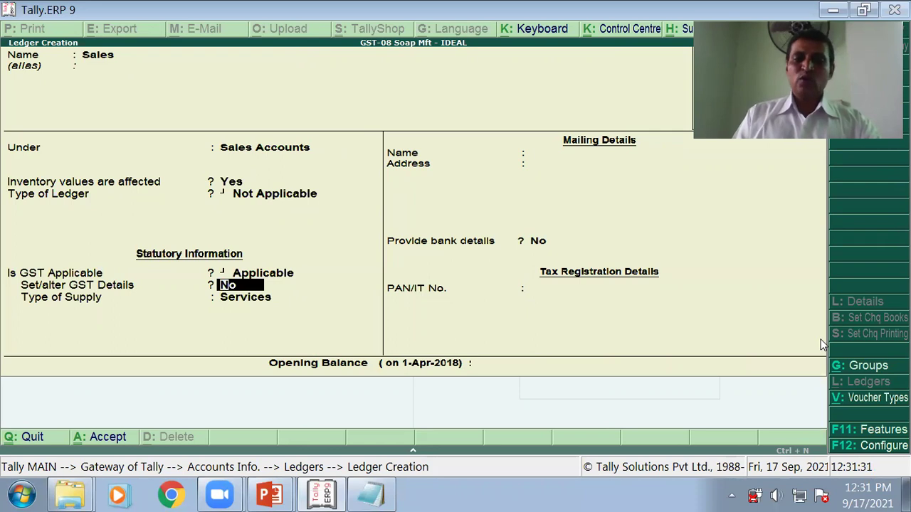
pyautogui.press('Return')
pyautogui.press('Return')
pyautogui.press('BackSpace')
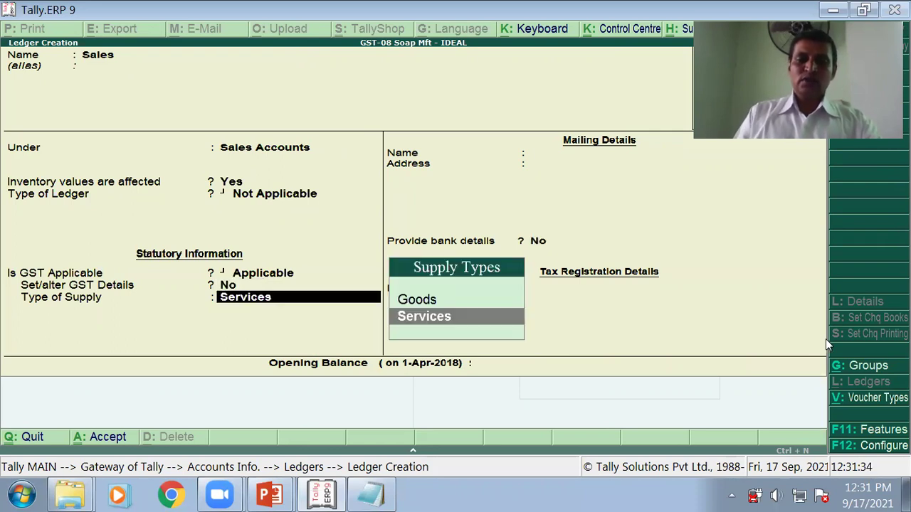
pyautogui.press('Up')
pyautogui.press('Return')
pyautogui.press('Return')
pyautogui.press('Return')
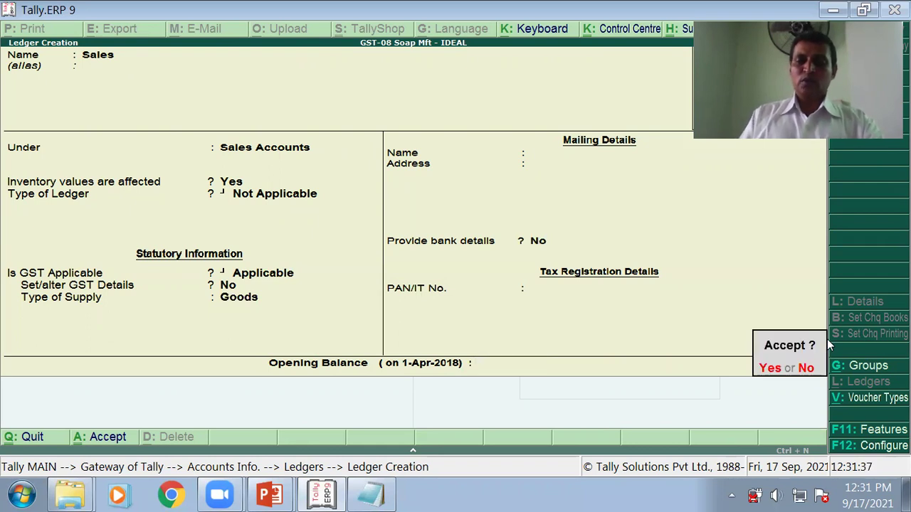
pyautogui.press('Return')
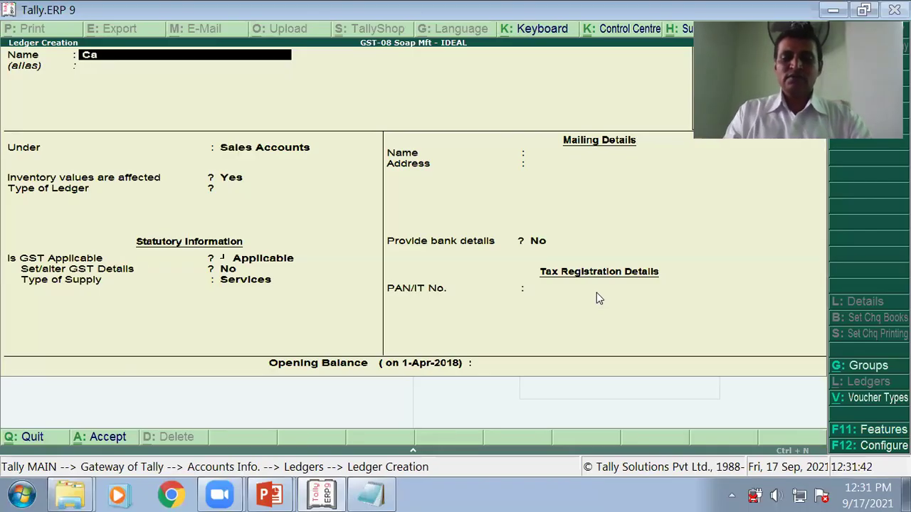
# Step: Create the Capital A/c ledger under Capital Account, then check the slide's next ledger
pyautogui.write('Capital a/c')
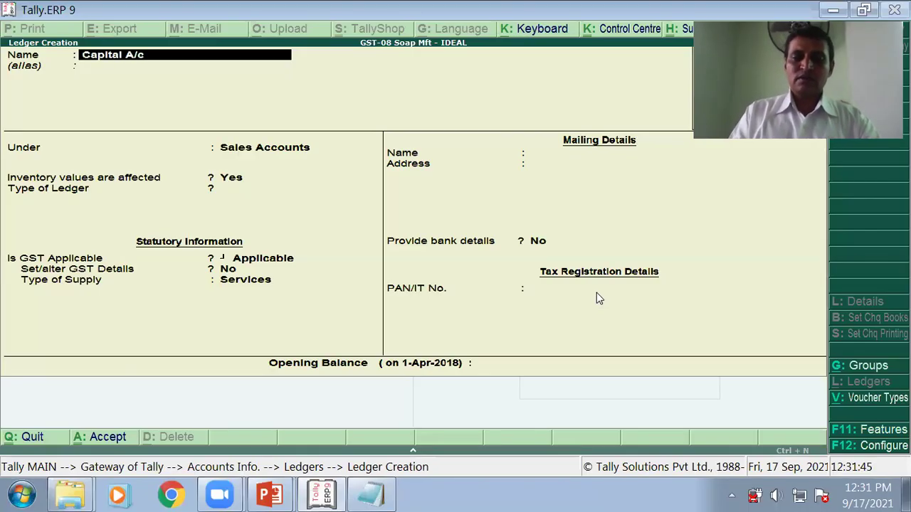
pyautogui.press('Return')
pyautogui.press('Return')
pyautogui.write('C')
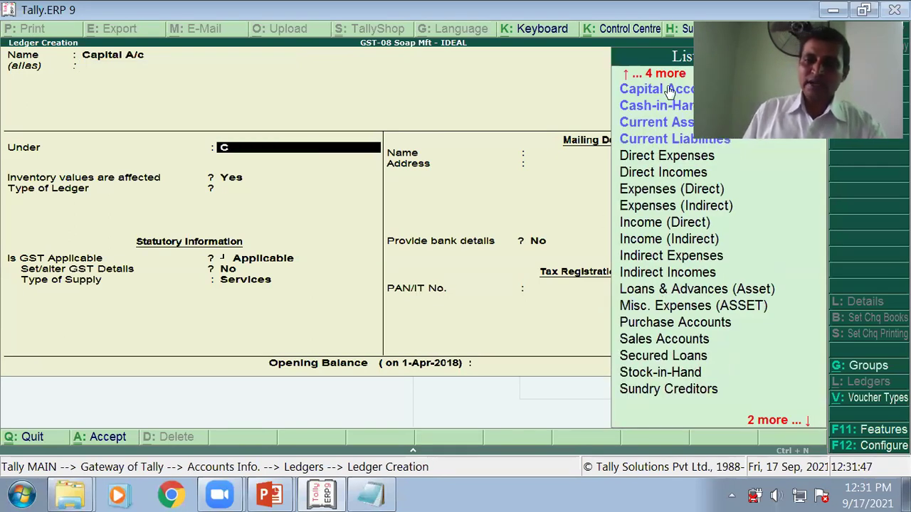
pyautogui.press('Return')
pyautogui.press('Return')
pyautogui.press('Return')
pyautogui.press('Return')
pyautogui.press('Return')
pyautogui.press('Return')
pyautogui.press('Return')
pyautogui.press('Return')
pyautogui.press('Return')
pyautogui.press('Return')
pyautogui.press('Return')
pyautogui.press('Return')
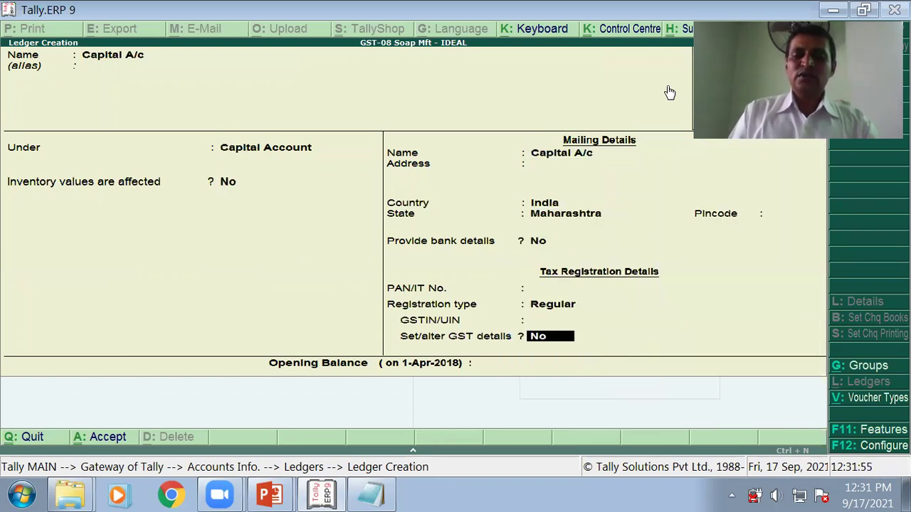
pyautogui.press('Return')
pyautogui.press('Return')
pyautogui.press('Return')
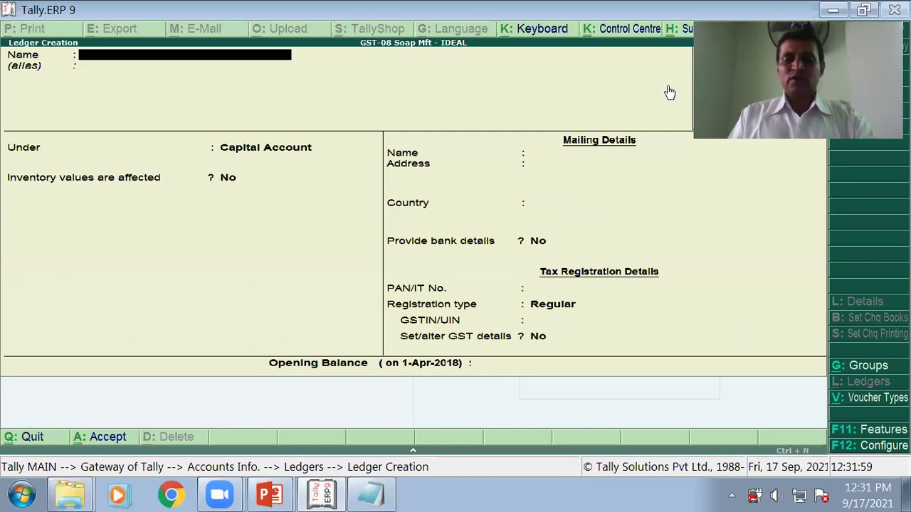
pyautogui.hotkey('alt', 'Tab')
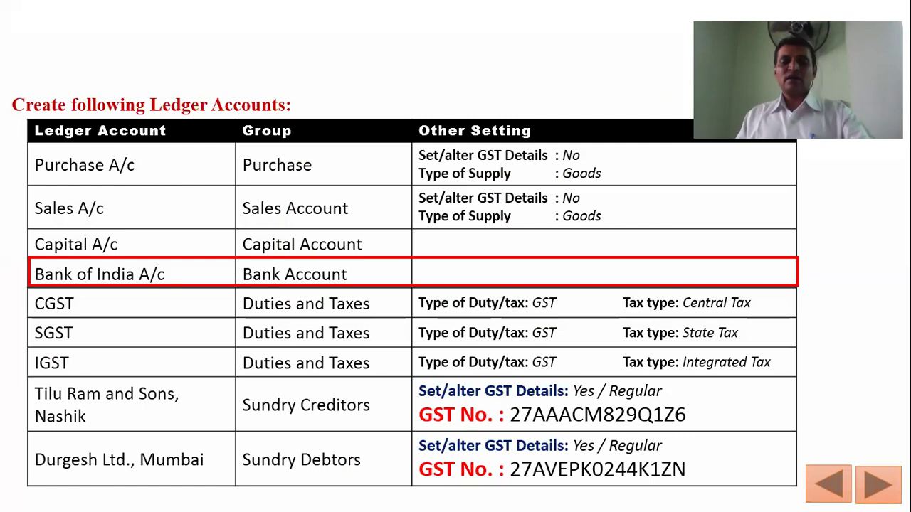
pyautogui.hotkey('alt', 'Tab')
# Step: Create the Bank of India ledger under Bank Accounts, then move the slide marker to CGST
pyautogui.write('Bank of Ind')
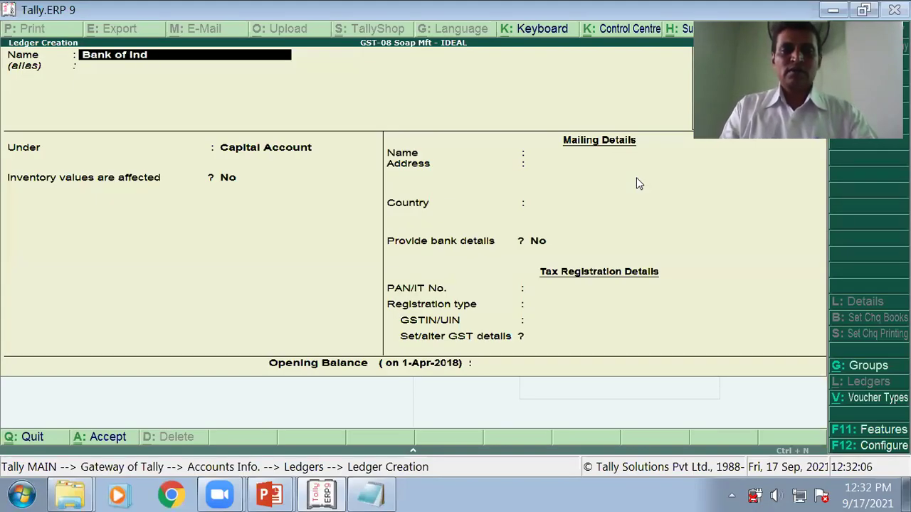
pyautogui.write('ia')
pyautogui.press('Return')
pyautogui.press('Return')
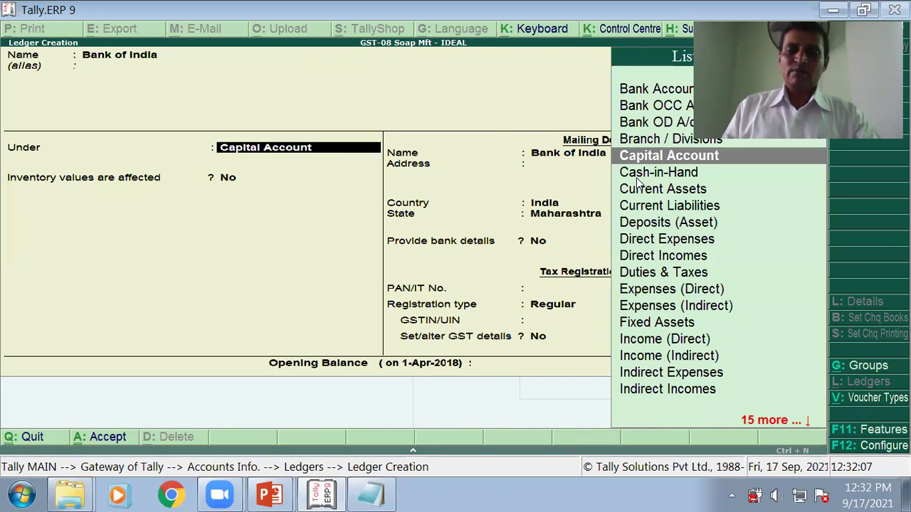
pyautogui.write('B')
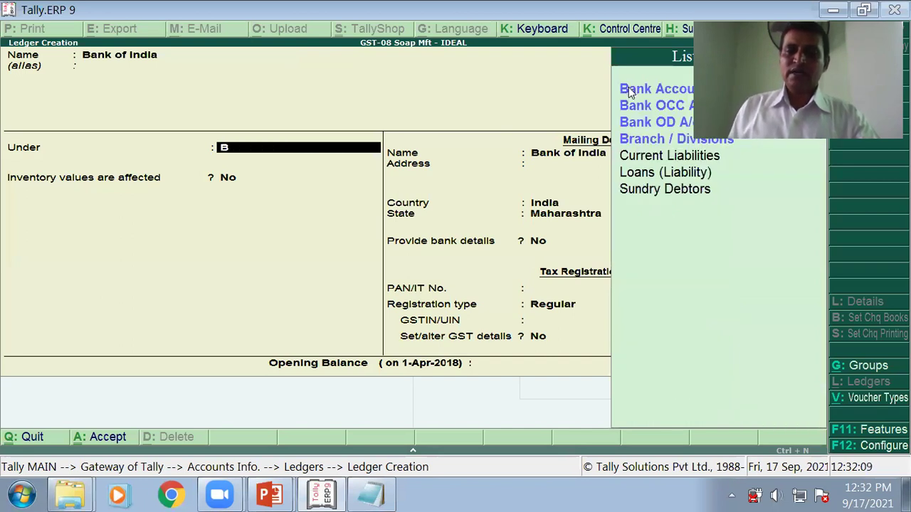
pyautogui.press('Return')
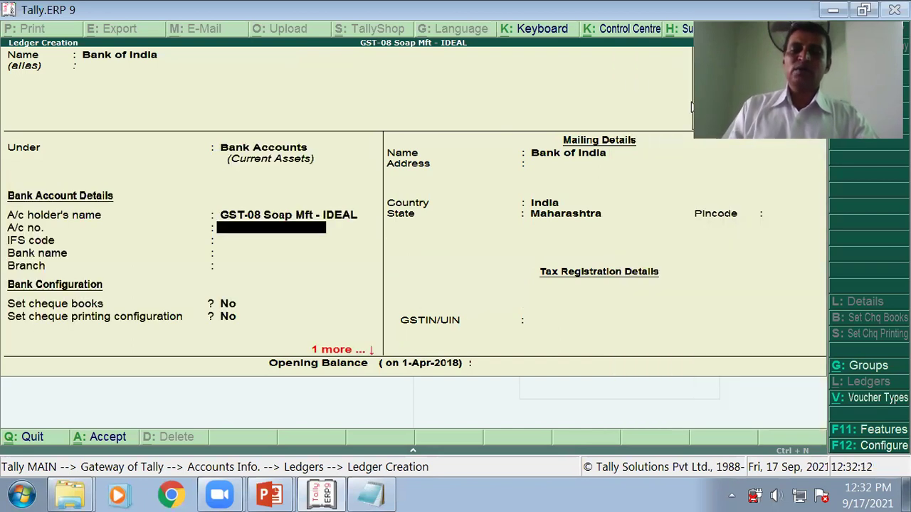
pyautogui.press('Return')
pyautogui.press('Return')
pyautogui.press('Return')
pyautogui.press('Return')
pyautogui.press('Return')
pyautogui.press('Return')
pyautogui.press('Return')
pyautogui.press('Return')
pyautogui.press('Return')
pyautogui.press('Return')
pyautogui.press('Return')
pyautogui.press('Return')
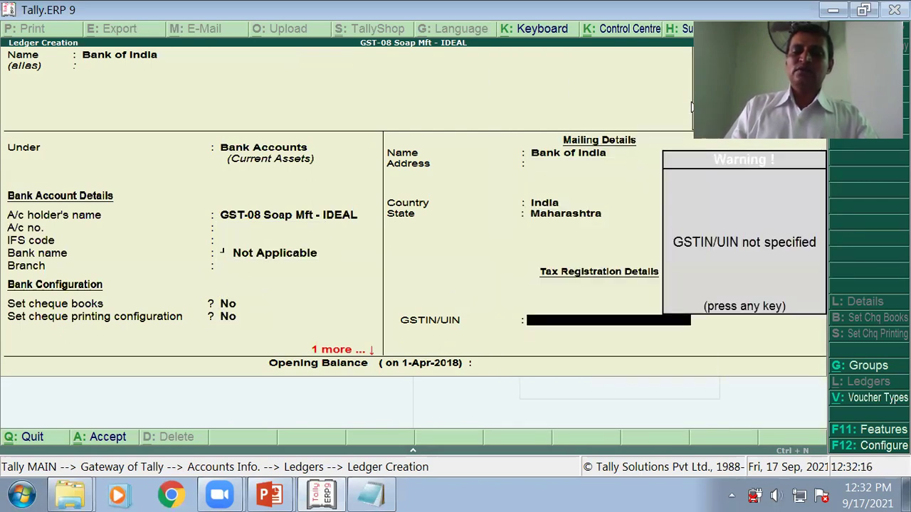
pyautogui.press('Return')
pyautogui.press('Return')
pyautogui.press('Return')
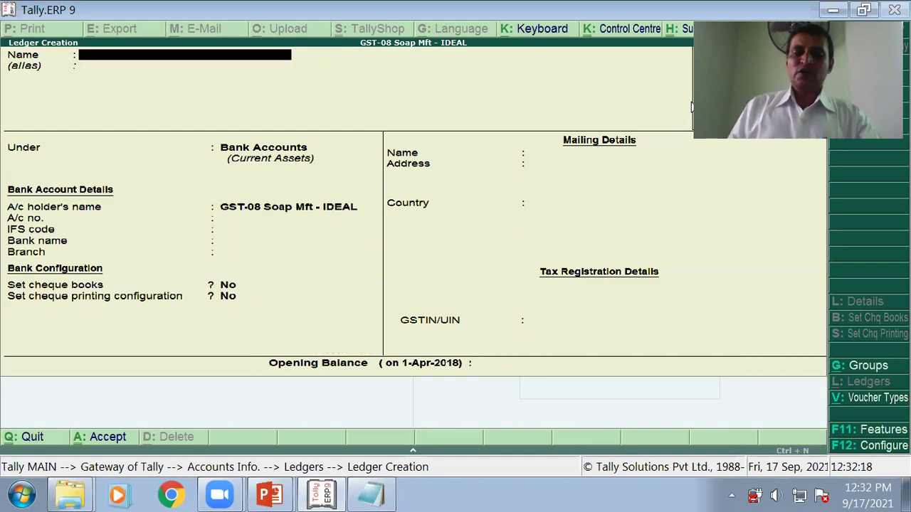
pyautogui.hotkey('alt', 'Tab')
pyautogui.press('Right')
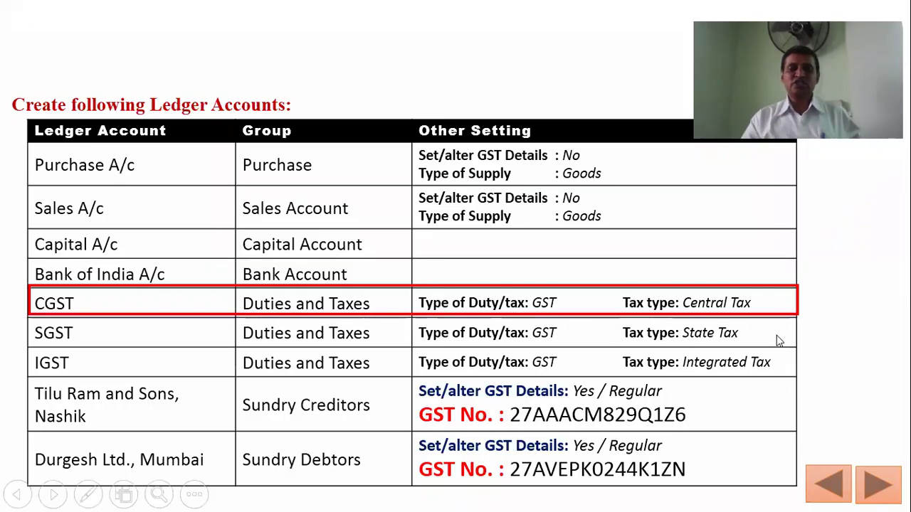
# Step: Create the CGST ledger under Duties & Taxes with GST duty, Central Tax type and 0% rate
pyautogui.press('Right')
pyautogui.press('Right')
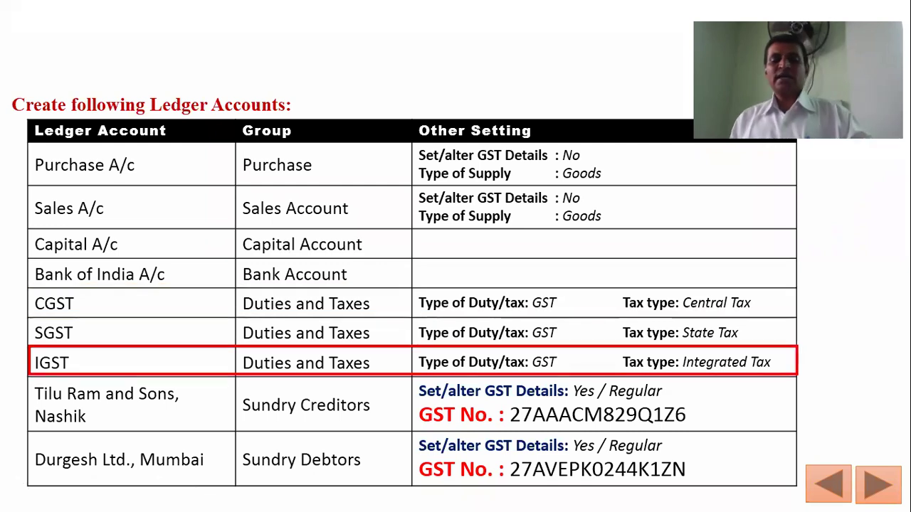
pyautogui.hotkey('alt', 'Tab')
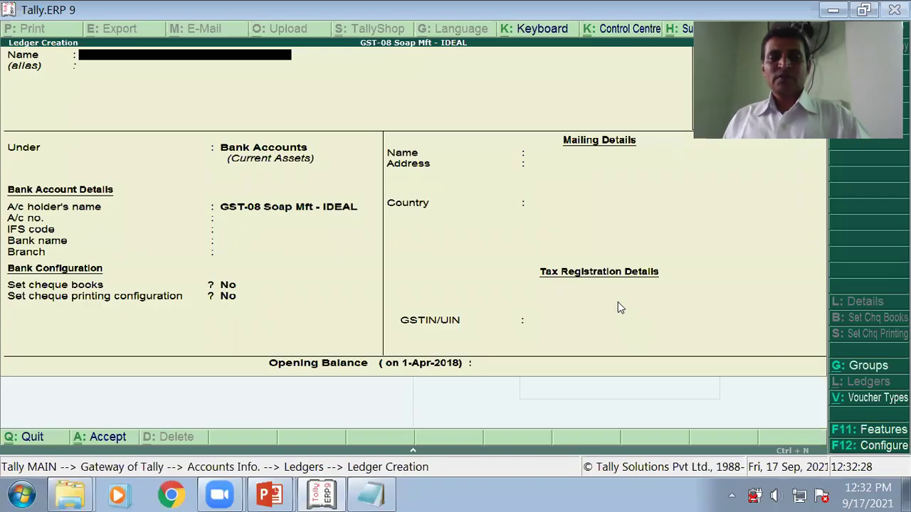
pyautogui.write('C')
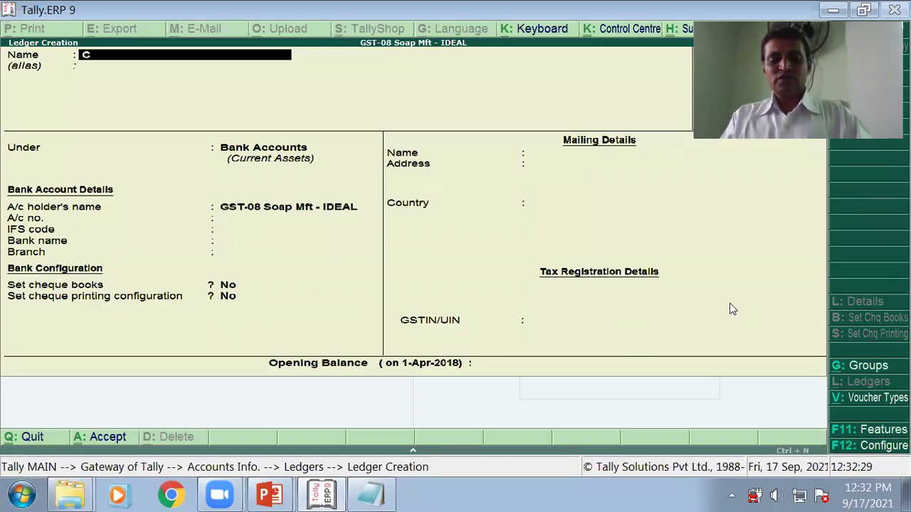
pyautogui.write('GST')
pyautogui.press('Return')
pyautogui.press('Return')
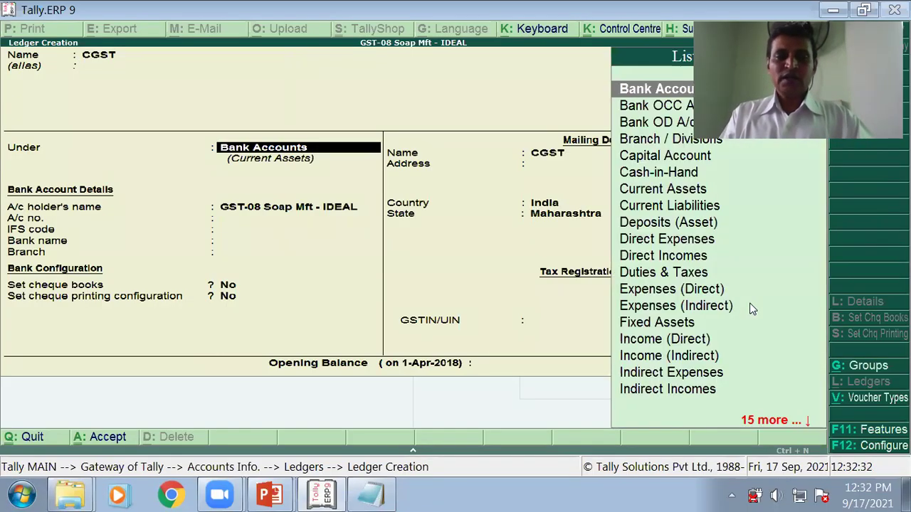
pyautogui.write('D')
pyautogui.click(671, 191)
pyautogui.click(669, 196)
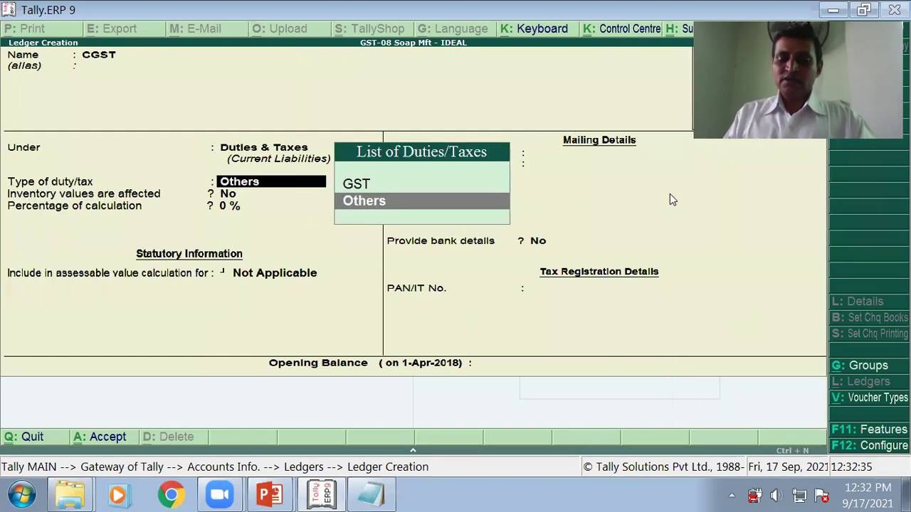
pyautogui.press('Up')
pyautogui.press('Return')
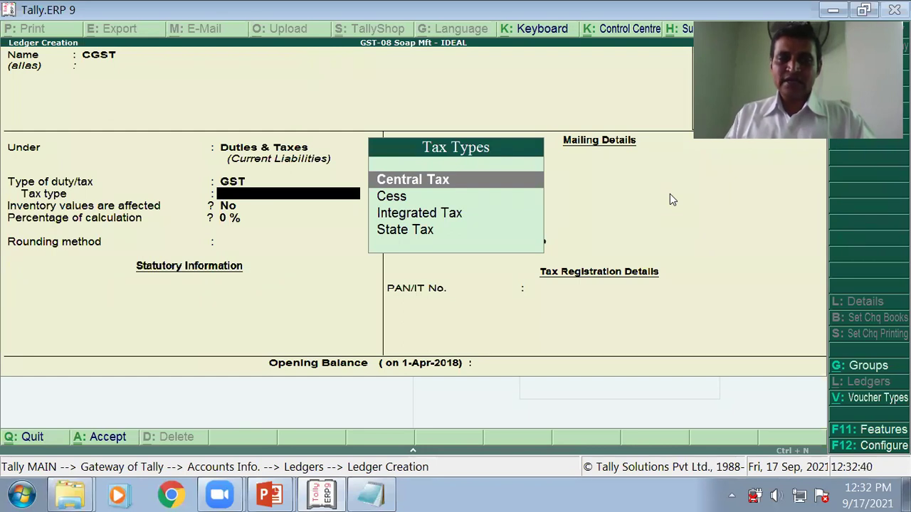
pyautogui.press('Return')
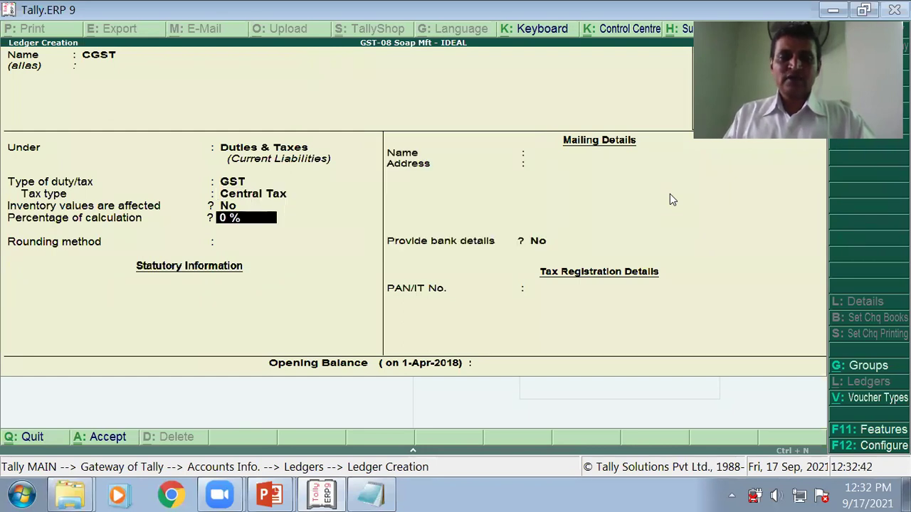
pyautogui.press('Return')
pyautogui.press('Return')
pyautogui.press('Return')
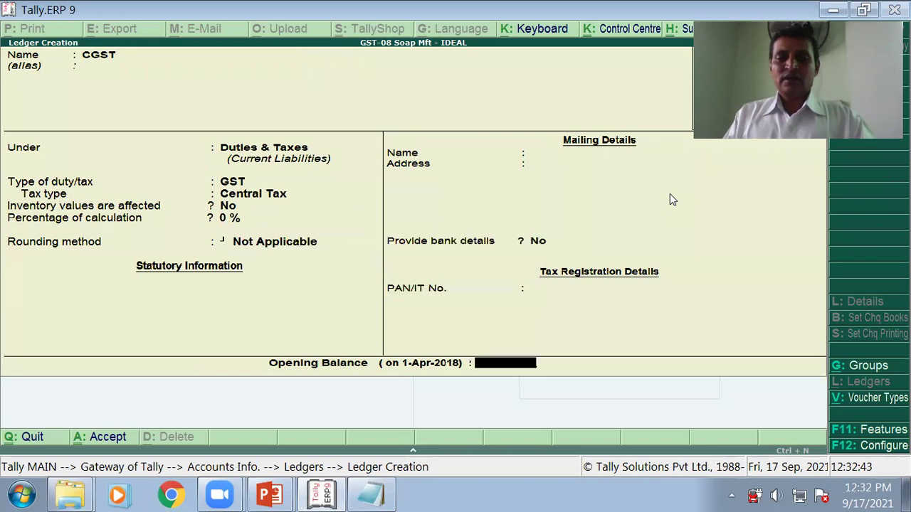
pyautogui.press('Return')
pyautogui.press('Return')
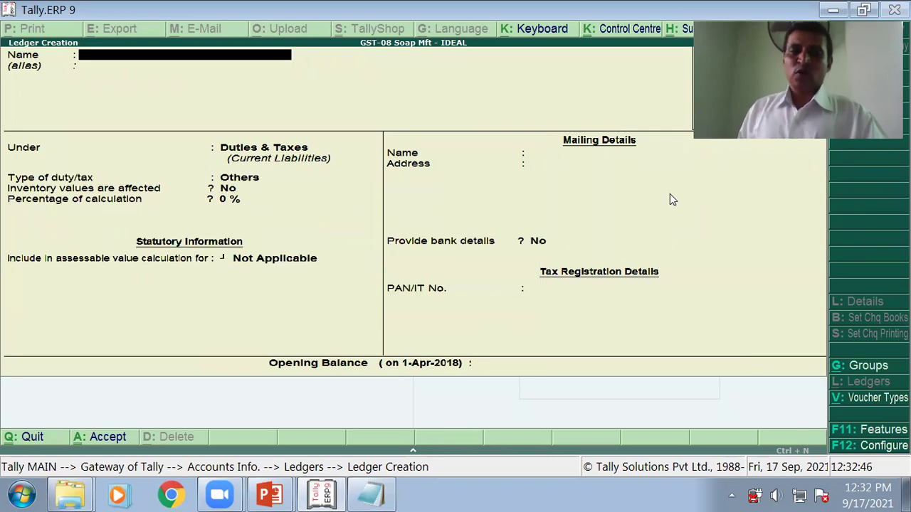
# Step: Create the SGST ledger under Duties & Taxes with GST duty, State Tax type, 0% rate, no rounding
pyautogui.write('SGST')
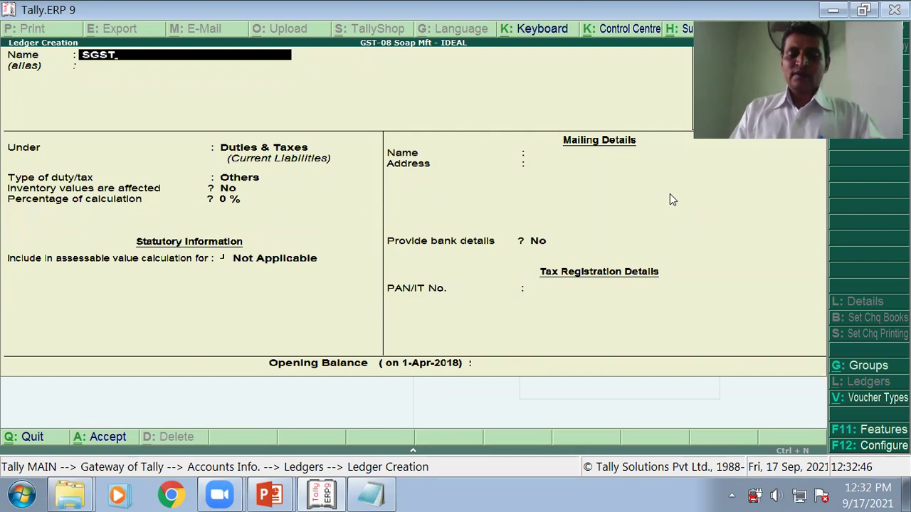
pyautogui.press('Return')
pyautogui.press('Return')
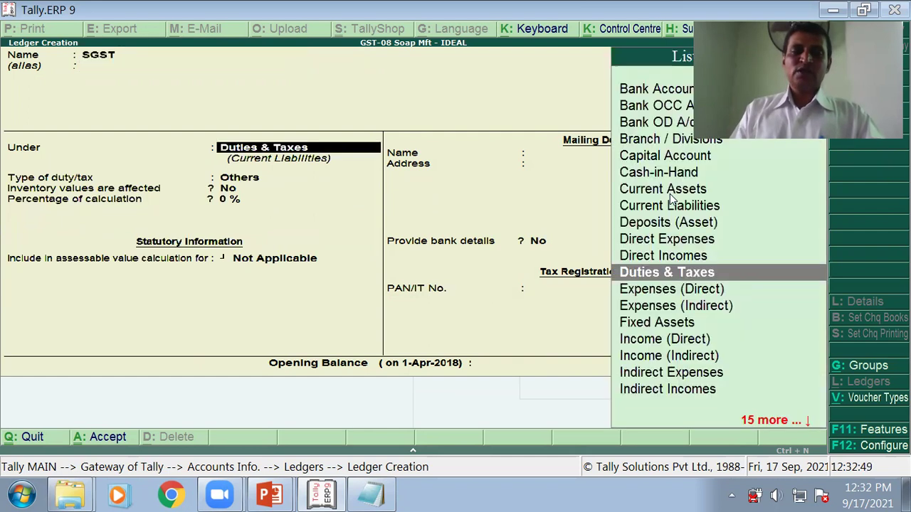
pyautogui.press('Return')
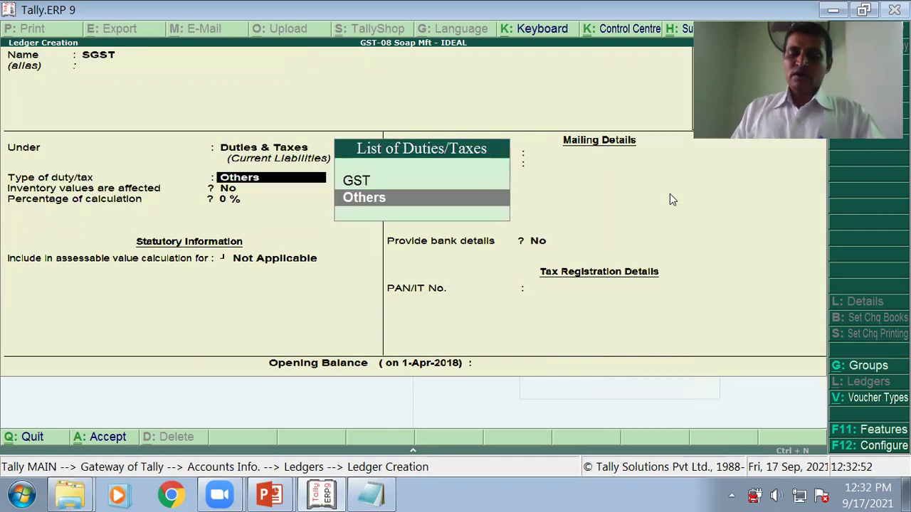
pyautogui.press('Up')
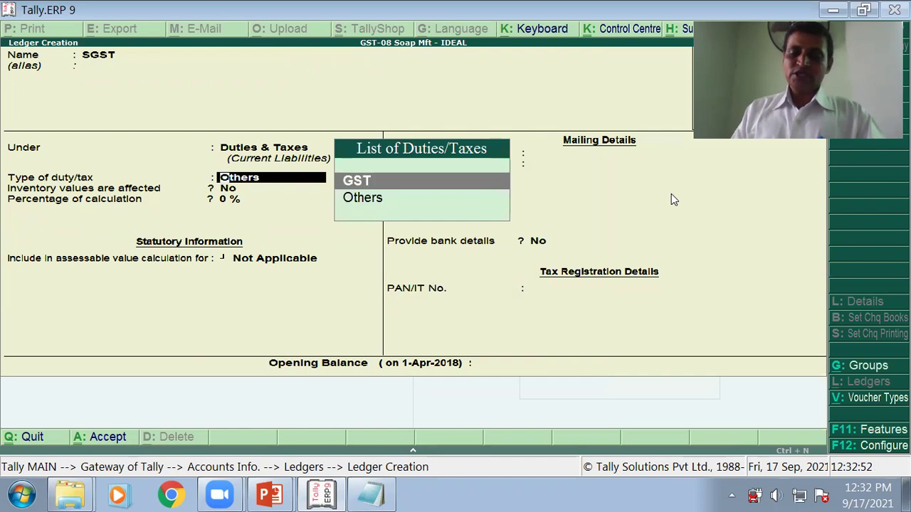
pyautogui.press('Return')
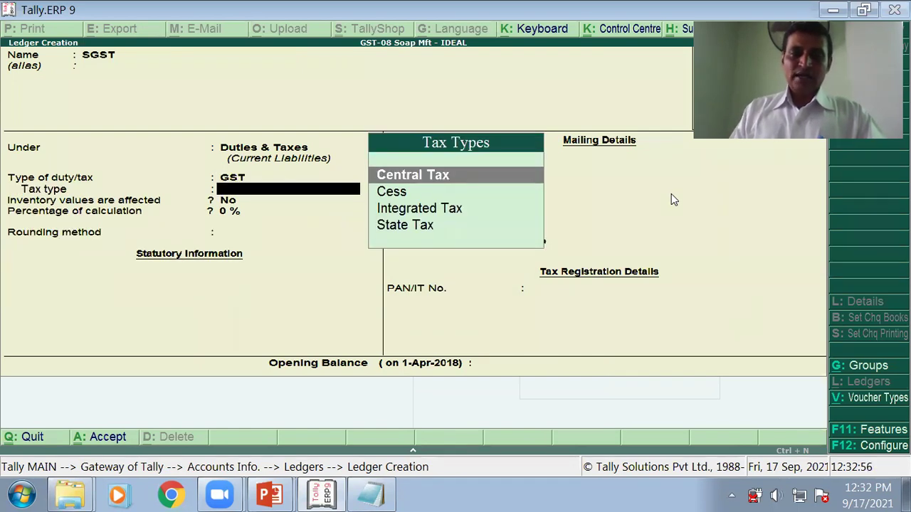
pyautogui.press('Down')
pyautogui.press('Down')
pyautogui.press('Down')
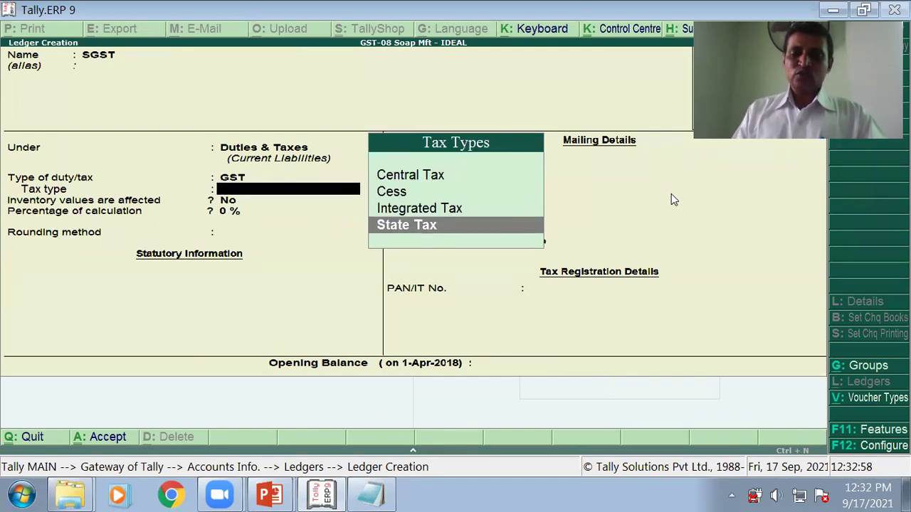
pyautogui.press('Return')
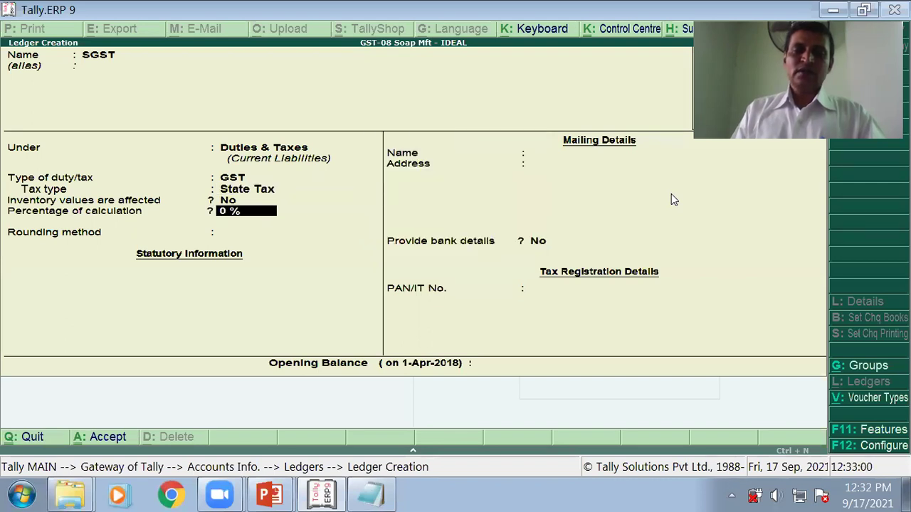
pyautogui.press('Return')
pyautogui.press('Return')
pyautogui.press('Return')
pyautogui.press('Return')
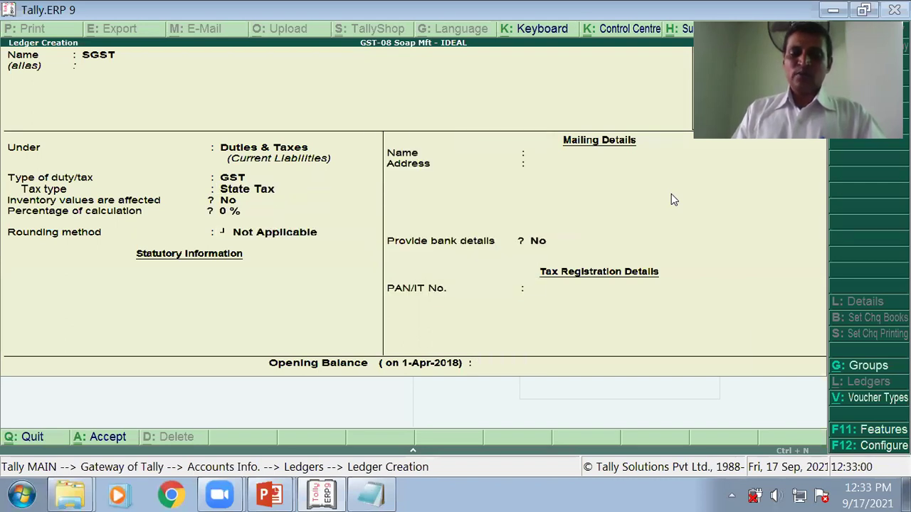
pyautogui.press('Return')
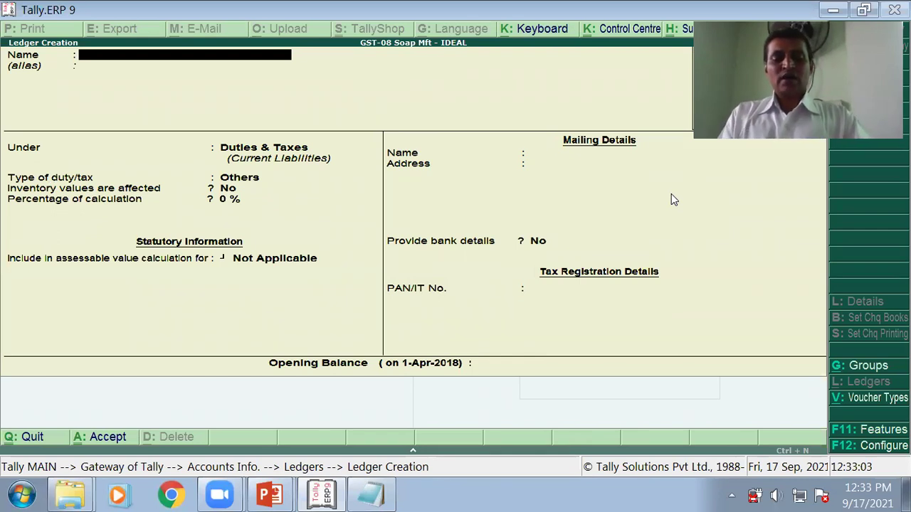
pyautogui.write('GST')
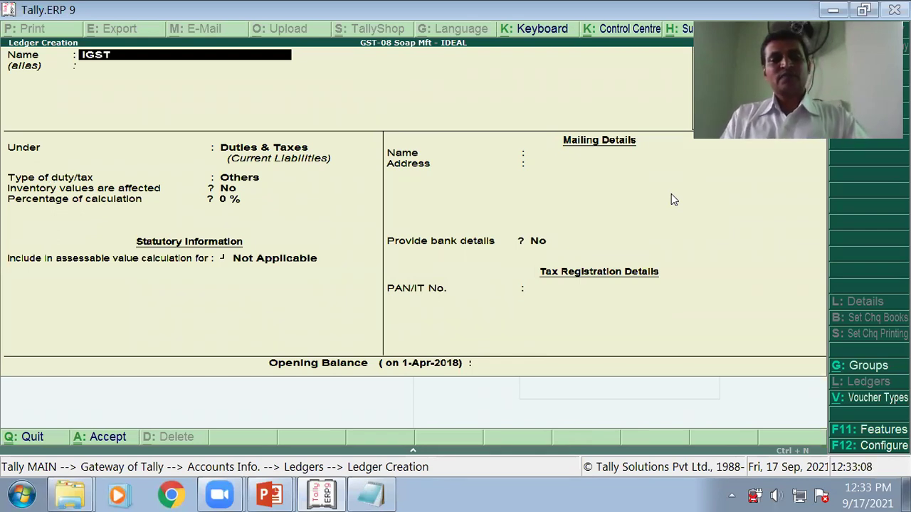
pyautogui.press('Return')
pyautogui.press('Return')
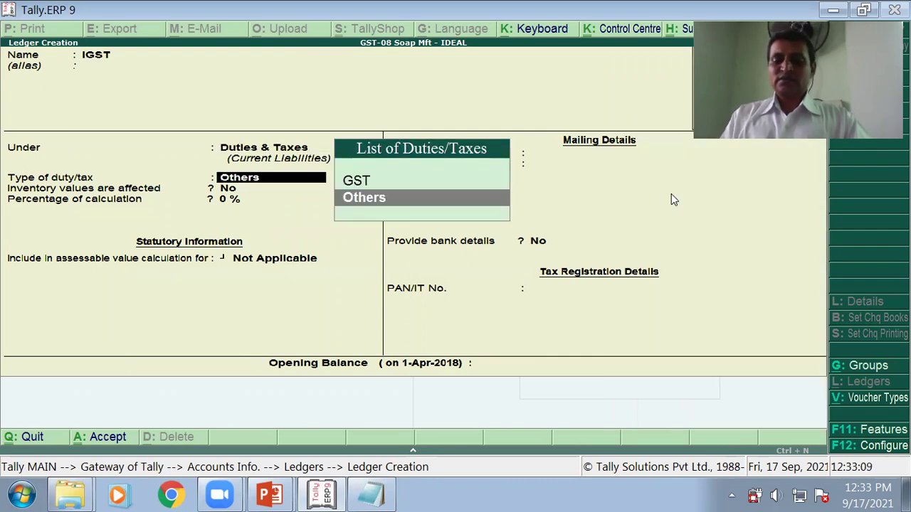
pyautogui.press('Up')
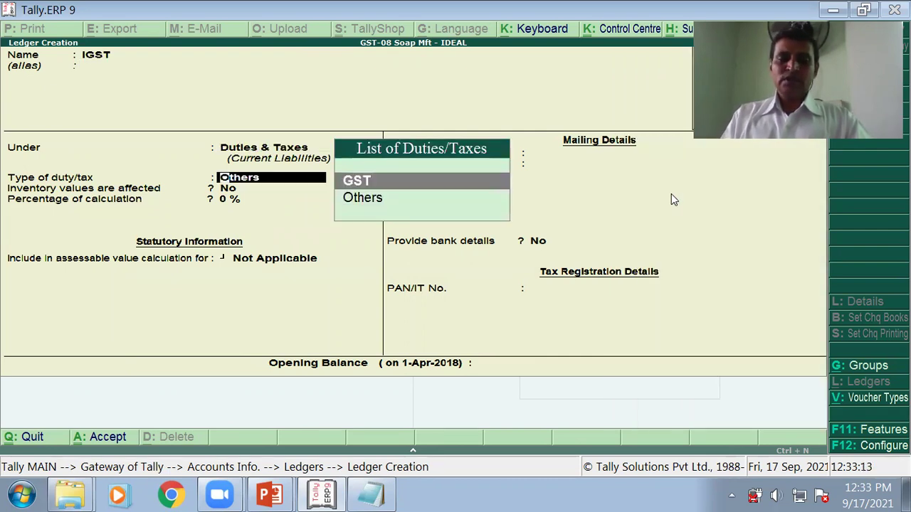
pyautogui.press('Return')
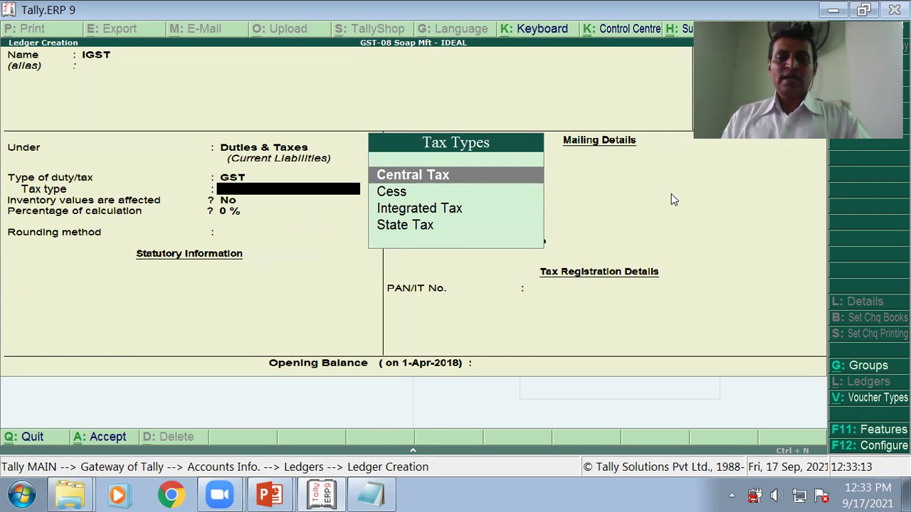
pyautogui.press('Down')
pyautogui.press('Down')
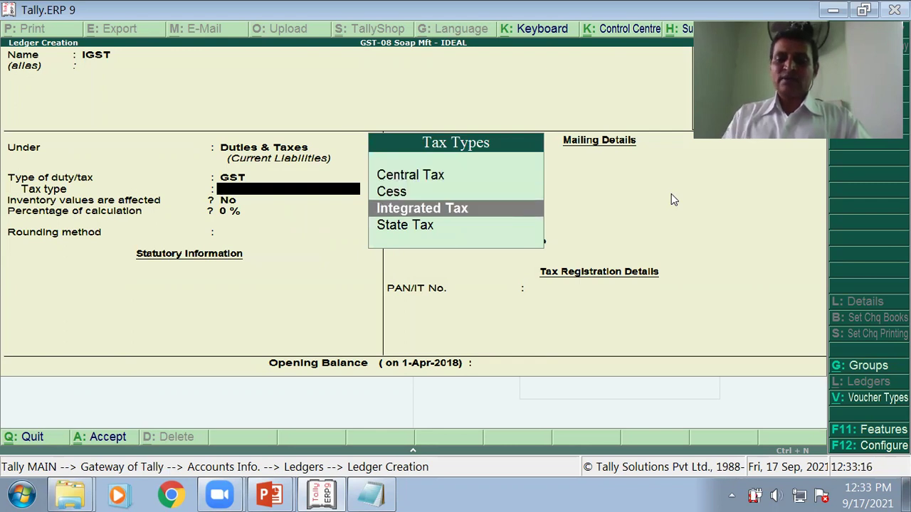
pyautogui.press('Return')
pyautogui.press('Return')
pyautogui.press('Return')
pyautogui.press('Return')
pyautogui.press('Return')
pyautogui.press('Return')
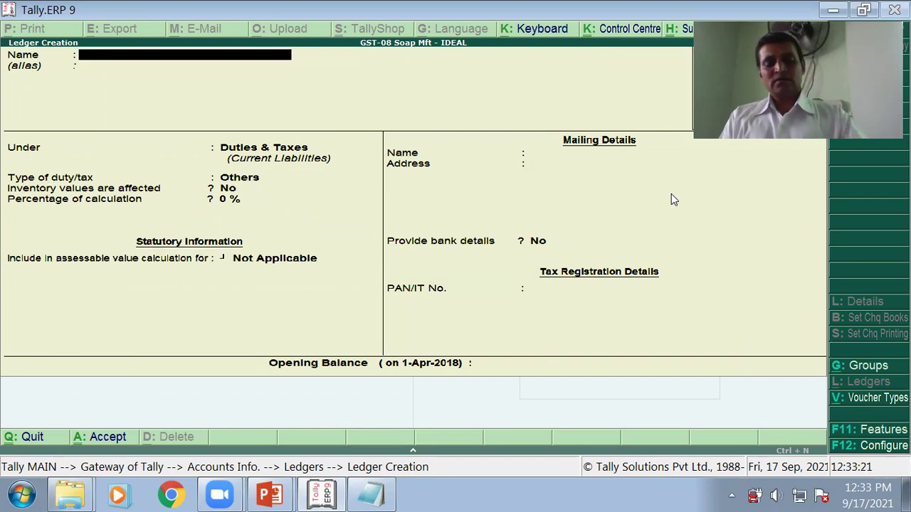
pyautogui.hotkey('alt', 'Tab')
pyautogui.press('Right')
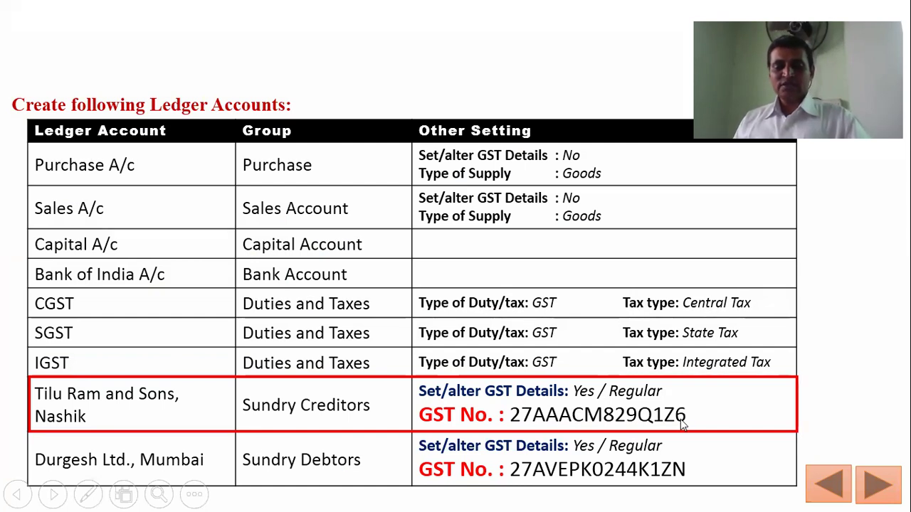
# Step: Start the Tilu Ram and Sons ledger under Sundry Creditors with Regular registration, then view its slide
pyautogui.hotkey('alt', 'Tab')
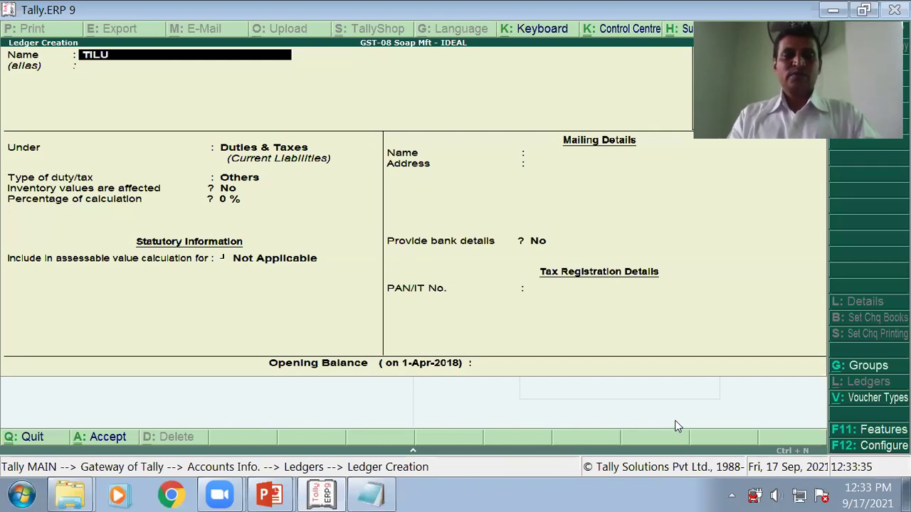
pyautogui.press('BackSpace')
pyautogui.press('BackSpace')
pyautogui.press('BackSpace')
pyautogui.write('ilu ')
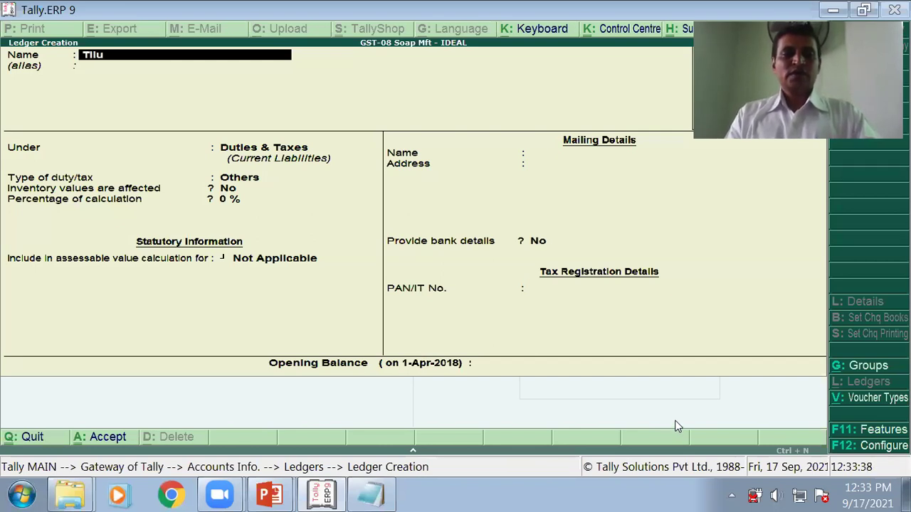
pyautogui.write('Ram and Son')
pyautogui.press('Return')
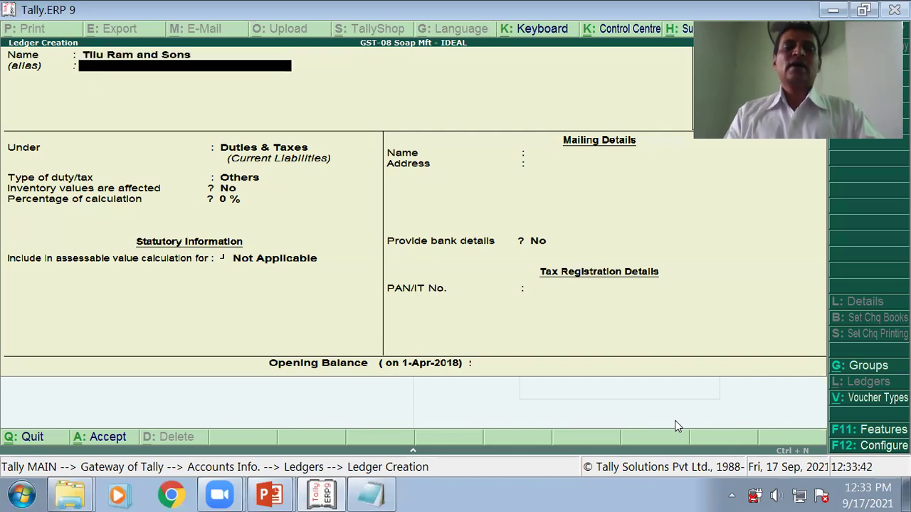
pyautogui.press('Return')
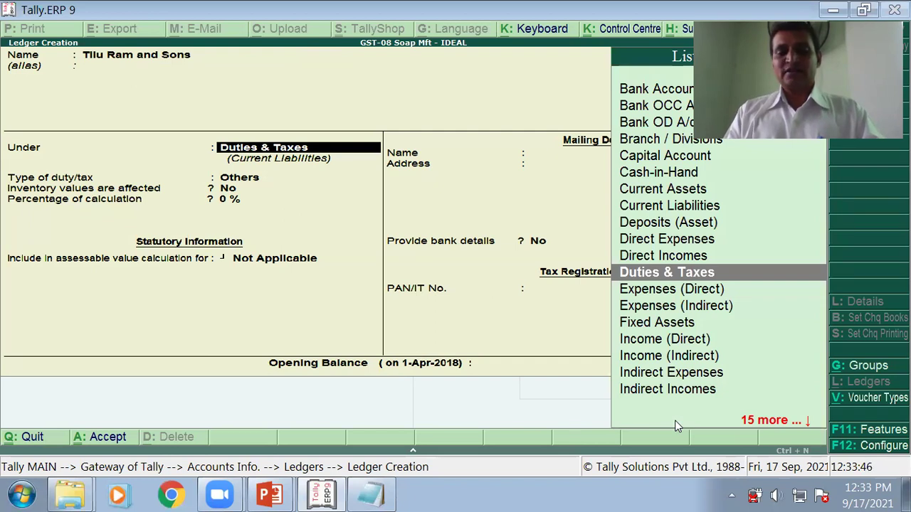
pyautogui.write('S')
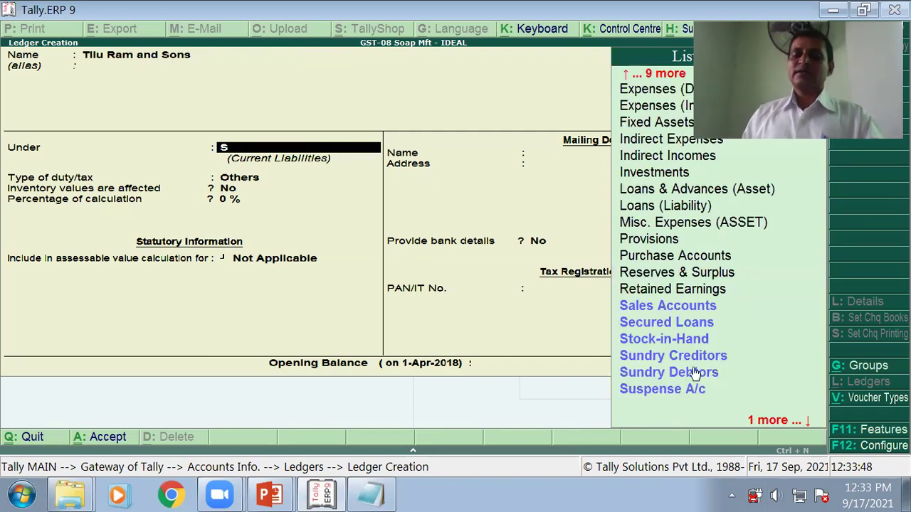
pyautogui.write('u')
pyautogui.press('Return')
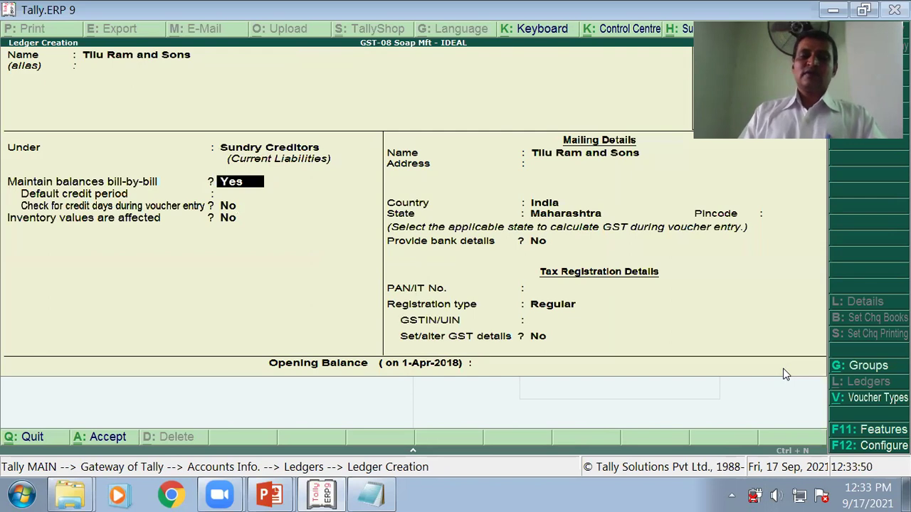
pyautogui.press('Return')
pyautogui.press('Return')
pyautogui.press('Return')
pyautogui.press('Return')
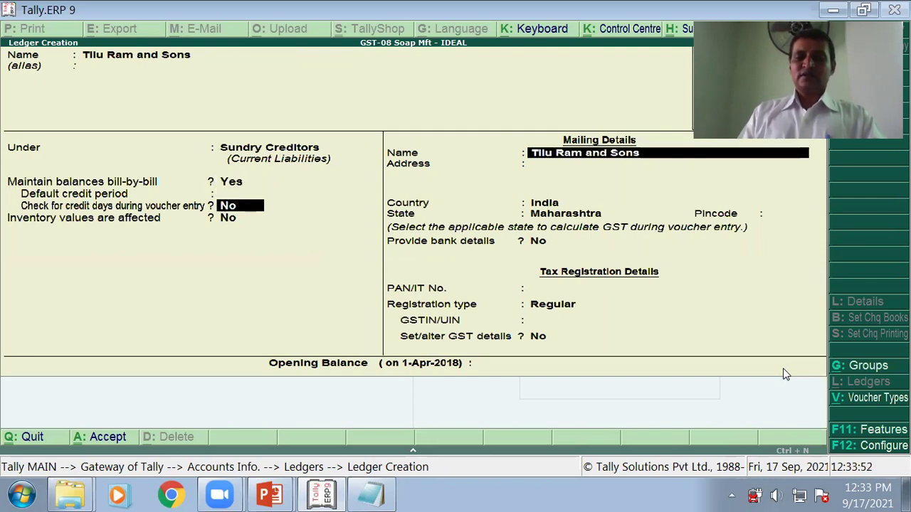
pyautogui.press('Return')
pyautogui.press('Return')
pyautogui.press('Return')
pyautogui.press('Return')
pyautogui.press('Return')
pyautogui.press('Return')
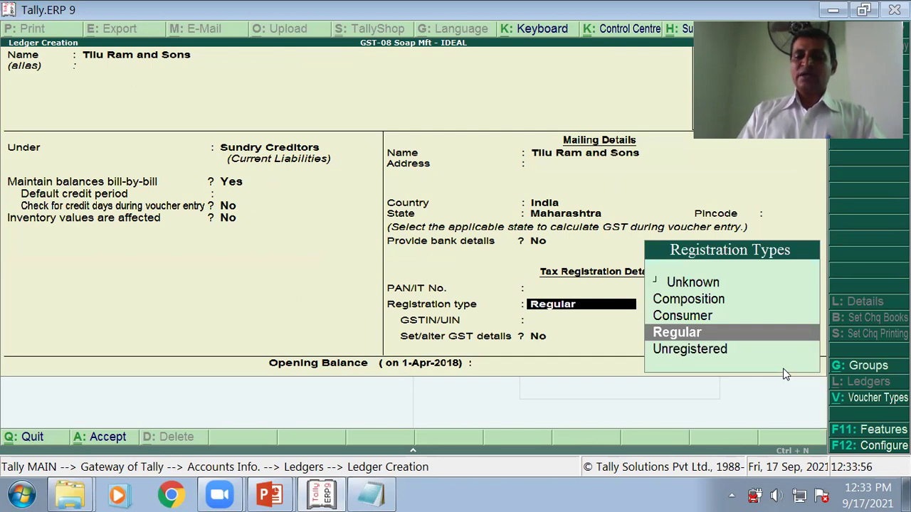
pyautogui.press('Return')
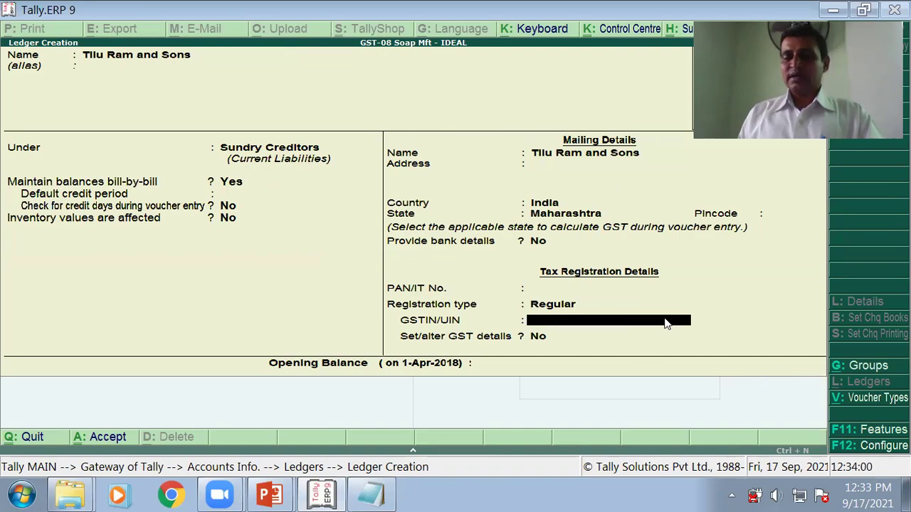
pyautogui.hotkey('alt', 'Tab')
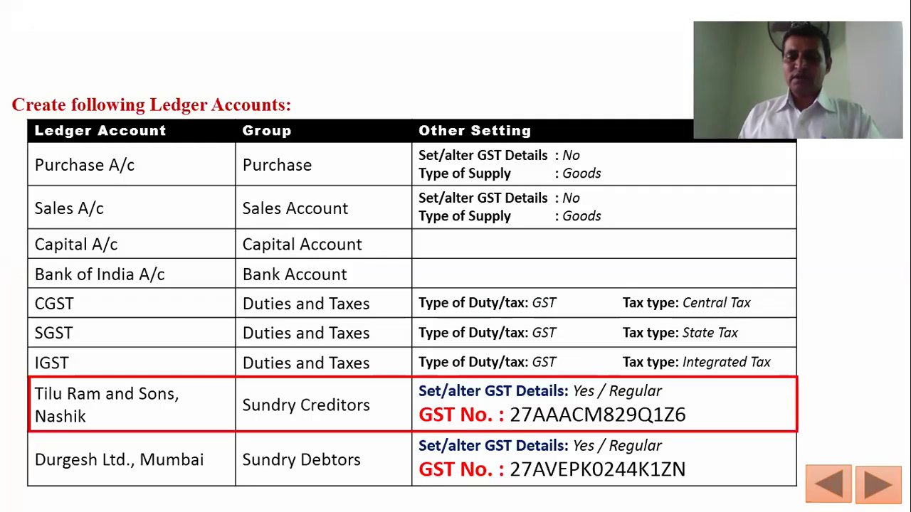
# Step: Type Tilu Ram and Sons' GST number from the slide into Notepad, correcting typos
pyautogui.hotkey('alt', 'Tab')
pyautogui.hotkey('alt', 'Tab')
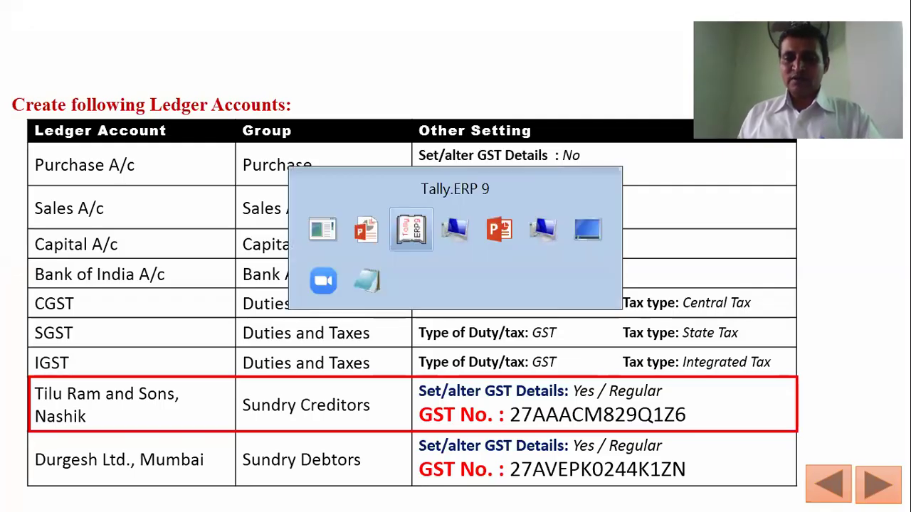
pyautogui.hotkey('alt', 'Tab')
pyautogui.hotkey('alt', 'Tab')
pyautogui.hotkey('alt', 'Tab')
pyautogui.hotkey('alt', 'Tab')
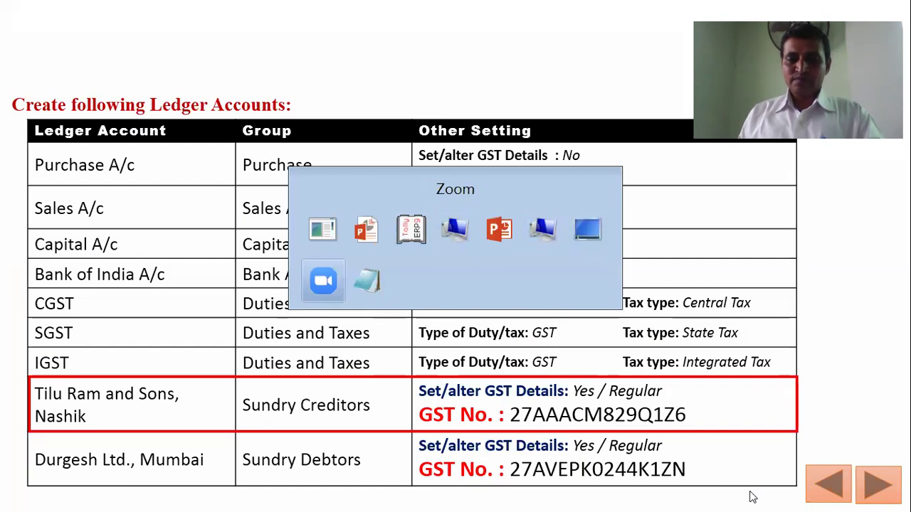
pyautogui.hotkey('alt', 'Tab')
pyautogui.hotkey('alt', 'Tab')
pyautogui.hotkey('alt', 'Tab')
pyautogui.hotkey('alt', 'Tab')
pyautogui.hotkey('alt', 'Tab')
pyautogui.hotkey('alt', 'Tab')
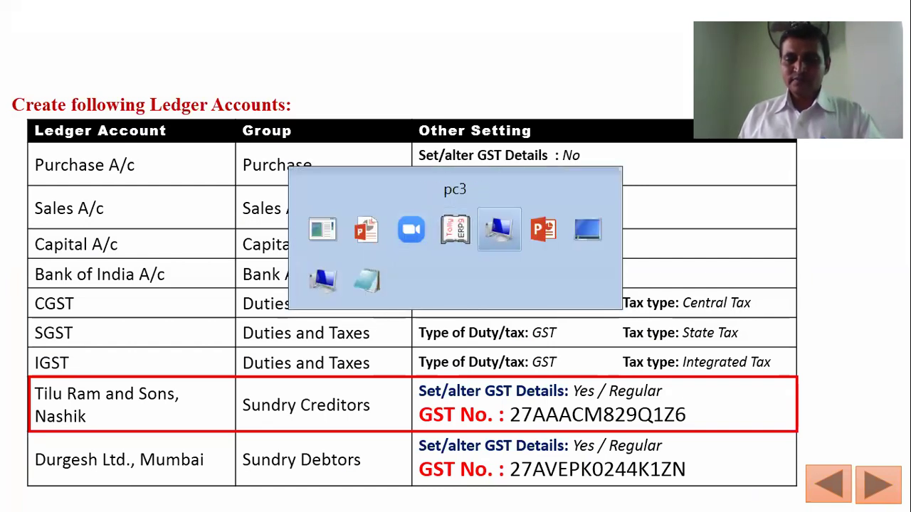
pyautogui.hotkey('alt', 'Tab')
pyautogui.hotkey('alt', 'Tab')
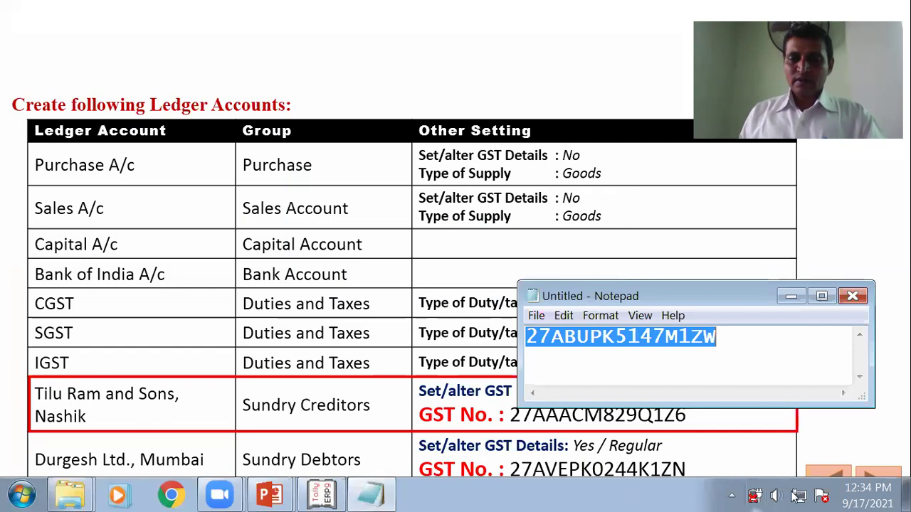
pyautogui.write('27')
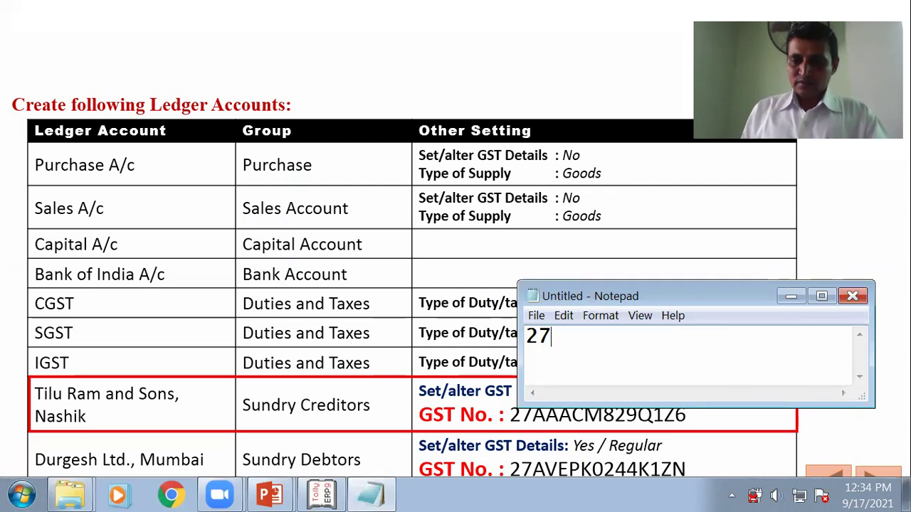
pyautogui.moveTo(696, 300); pyautogui.dragTo(725, 235)
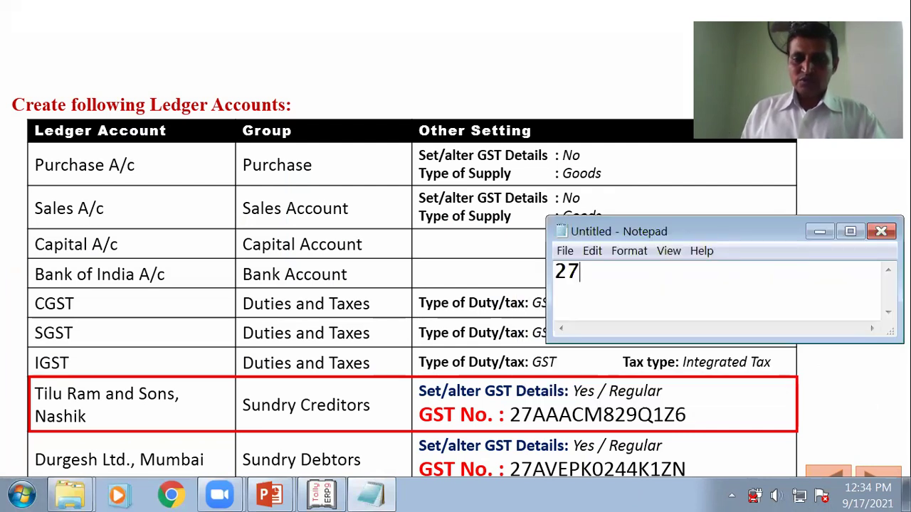
pyautogui.press('BackSpace')
pyautogui.press('BackSpace')
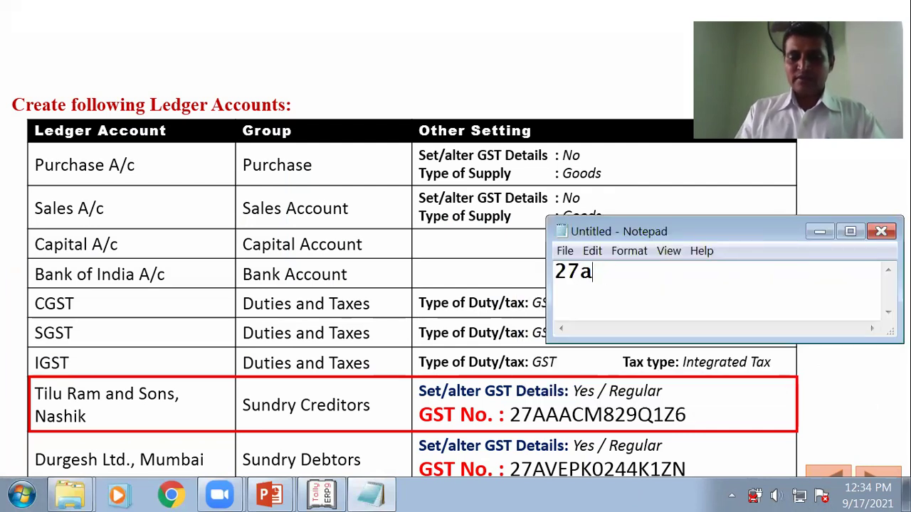
pyautogui.press('BackSpace')
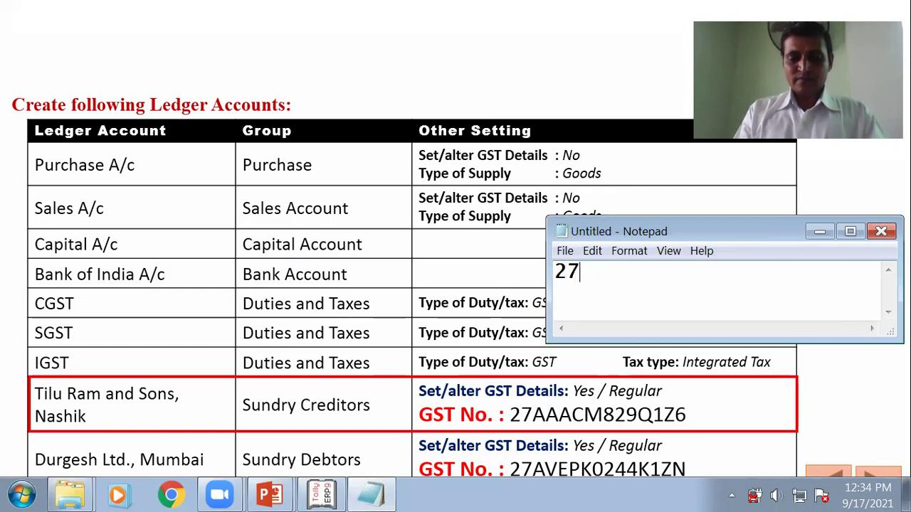
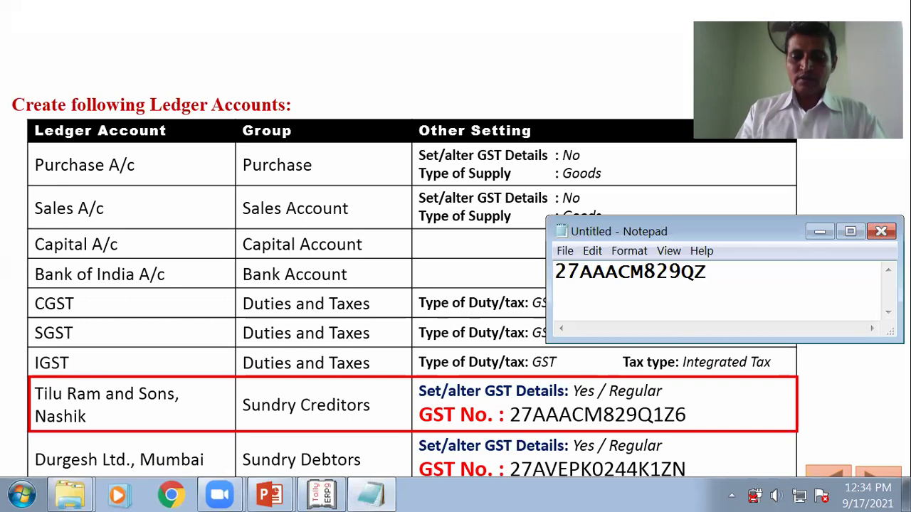
pyautogui.press('BackSpace')
pyautogui.press('BackSpace')
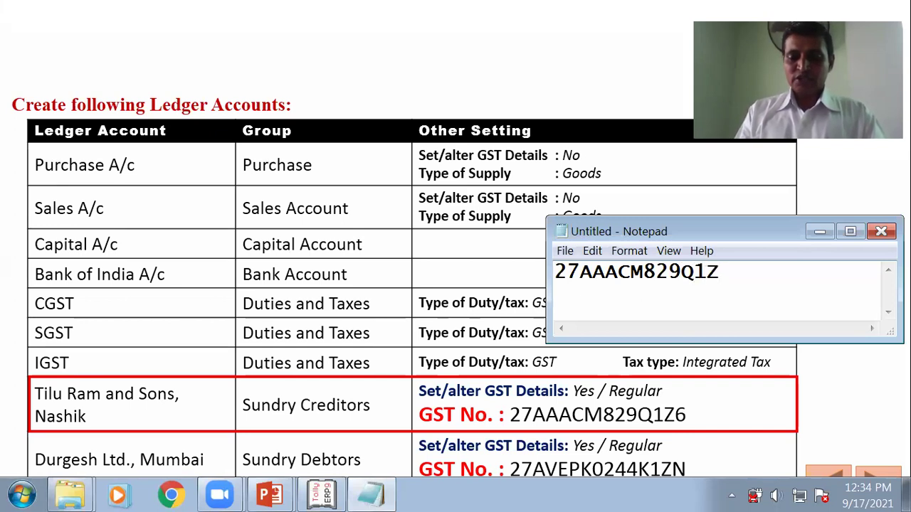
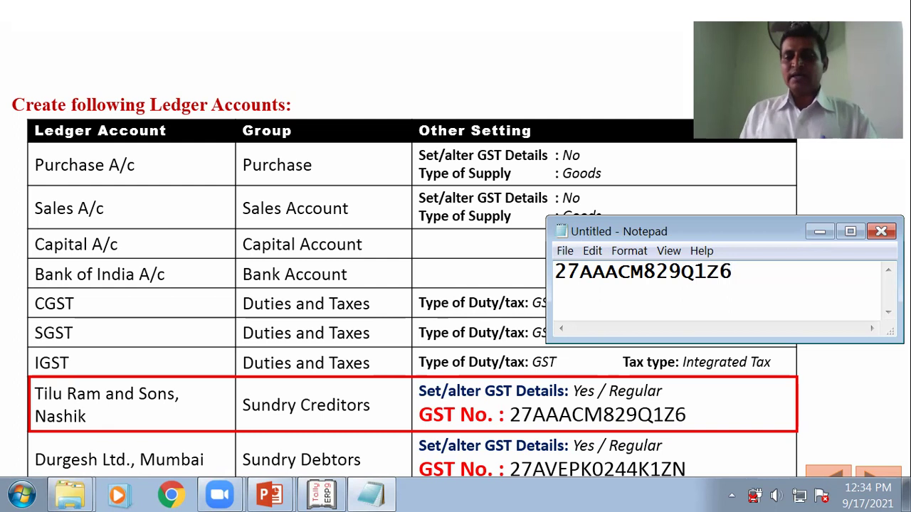
# Step: Select the GST number, minimize Notepad, and return to Tally
pyautogui.doubleClick(683, 271)
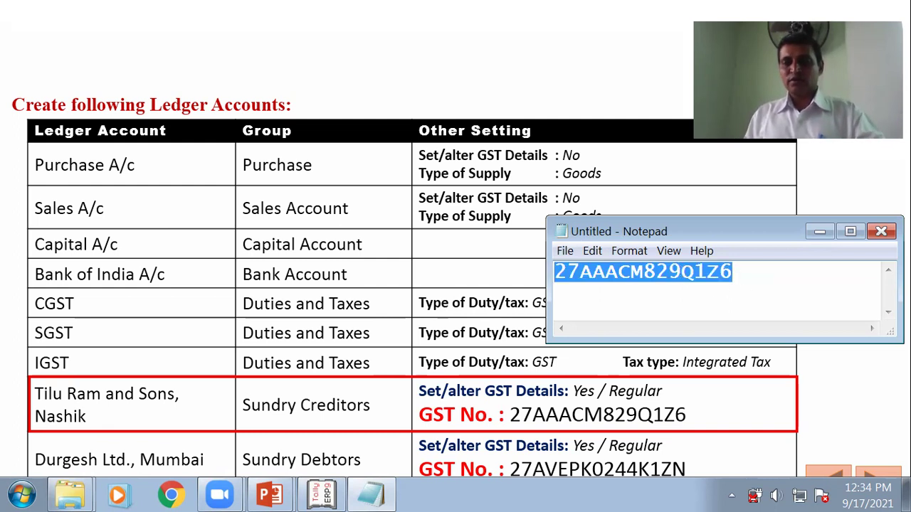
pyautogui.click(826, 233)
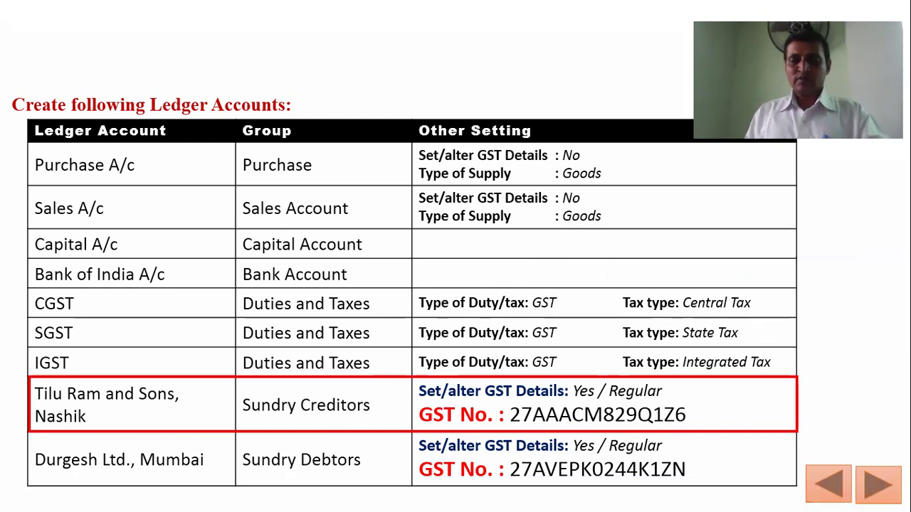
pyautogui.hotkey('alt', 'Tab')
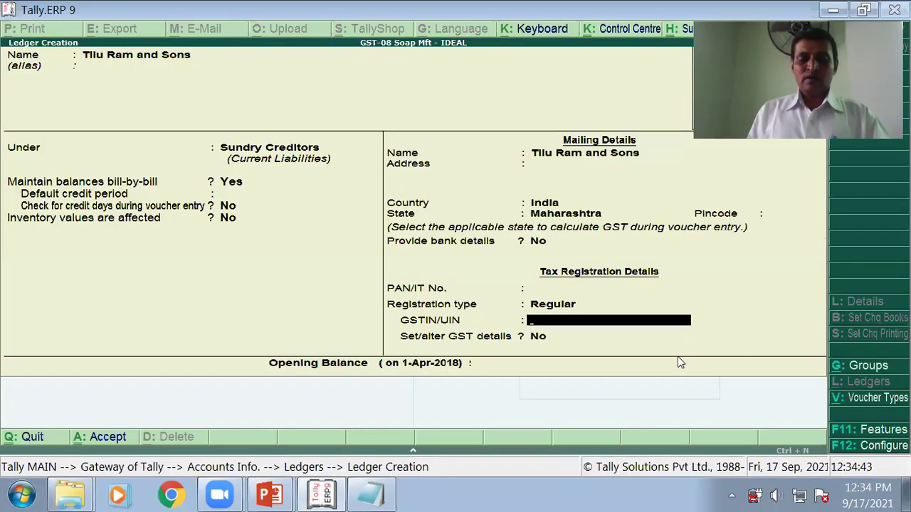
# Step: Paste the GST number into Tilu Ram and Sons' GSTIN/UIN field, getting an invalid-format warning
pyautogui.hotkey('ctrl', 'alt', 'v')
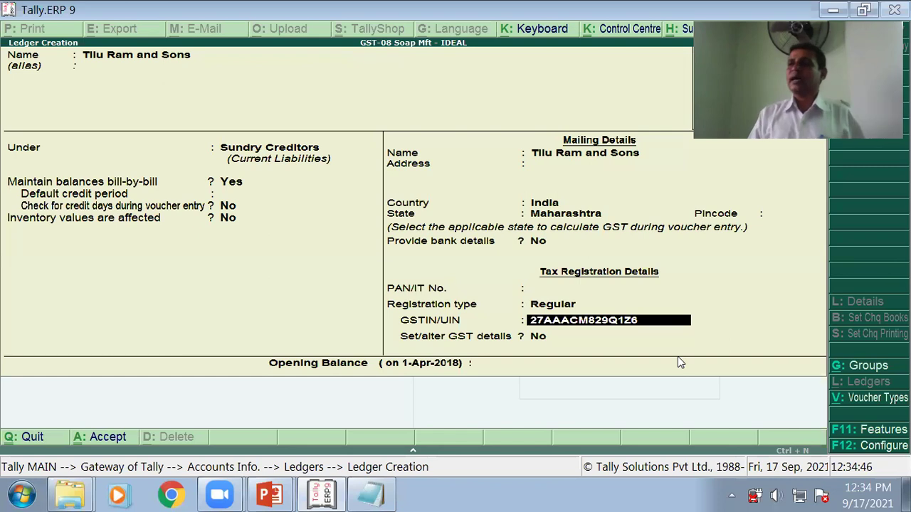
pyautogui.press('Return')
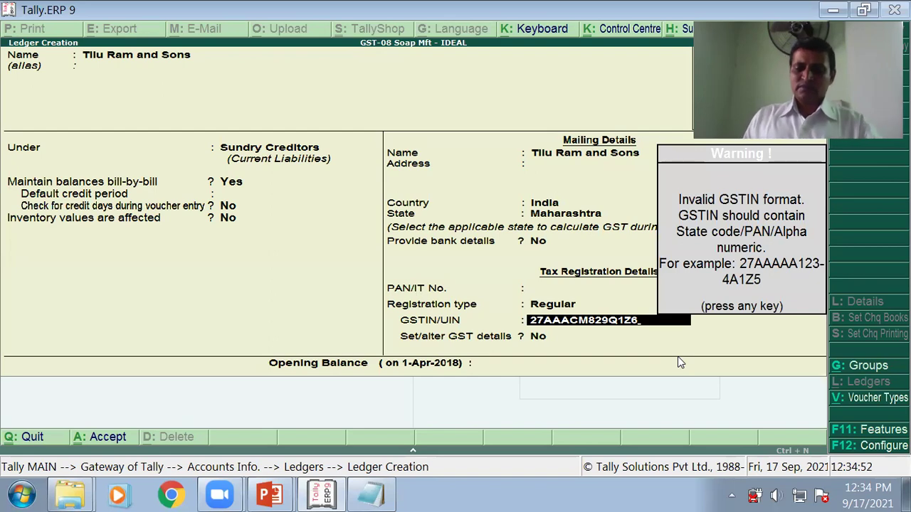
pyautogui.hotkey('alt', 'Tab')
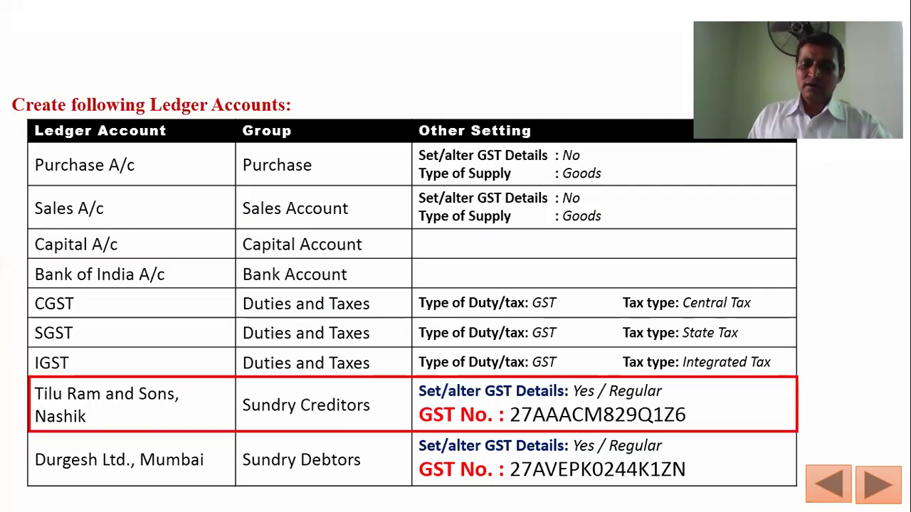
pyautogui.hotkey('alt', 'Tab')
pyautogui.hotkey('alt', 'Tab')
pyautogui.hotkey('alt', 'Tab')
pyautogui.hotkey('alt', 'Tab')
pyautogui.hotkey('alt', 'Tab')
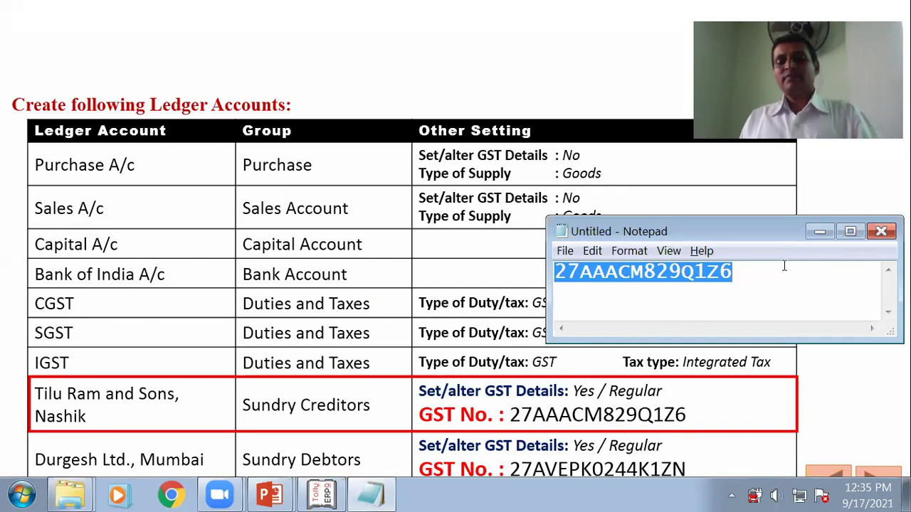
pyautogui.click(819, 232)
pyautogui.hotkey('alt', 'Tab')
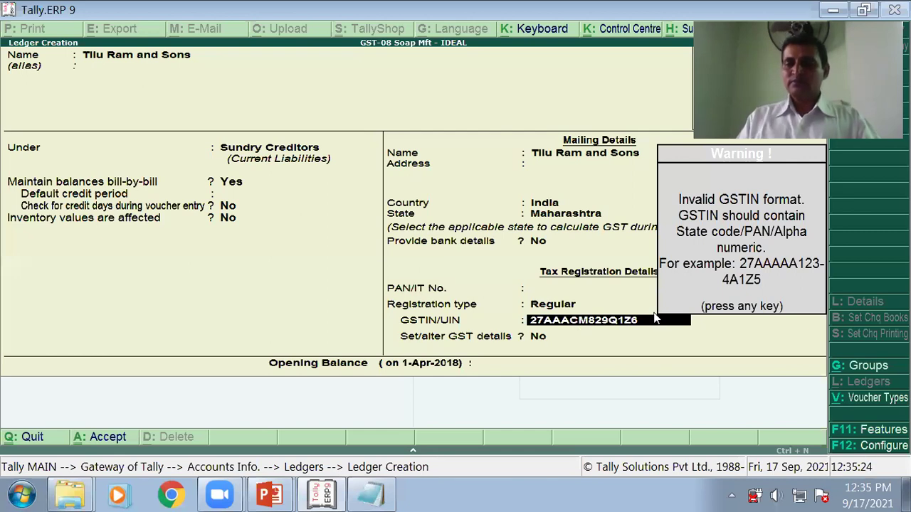
# Step: Dismiss the GSTIN warning, save the Tilu Ram and Sons ledger, and bring PowerPoint forward
pyautogui.press('Return')
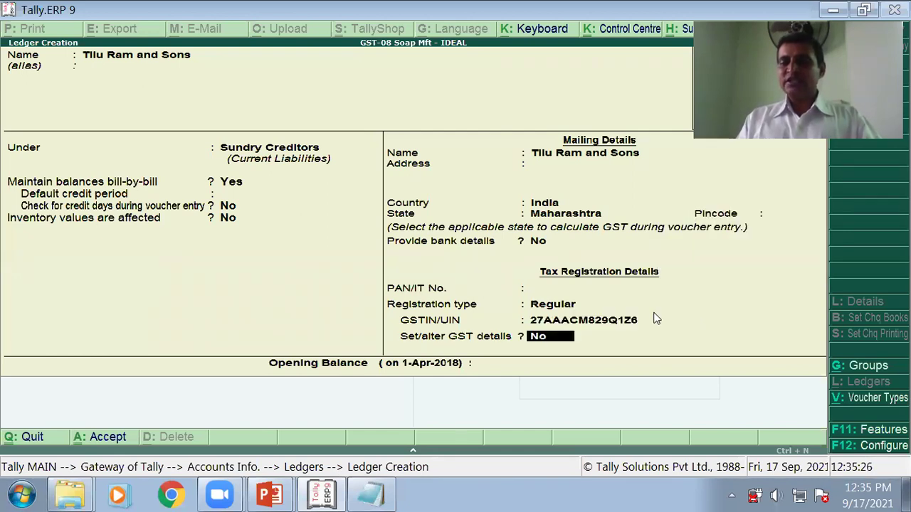
pyautogui.press('Return')
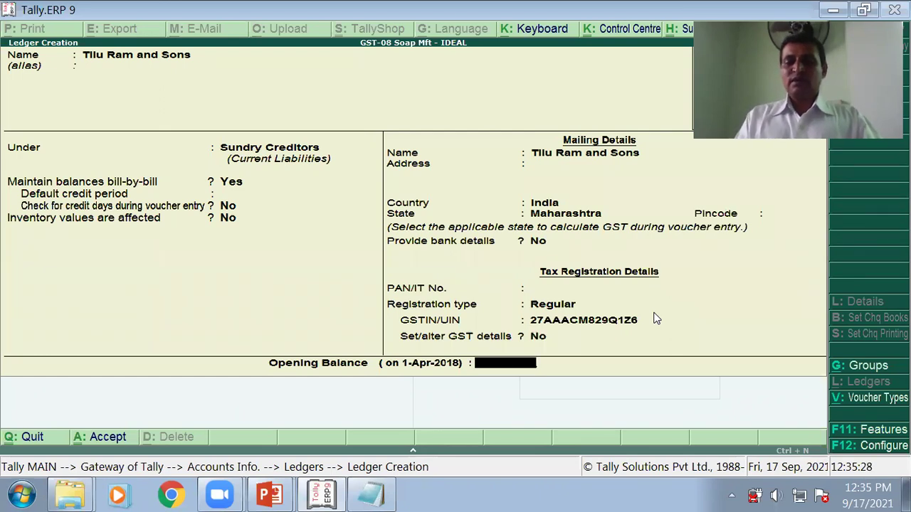
pyautogui.press('Return')
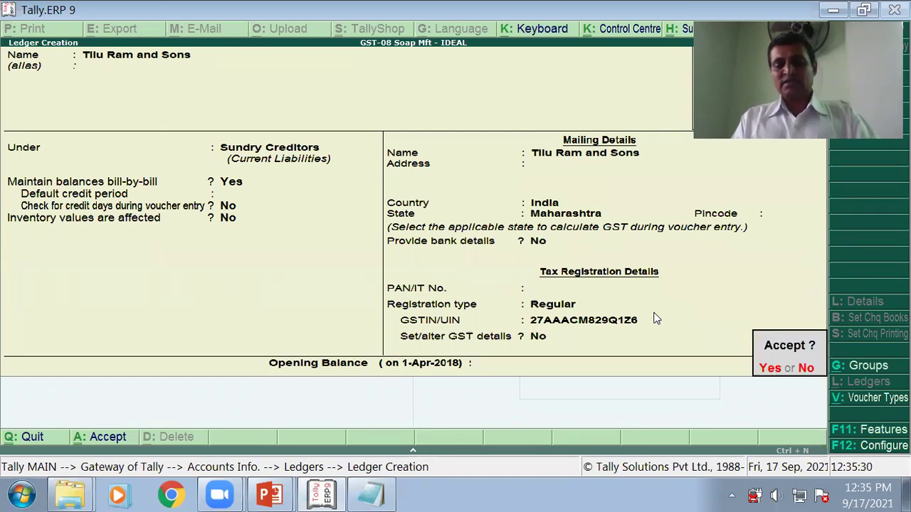
pyautogui.press('Return')
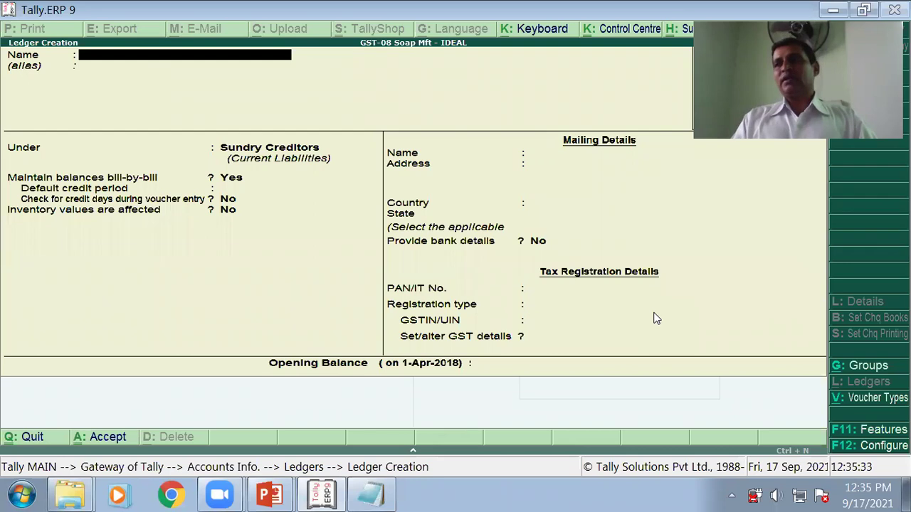
pyautogui.hotkey('alt', 'Tab')
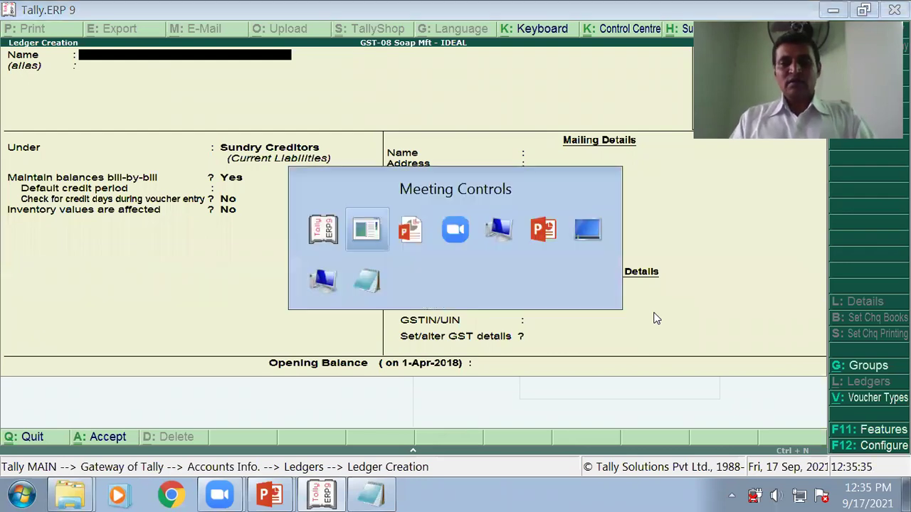
pyautogui.hotkey('alt', 'Tab')
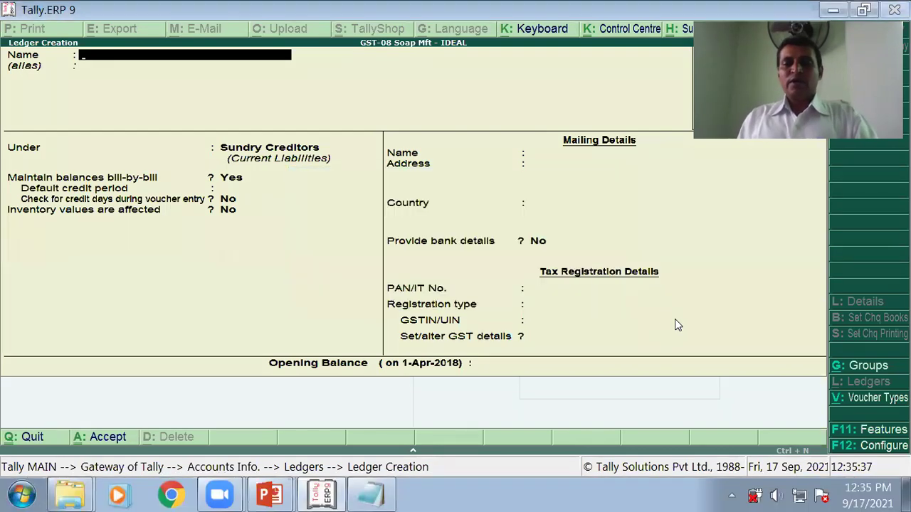
pyautogui.hotkey('alt', 'Tab')
pyautogui.hotkey('alt', 'Tab')
pyautogui.hotkey('alt', 'Tab')
pyautogui.hotkey('alt', 'Tab')
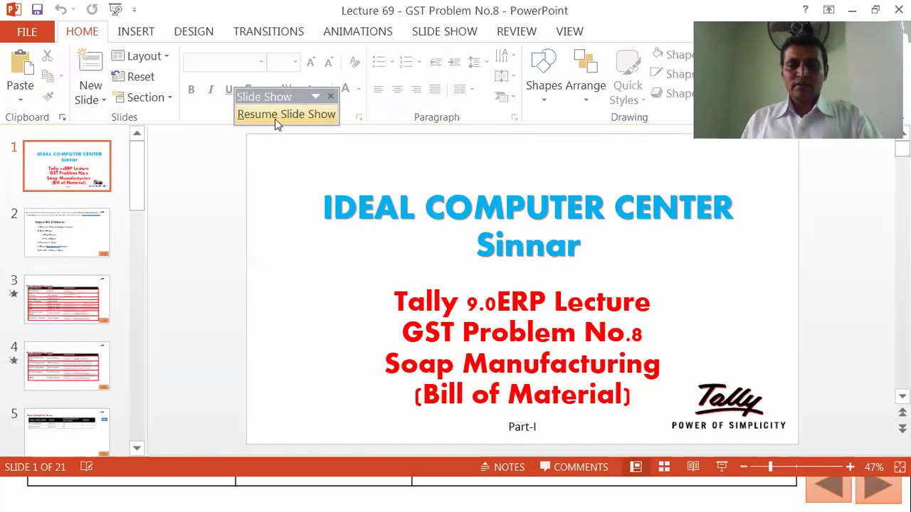
# Step: Resume the slide show and advance the highlight to the Mumbai debtor, Durgesh Ltd
pyautogui.click(278, 115)
pyautogui.click(446, 427)
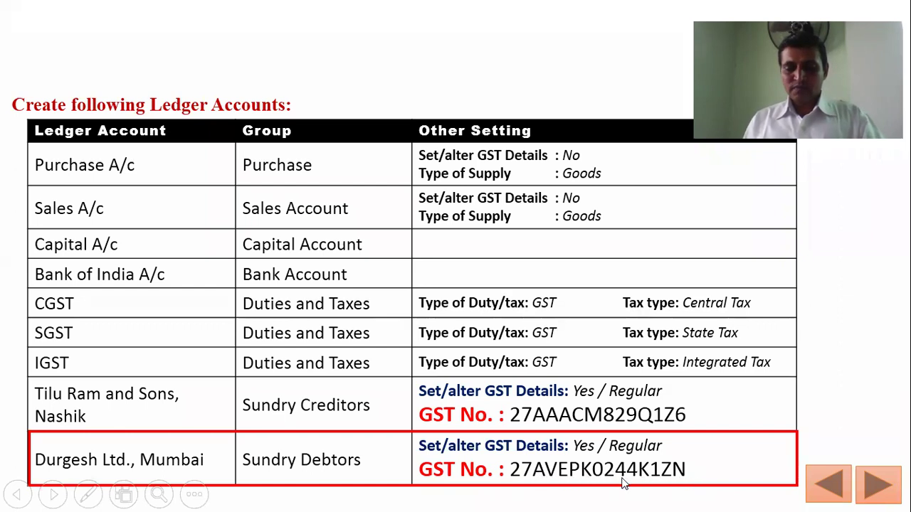
pyautogui.hotkey('alt', 'Tab')
pyautogui.hotkey('alt', 'Tab')
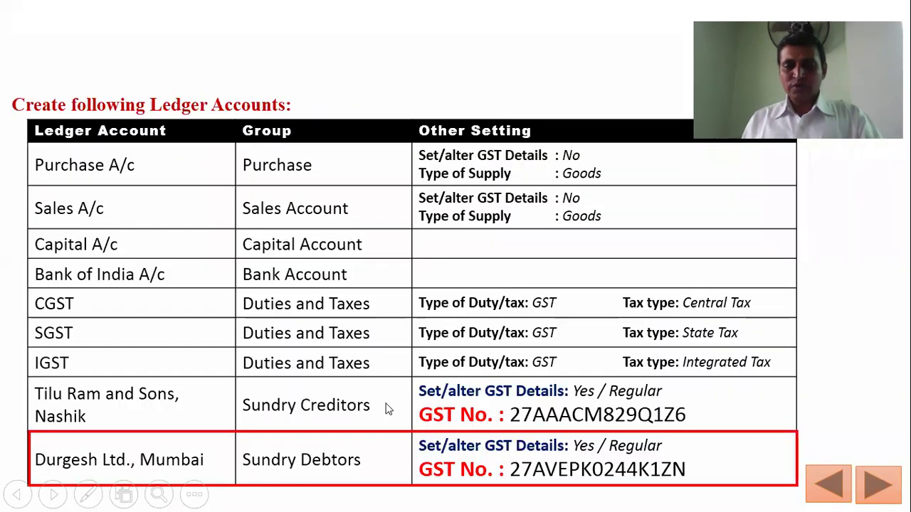
pyautogui.hotkey('alt', 'Tab')
pyautogui.hotkey('alt', 'Tab')
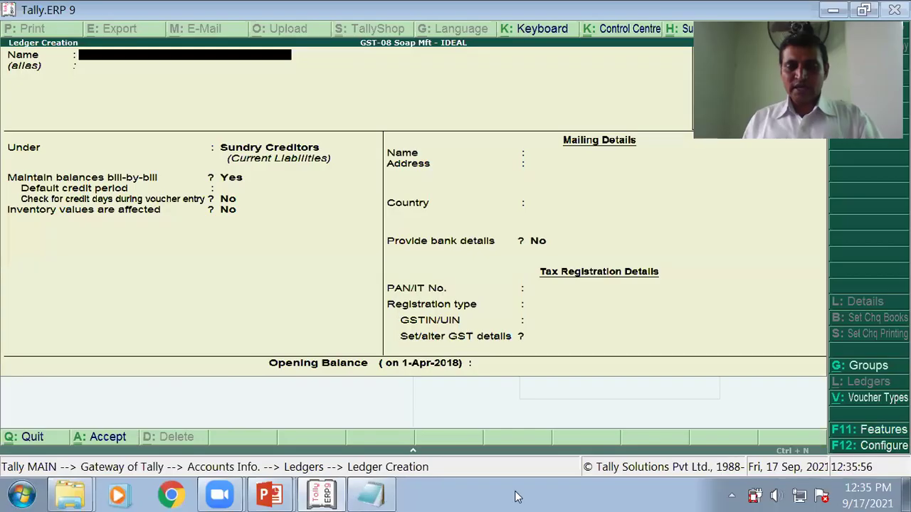
# Step: Create Durgesh Ltd under Sundry Debtors with state Maharashtra and Regular registration
pyautogui.write('Durgesh Ltd')
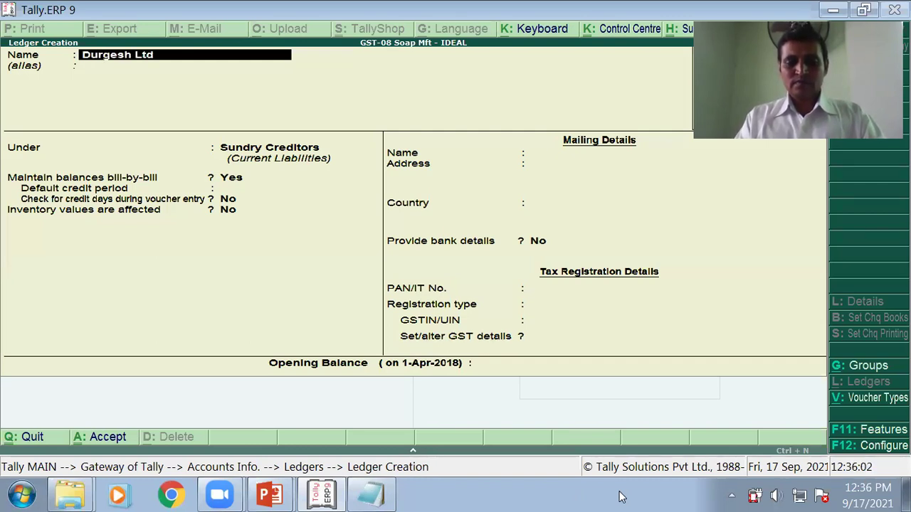
pyautogui.press('Return')
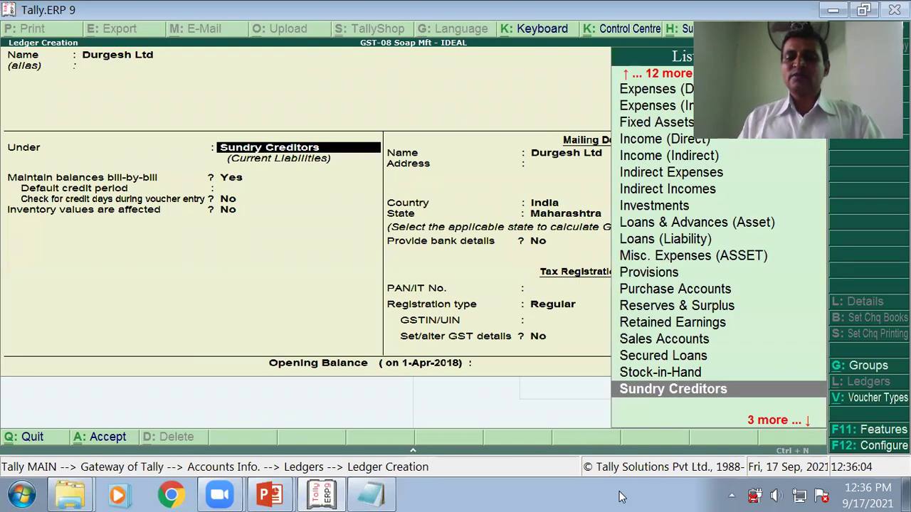
pyautogui.press('Down')
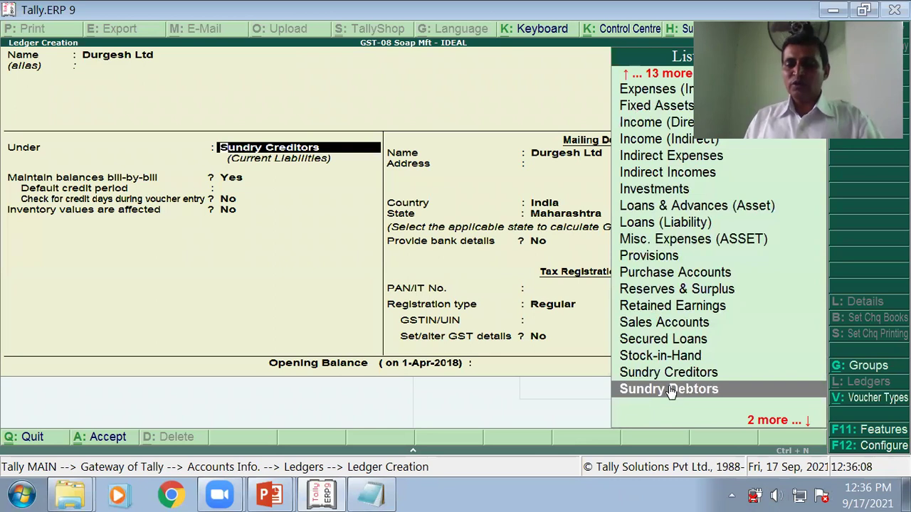
pyautogui.press('Return')
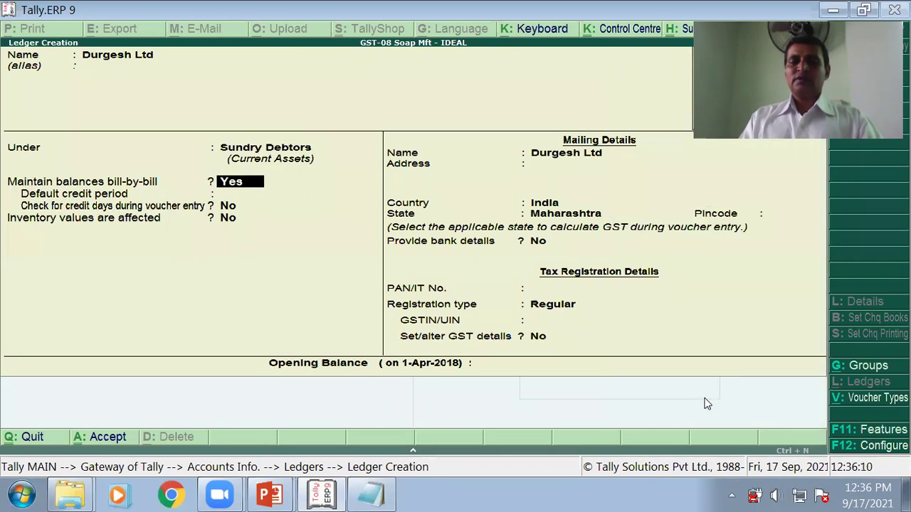
pyautogui.press('Return')
pyautogui.press('Return')
pyautogui.press('Return')
pyautogui.press('Return')
pyautogui.press('Return')
pyautogui.press('Return')
pyautogui.press('Return')
pyautogui.press('Return')
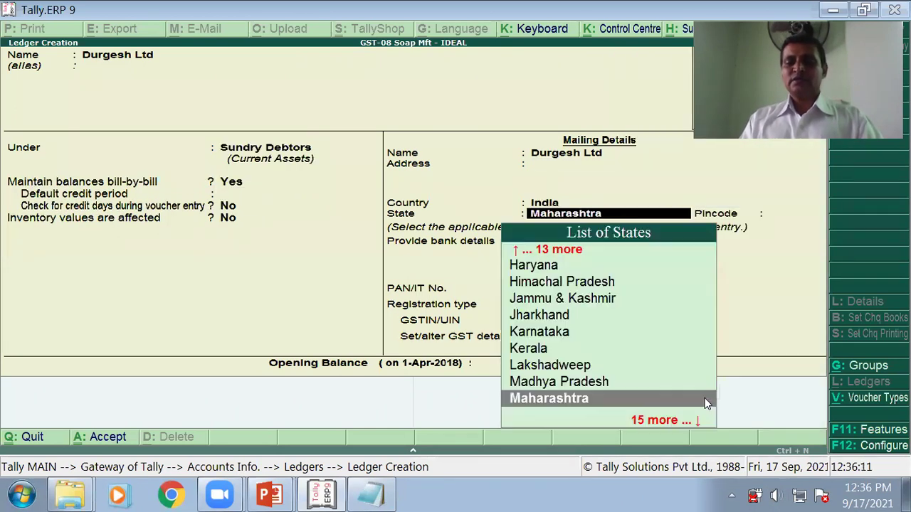
pyautogui.press('Return')
pyautogui.press('Return')
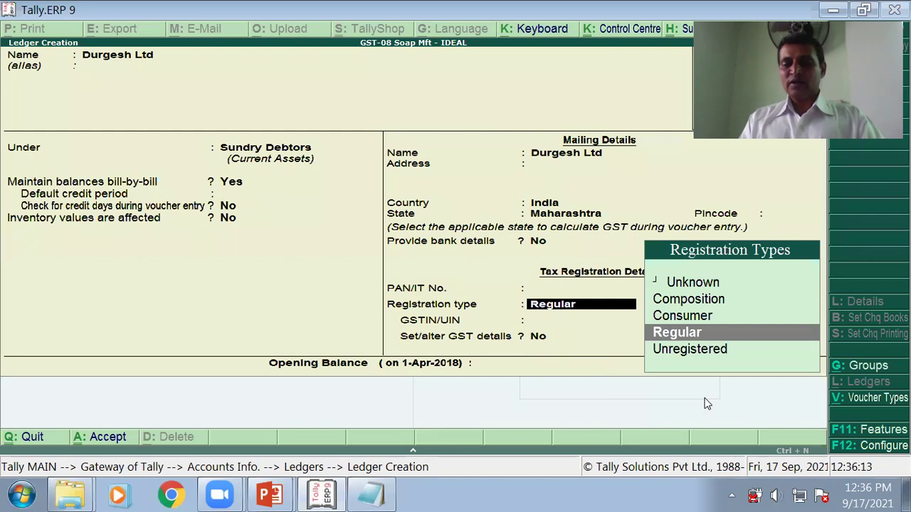
pyautogui.press('Return')
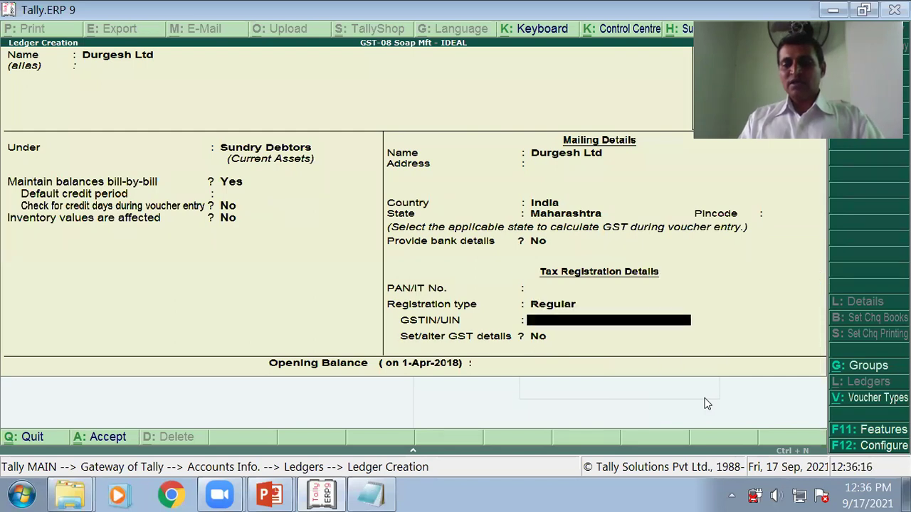
pyautogui.hotkey('alt', 'Tab')
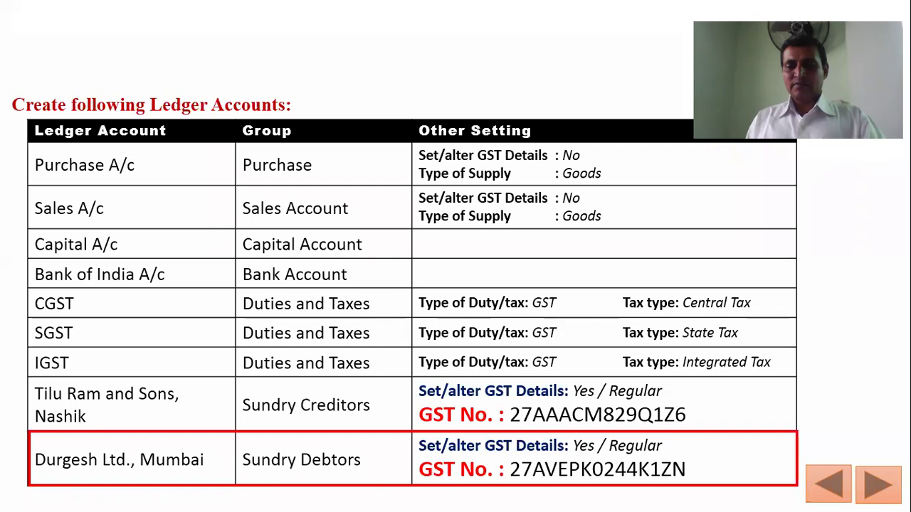
pyautogui.hotkey('alt', 'Tab')
# Step: Type Durgesh Ltd's GSTIN from the slide into Notepad and select it
pyautogui.press('Tab')
pyautogui.press('Tab')
pyautogui.press('Tab')
pyautogui.press('Tab')
pyautogui.press('Tab')
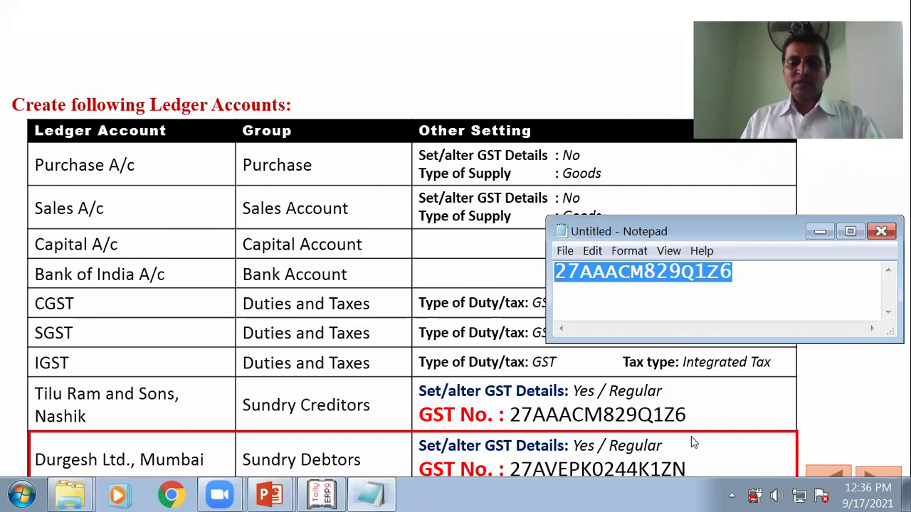
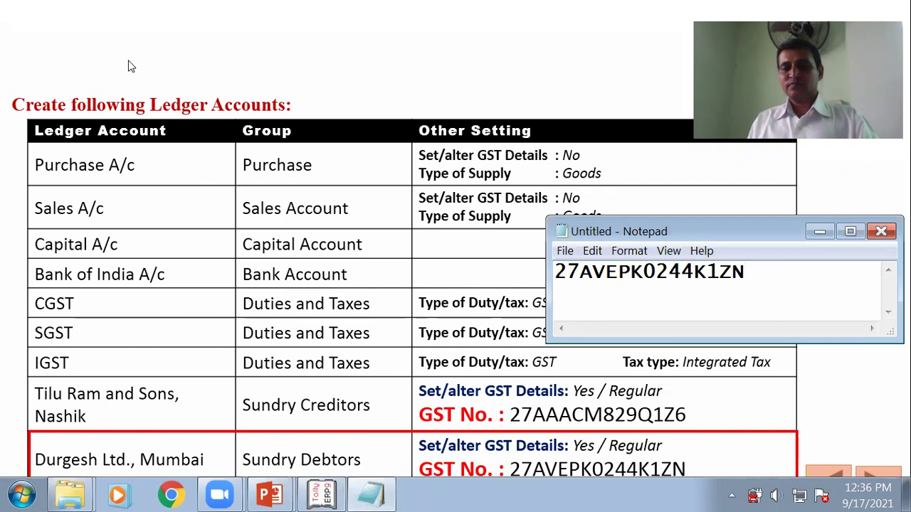
pyautogui.doubleClick(646, 276)
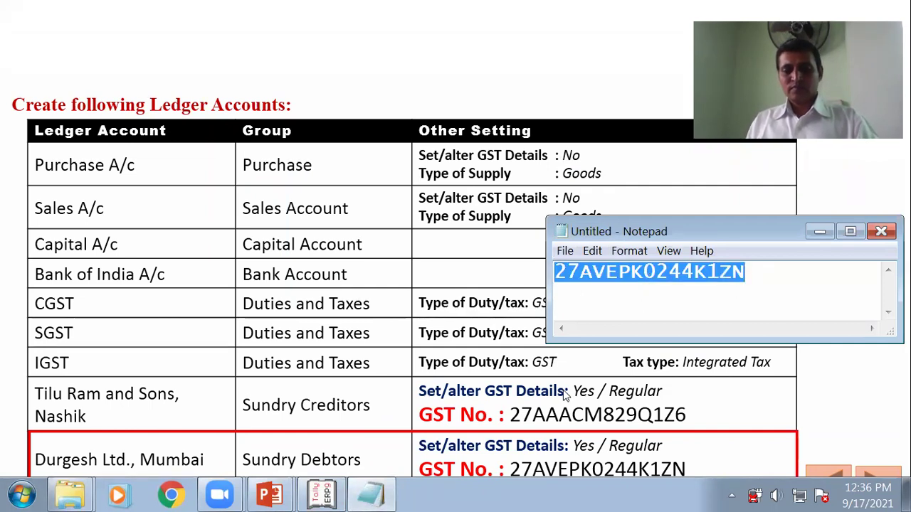
pyautogui.hotkey('alt', 'Tab')
pyautogui.hotkey('alt', 'Tab')
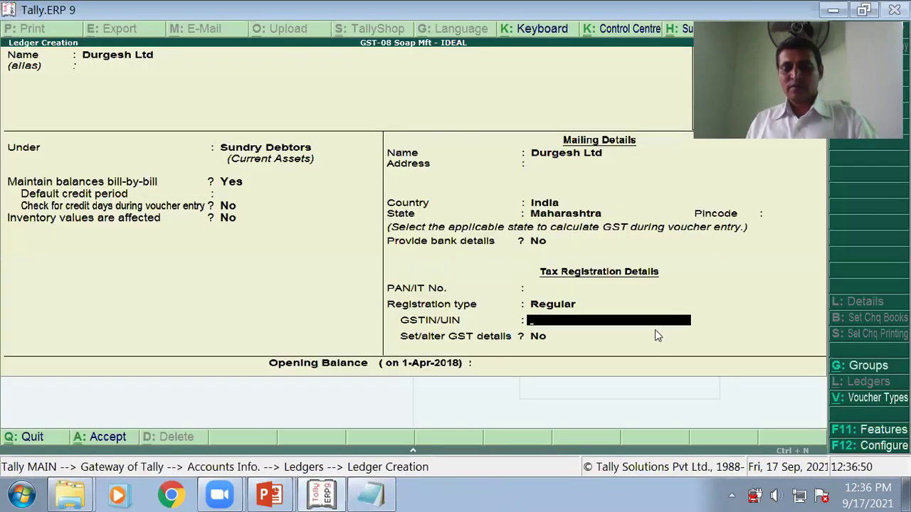
# Step: Paste Durgesh Ltd's GSTIN, set its GST details to Regular with defaults, and save the ledger
pyautogui.hotkey('ctrl', 'alt', 'v')
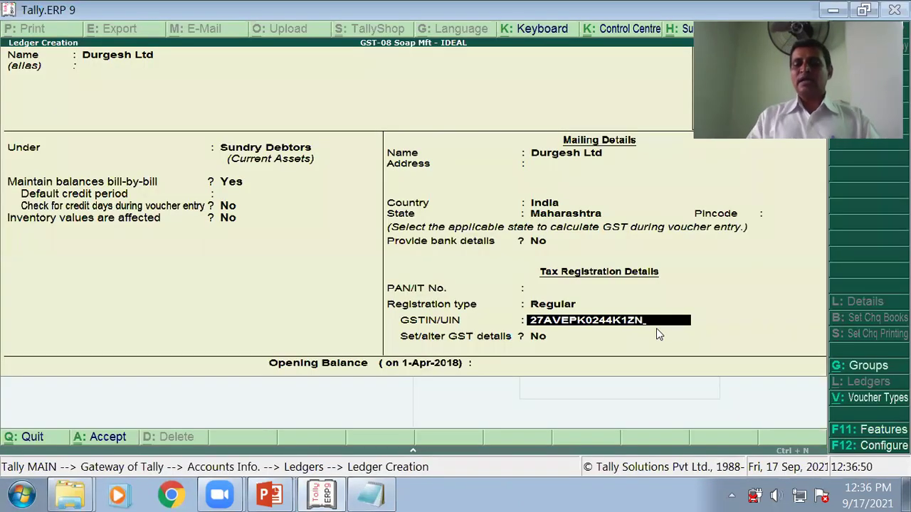
pyautogui.press('Return')
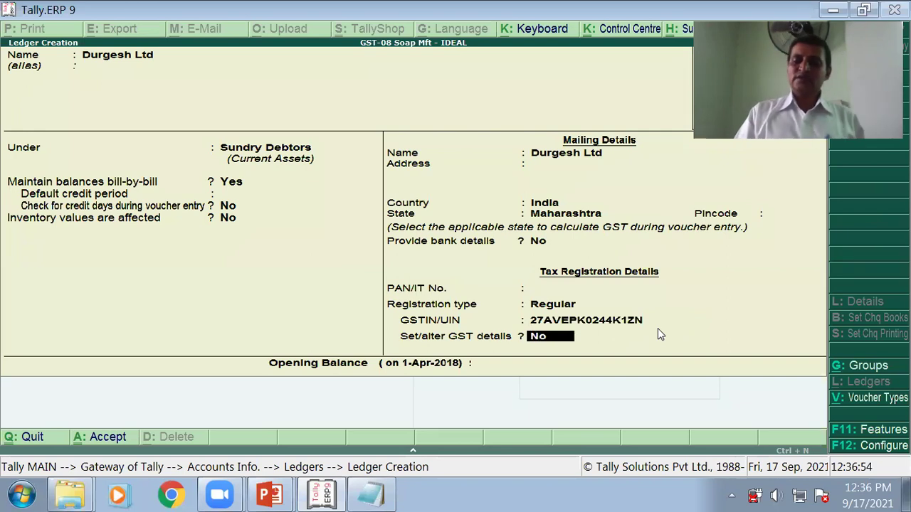
pyautogui.write('Y')
pyautogui.press('Return')
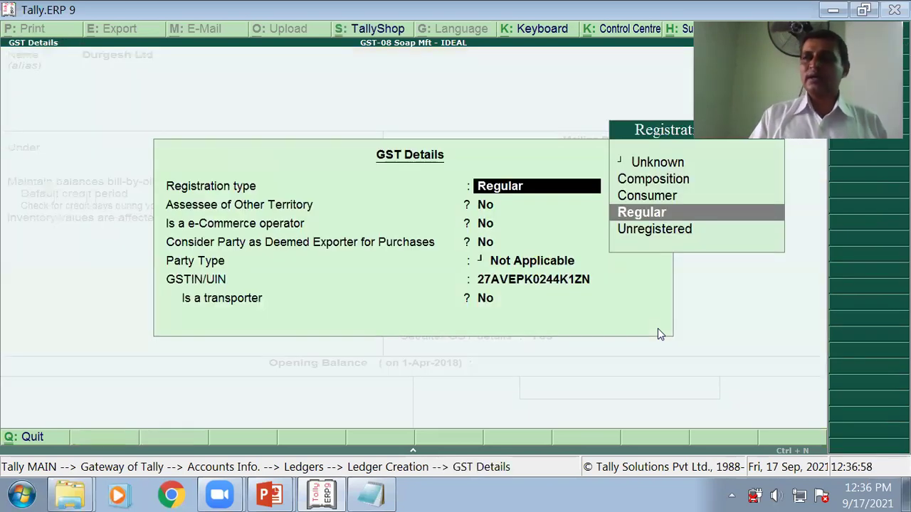
pyautogui.press('Return')
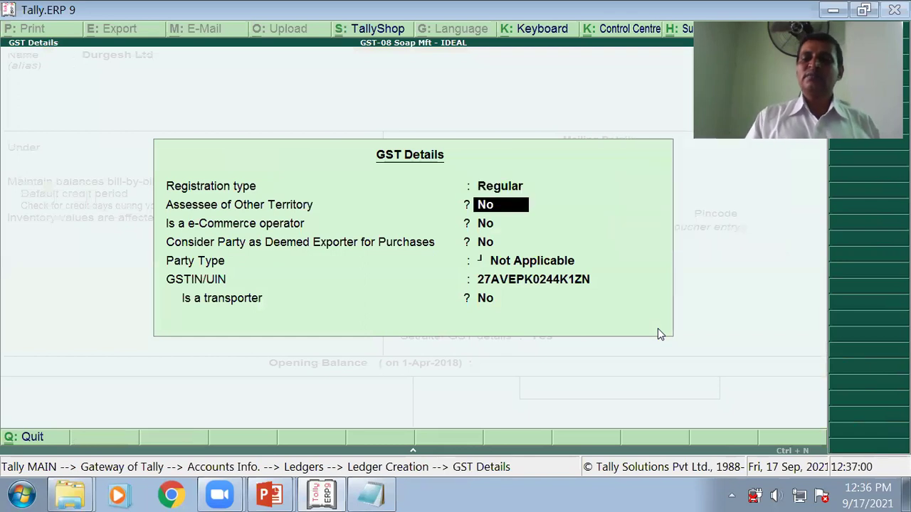
pyautogui.press('Return')
pyautogui.press('Return')
pyautogui.press('Return')
pyautogui.press('Return')
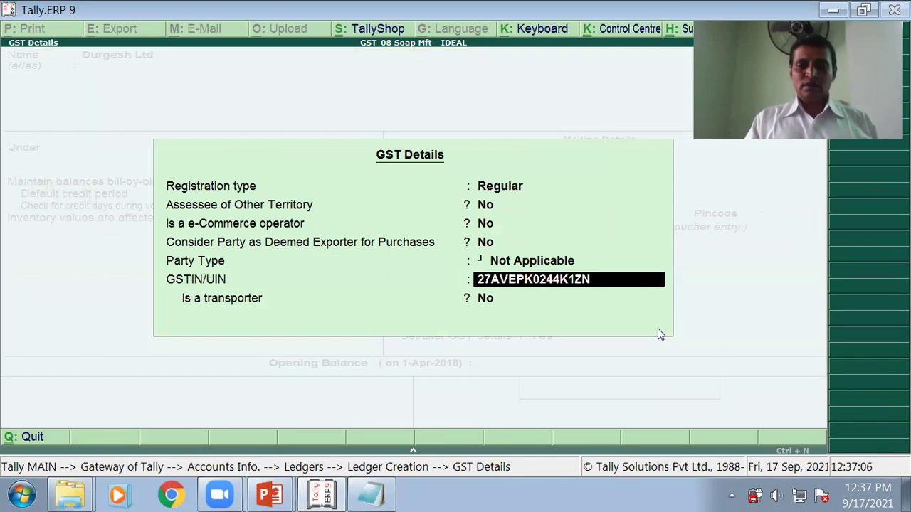
pyautogui.press('Return')
pyautogui.press('Return')
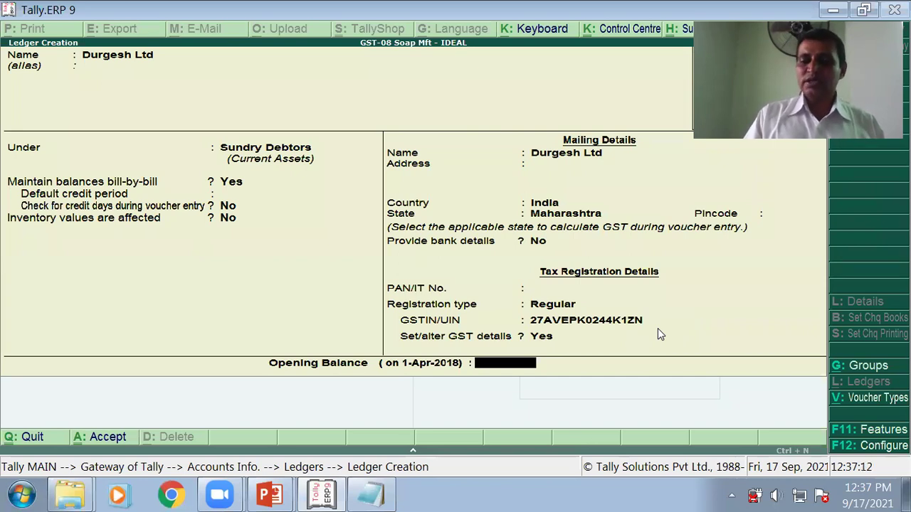
pyautogui.press('Return')
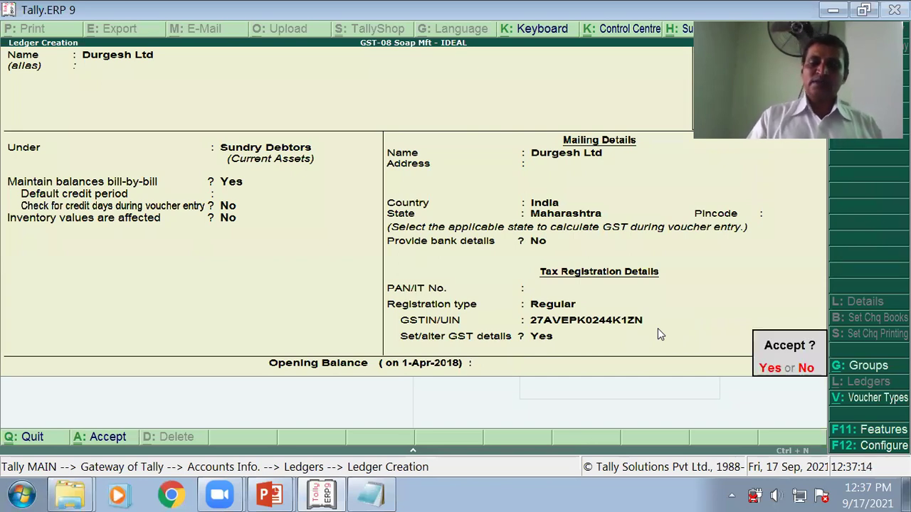
pyautogui.press('Return')
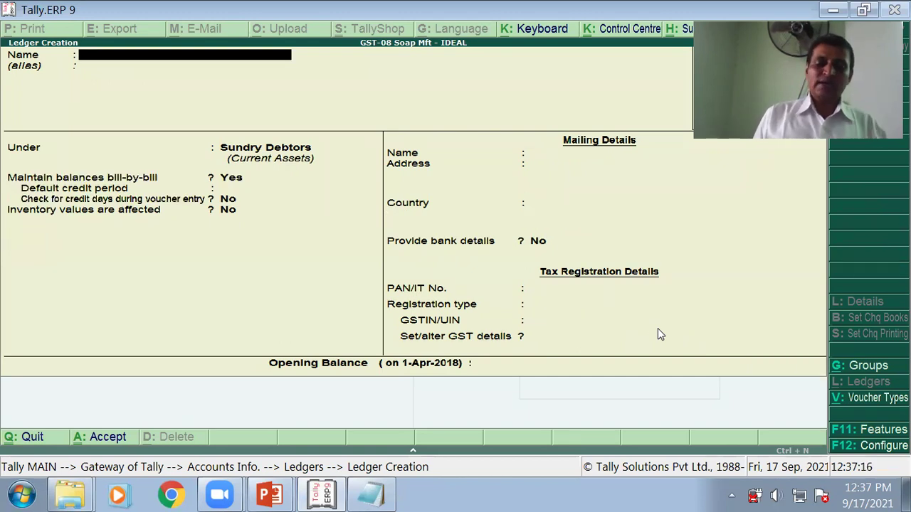
# Step: Hide Notepad and resume the PowerPoint slide show on the next ledger-accounts slide
pyautogui.hotkey('alt', 'Tab')
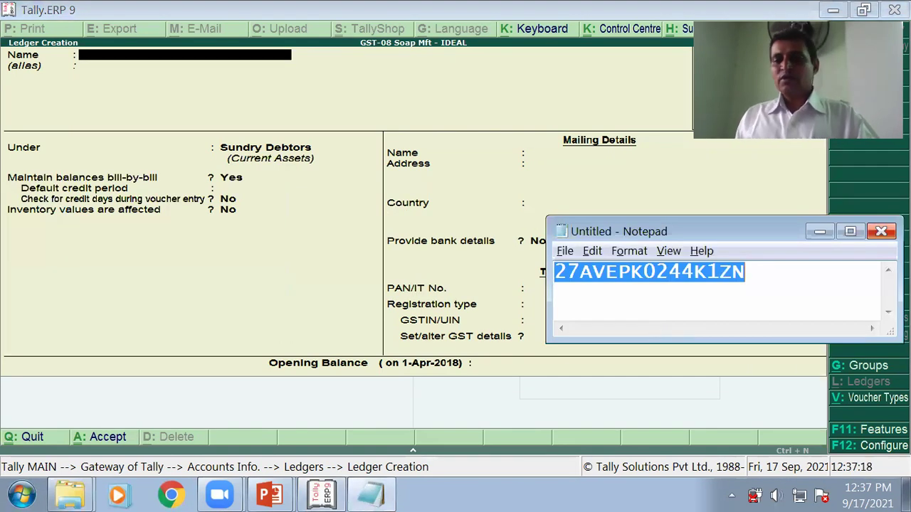
pyautogui.click(819, 231)
pyautogui.hotkey('alt', 'Tab')
pyautogui.hotkey('alt', 'Tab')
pyautogui.hotkey('alt', 'Tab')
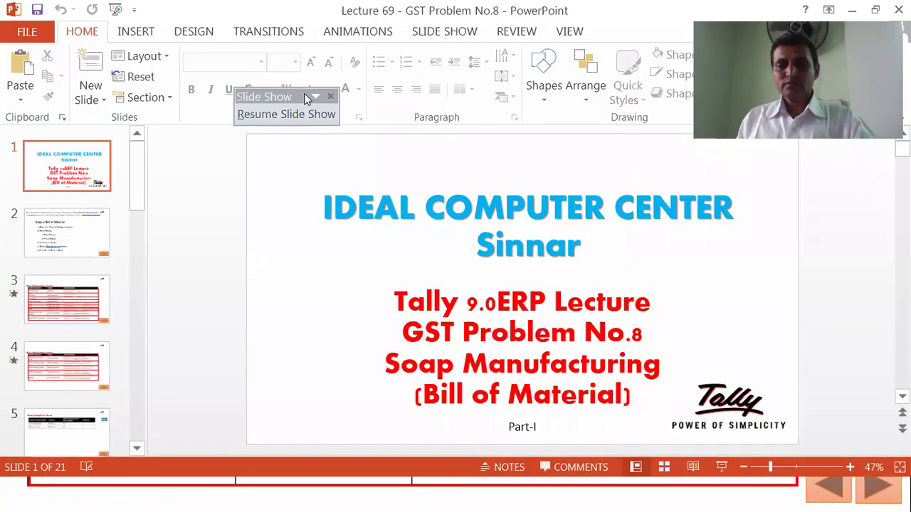
pyautogui.click(286, 114)
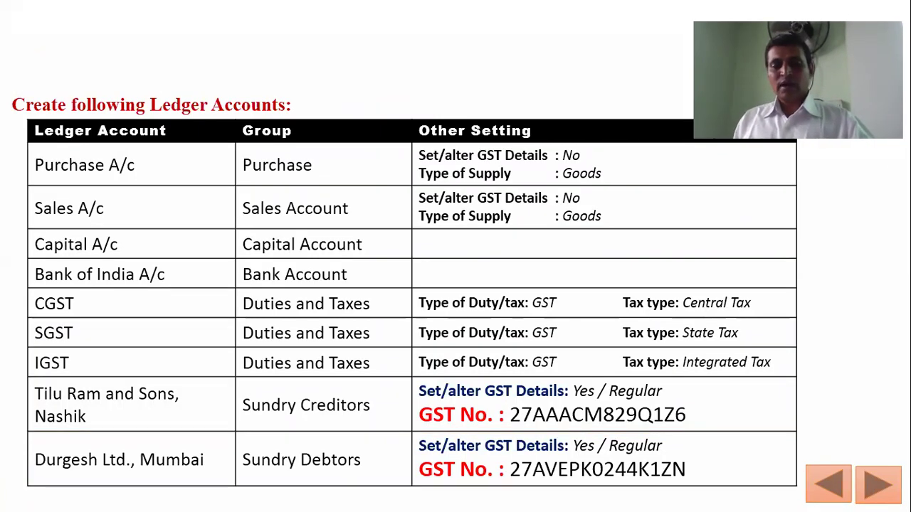
pyautogui.press('Right')
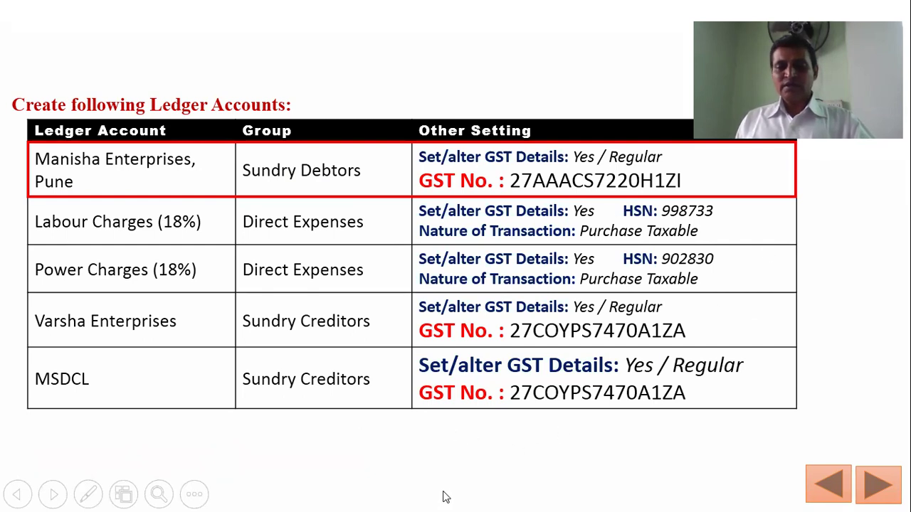
pyautogui.hotkey('alt', 'Tab')
pyautogui.press('Tab')
pyautogui.press('Tab')
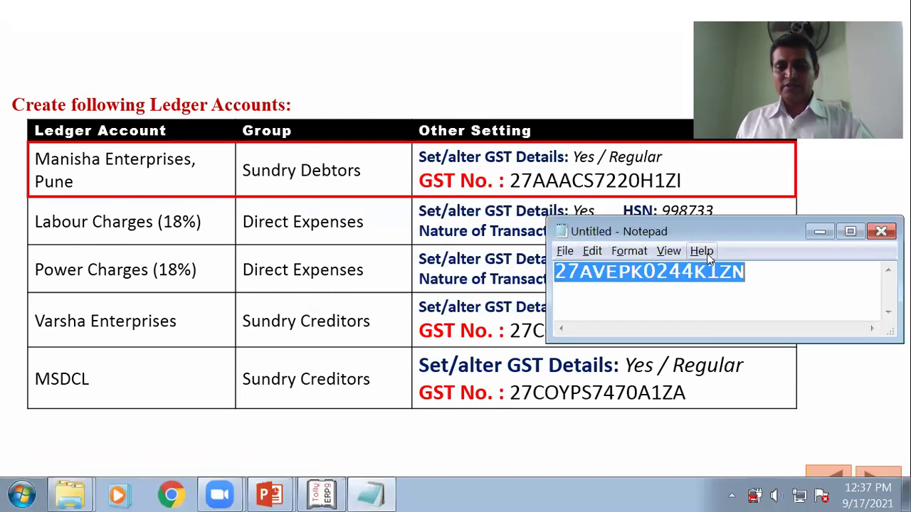
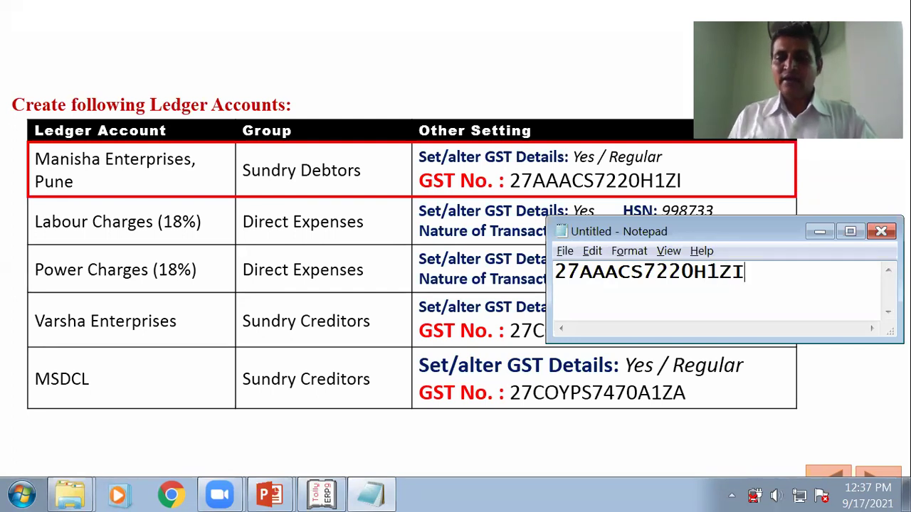
pyautogui.moveTo(762, 272); pyautogui.dragTo(553, 275)
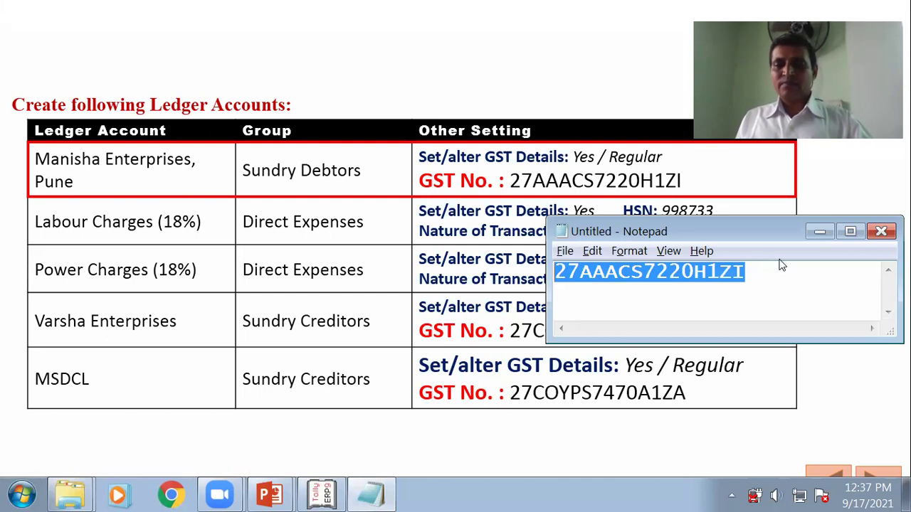
# Step: Minimise Notepad and return to Tally's blank Ledger Creation form
pyautogui.click(818, 233)
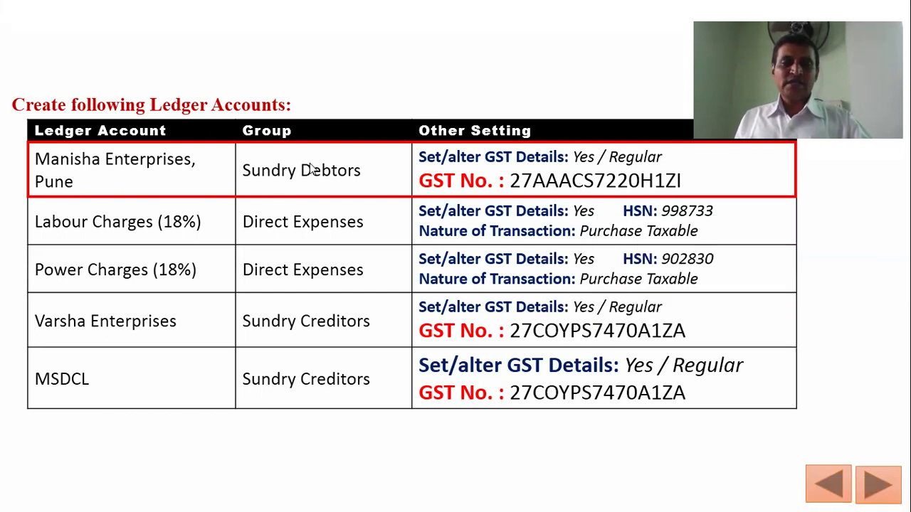
pyautogui.hotkey('alt', 'Tab')
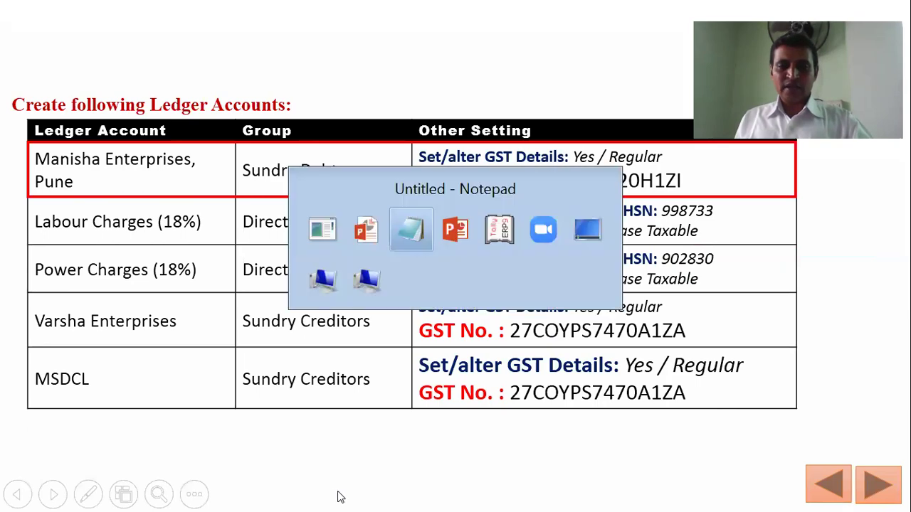
pyautogui.hotkey('alt', 'Tab')
pyautogui.hotkey('alt', 'Tab')
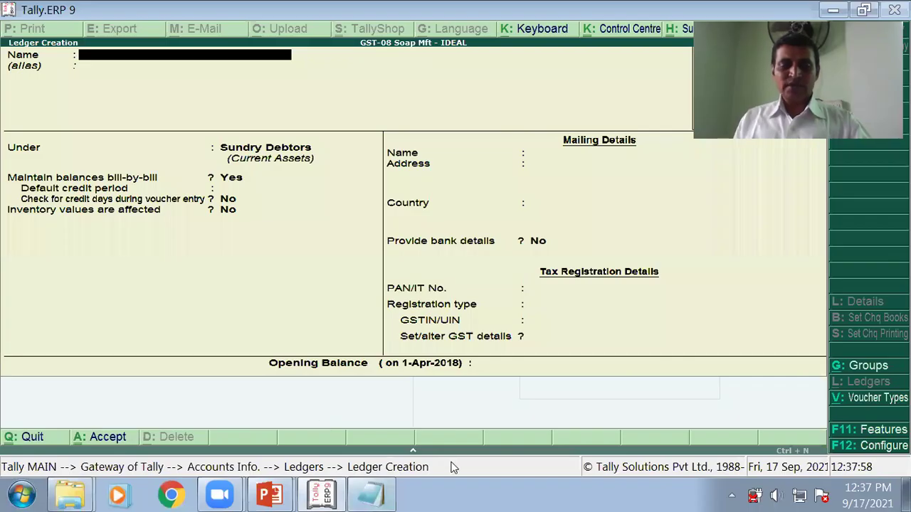
# Step: Create ledger 'Manisha Enterprises' under Sundry Debtors, state Maharashtra, Regular registration
pyautogui.write('Manish')
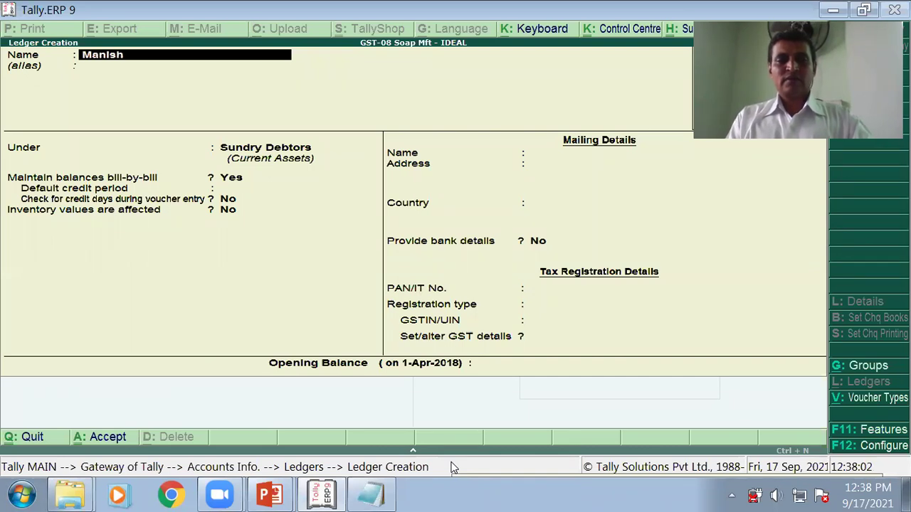
pyautogui.write('a Ent')
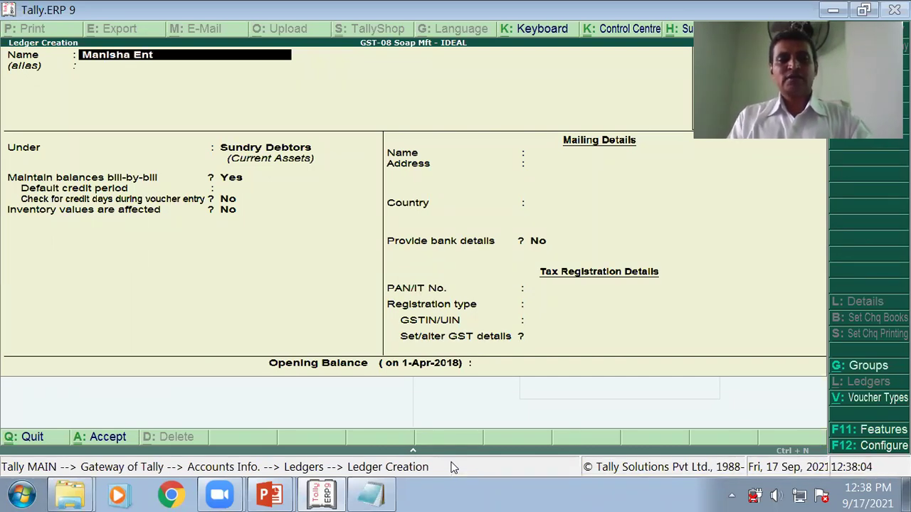
pyautogui.write('erprises')
pyautogui.press('Return')
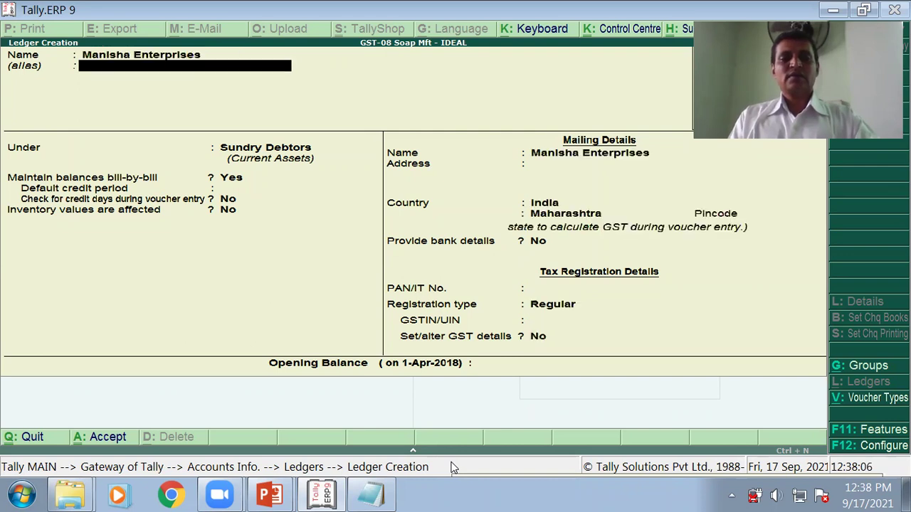
pyautogui.press('Return')
pyautogui.press('Return')
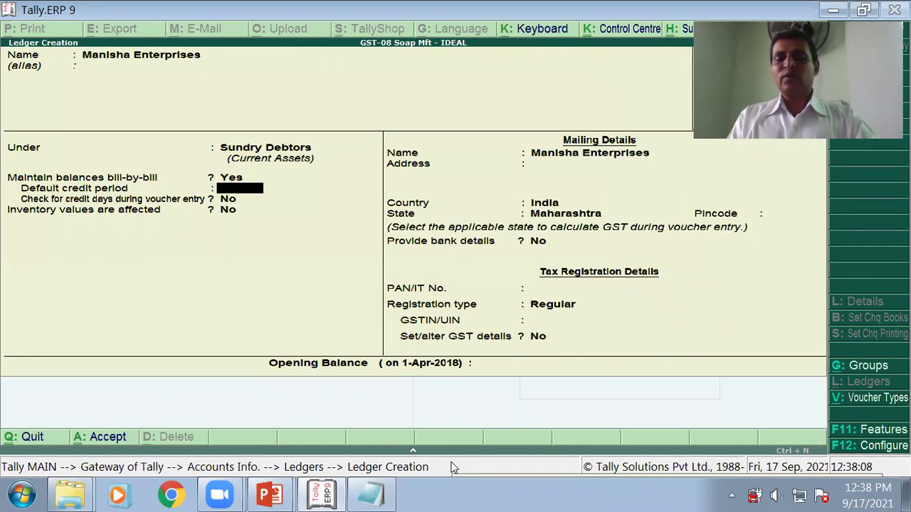
pyautogui.press('Return')
pyautogui.press('Return')
pyautogui.press('Return')
pyautogui.press('Return')
pyautogui.press('Return')
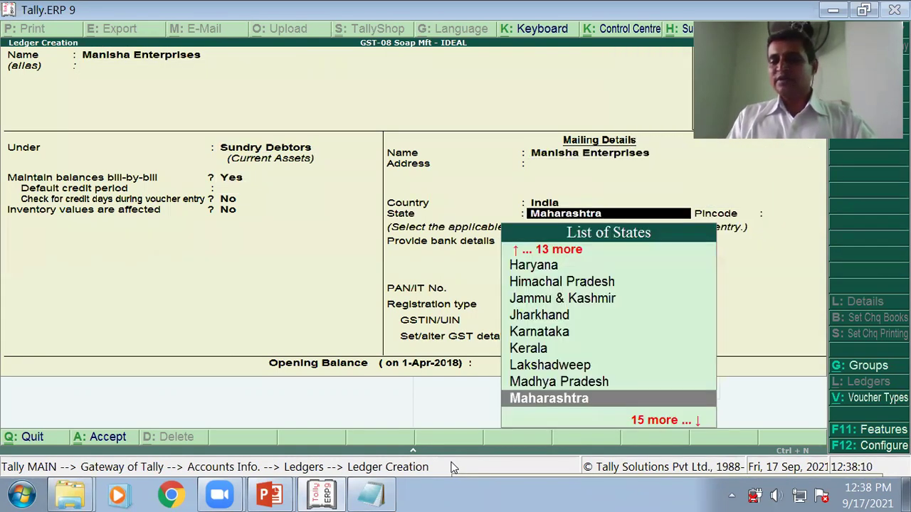
pyautogui.press('Return')
pyautogui.press('Return')
pyautogui.press('Return')
pyautogui.press('Return')
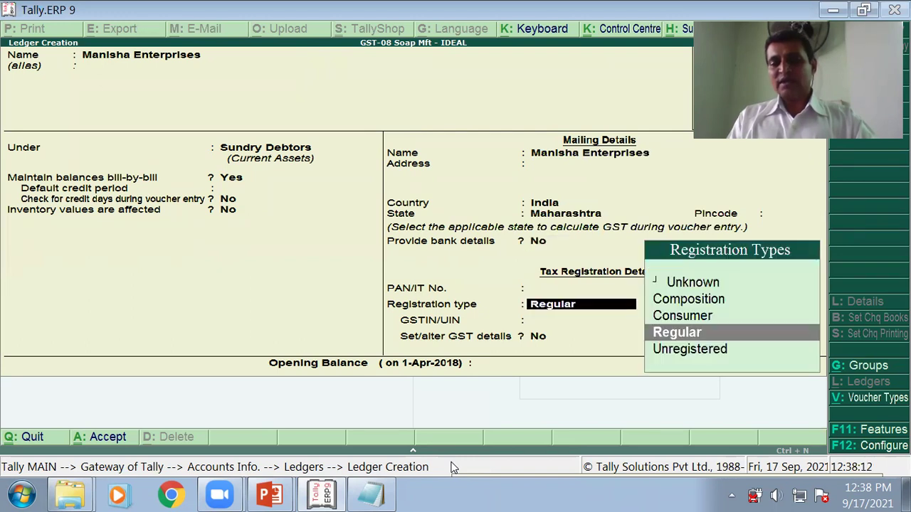
pyautogui.press('Return')
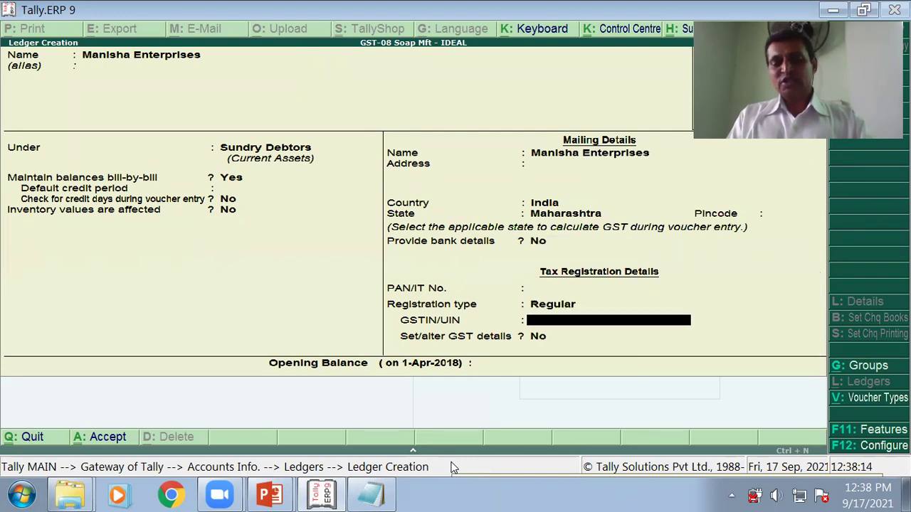
pyautogui.press('Return')
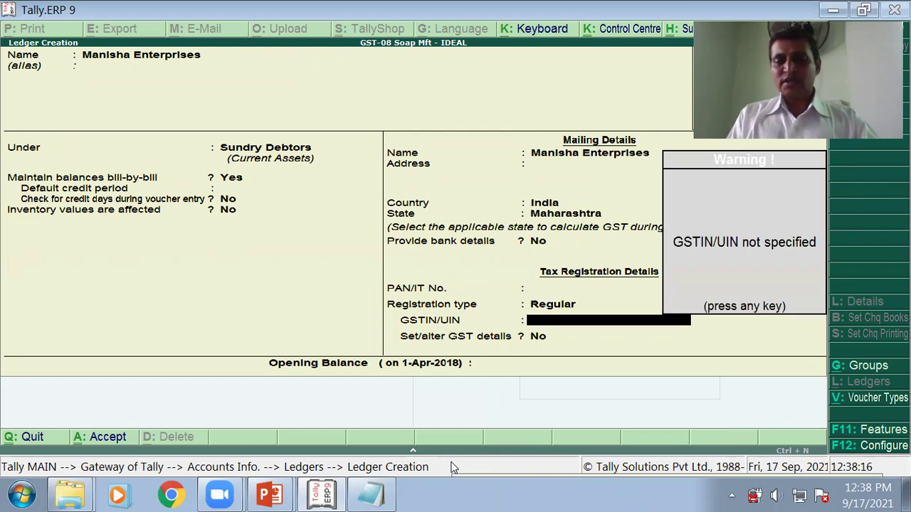
pyautogui.press('Return')
pyautogui.write('y')
pyautogui.press('Return')
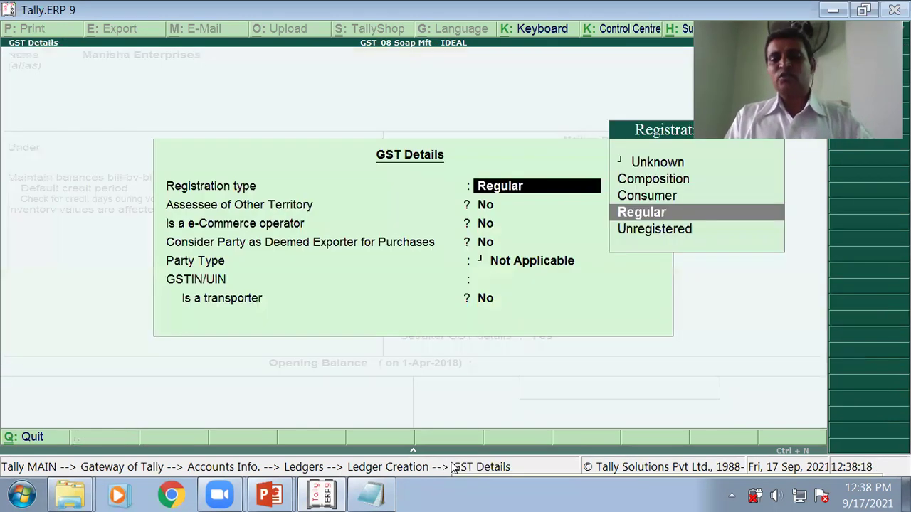
pyautogui.press('Return')
pyautogui.press('Return')
pyautogui.press('Return')
pyautogui.press('Return')
pyautogui.press('Return')
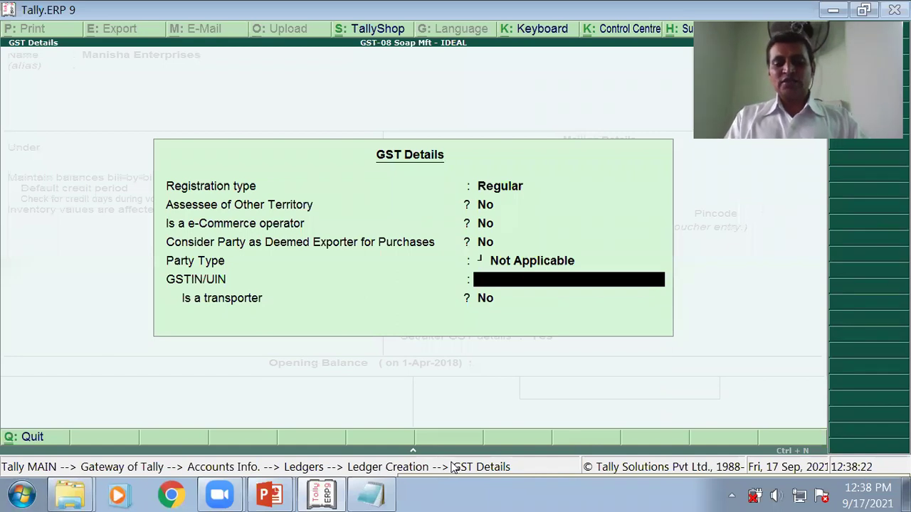
pyautogui.hotkey('ctrl', 'alt', 'v')
pyautogui.press('Return')
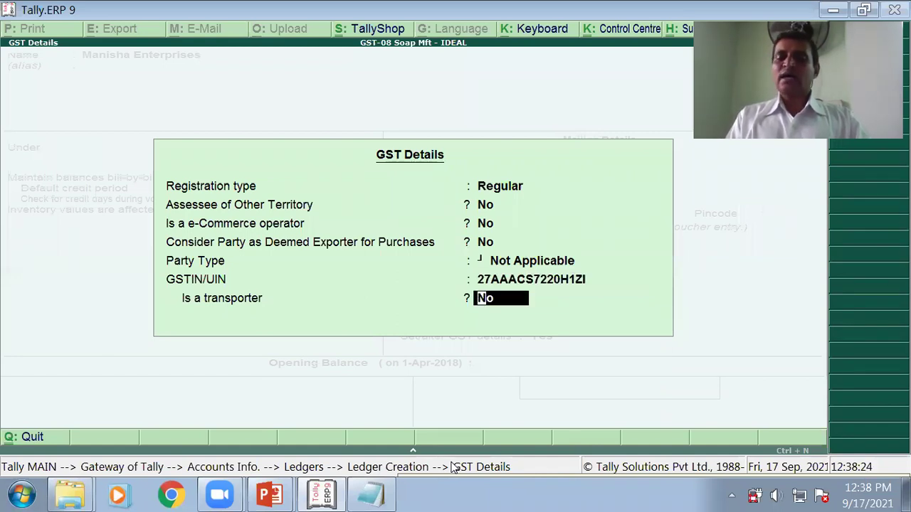
pyautogui.press('Return')
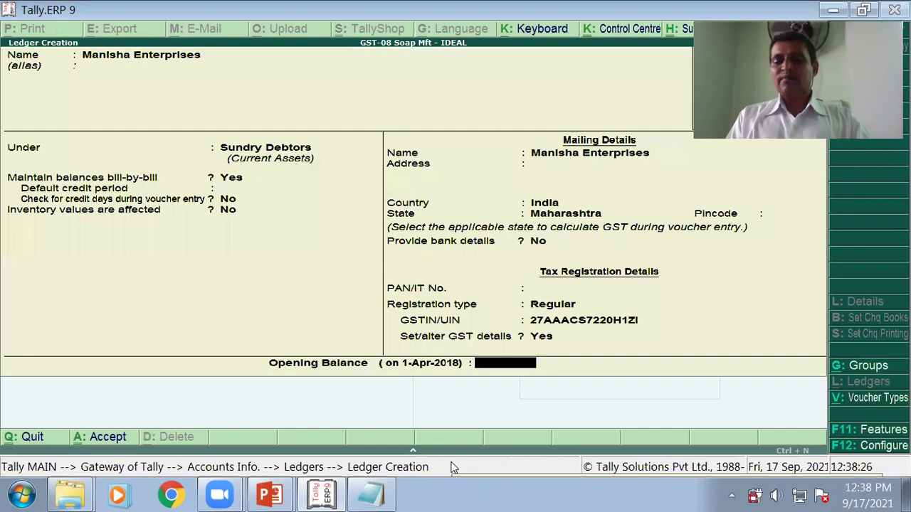
pyautogui.press('Return')
pyautogui.press('Return')
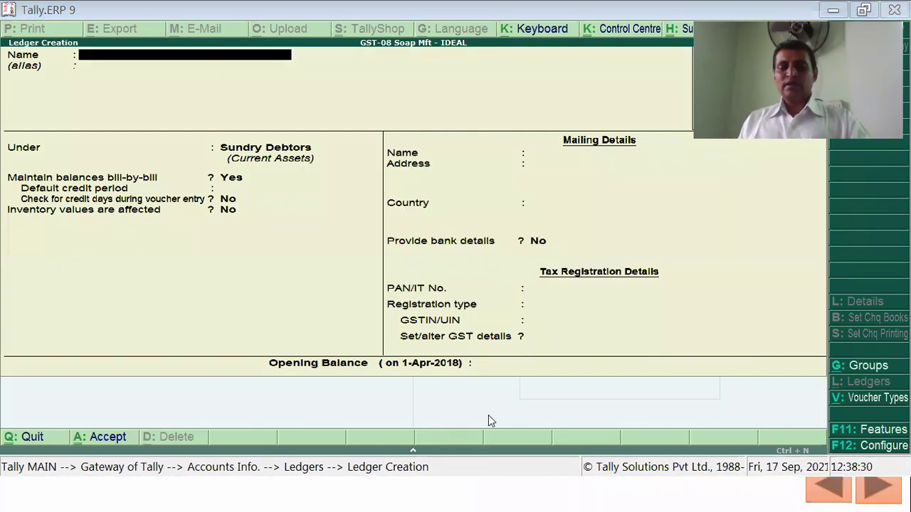
pyautogui.hotkey('alt', 'Tab')
pyautogui.hotkey('alt', 'Tab')
pyautogui.hotkey('alt', 'Tab')
pyautogui.hotkey('alt', 'Tab')
pyautogui.hotkey('alt', 'Tab')
pyautogui.hotkey('alt', 'Tab')
pyautogui.hotkey('alt', 'Tab')
pyautogui.hotkey('alt', 'Tab')
pyautogui.hotkey('alt', 'Tab')
pyautogui.hotkey('alt', 'Tab')
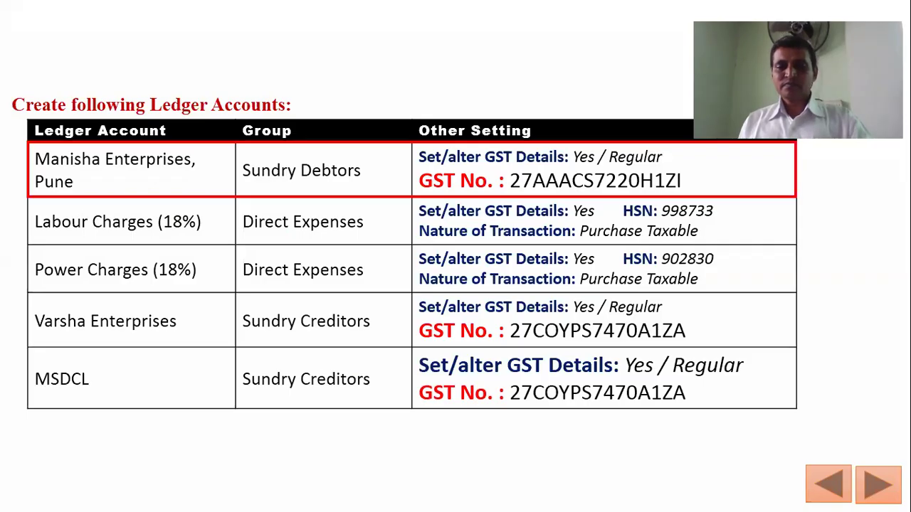
# Step: Advance the slide animation to outline the Labour Charges (18%) row
pyautogui.press('Right')
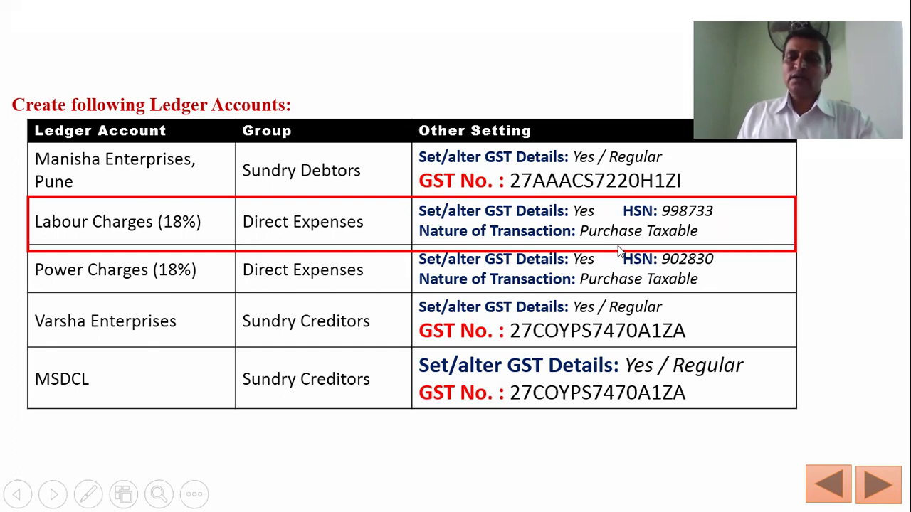
# Step: Start a 'Labour charges' ledger under Direct Expenses, type Not Applicable, with GST details set to Yes
pyautogui.hotkey('alt', 'Tab')
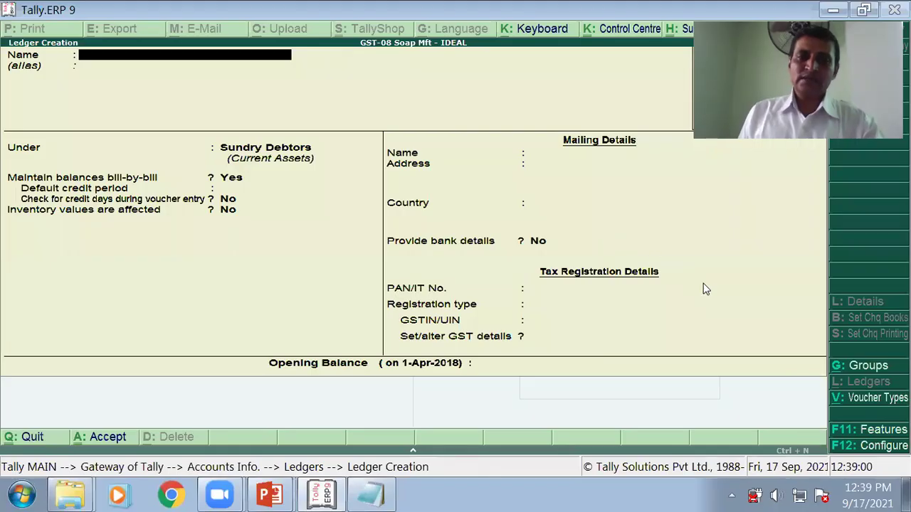
pyautogui.write('Labour charges')
pyautogui.press('Return')
pyautogui.press('Return')
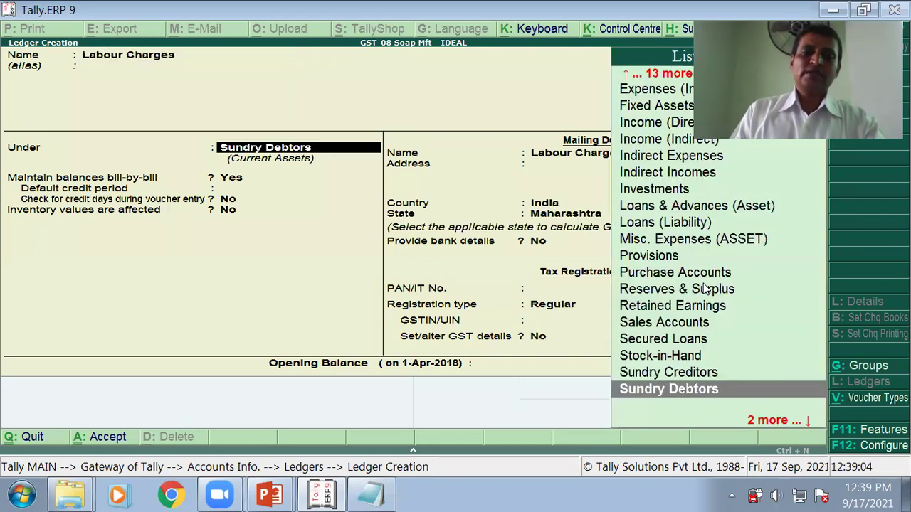
pyautogui.write('D')
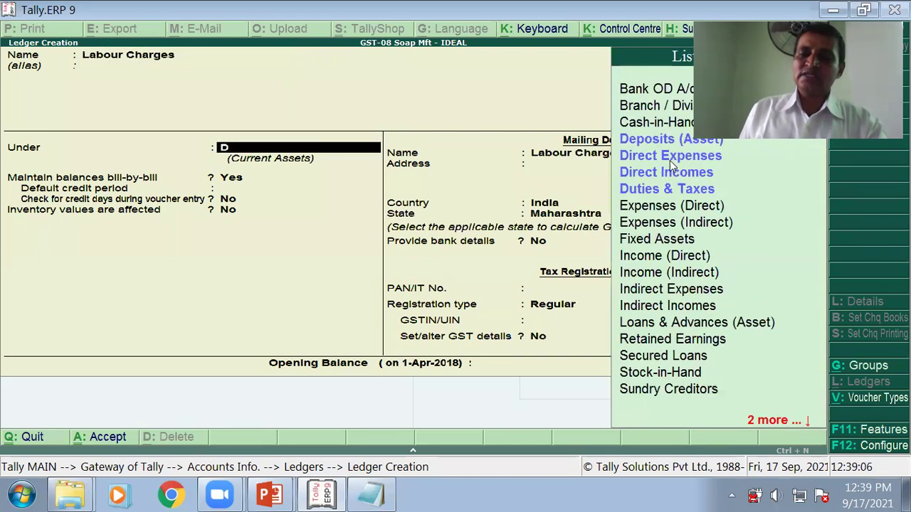
pyautogui.click(651, 157)
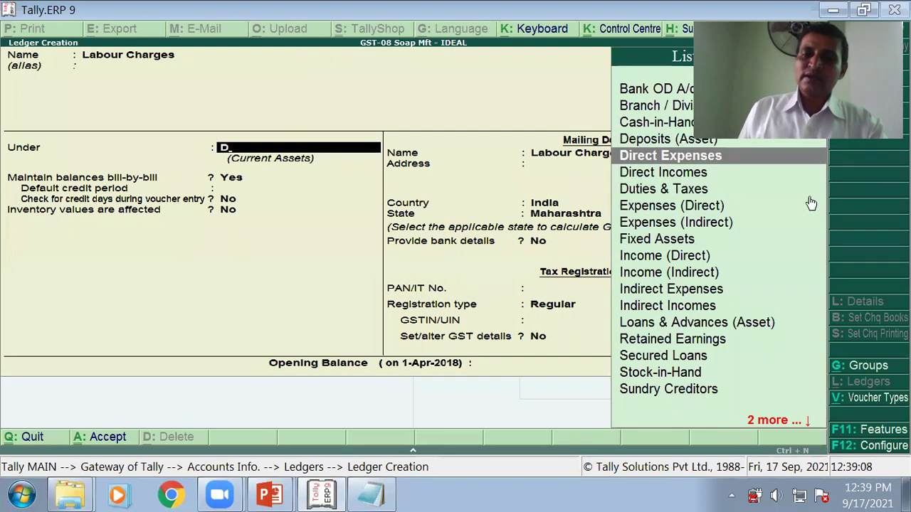
pyautogui.press('Return')
pyautogui.press('Return')
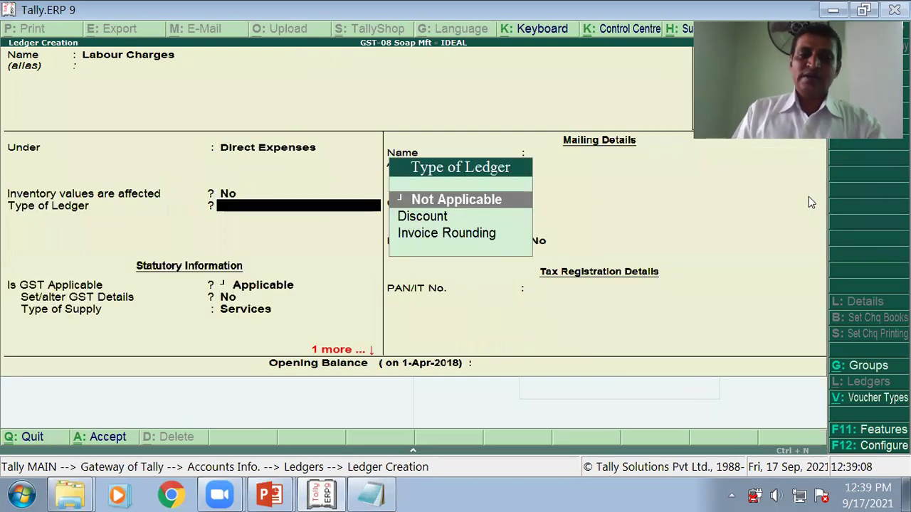
pyautogui.press('Return')
pyautogui.press('Return')
pyautogui.write('y')
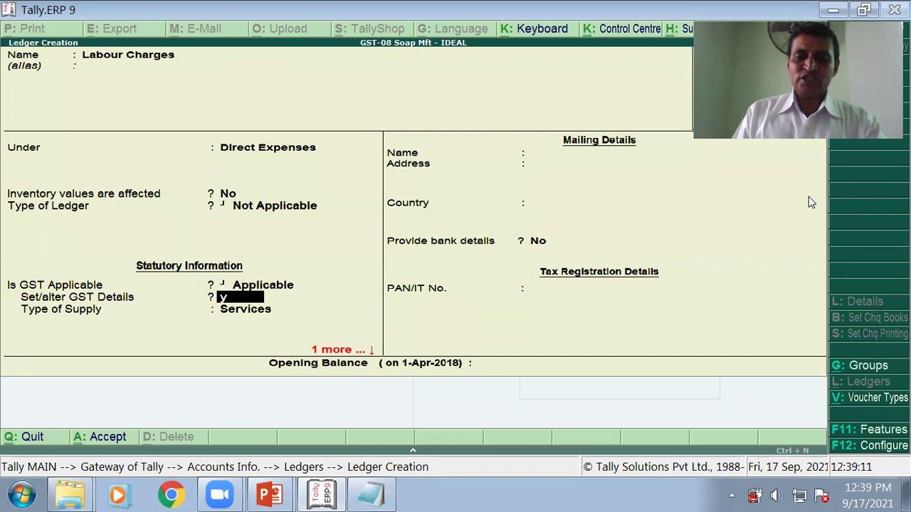
pyautogui.press('Return')
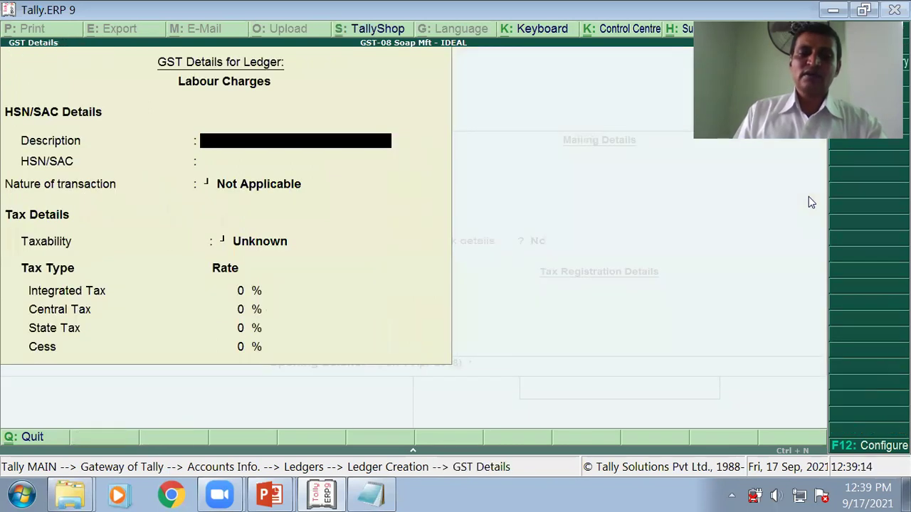
# Step: Enter description Labour Charges, HSN 998733, Purchase Taxable and 18% integrated tax, accepting Services
pyautogui.write('Labour Charges')
pyautogui.press('Return')
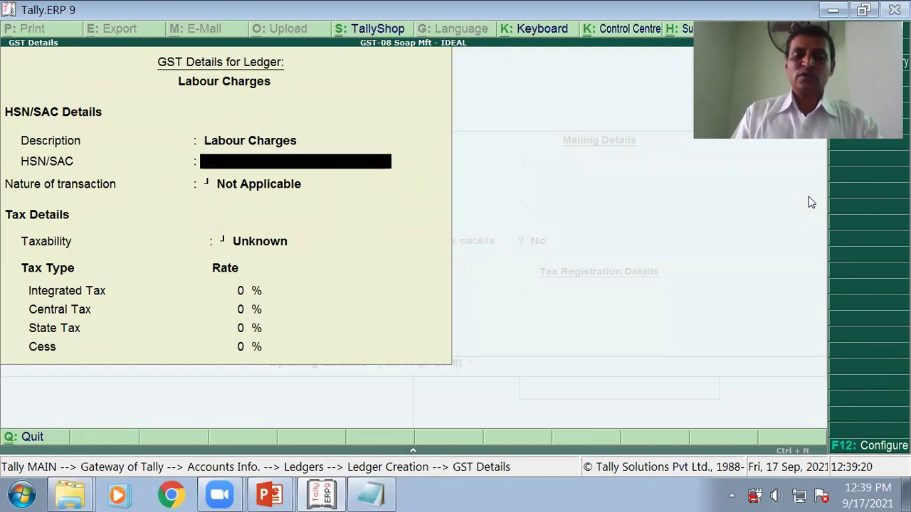
pyautogui.hotkey('alt', 'Tab')
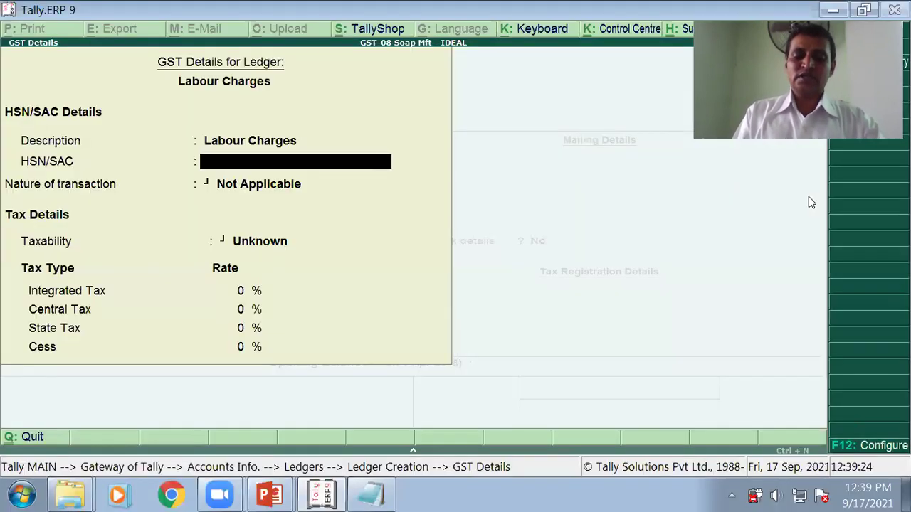
pyautogui.write('998733')
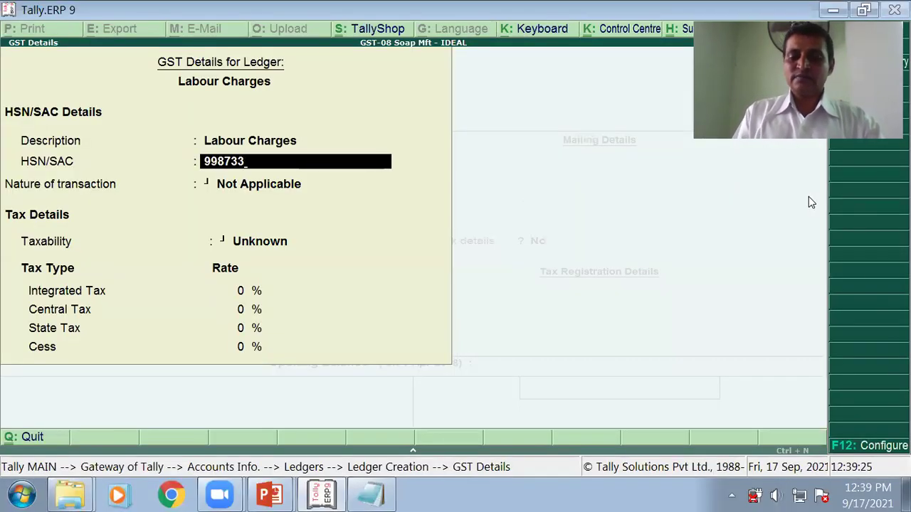
pyautogui.press('Return')
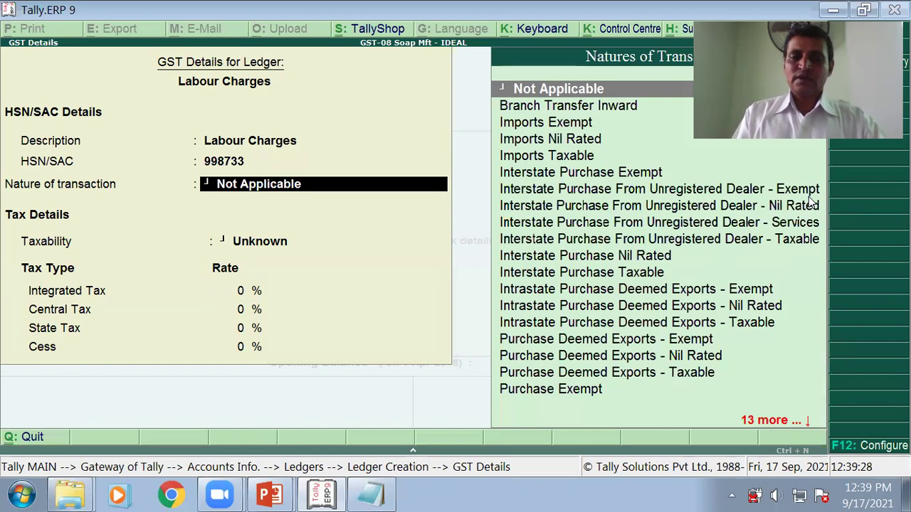
pyautogui.press('Down')
pyautogui.press('Down')
pyautogui.press('Down')
pyautogui.press('Down')
pyautogui.press('Down')
pyautogui.press('Down')
pyautogui.press('Down')
pyautogui.press('Down')
pyautogui.press('Down')
pyautogui.press('Down')
pyautogui.press('Down')
pyautogui.press('Down')
pyautogui.press('Down')
pyautogui.press('Down')
pyautogui.press('Down')
pyautogui.press('Down')
pyautogui.press('Down')
pyautogui.press('Down')
pyautogui.press('Down')
pyautogui.press('Down')
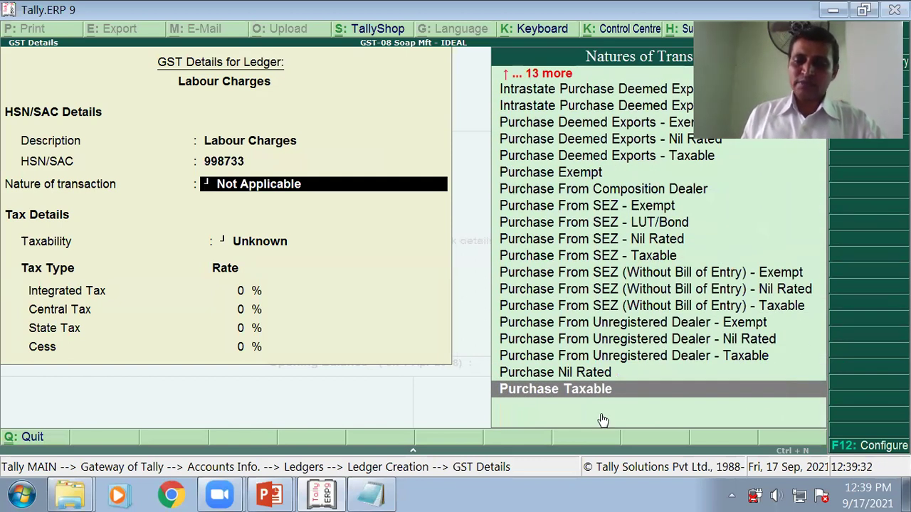
pyautogui.click(601, 390)
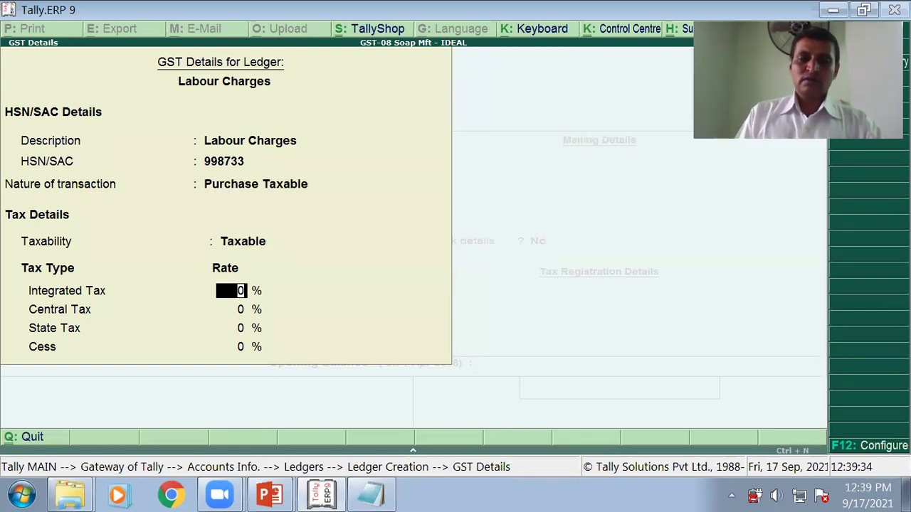
pyautogui.write('18')
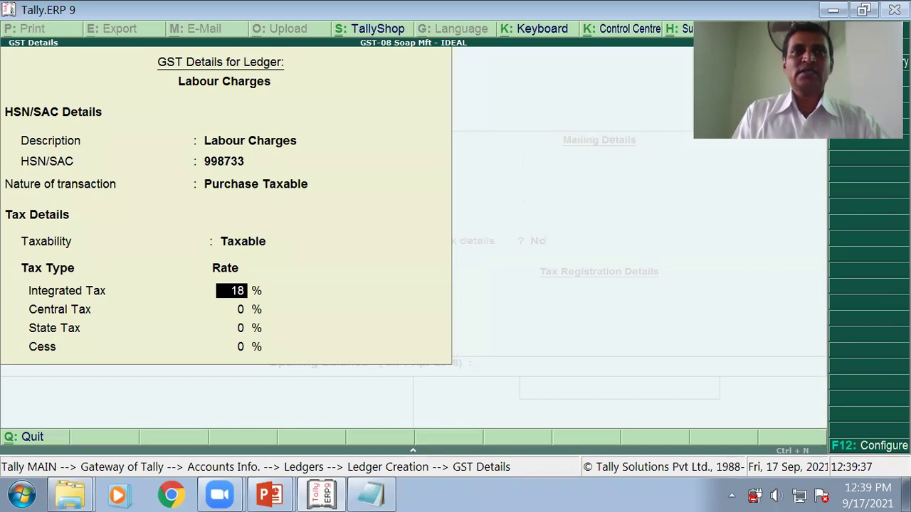
pyautogui.press('Return')
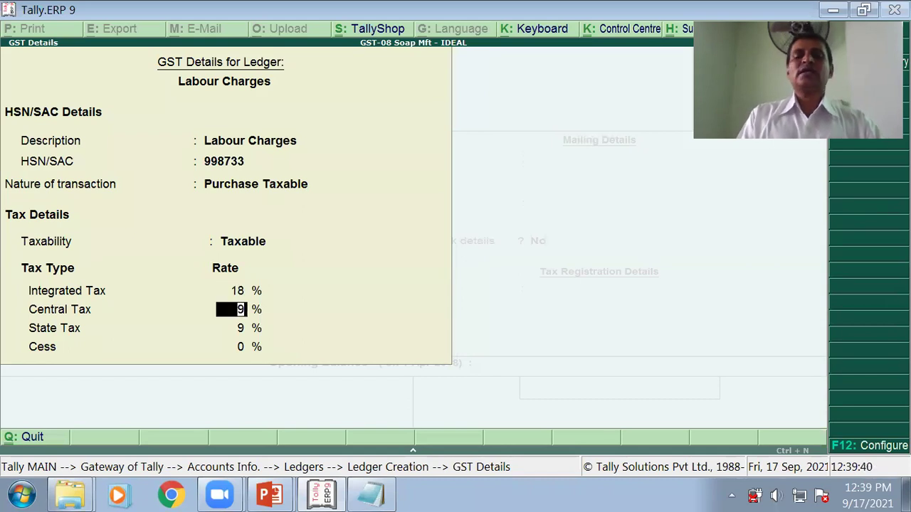
pyautogui.press('Return')
pyautogui.press('Return')
pyautogui.press('Return')
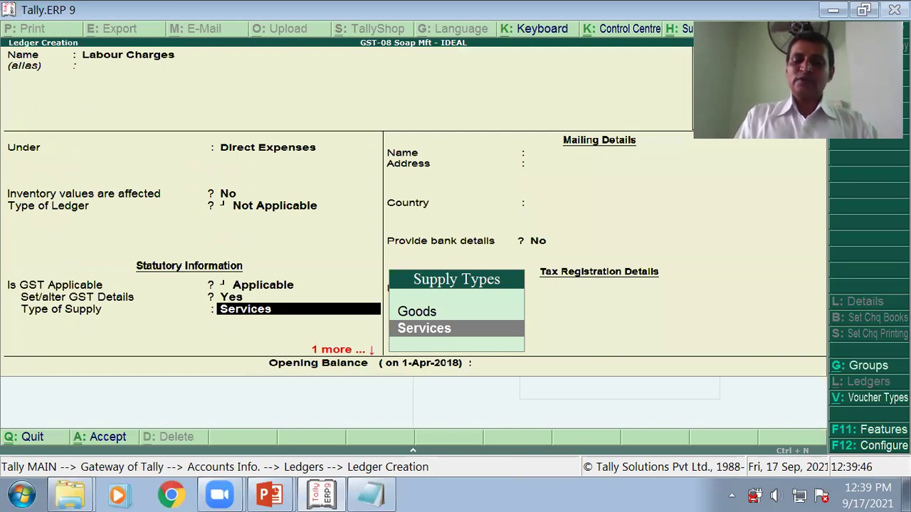
pyautogui.press('Return')
pyautogui.press('Return')
pyautogui.press('Return')
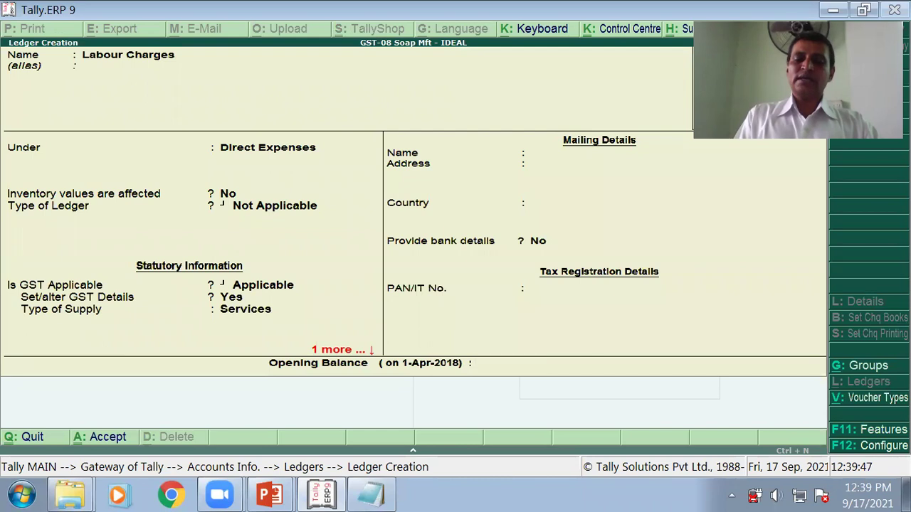
# Step: Save Labour Charges, then start 'Power Charges' under Direct Expenses with GST details described as Power Charges
pyautogui.press('Return')
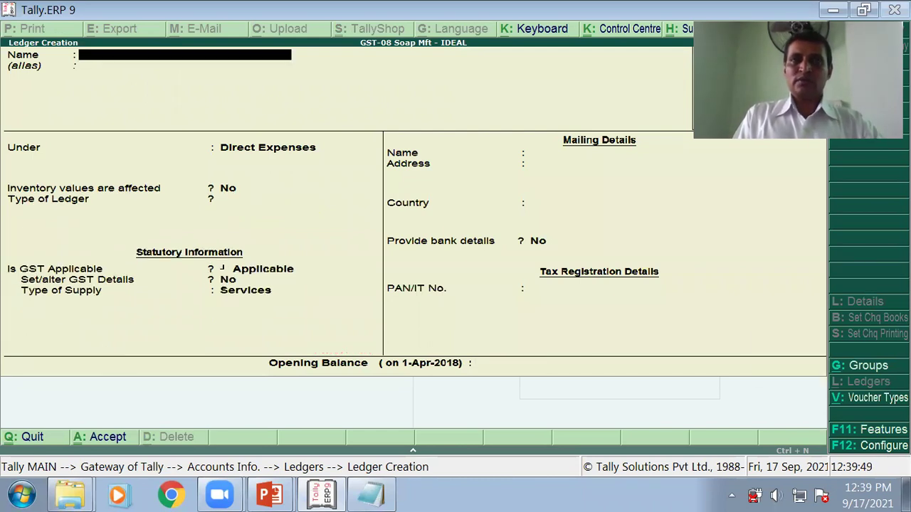
pyautogui.write('P')
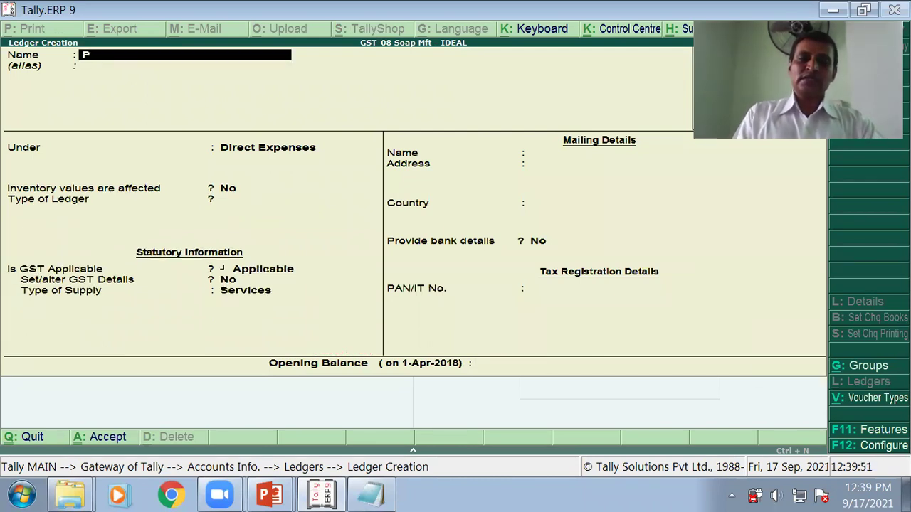
pyautogui.write('ower Charg')
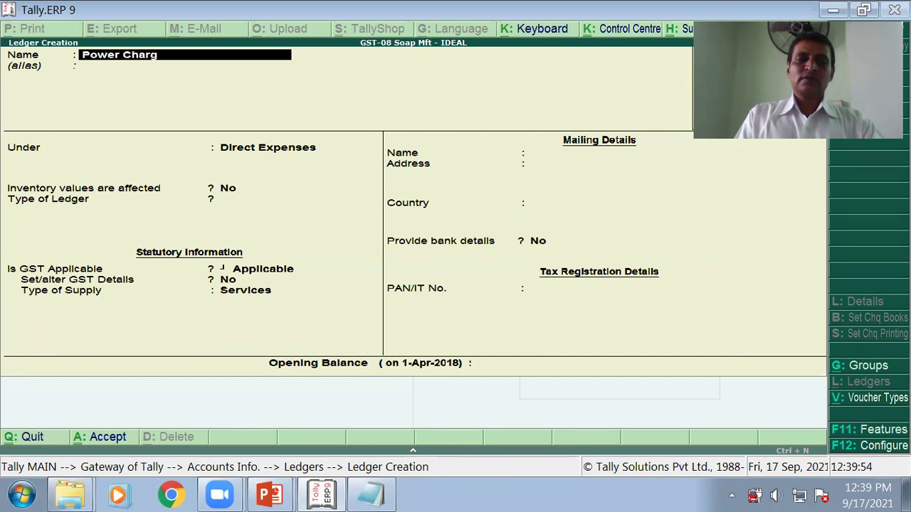
pyautogui.write('es')
pyautogui.press('Return')
pyautogui.press('Return')
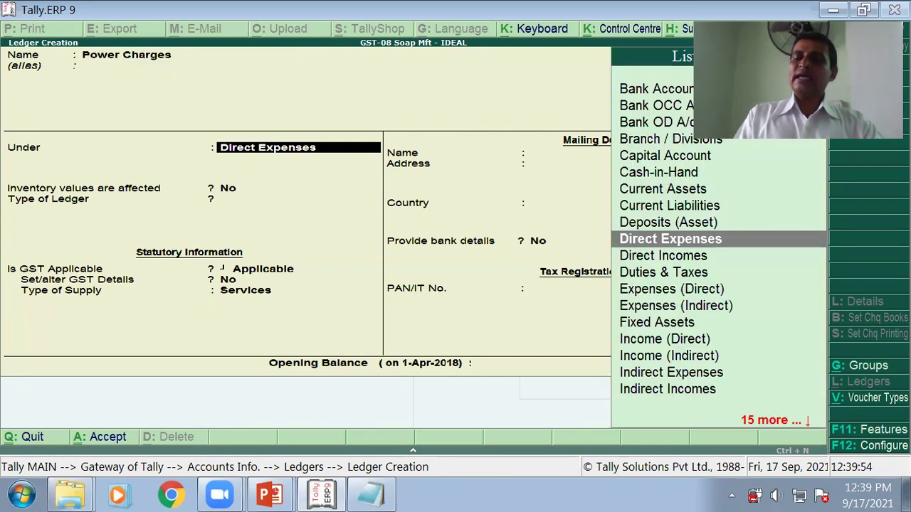
pyautogui.press('Return')
pyautogui.press('Return')
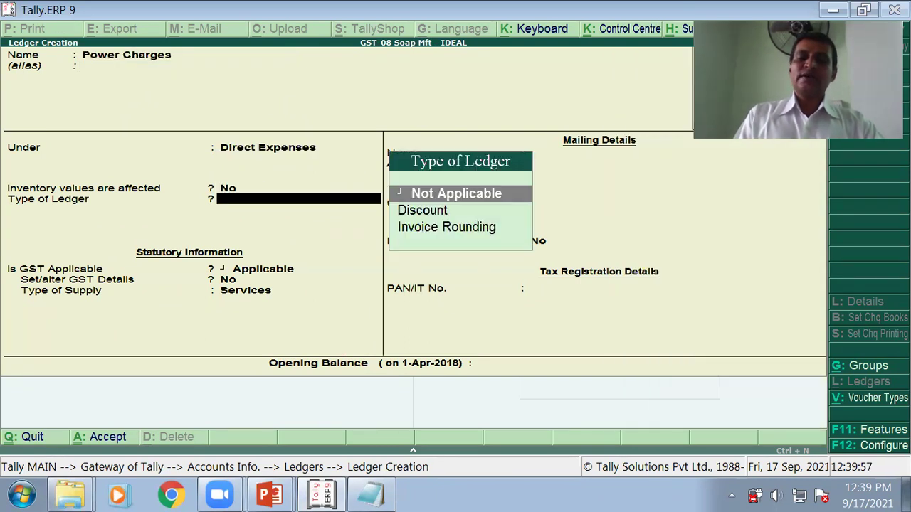
pyautogui.press('Return')
pyautogui.press('Return')
pyautogui.press('y')
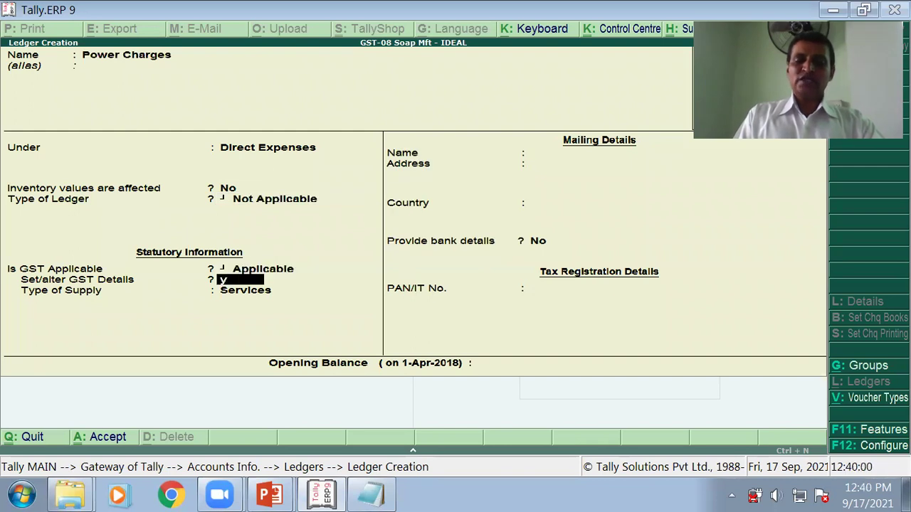
pyautogui.press('Return')
pyautogui.write('P')
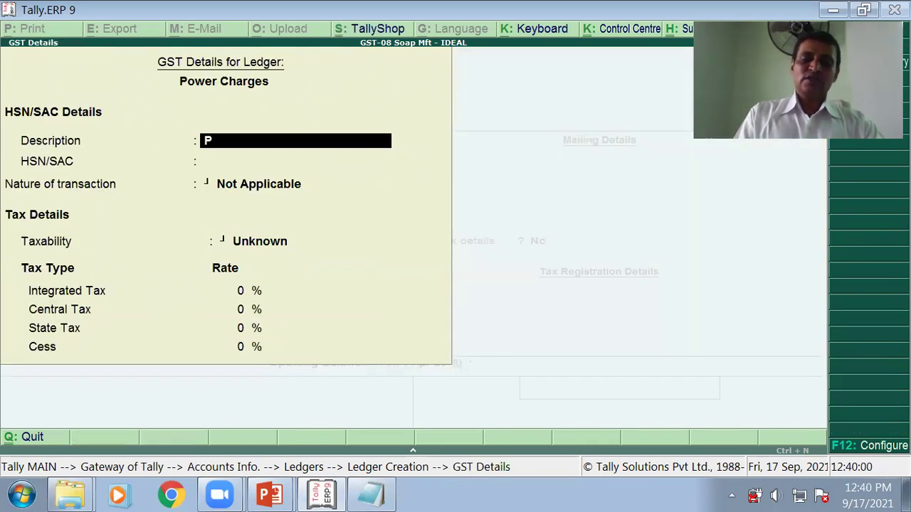
pyautogui.write('ower')
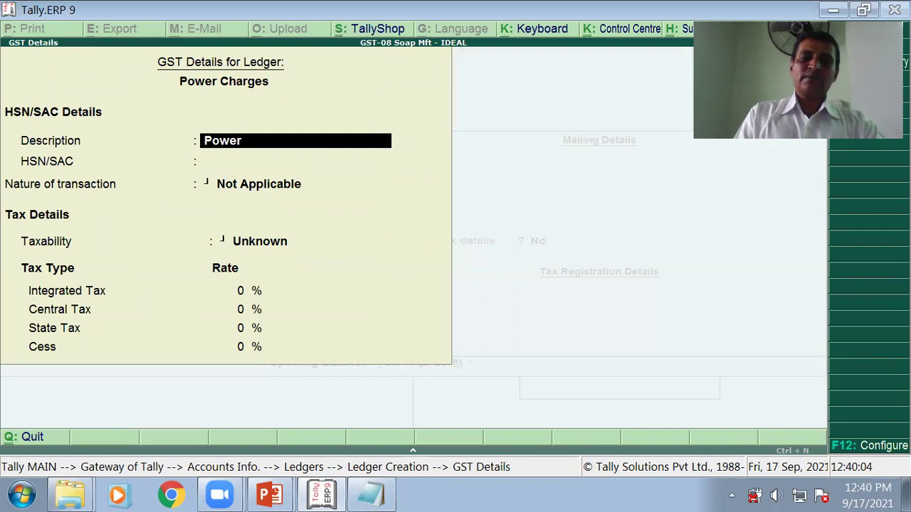
pyautogui.write(' Charges')
# Step: Check the slide, then give Power Charges HSN 903820 and Purchase Taxable nature
pyautogui.press('Return')
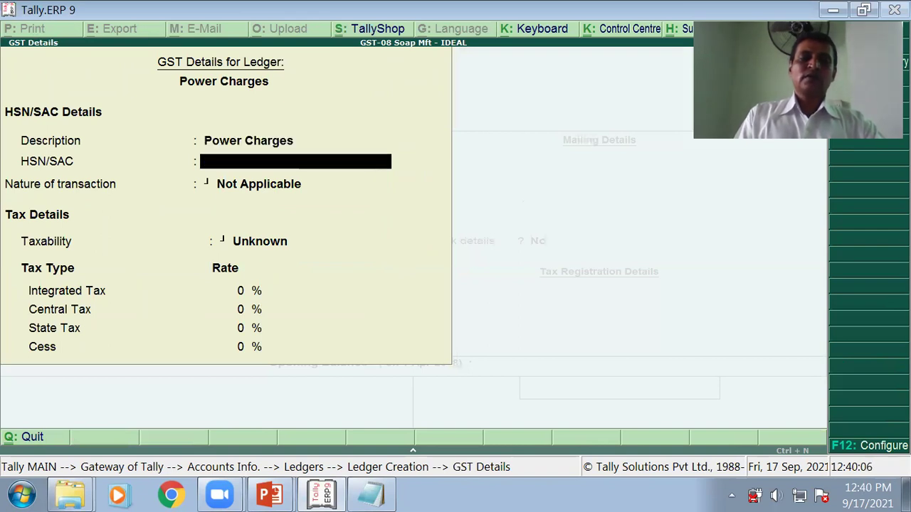
pyautogui.hotkey('alt', 'Tab')
pyautogui.press('Right')
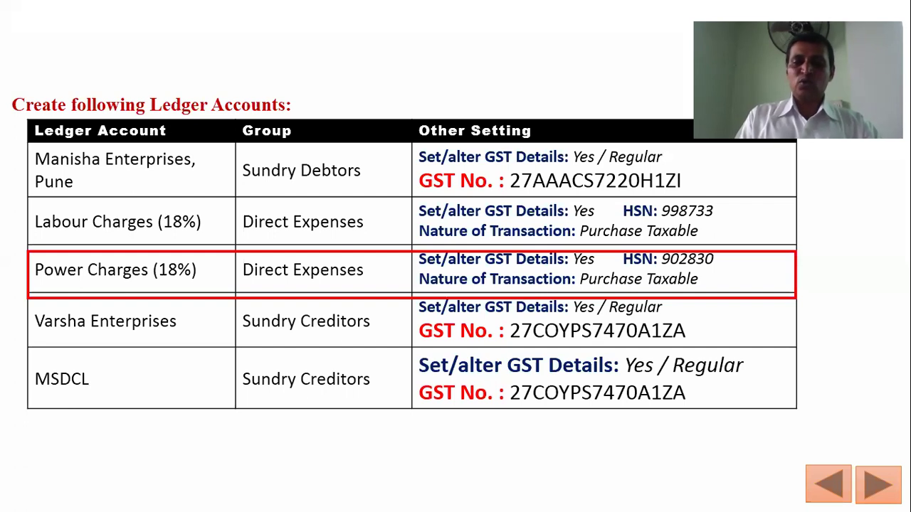
pyautogui.hotkey('alt', 'Tab')
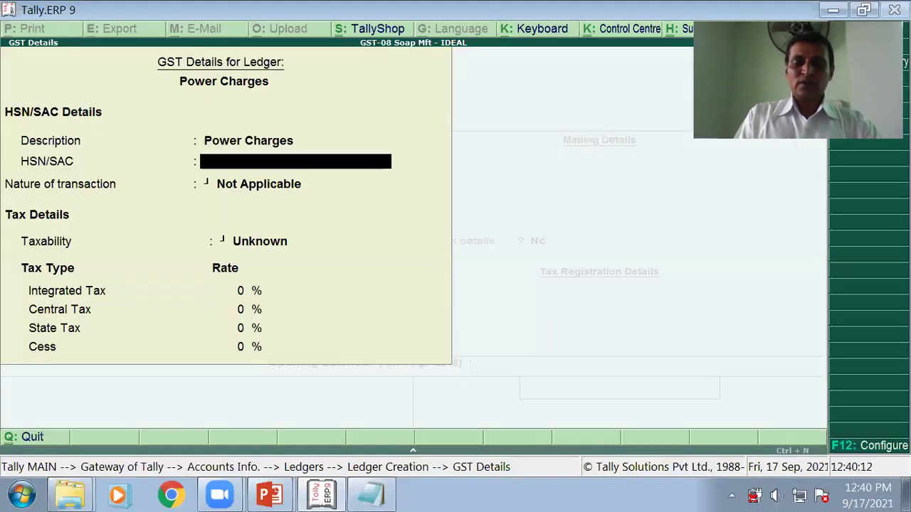
pyautogui.write('9038')
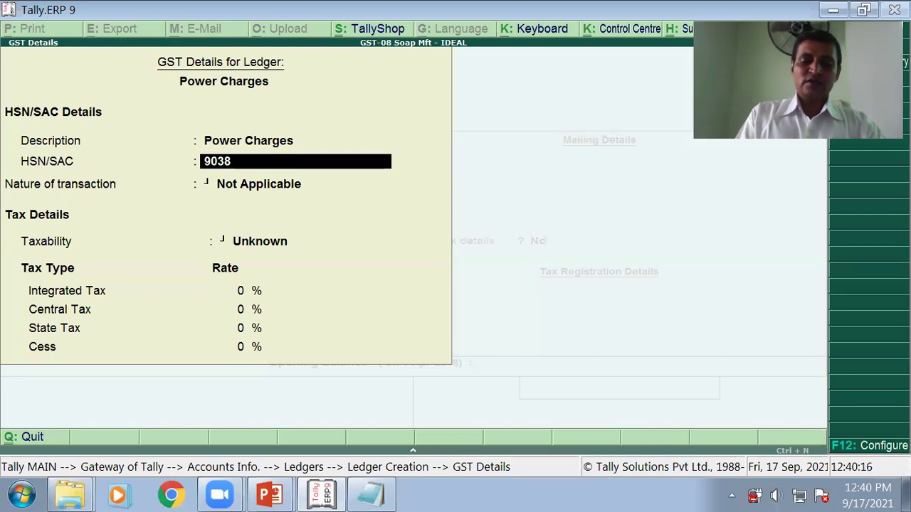
pyautogui.write('20')
pyautogui.press('Return')
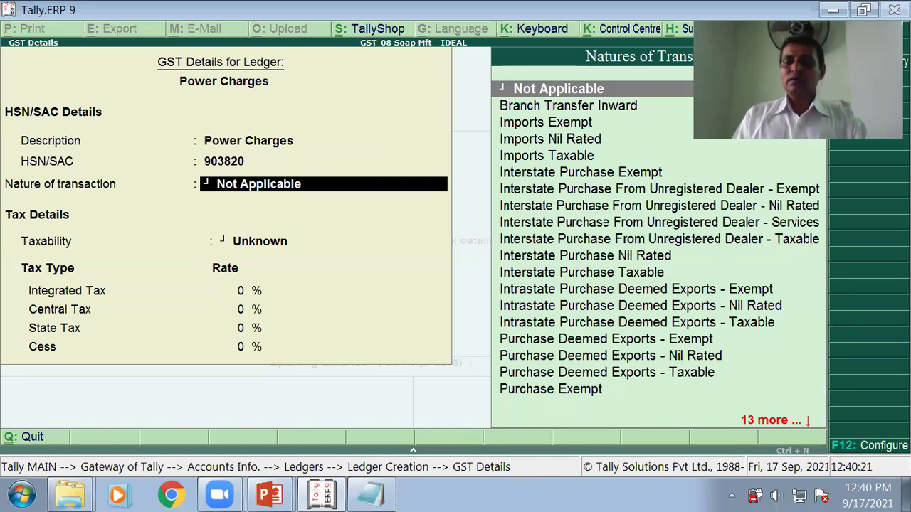
pyautogui.press('Down')
pyautogui.press('Down')
pyautogui.press('Down')
pyautogui.press('Down')
pyautogui.press('Down')
pyautogui.press('Down')
pyautogui.press('Down')
pyautogui.press('Down')
pyautogui.press('Down')
pyautogui.press('Down')
pyautogui.press('Down')
pyautogui.press('Down')
pyautogui.press('Down')
pyautogui.press('Down')
pyautogui.press('Down')
pyautogui.press('Down')
pyautogui.press('Down')
pyautogui.press('Down')
pyautogui.press('Down')
pyautogui.press('Down')
pyautogui.press('Down')
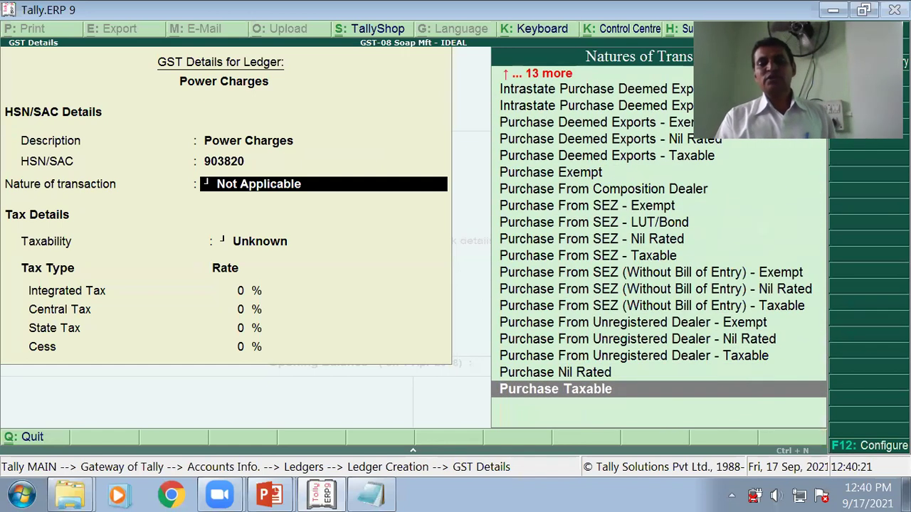
pyautogui.press('Return')
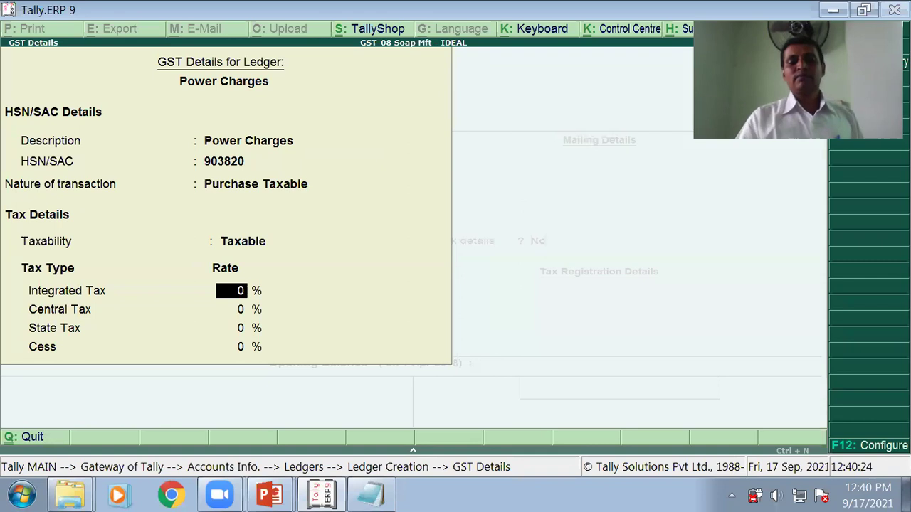
# Step: Set 18% integrated tax (9% central), accept Services, and skip the opening balance
pyautogui.write('18')
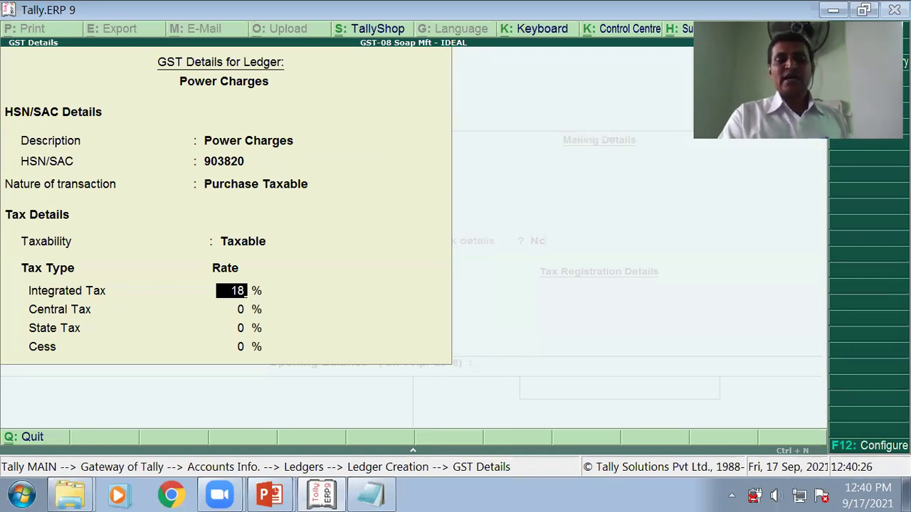
pyautogui.press('Return')
pyautogui.press('Return')
pyautogui.press('Return')
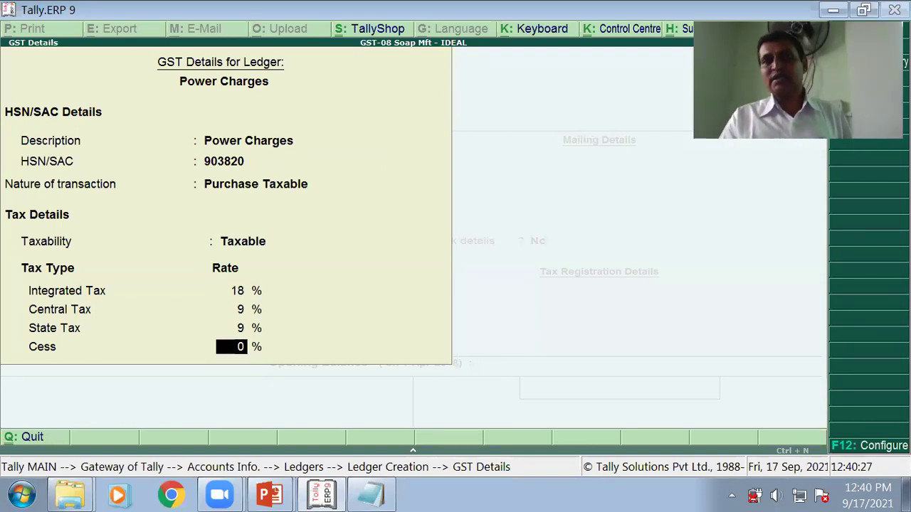
pyautogui.press('Return')
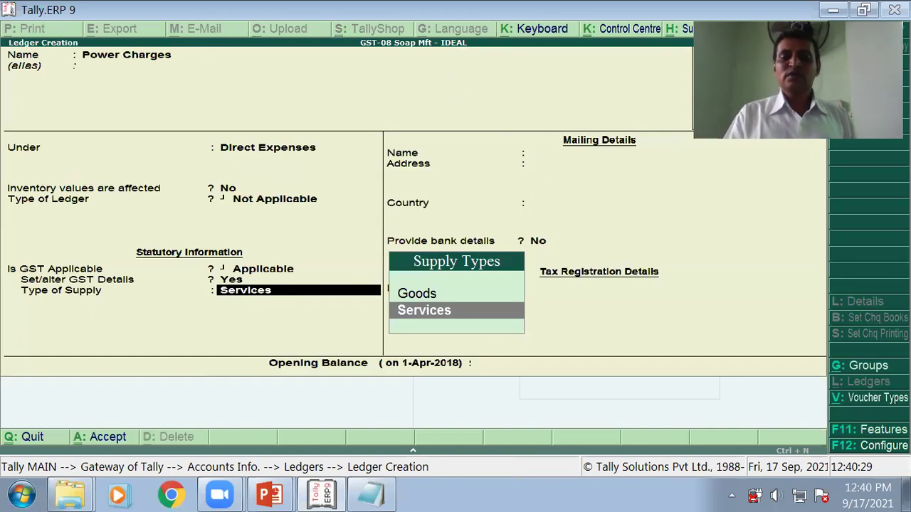
pyautogui.press('Return')
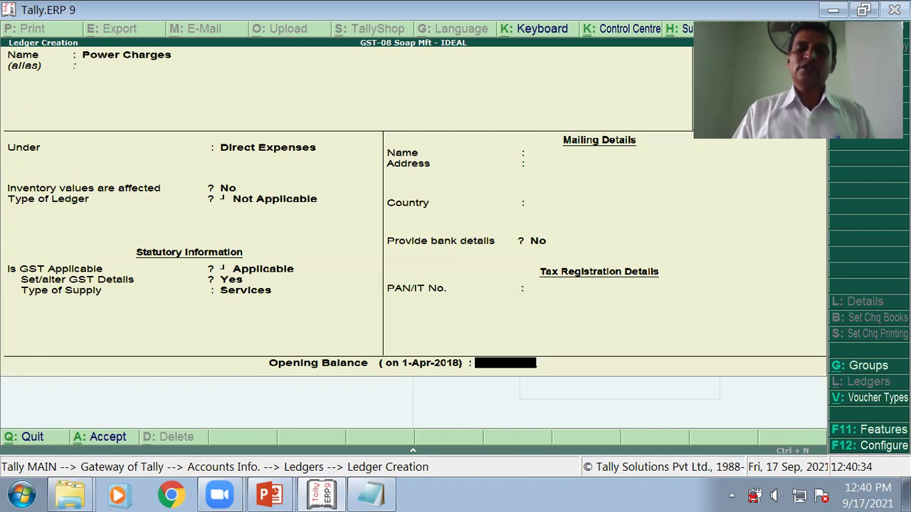
pyautogui.press('Return')
pyautogui.press('Return')
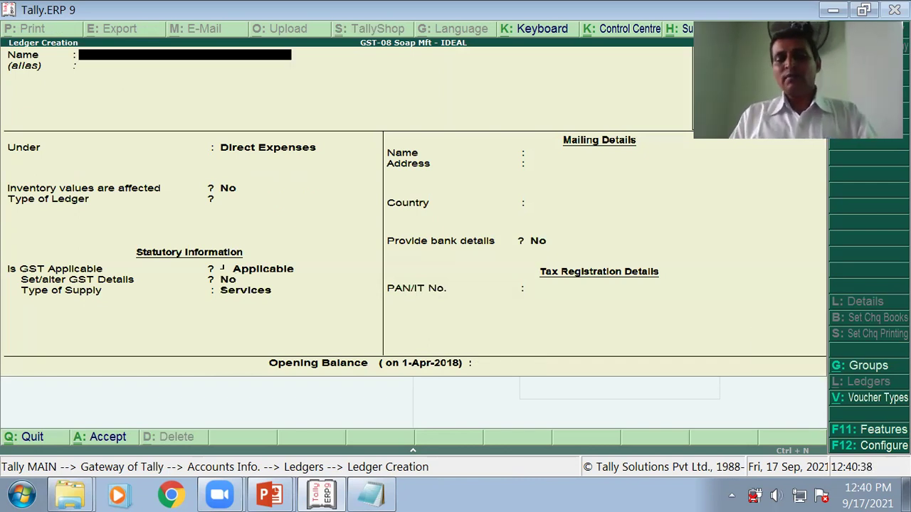
# Step: Return to the ledger-accounts slide and mark the Varsha Enterprises row as next
pyautogui.hotkey('alt', 'Tab')
pyautogui.press('Right')
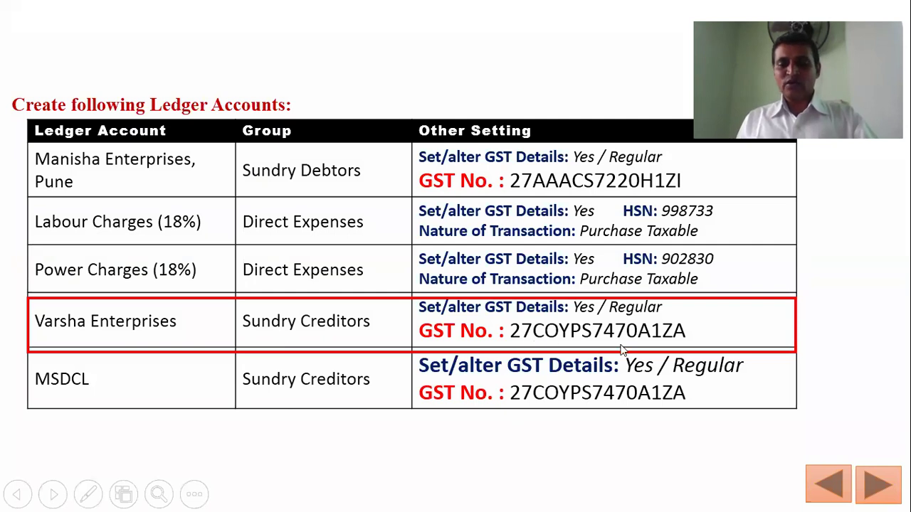
# Step: Note Varsha Enterprises' GST number from the slide in Notepad, then return to Tally's blank ledger form
pyautogui.hotkey('alt', 'Tab')
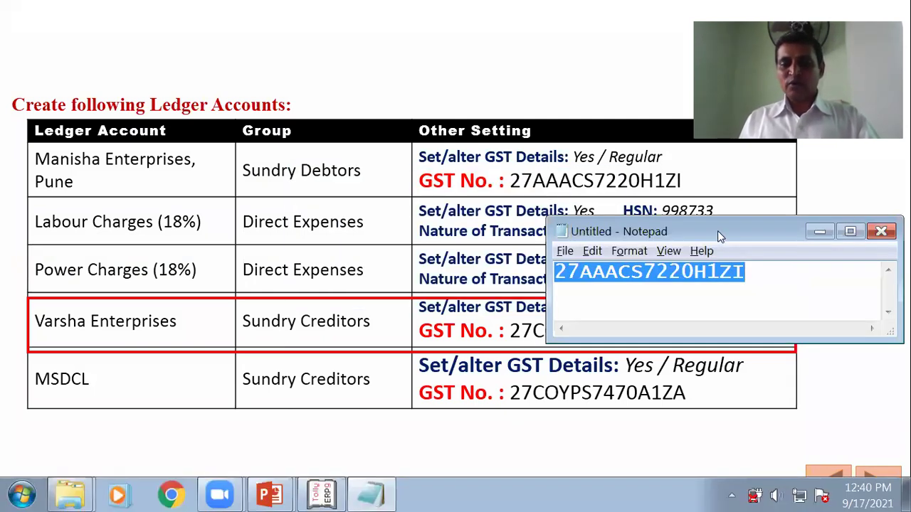
pyautogui.moveTo(719, 238); pyautogui.dragTo(605, 191)
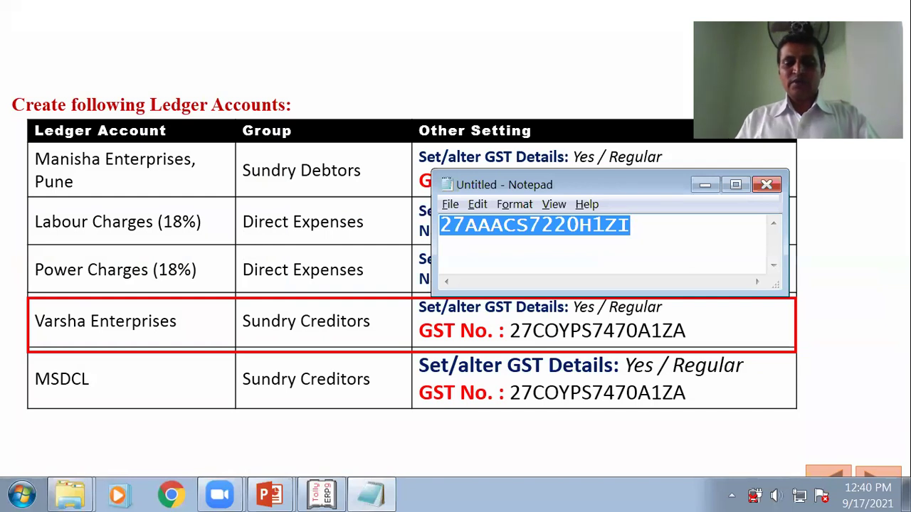
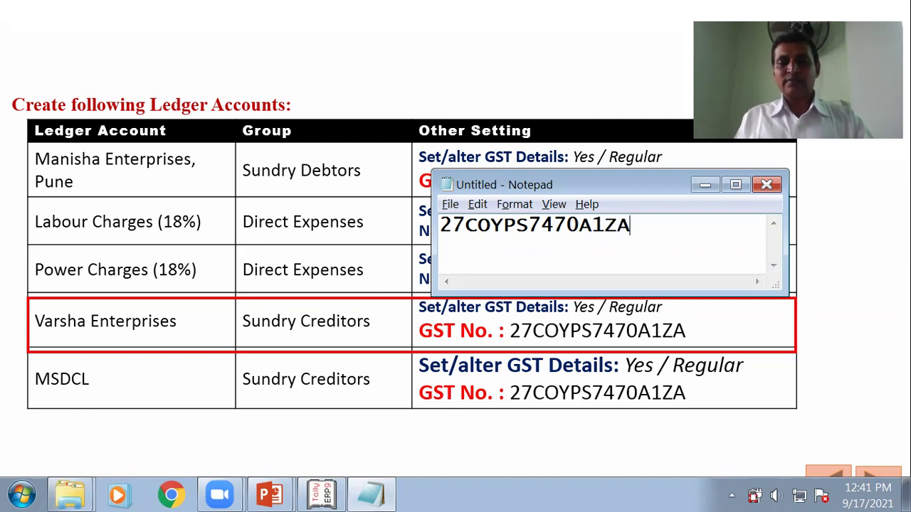
pyautogui.doubleClick(596, 225)
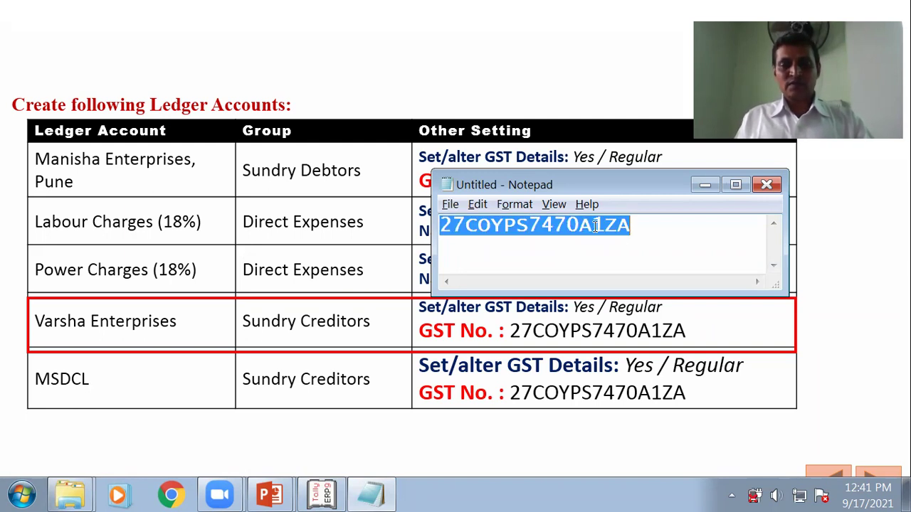
pyautogui.click(704, 186)
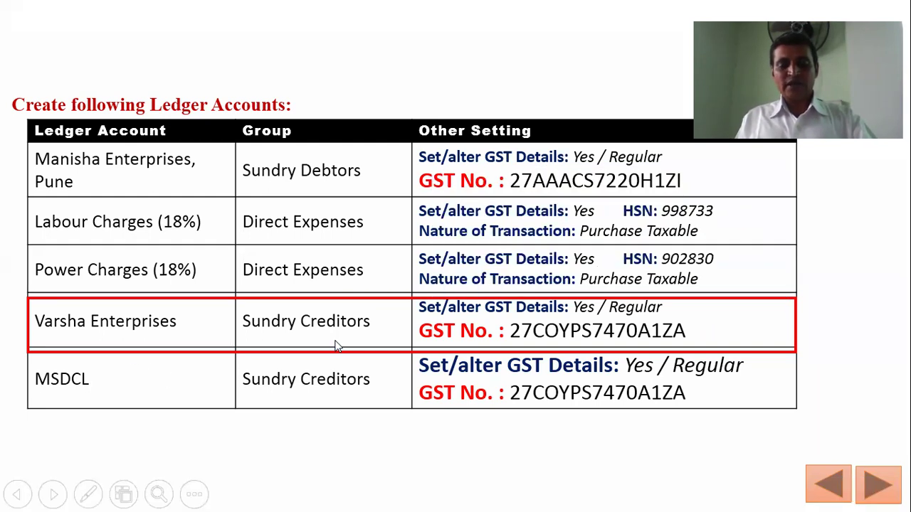
pyautogui.hotkey('alt', 'Tab')
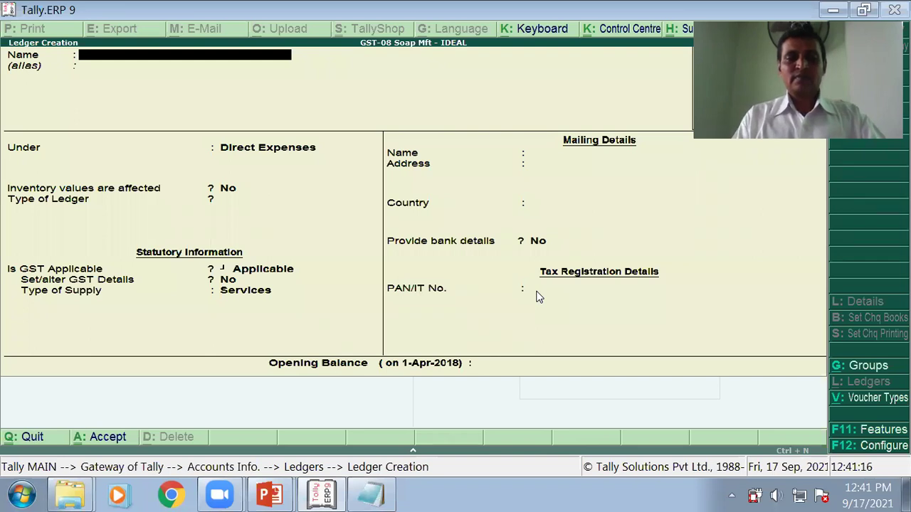
# Step: Name the new ledger 'Varsha Enterprises' and place it under Sundry Creditors
pyautogui.write('VARSHA')
pyautogui.press('BackSpace')
pyautogui.press('BackSpace')
pyautogui.press('BackSpace')
pyautogui.press('BackSpace')
pyautogui.press('BackSpace')
pyautogui.write('arsh')
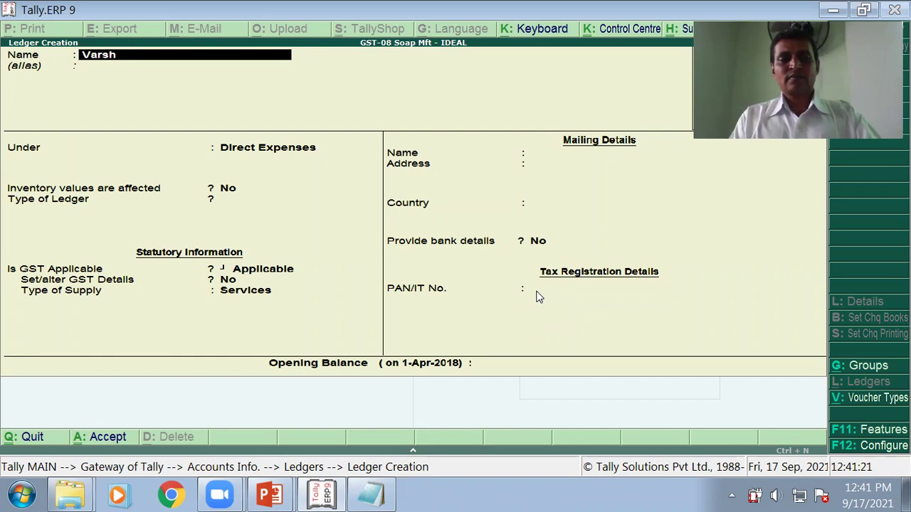
pyautogui.write('a Enterpri')
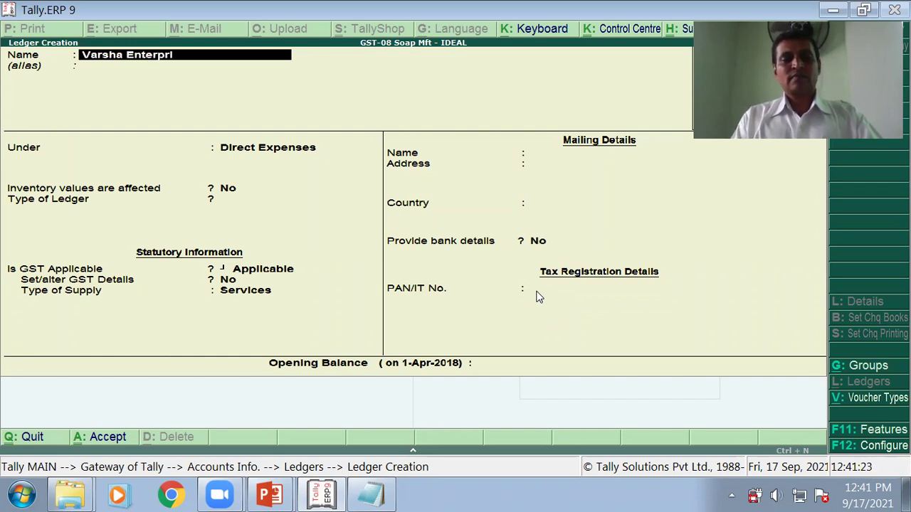
pyautogui.write('ses')
pyautogui.press('Return')
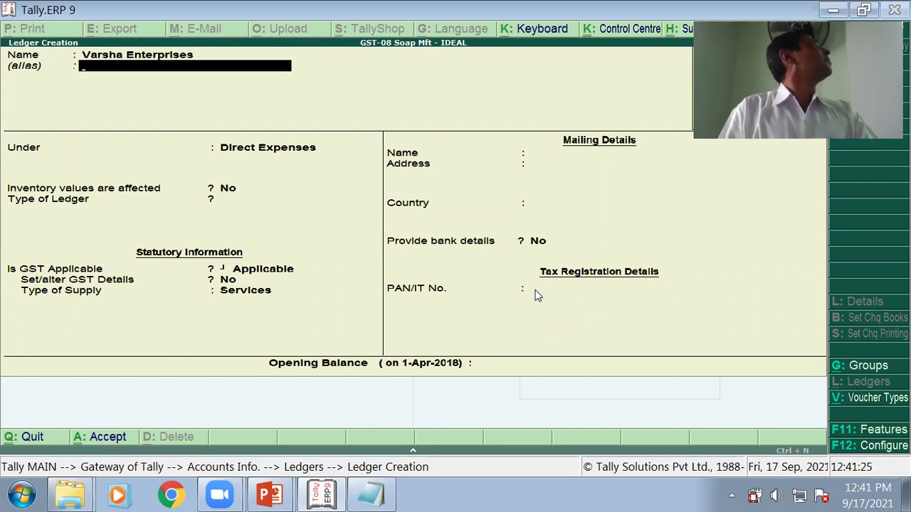
pyautogui.press('Return')
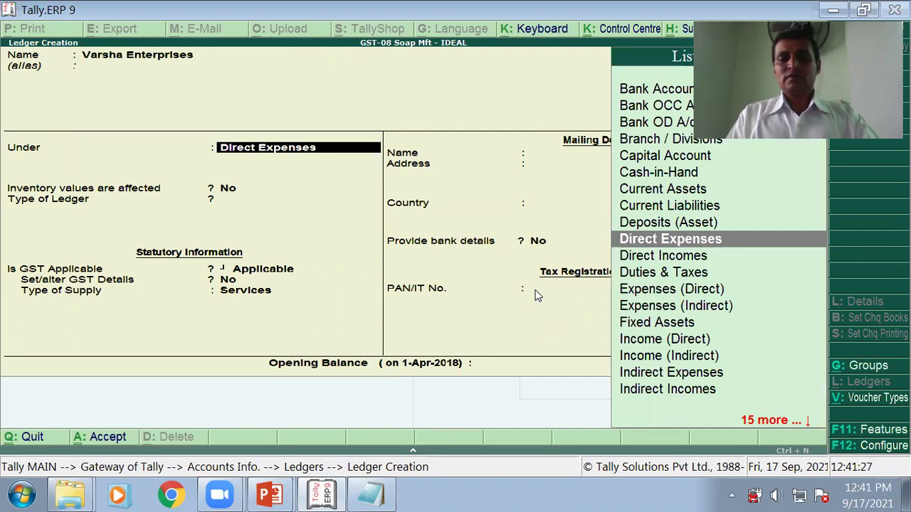
pyautogui.write('S')
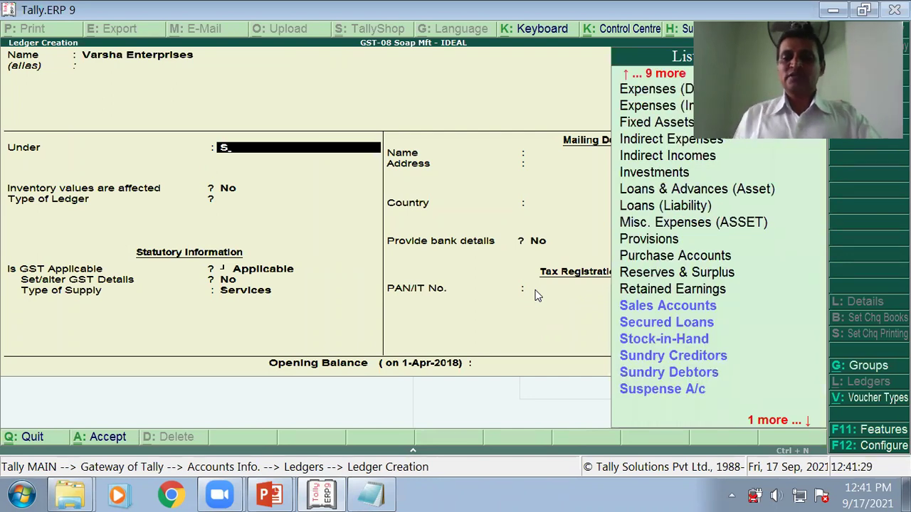
pyautogui.doubleClick(665, 358)
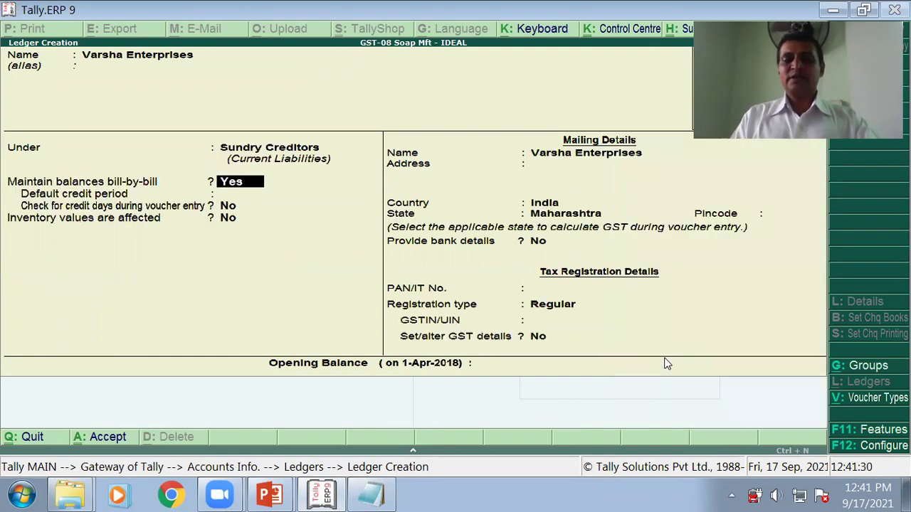
# Step: Keep state Maharashtra, choose Regular registration and paste Varsha Enterprises' GSTIN
pyautogui.press('Return')
pyautogui.press('Return')
pyautogui.press('Return')
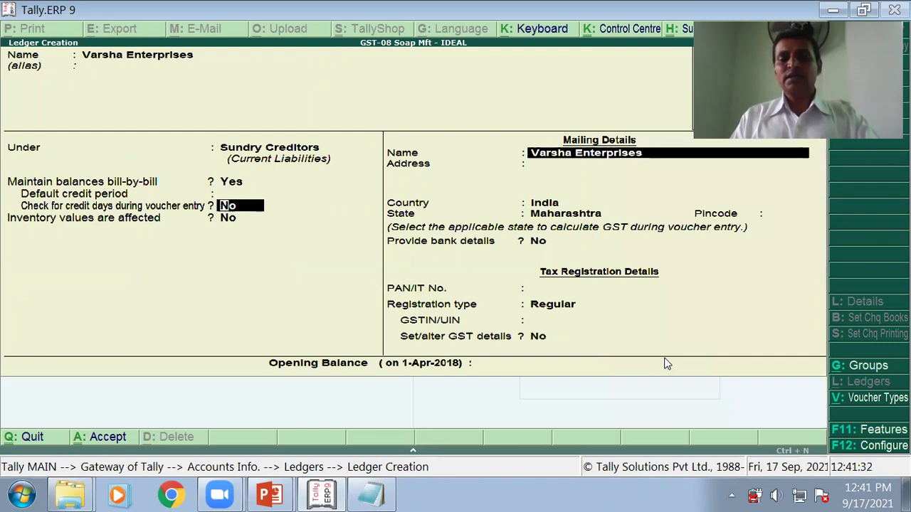
pyautogui.press('Return')
pyautogui.press('Return')
pyautogui.press('Return')
pyautogui.press('Return')
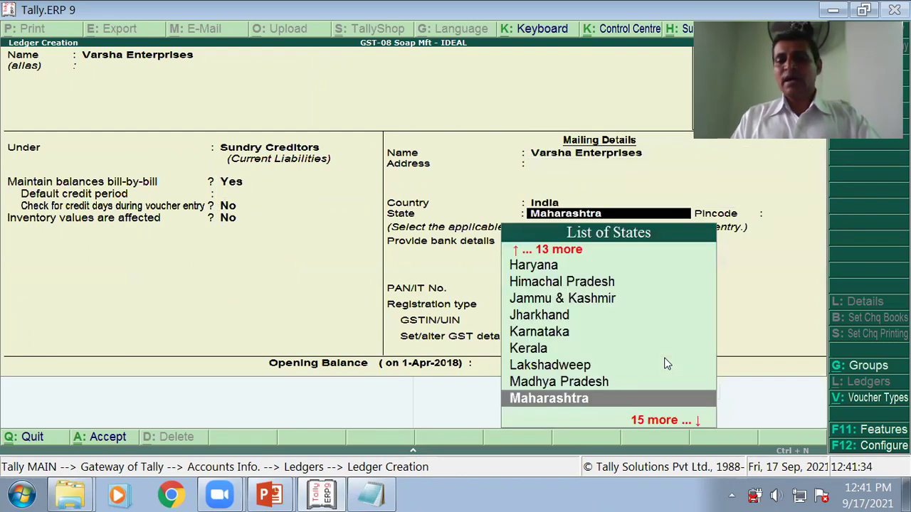
pyautogui.press('Return')
pyautogui.press('Return')
pyautogui.press('Return')
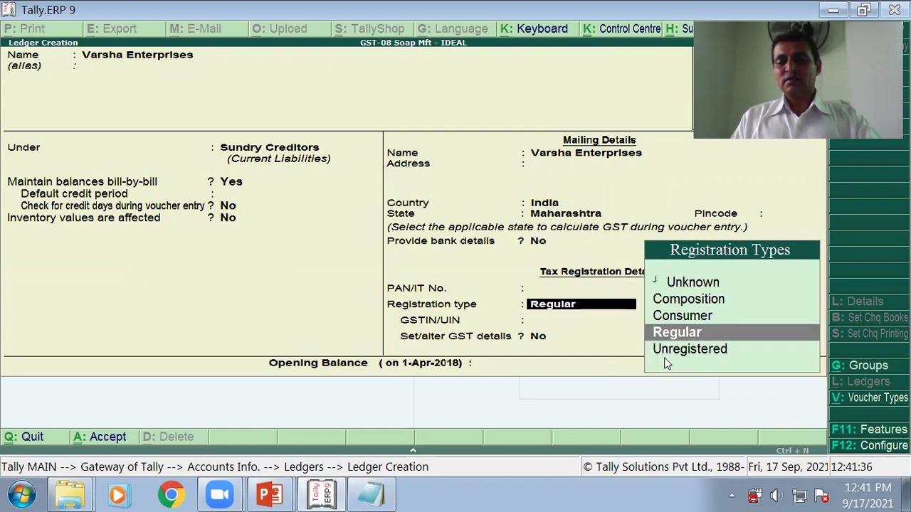
pyautogui.press('Return')
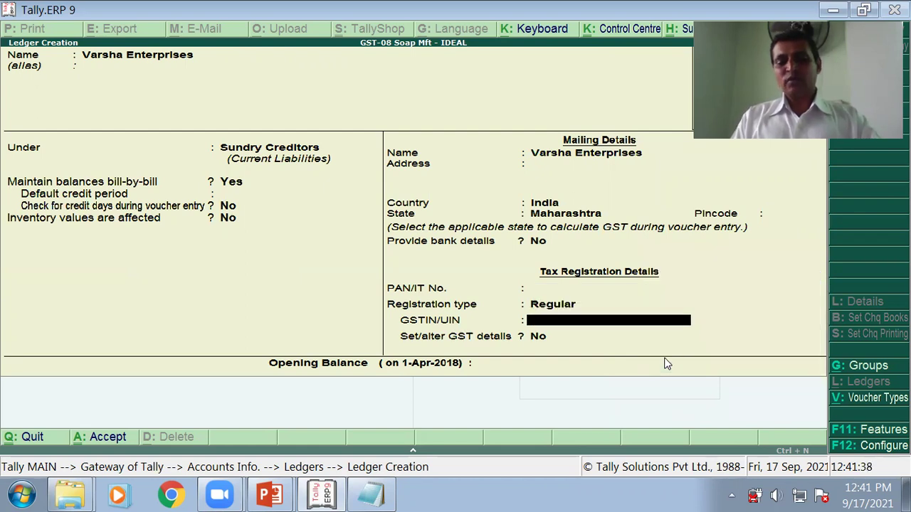
pyautogui.hotkey('ctrl', 'alt', 'v')
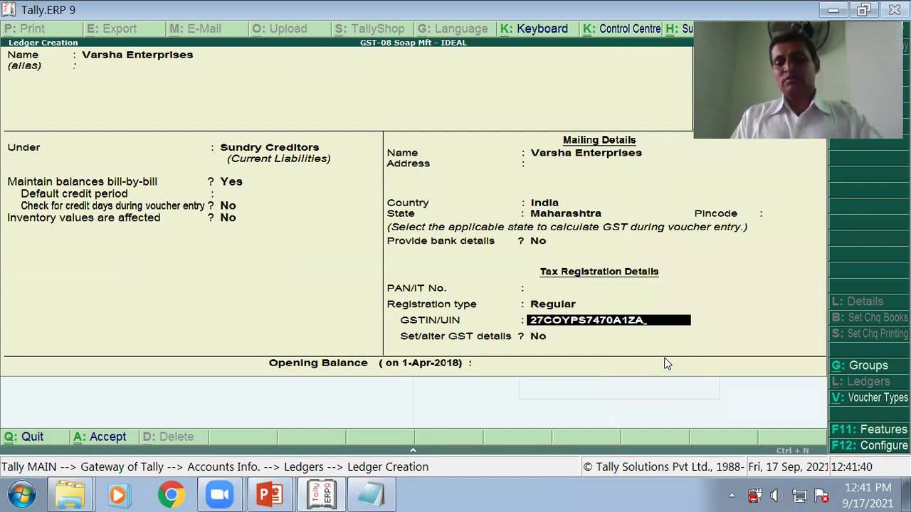
pyautogui.press('Return')
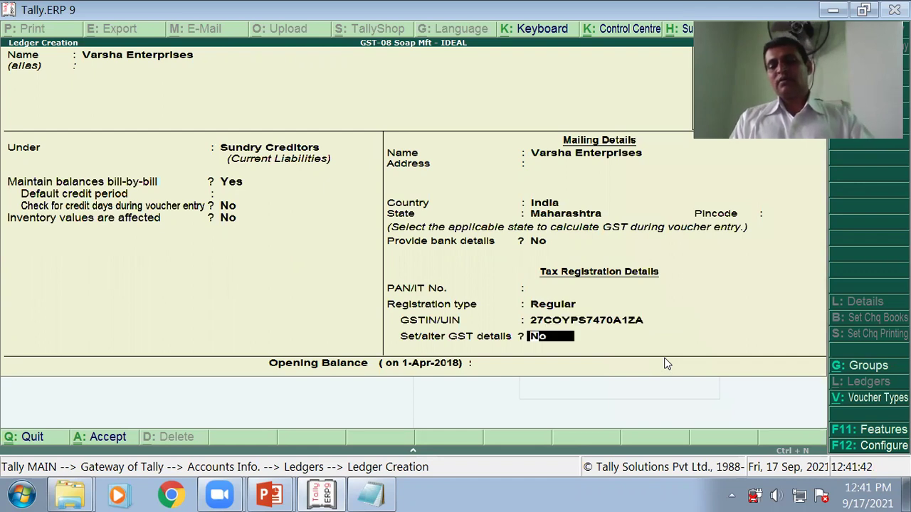
# Step: Set GST details to Yes for Varsha Enterprises, accept the Regular GST details and save the ledger
pyautogui.write('y')
pyautogui.press('Return')
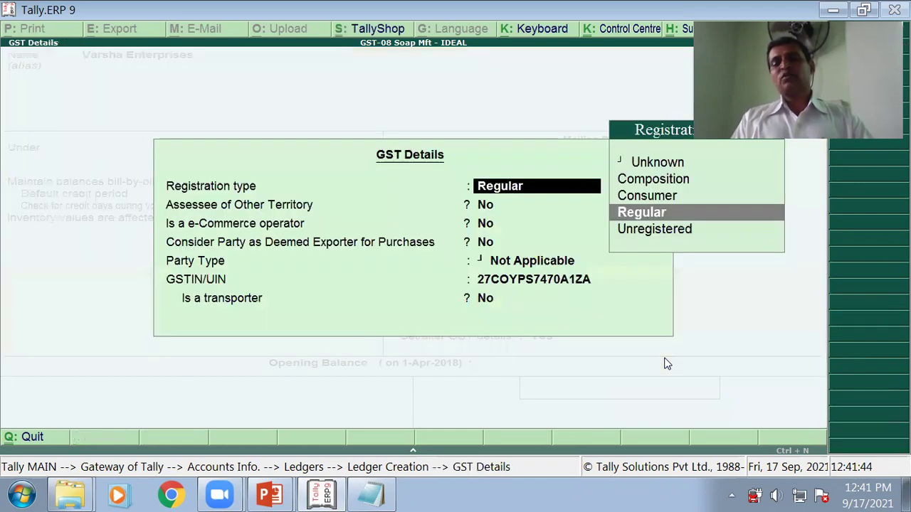
pyautogui.press('Return')
pyautogui.press('Return')
pyautogui.press('Return')
pyautogui.press('Return')
pyautogui.press('Return')
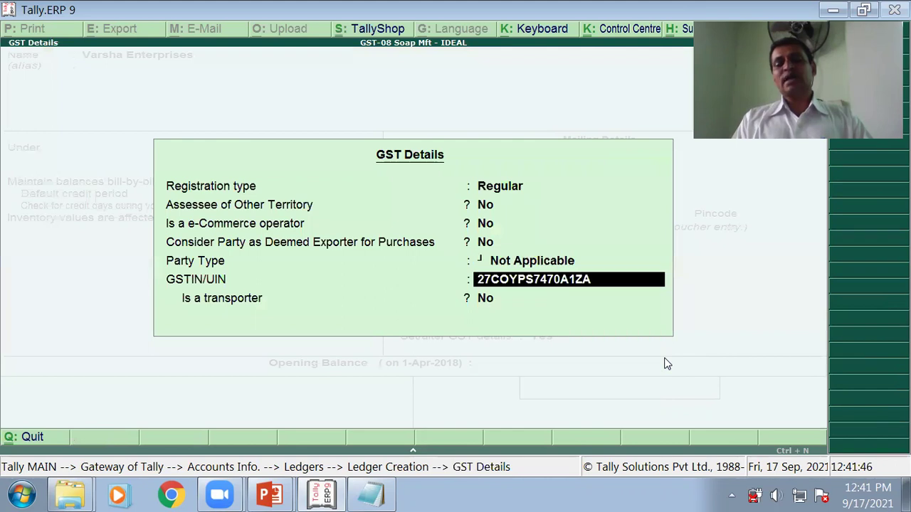
pyautogui.press('Return')
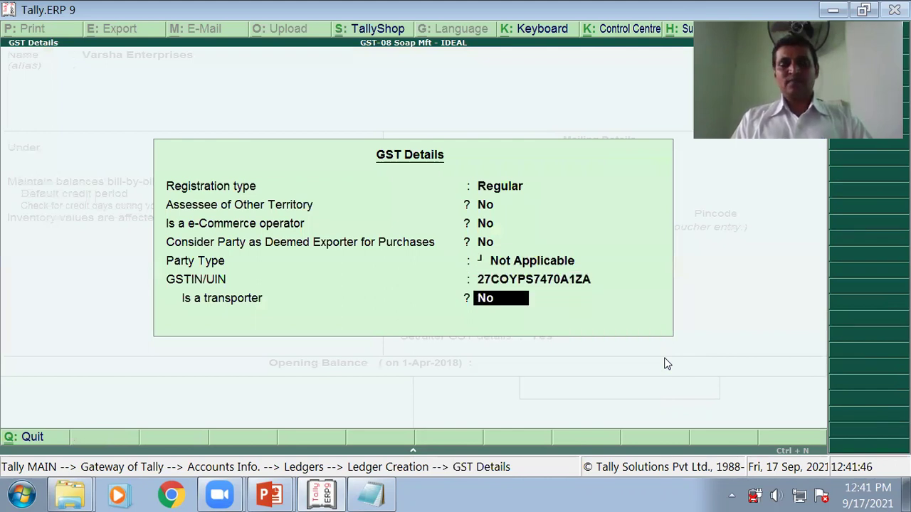
pyautogui.press('Return')
pyautogui.press('Return')
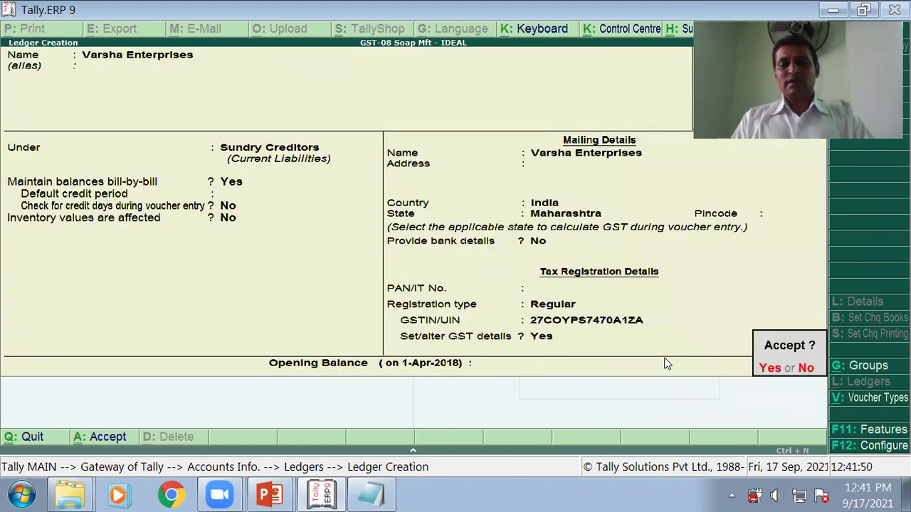
pyautogui.press('Return')
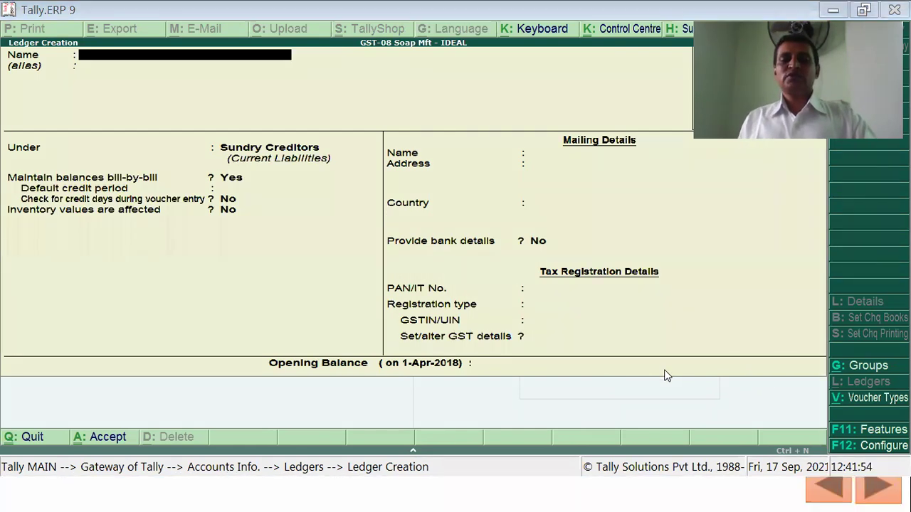
pyautogui.hotkey('alt', 'Tab')
pyautogui.press('Tab')
pyautogui.press('Tab')
pyautogui.press('Tab')
pyautogui.press('Tab')
pyautogui.press('Tab')
pyautogui.press('Tab')
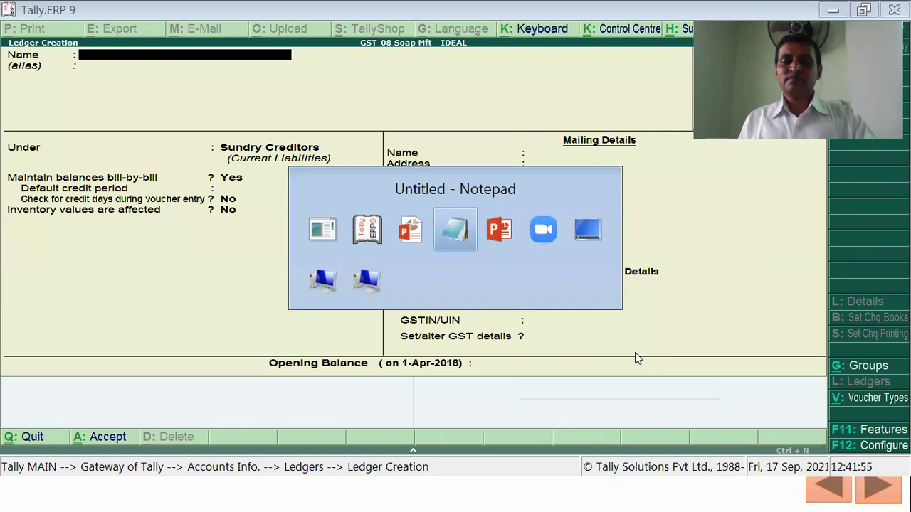
# Step: Advance the slide highlight to the MSDCL row, then go back to Tally's blank ledger form
pyautogui.press('Tab')
pyautogui.press('Tab')
pyautogui.press('Tab')
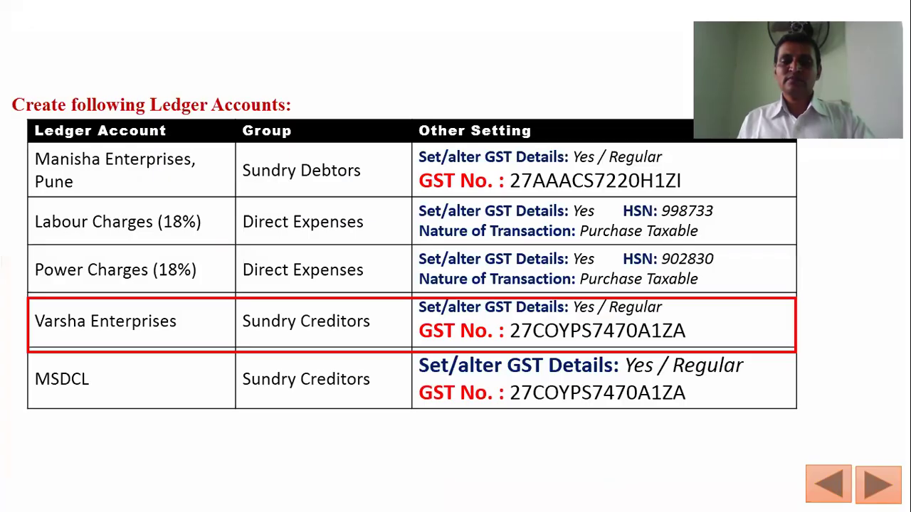
pyautogui.press('Right')
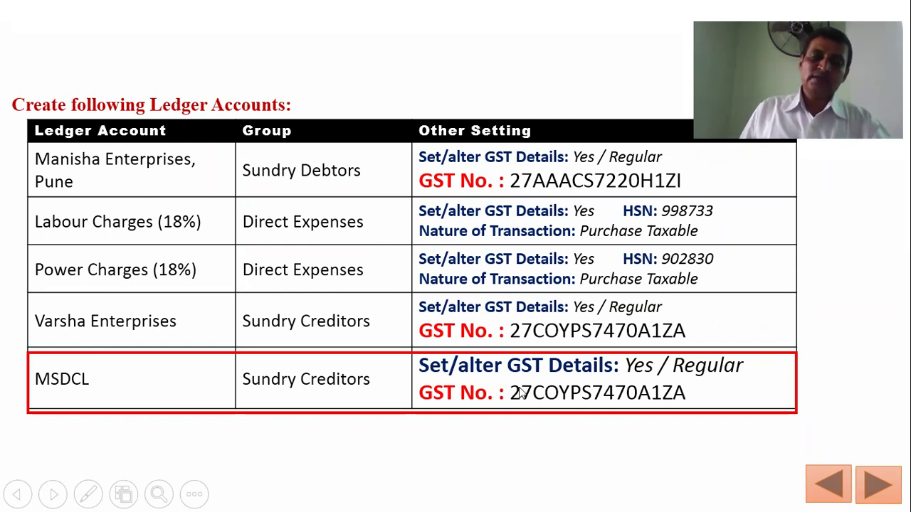
pyautogui.hotkey('alt', 'Tab')
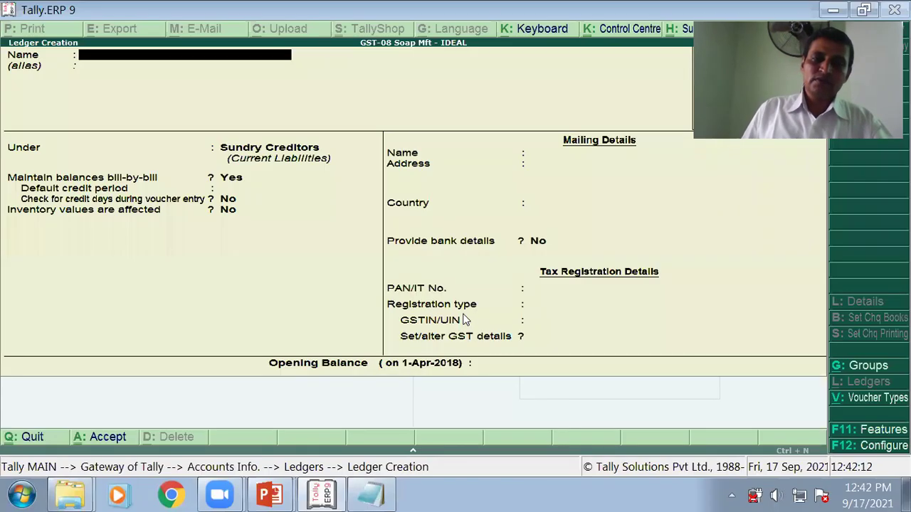
# Step: Create ledger 'MSDCL' under Sundry Creditors and paste its GSTIN
pyautogui.write('MSDCL')
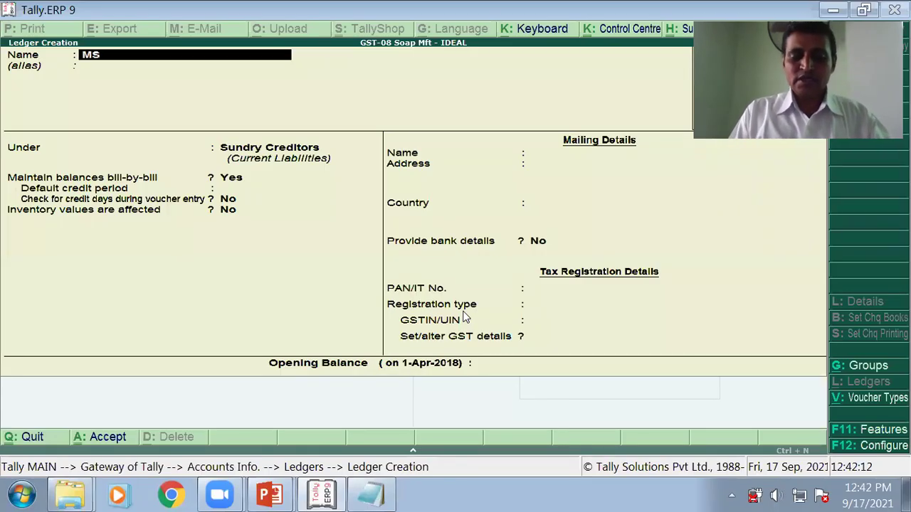
pyautogui.press('Return')
pyautogui.press('Return')
pyautogui.press('Return')
pyautogui.press('Return')
pyautogui.press('Return')
pyautogui.press('Return')
pyautogui.press('Return')
pyautogui.press('Return')
pyautogui.press('Return')
pyautogui.press('Return')
pyautogui.press('Return')
pyautogui.press('Return')
pyautogui.press('Return')
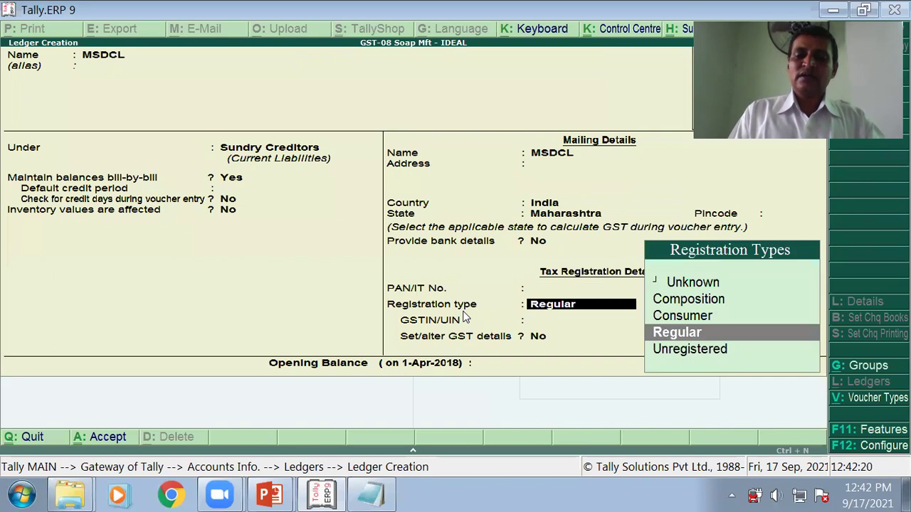
pyautogui.press('Return')
pyautogui.hotkey('ctrl', 'alt', 'v')
pyautogui.press('Return')
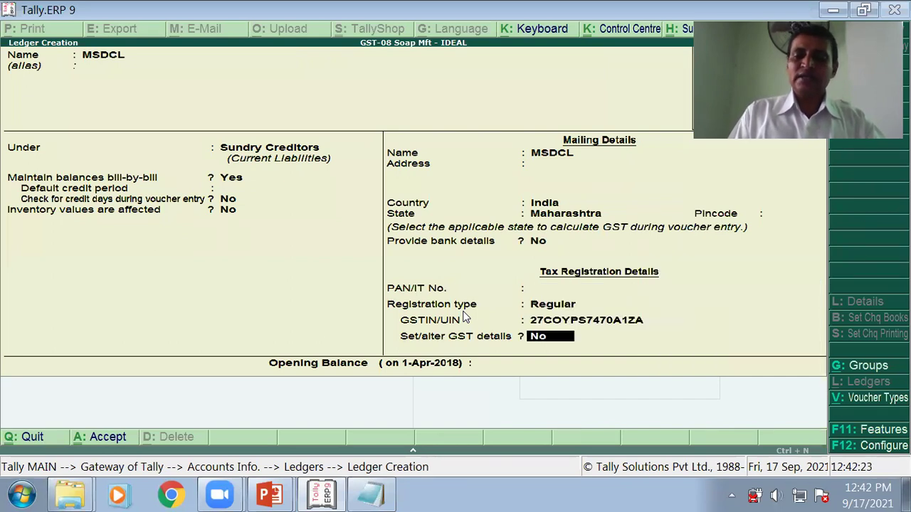
# Step: Turn on GST details with Regular registration, save MSDCL, and return to the ledger slide
pyautogui.press('y')
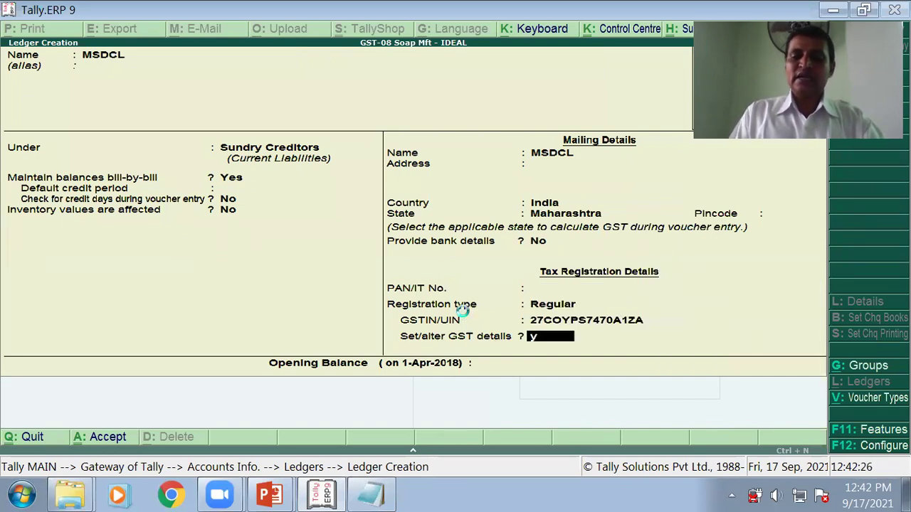
pyautogui.press('Return')
pyautogui.press('Return')
pyautogui.press('Return')
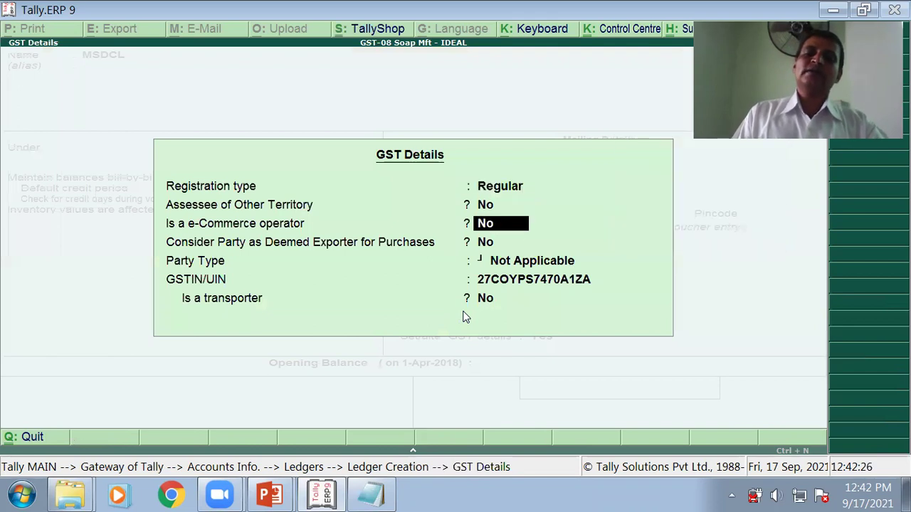
pyautogui.press('Return')
pyautogui.press('Return')
pyautogui.press('Return')
pyautogui.press('Return')
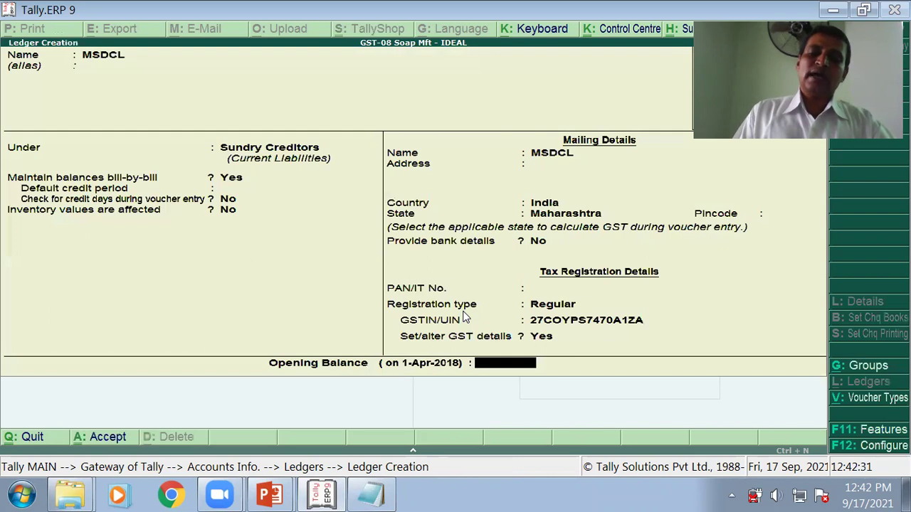
pyautogui.press('Return')
pyautogui.press('Return')
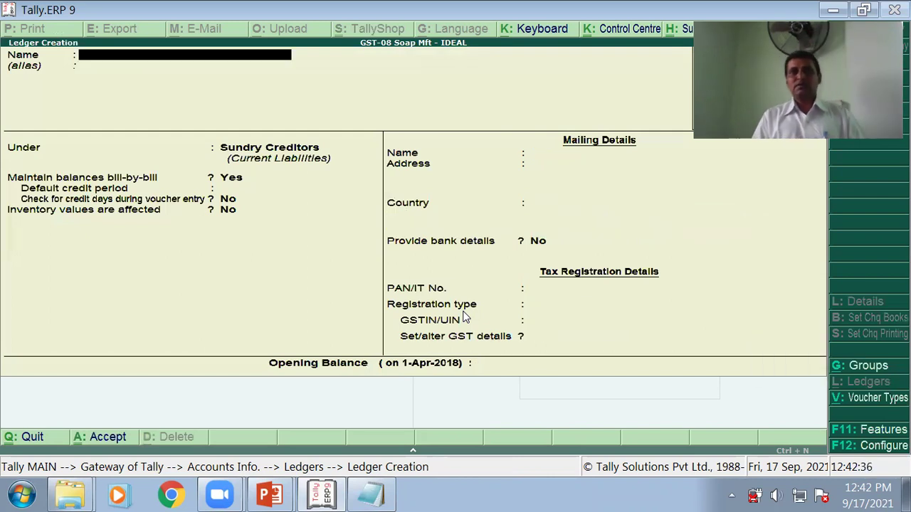
pyautogui.hotkey('alt', 'Tab')
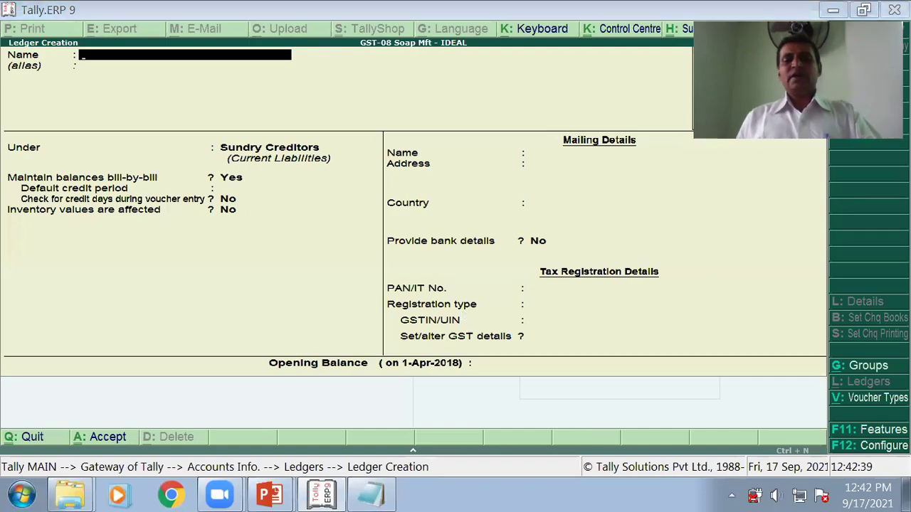
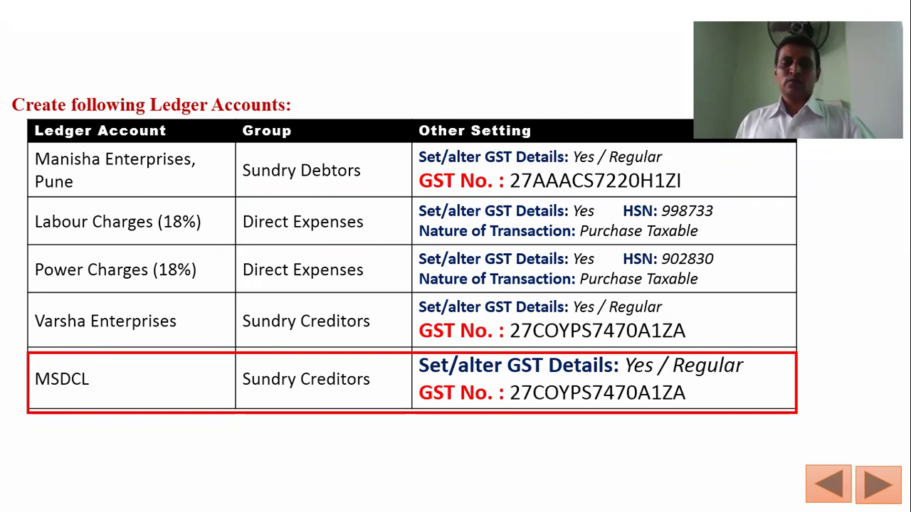
# Step: Clear the MSDCL highlight, advance to the Stock Group slide, and switch back to Tally
pyautogui.click(361, 291)
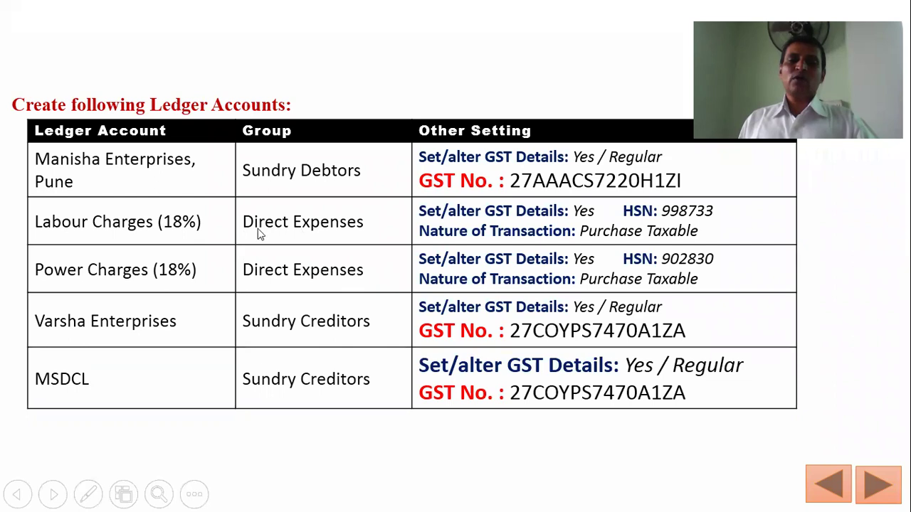
pyautogui.click(349, 268)
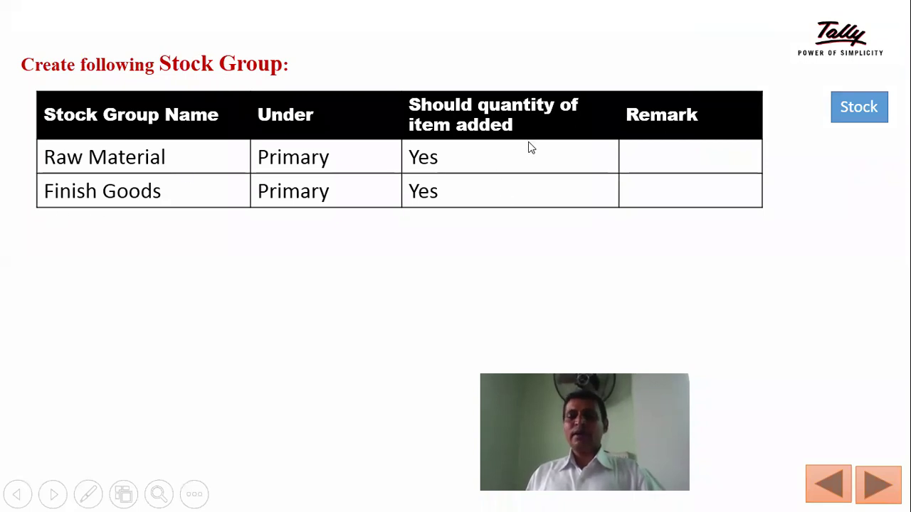
pyautogui.hotkey('alt', 'Tab')
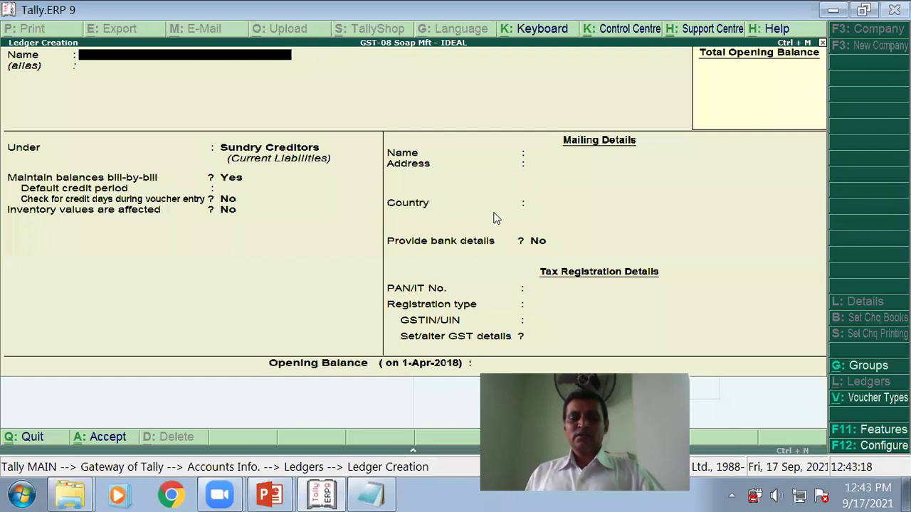
# Step: Quit the unfinished ledger and open Inventory Info > Stock Groups > Create
pyautogui.press('Escape')
pyautogui.press('y')
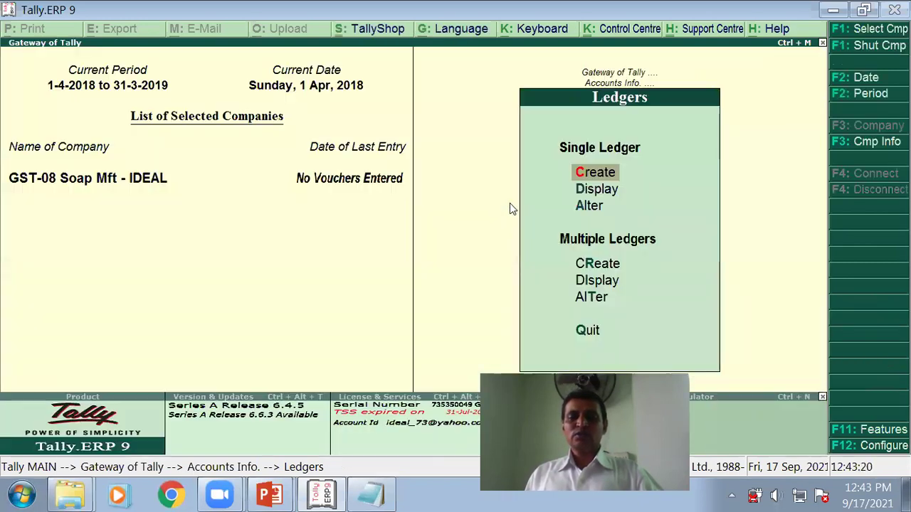
pyautogui.press('Escape')
pyautogui.press('Escape')
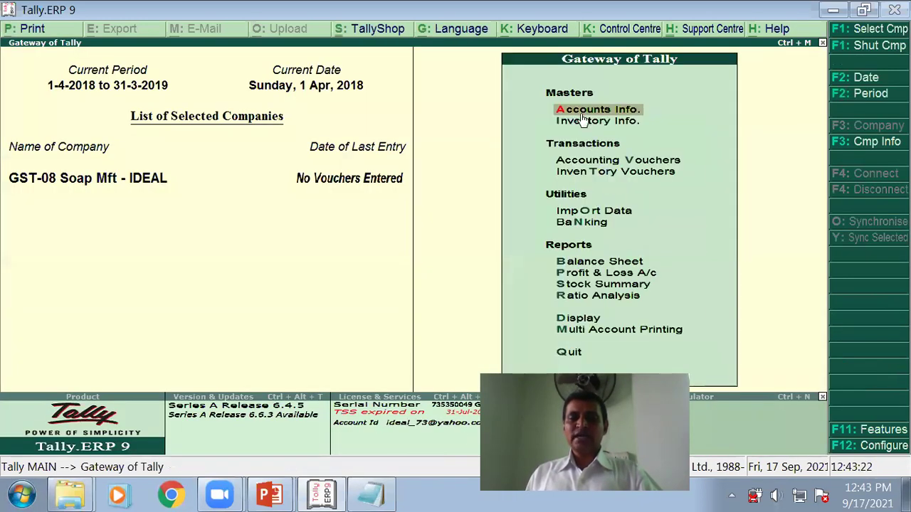
pyautogui.press('Return')
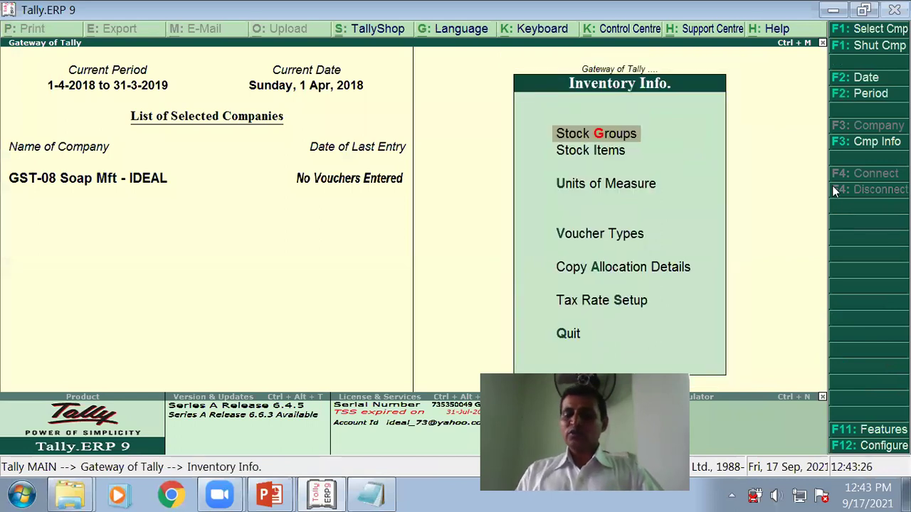
pyautogui.press('Return')
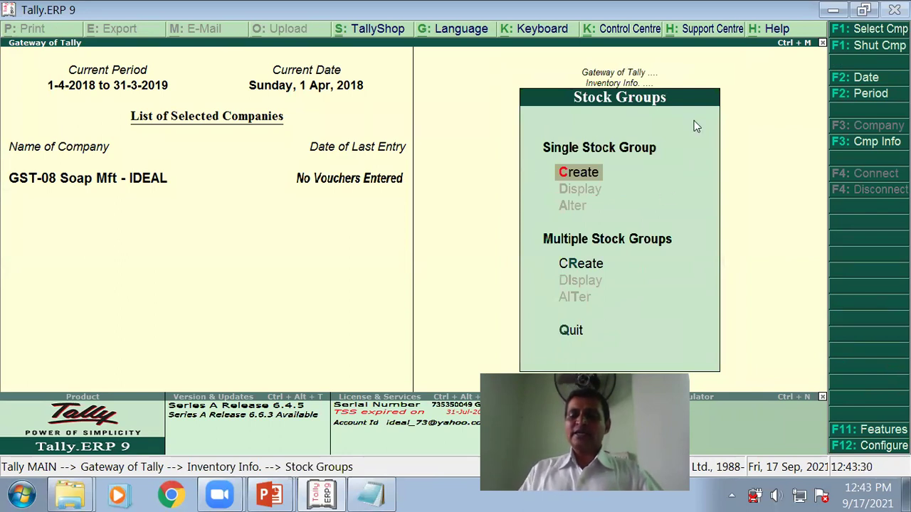
pyautogui.press('Return')
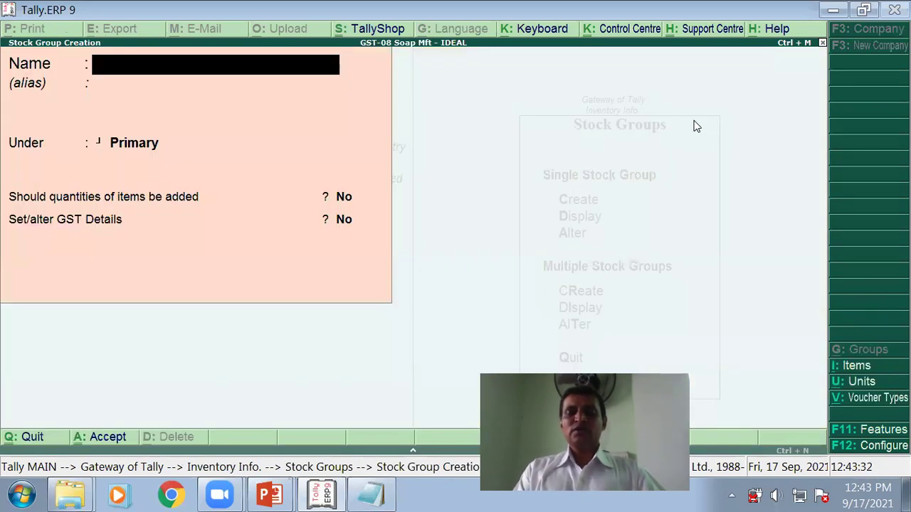
# Step: Create and save stock group 'Raw Material' under Primary, with item quantities added set to Yes
pyautogui.write('R')
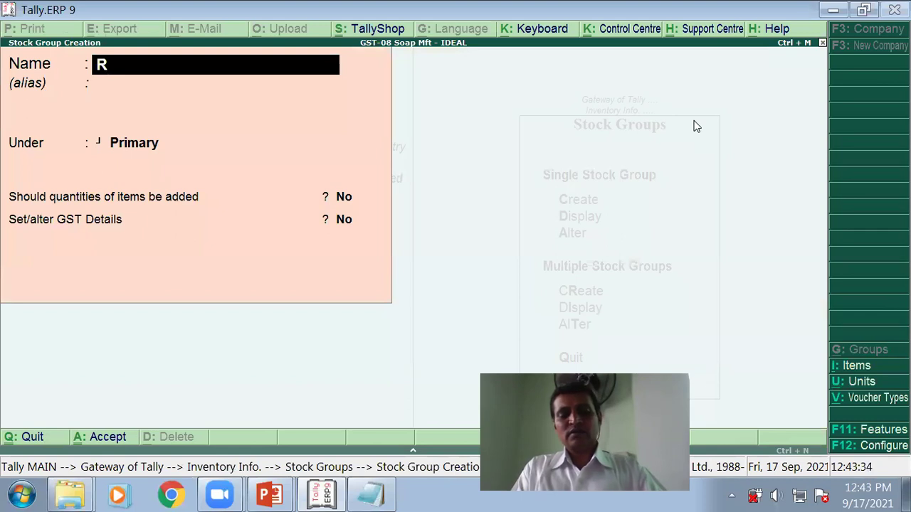
pyautogui.write('aw Mat')
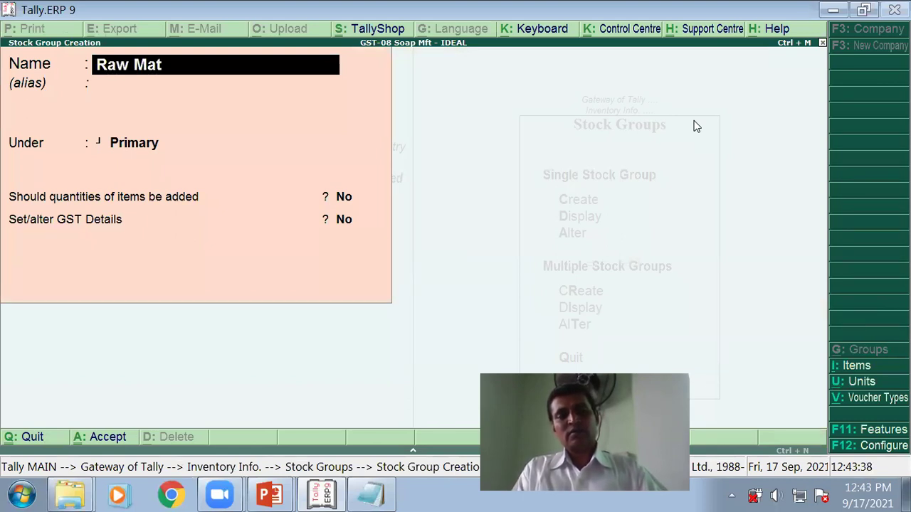
pyautogui.write('erial')
pyautogui.press('Return')
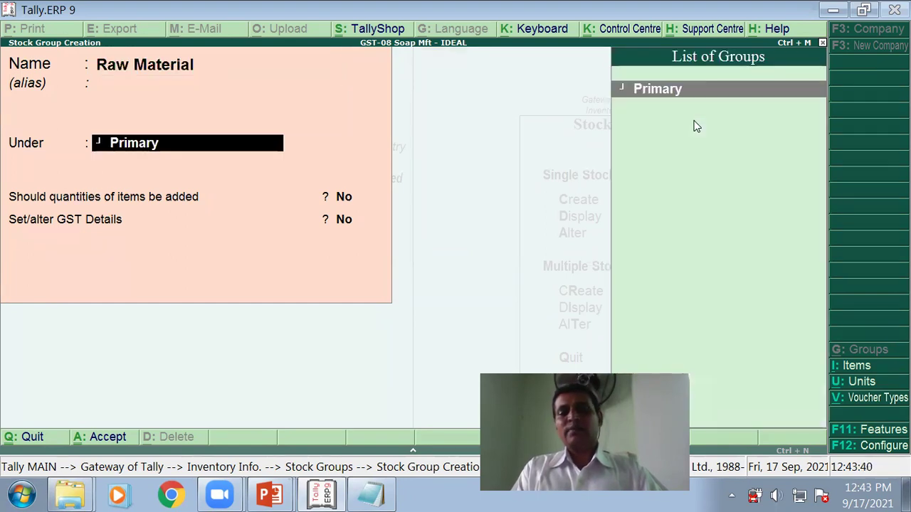
pyautogui.press('Return')
pyautogui.write('y')
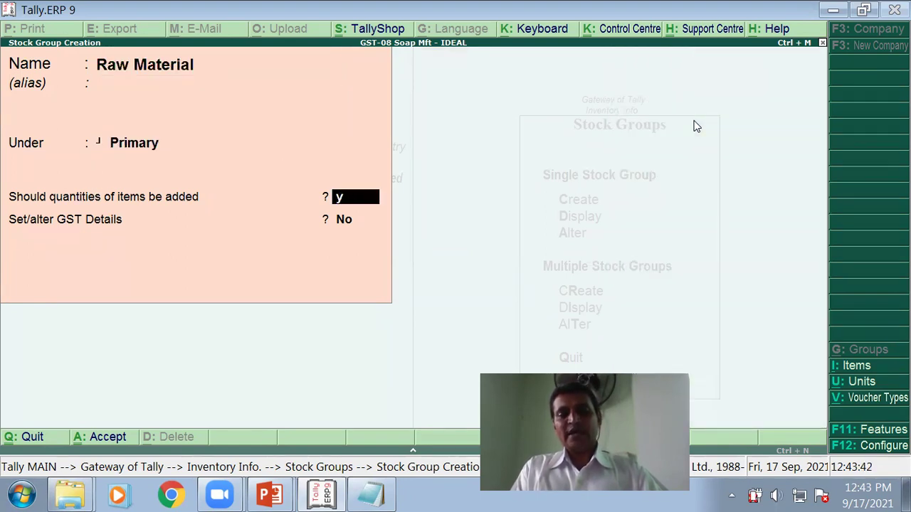
pyautogui.press('Return')
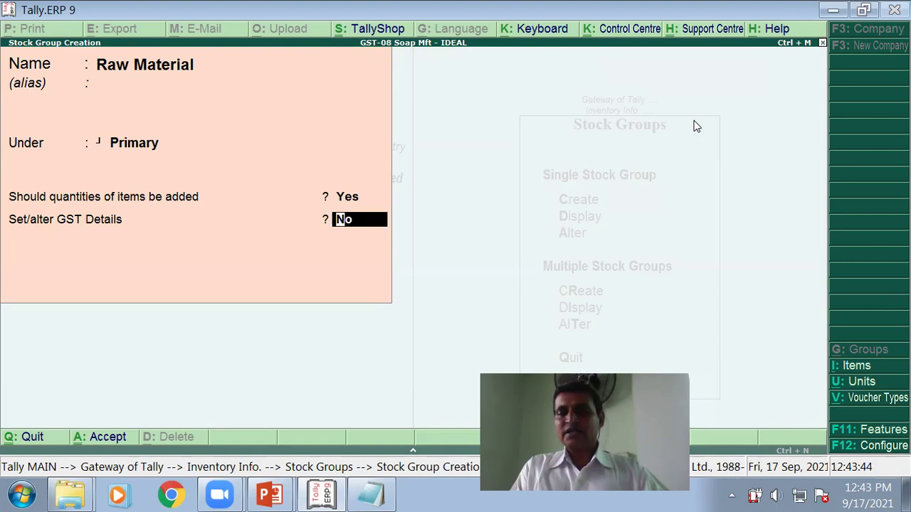
pyautogui.press('Return')
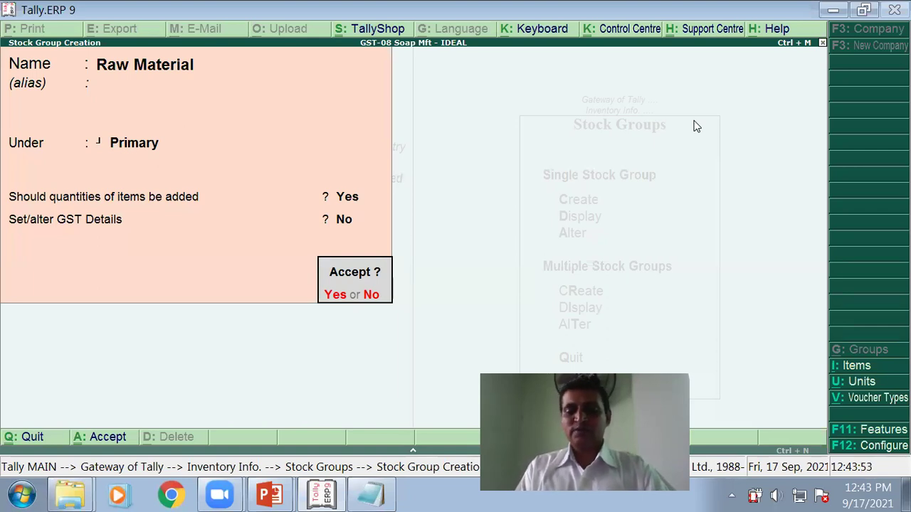
pyautogui.press('y')
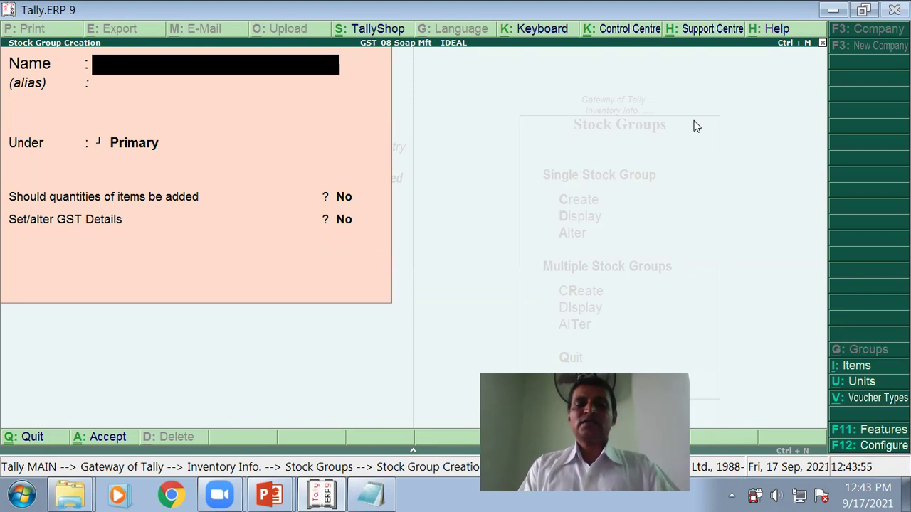
# Step: Create stock group 'Finish Goods' under Primary with item quantities added set to Yes
pyautogui.write('Finish Goods')
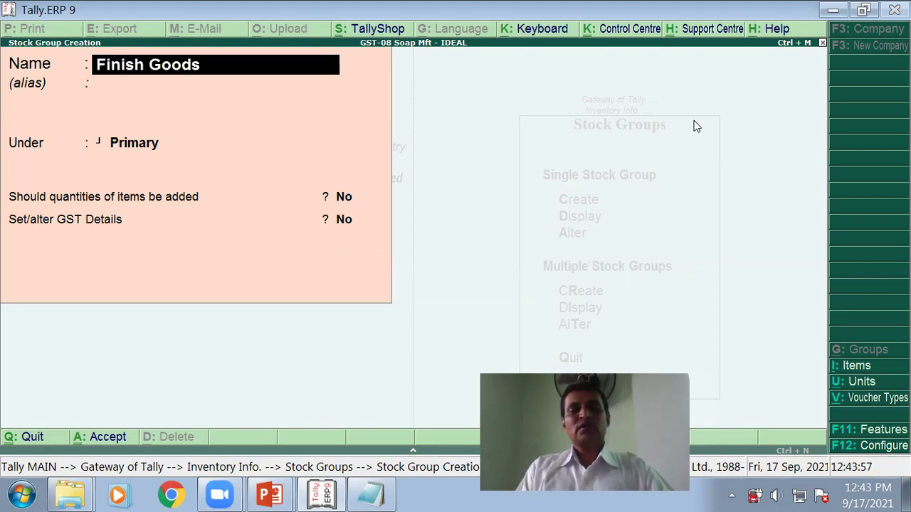
pyautogui.press('Return')
pyautogui.press('Return')
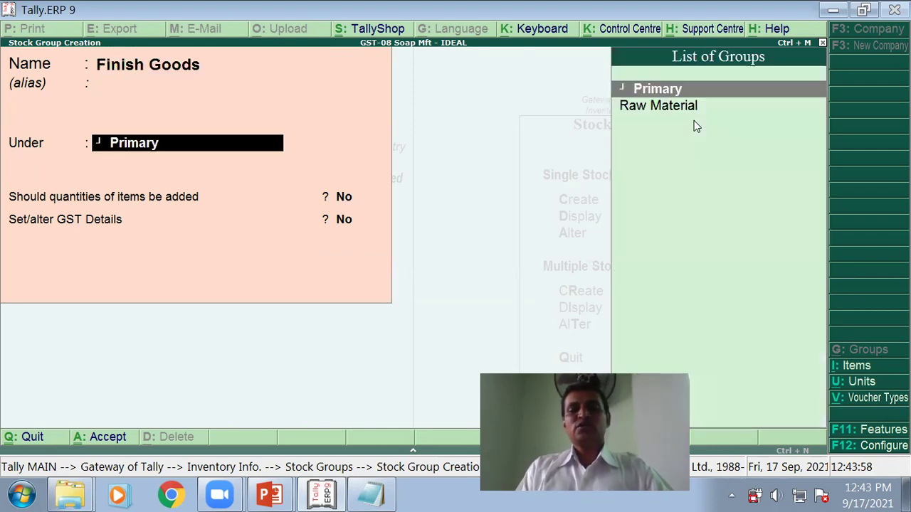
pyautogui.press('Return')
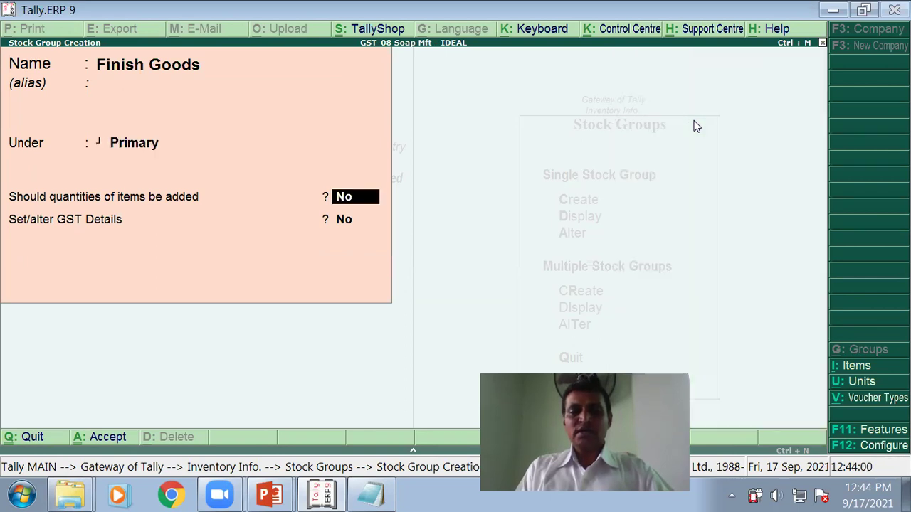
pyautogui.write('y')
pyautogui.press('Return')
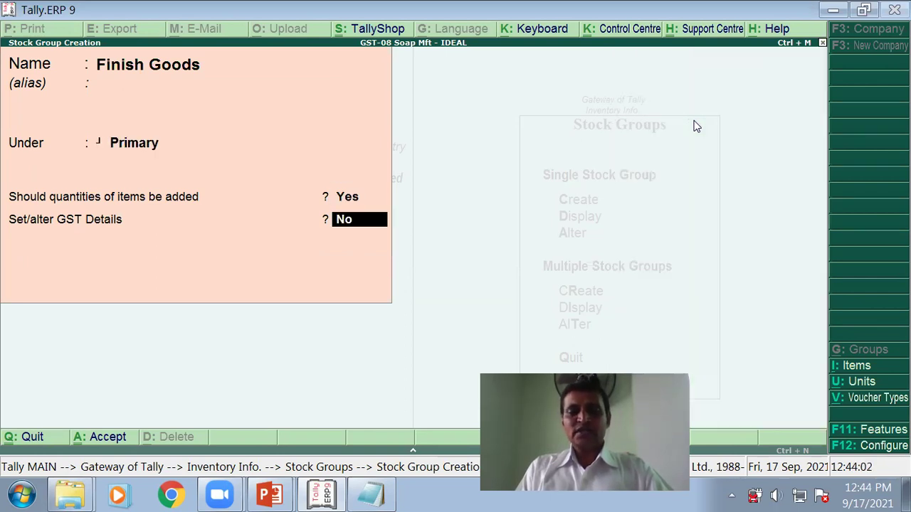
pyautogui.press('Return')
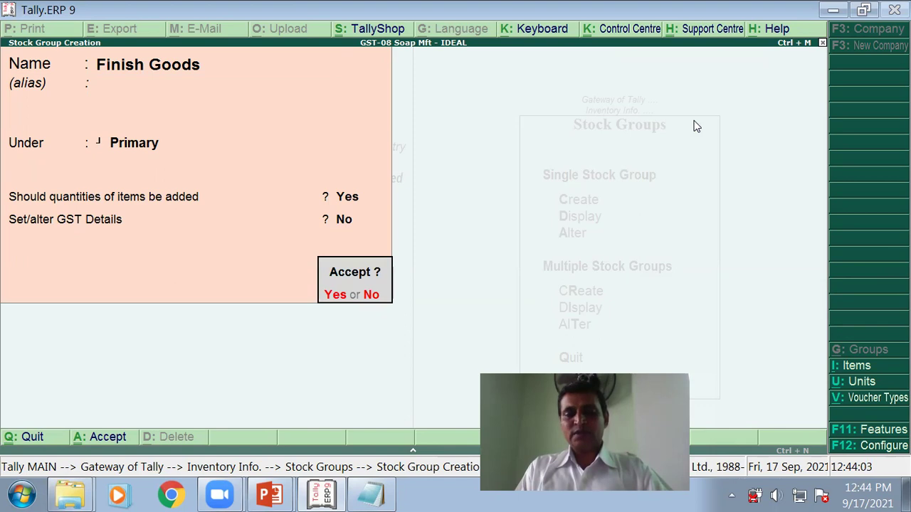
pyautogui.press('Return')
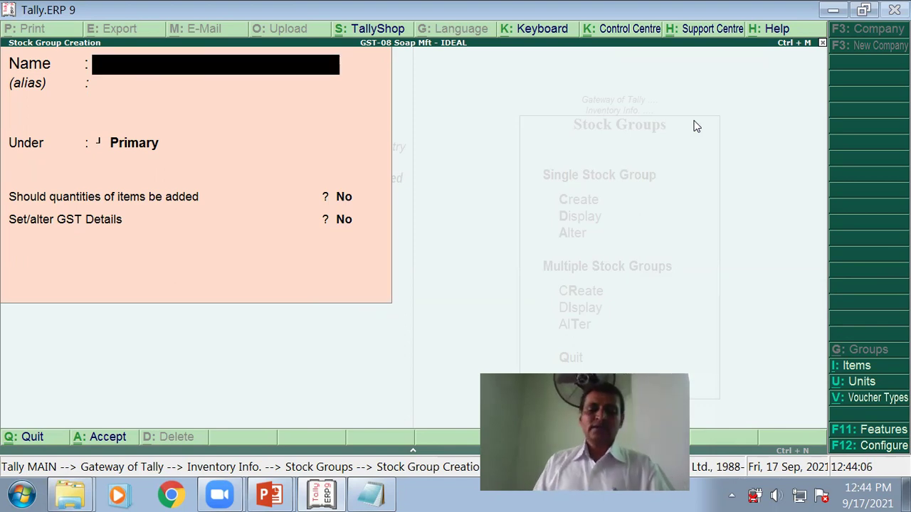
# Step: Back out of stock group creation and advance the presentation to the Stock Items slide
pyautogui.press('Escape')
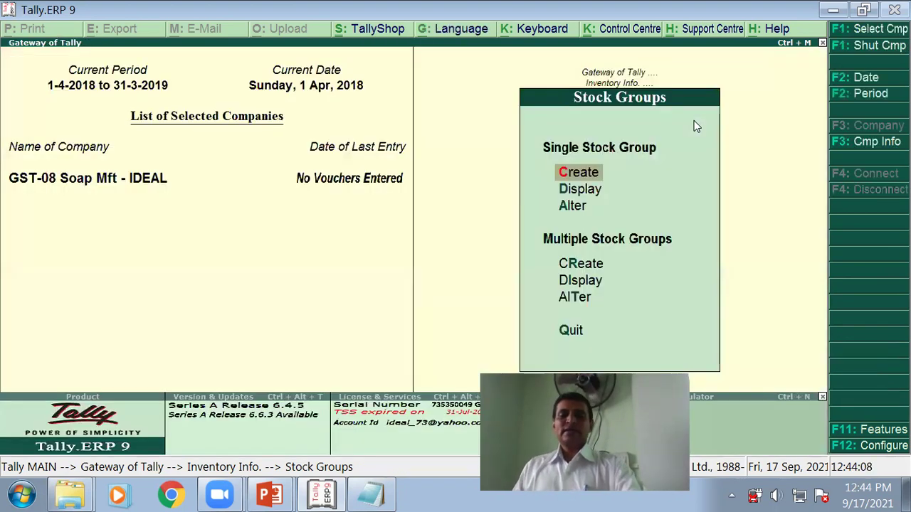
pyautogui.press('Escape')
pyautogui.press('Escape')
pyautogui.hotkey('alt', 'Tab')
pyautogui.press('Right')
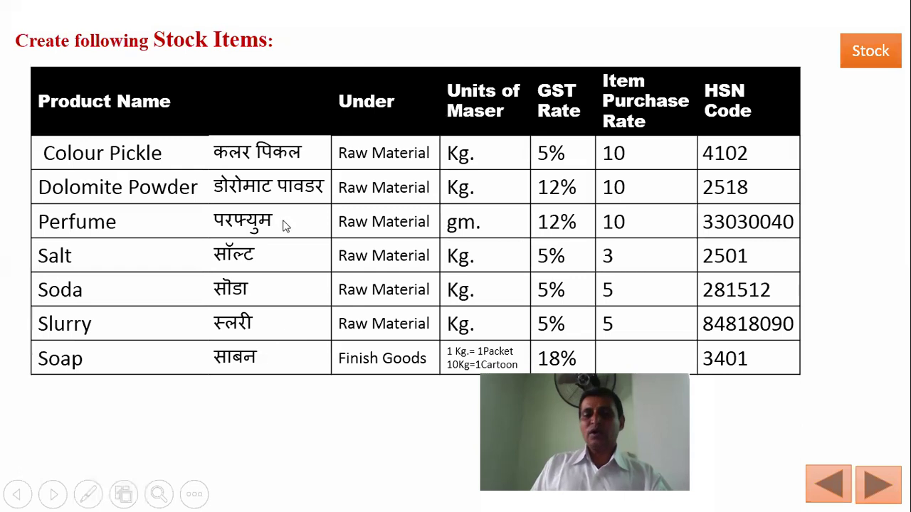
# Step: Bring the Notepad window up over the Stock Items slide
pyautogui.hotkey('alt', 'Tab')
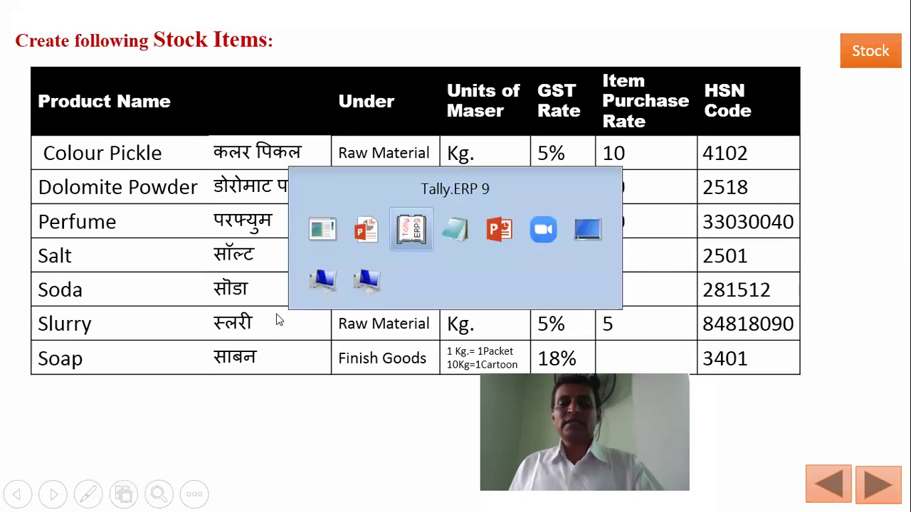
pyautogui.hotkey('alt', 'Tab')
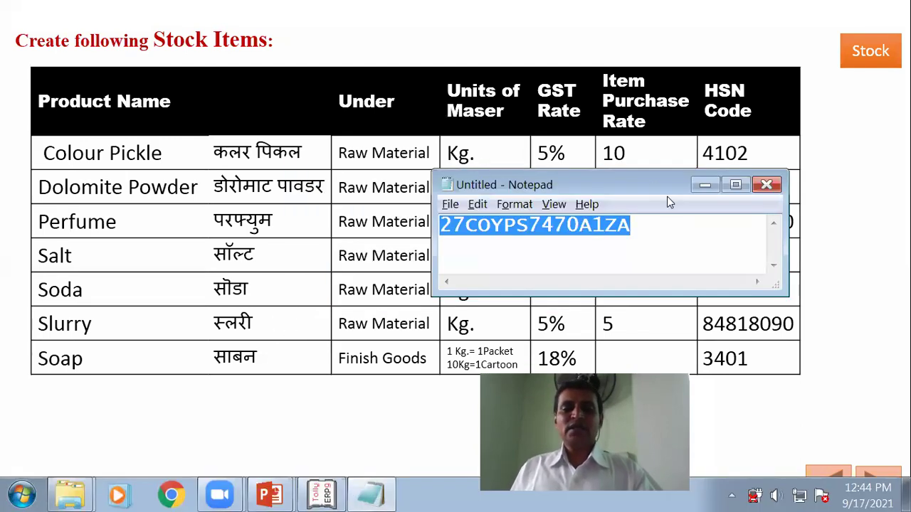
# Step: Type Colour Pickel, Dolomite Powder, Perfume, Salt, Soda and Slurry on separate lines
pyautogui.write('Co')
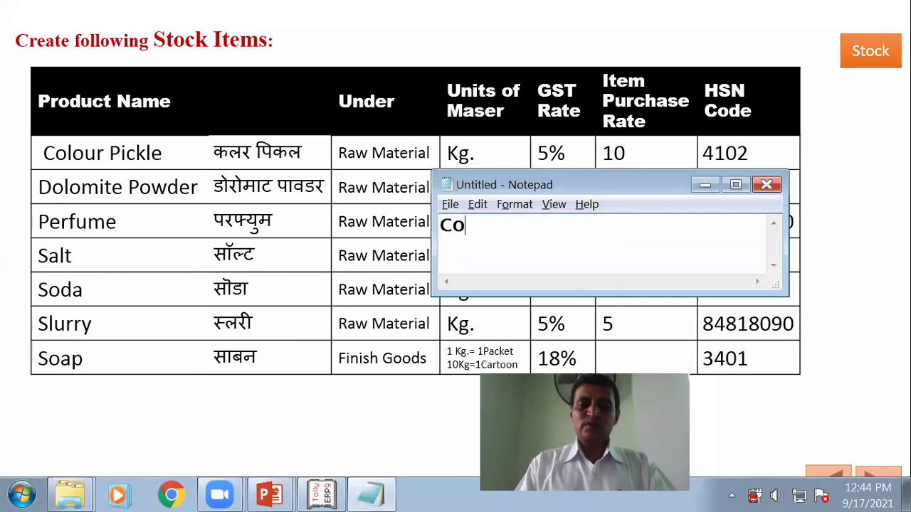
pyautogui.write('l')
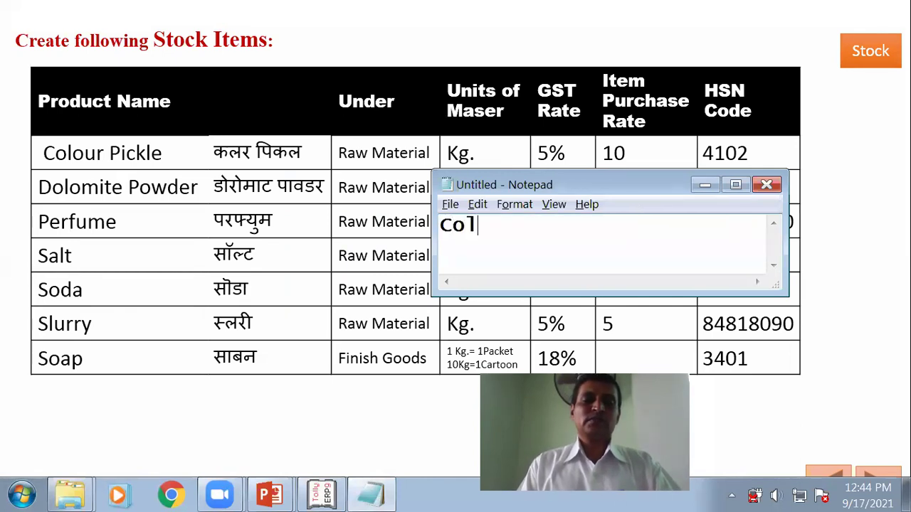
pyautogui.write('our P')
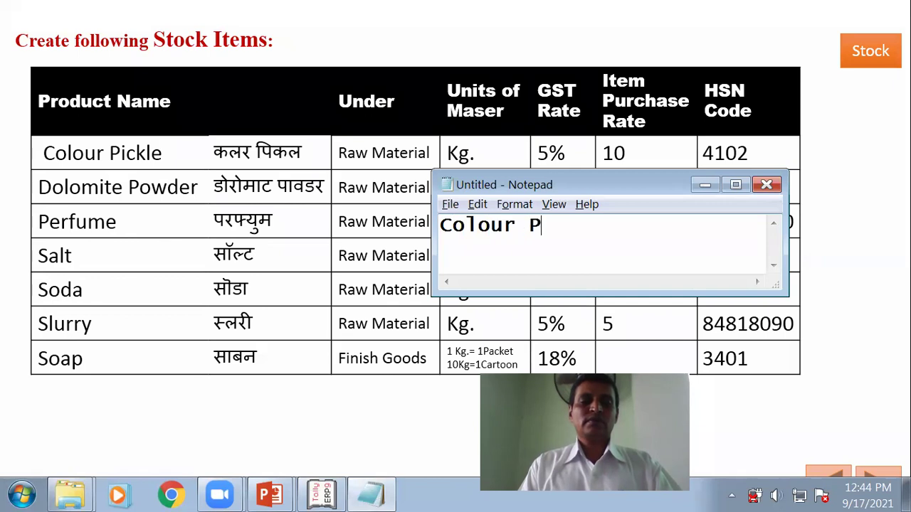
pyautogui.write('ickel')
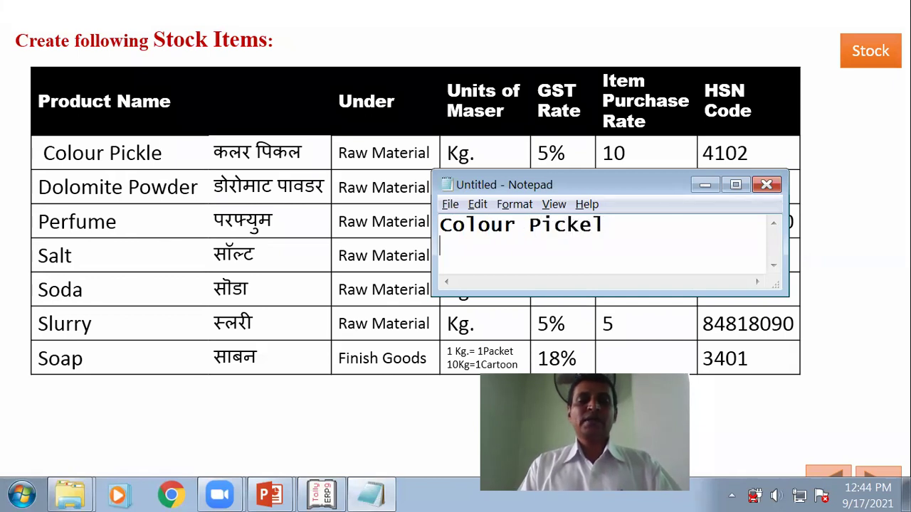
pyautogui.press('Return')
pyautogui.write('Dol')
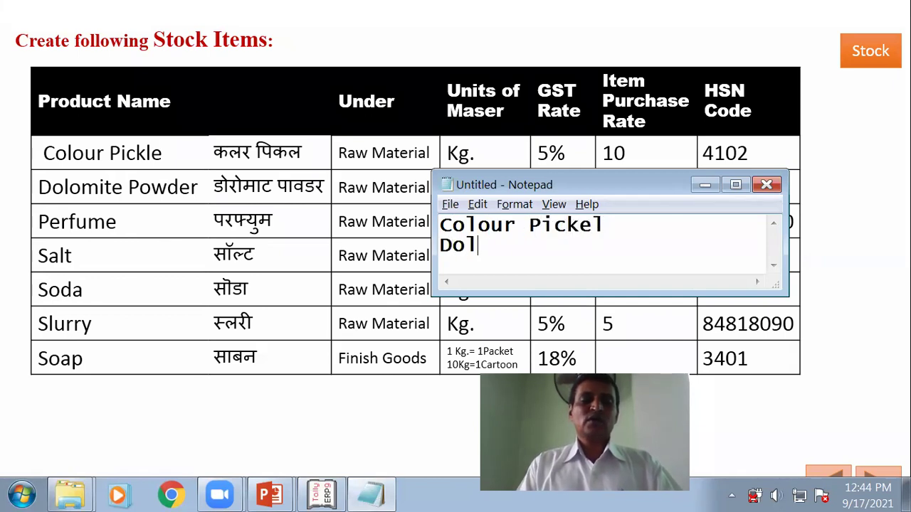
pyautogui.write('omite Powder')
pyautogui.press('Return')
pyautogui.write('Perfume')
pyautogui.press('Return')
pyautogui.write('Salt')
pyautogui.press('Return')
pyautogui.write('So')
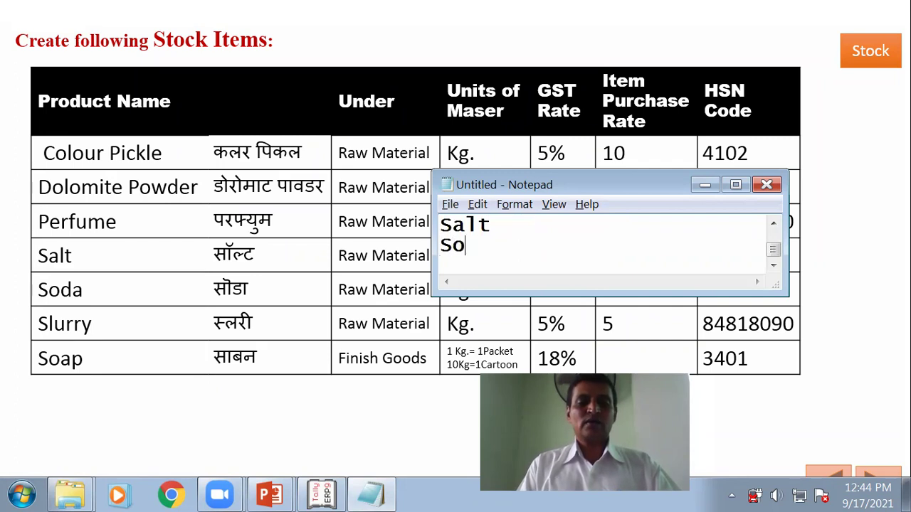
pyautogui.write('da')
pyautogui.press('Return')
pyautogui.write('Slurry')
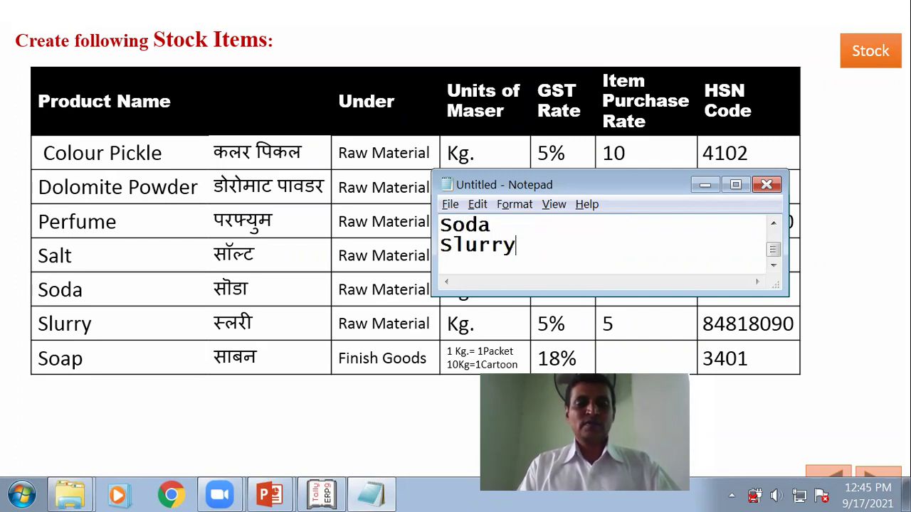
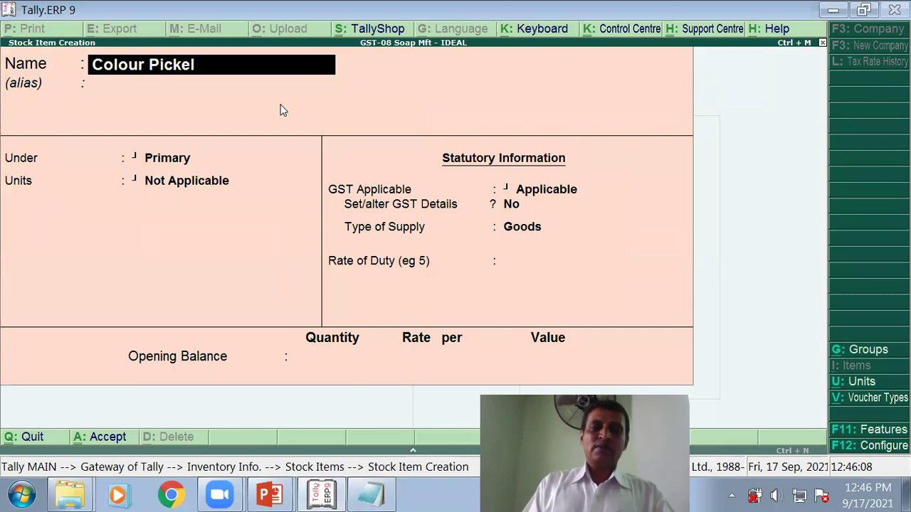
# Step: File the Colour Pickel stock item under the Raw Material group
pyautogui.press('Return')
pyautogui.press('Return')
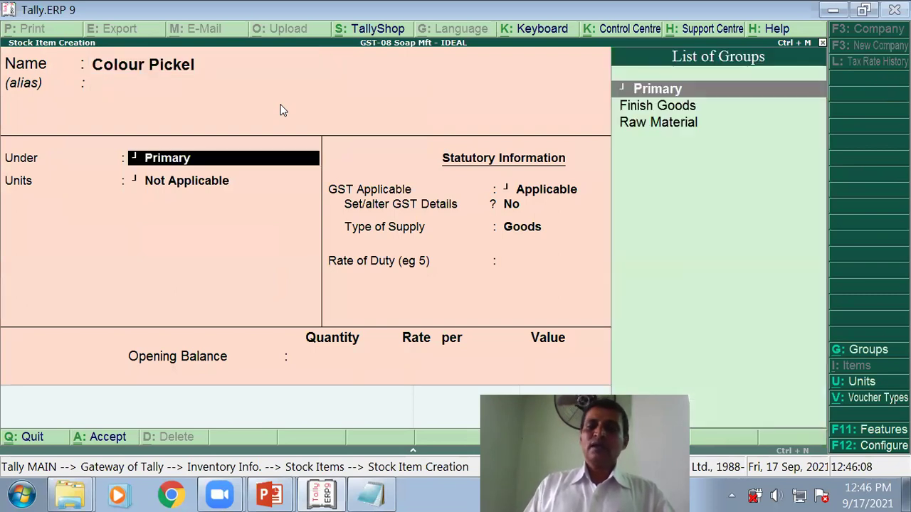
pyautogui.press('Down')
pyautogui.press('Down')
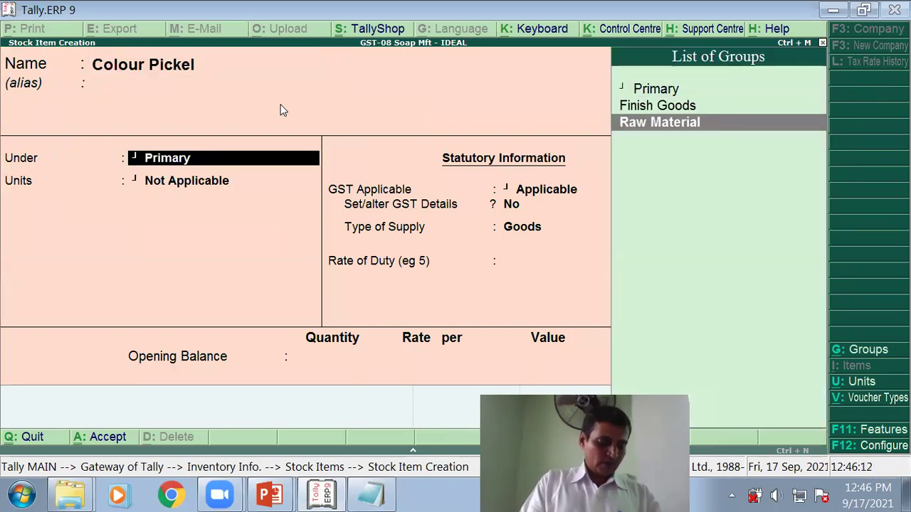
pyautogui.press('Return')
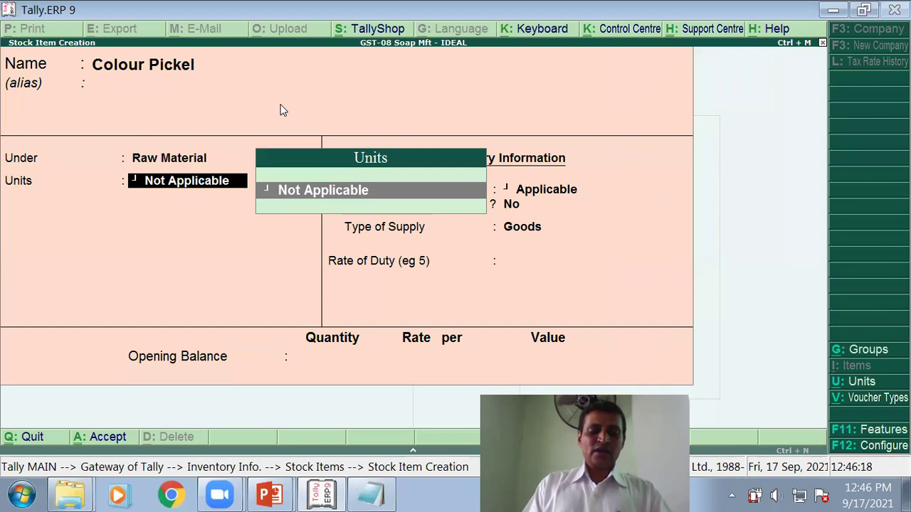
# Step: Create a new Kg. unit with UQC Not Applicable and 2 decimal places
pyautogui.hotkey('alt', 'c')
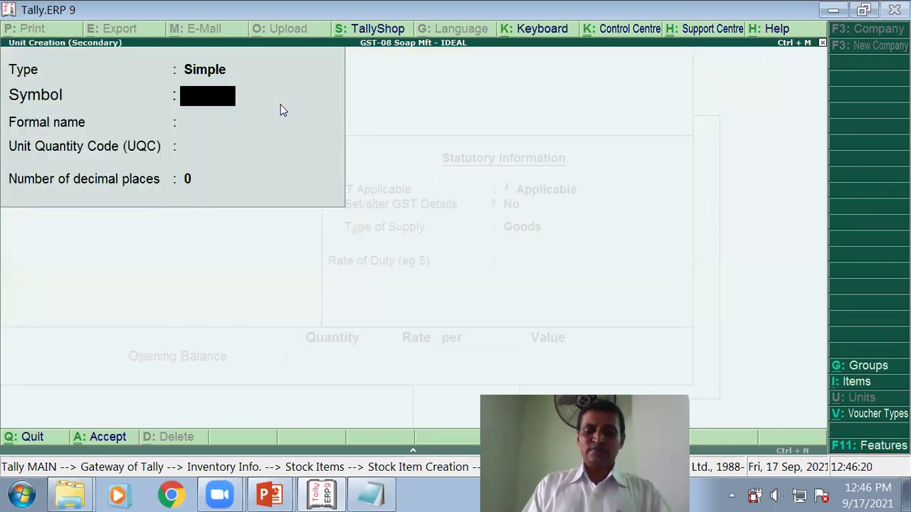
pyautogui.write('Kg.')
pyautogui.press('Return')
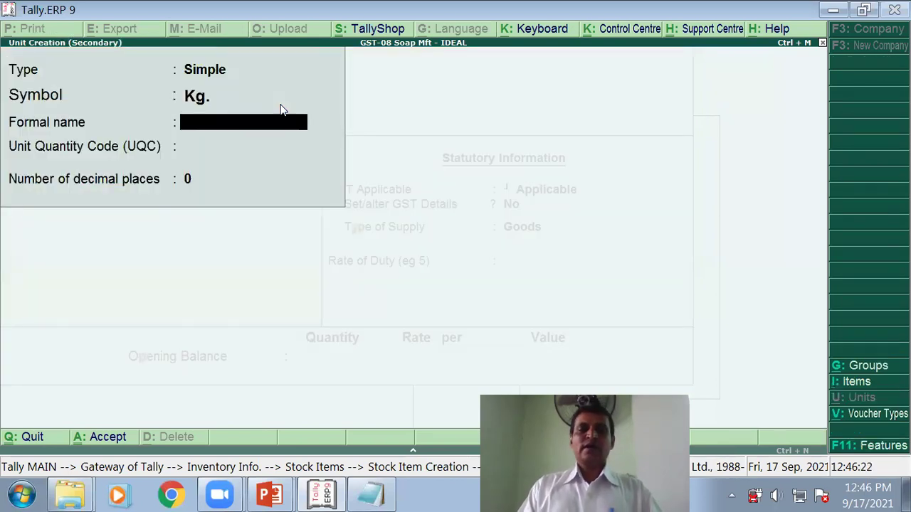
pyautogui.press('Return')
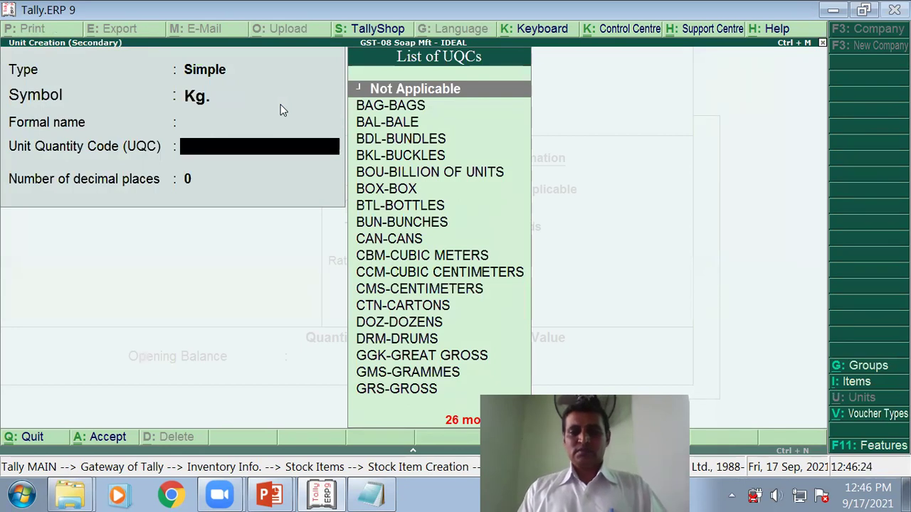
pyautogui.press('Return')
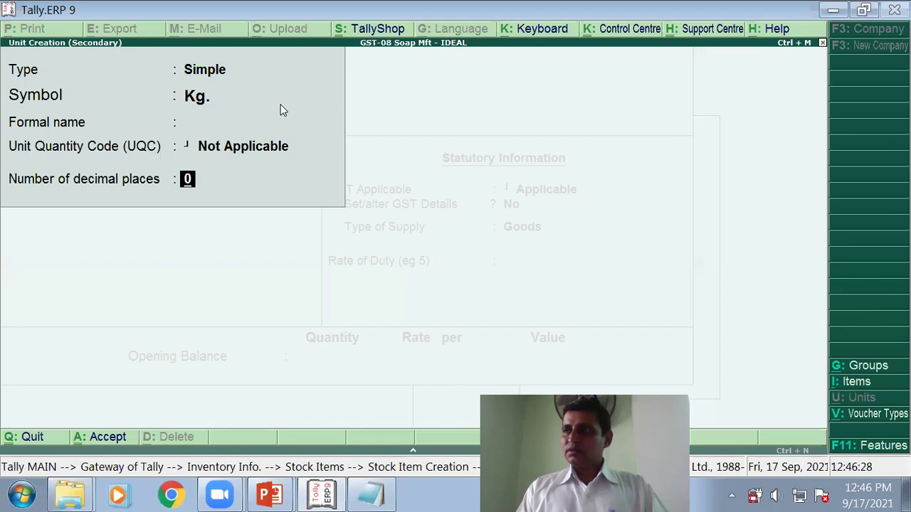
pyautogui.write('2')
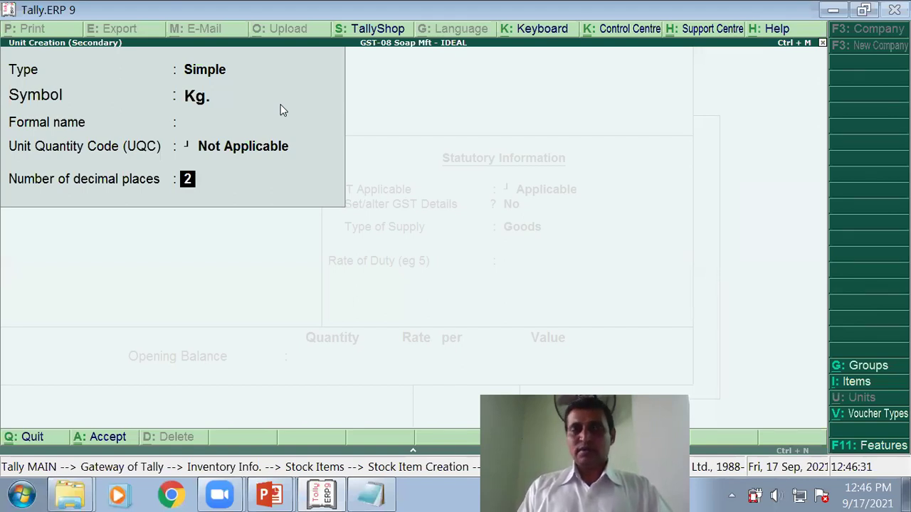
pyautogui.press('Return')
pyautogui.press('Return')
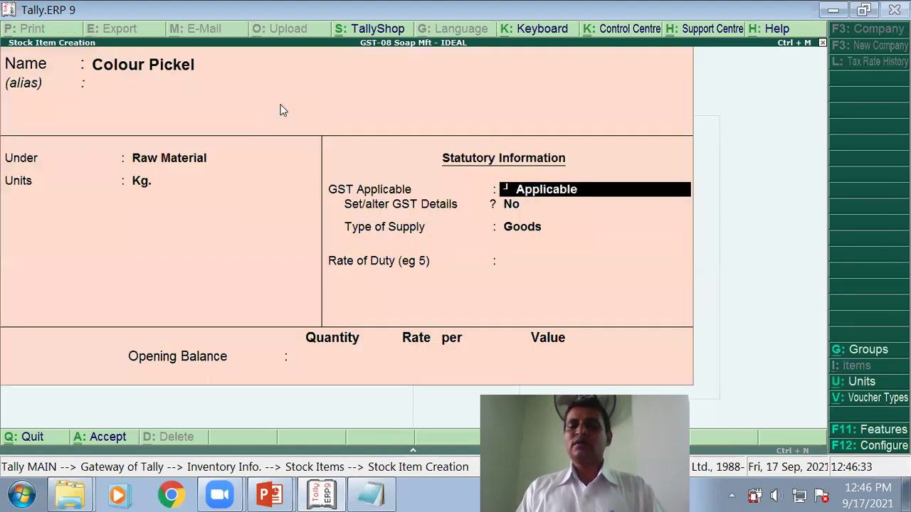
# Step: Turn on GST details for Colour Pickel and enter HSN code 1234
pyautogui.press('Return')
pyautogui.write('y')
pyautogui.press('Return')
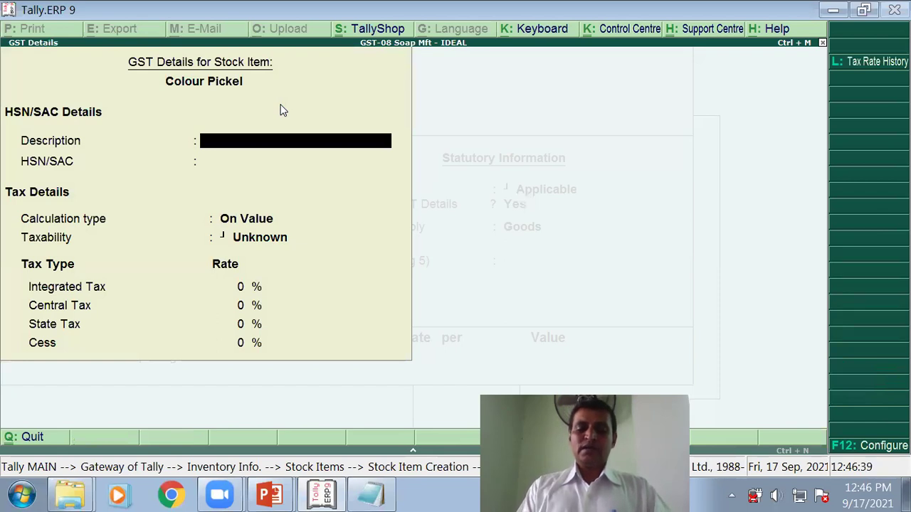
pyautogui.press('Return')
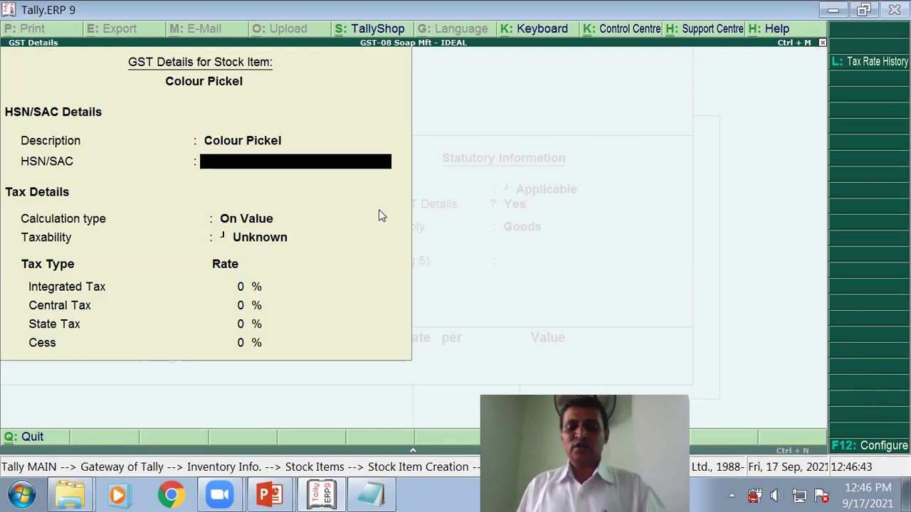
pyautogui.write('1234')
pyautogui.press('Return')
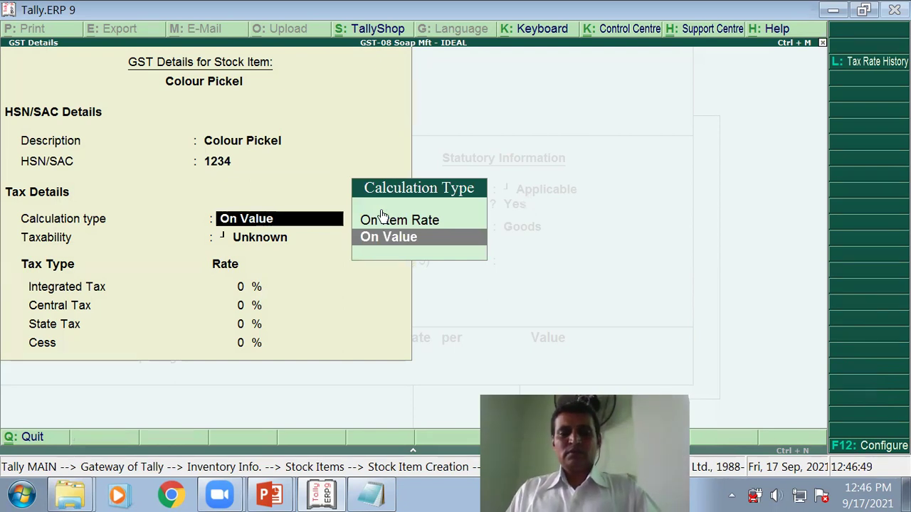
# Step: Check the reference slide and correct the HSN code to 4102
pyautogui.hotkey('alt', 'Tab')
pyautogui.hotkey('alt', 'Tab')
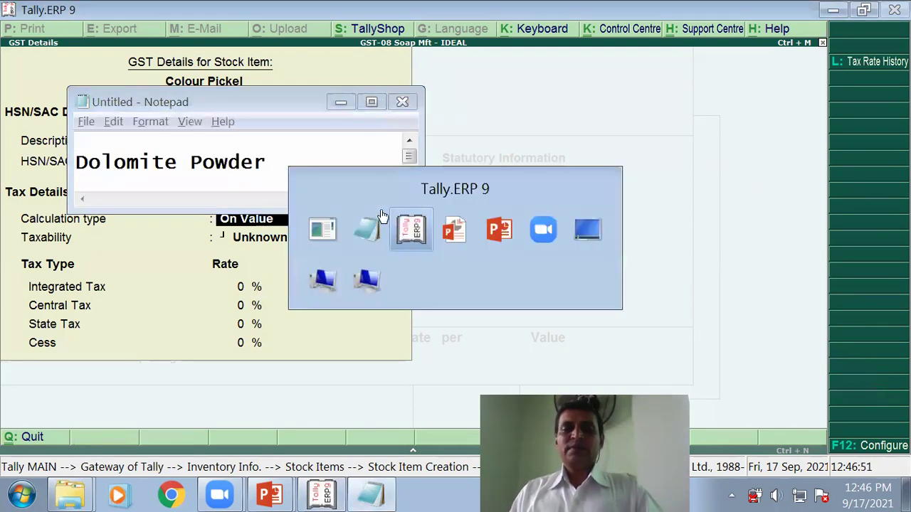
pyautogui.hotkey('alt', 'Tab')
pyautogui.hotkey('alt', 'Tab')
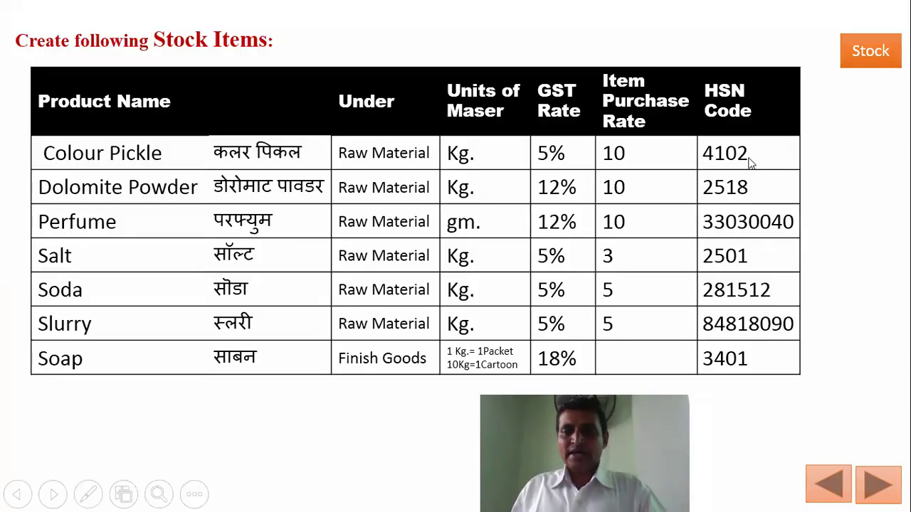
pyautogui.hotkey('alt', 'Tab')
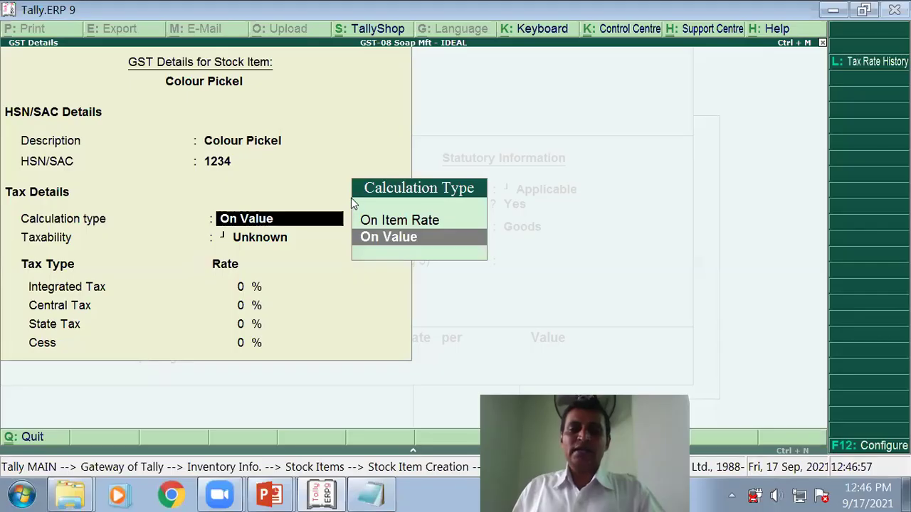
pyautogui.press('BackSpace')
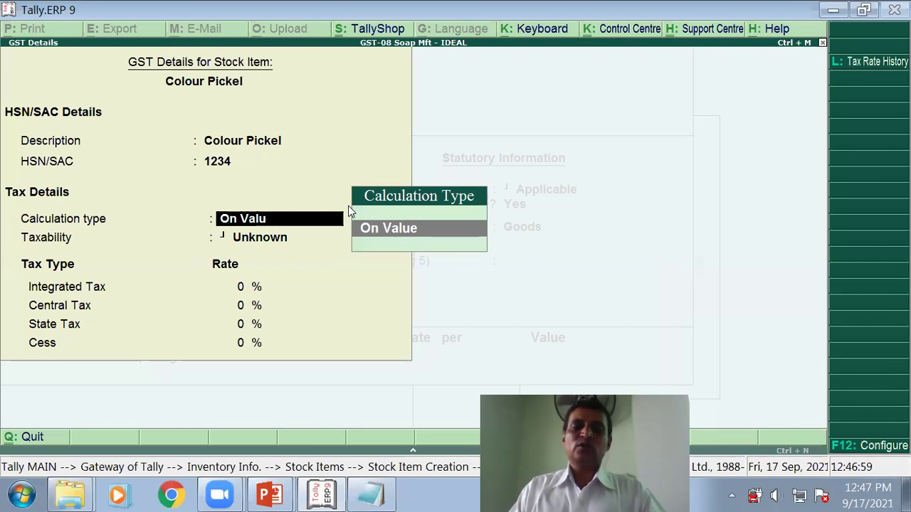
pyautogui.press('BackSpace')
pyautogui.press('BackSpace')
pyautogui.press('BackSpace')
pyautogui.press('BackSpace')
pyautogui.press('BackSpace')
pyautogui.press('BackSpace')
pyautogui.press('BackSpace')
pyautogui.press('BackSpace')
pyautogui.write('4102')
pyautogui.press('Return')
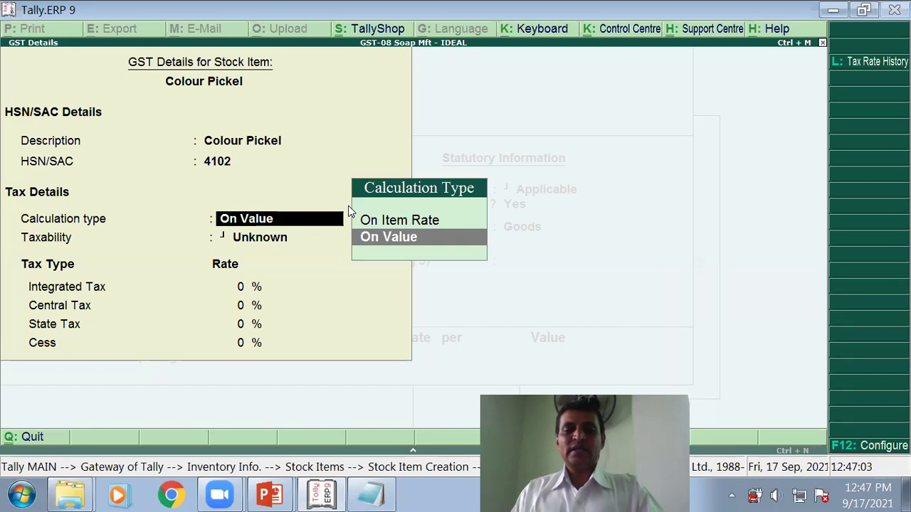
# Step: Make Colour Pickel Taxable at 5% integrated tax as Goods, and save it
pyautogui.press('Return')
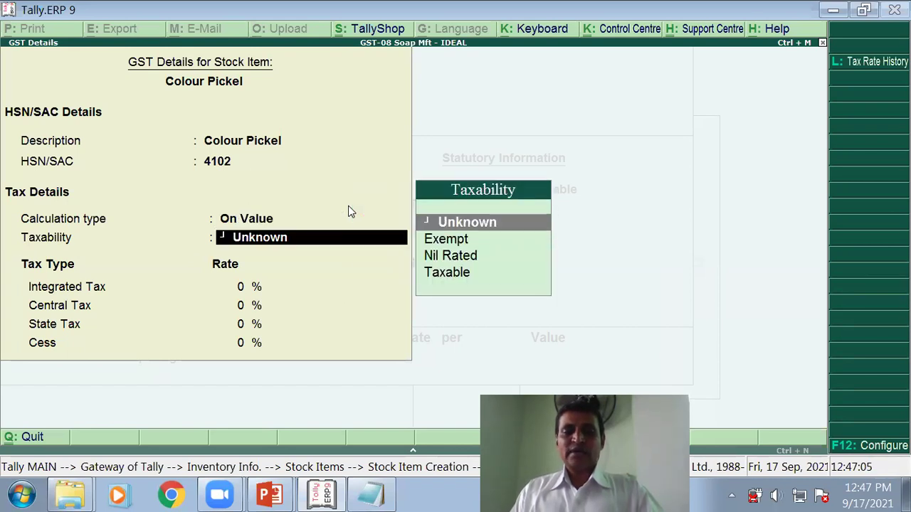
pyautogui.press('Down')
pyautogui.press('Down')
pyautogui.press('Down')
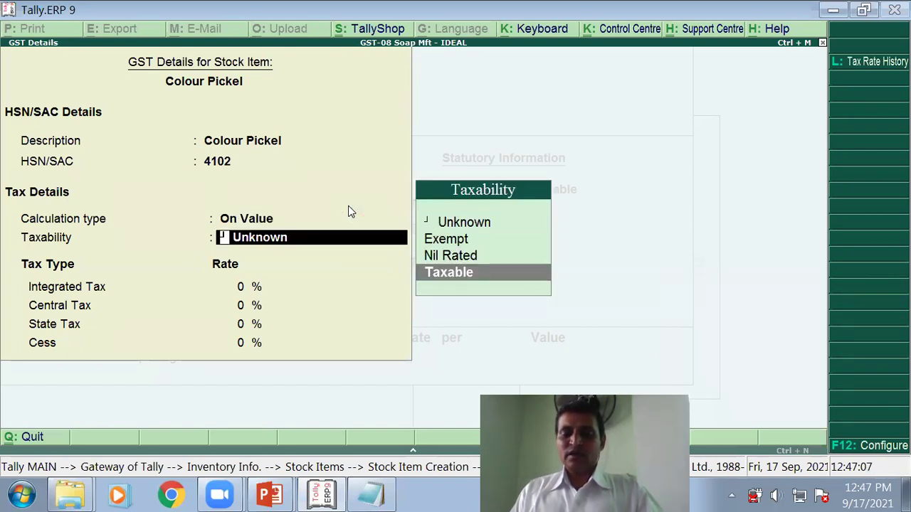
pyautogui.press('Return')
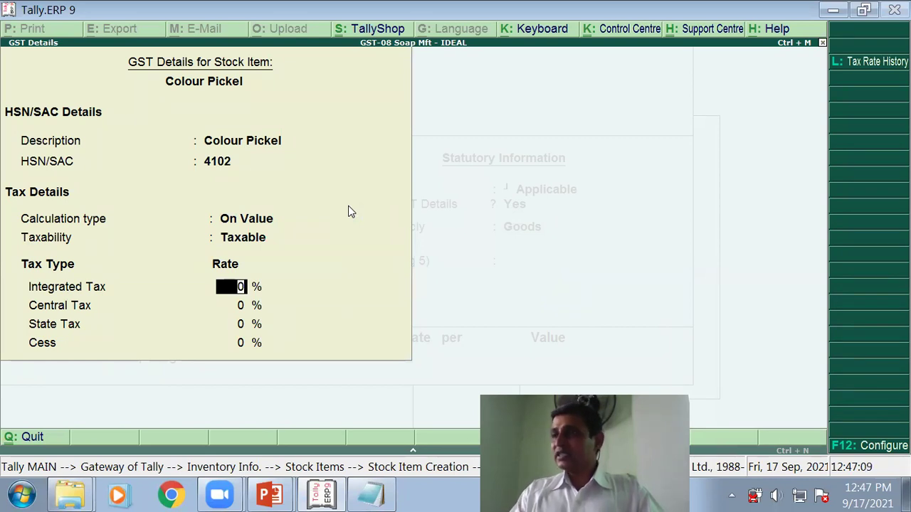
pyautogui.write('5')
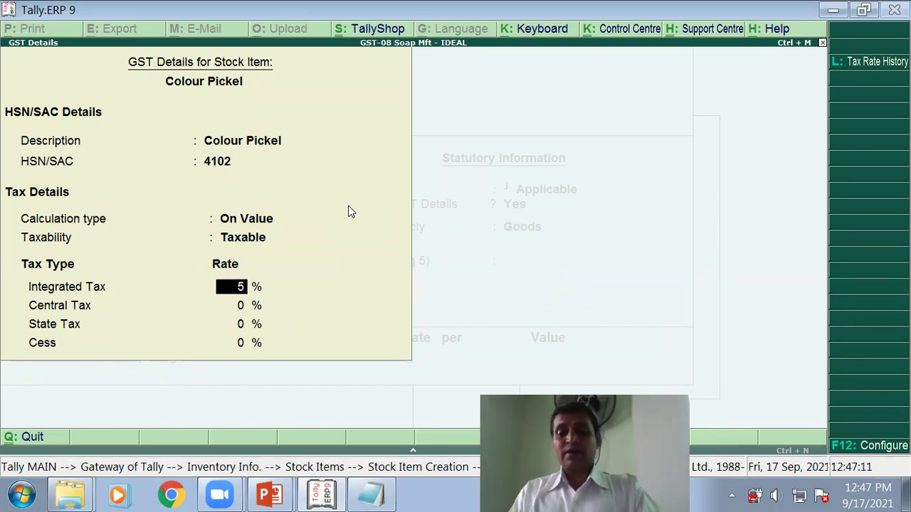
pyautogui.press('Return')
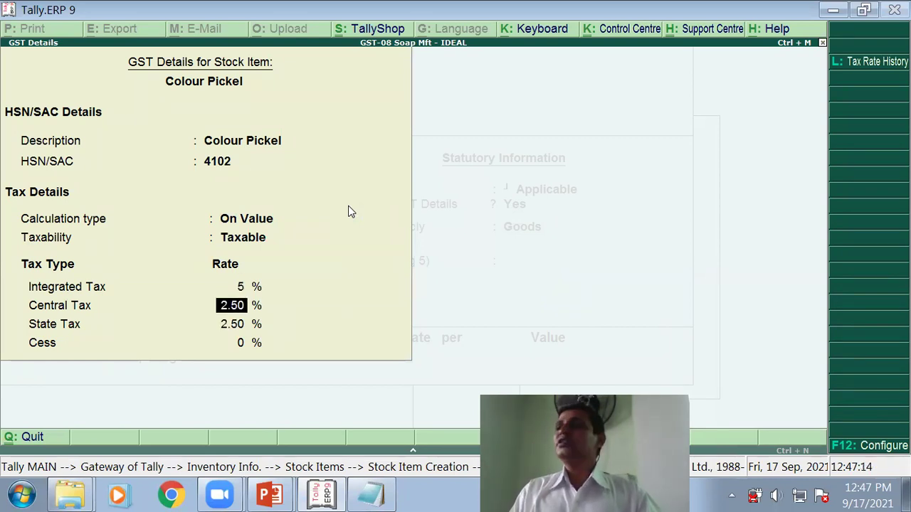
pyautogui.press('Return')
pyautogui.press('Return')
pyautogui.press('Return')
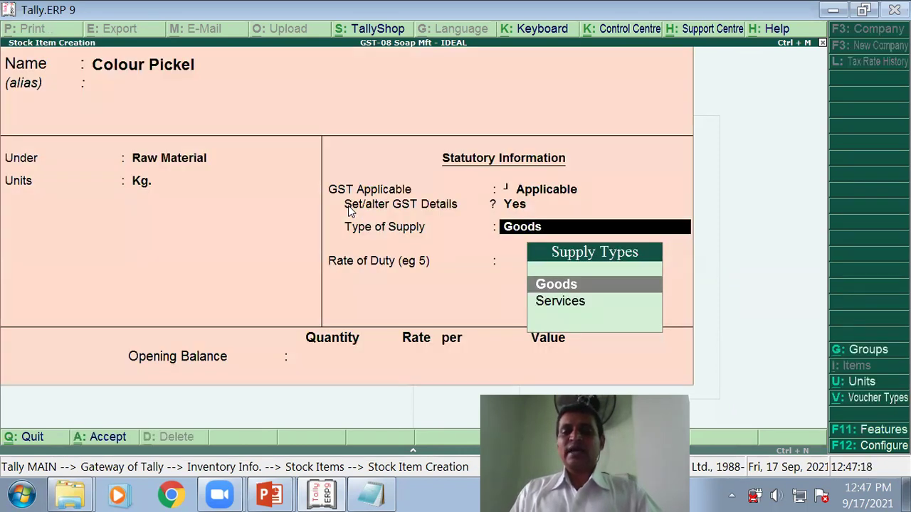
pyautogui.press('Return')
pyautogui.press('Return')
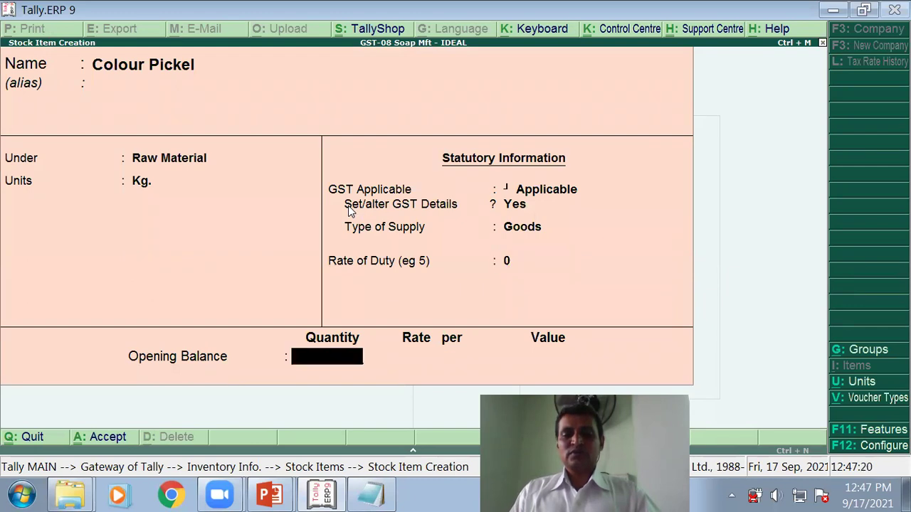
pyautogui.press('Return')
pyautogui.press('y')
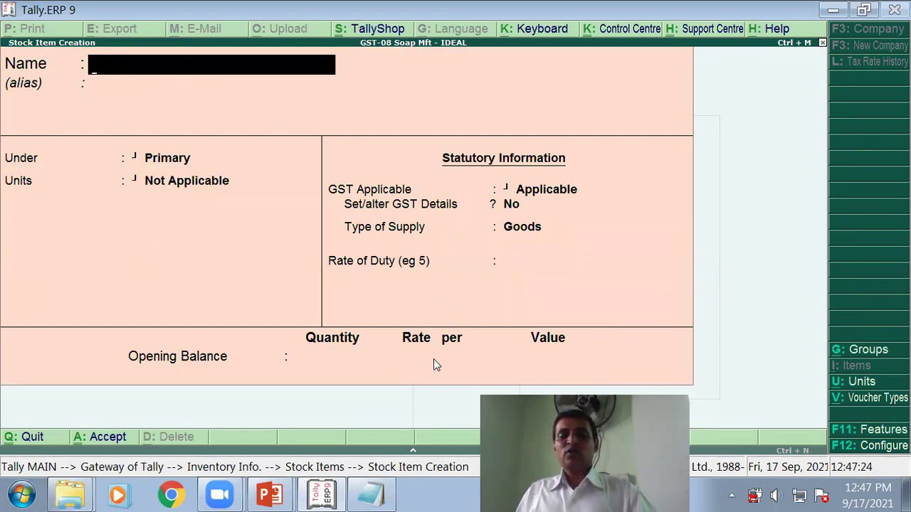
# Step: Copy Dolomite Powder from the note as the item name, under Raw Material in Kg
pyautogui.click(380, 496)
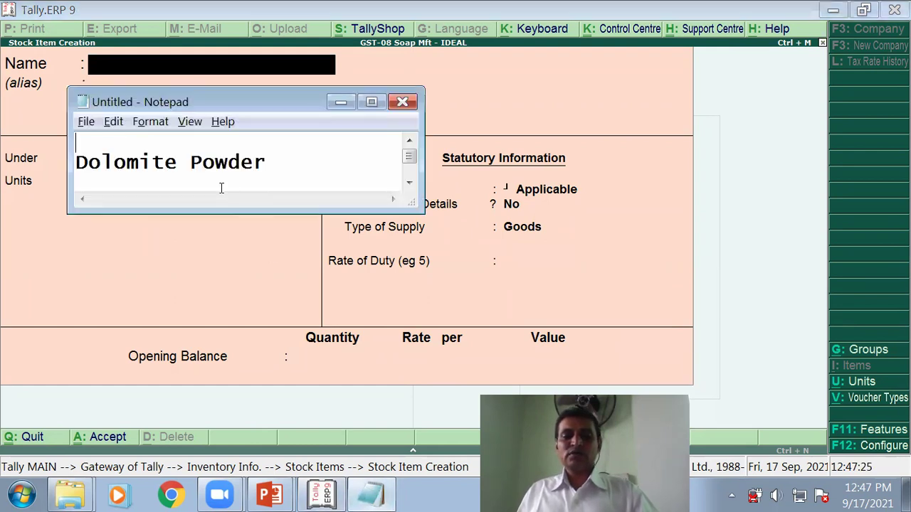
pyautogui.moveTo(296, 158); pyautogui.dragTo(60, 158)
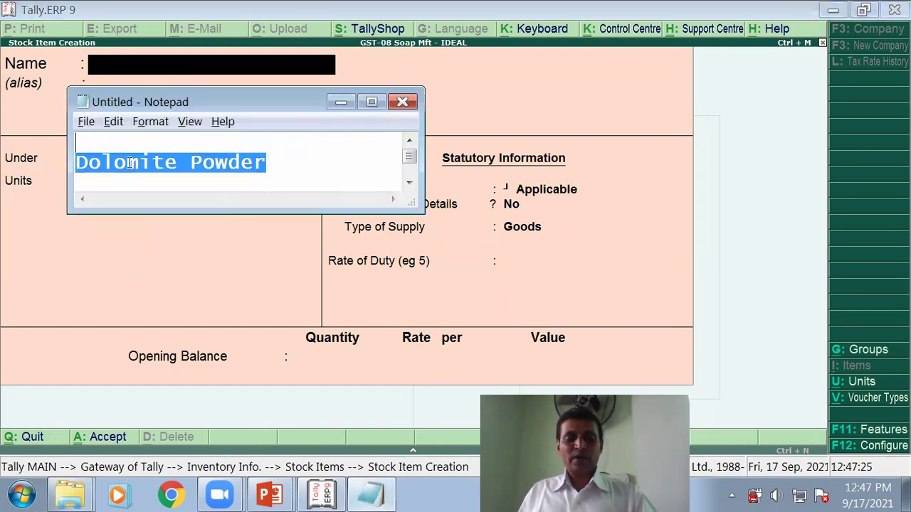
pyautogui.write('Perfume')
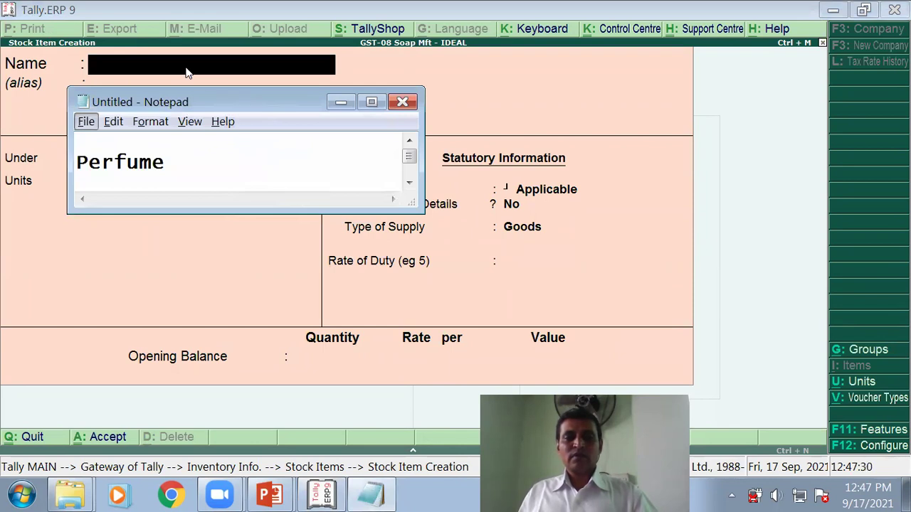
pyautogui.hotkey('alt', 'Tab')
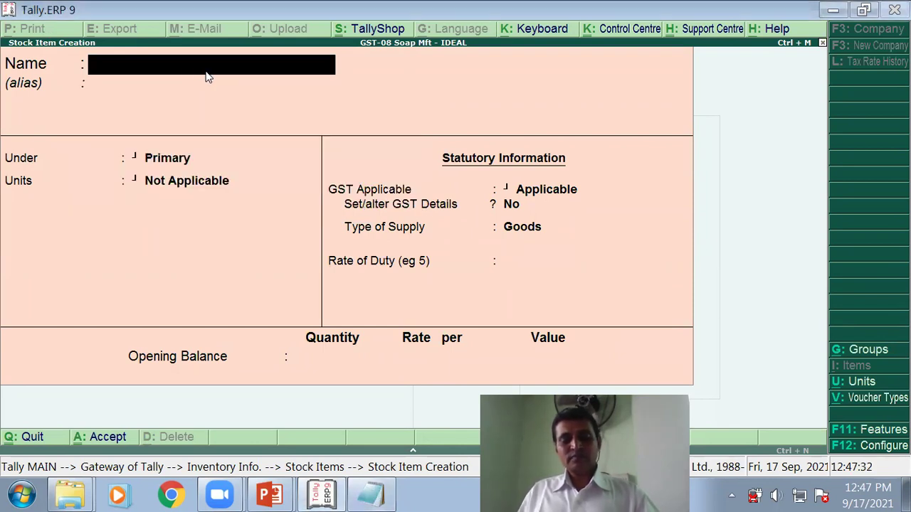
pyautogui.hotkey('ctrl', 'alt', 'v')
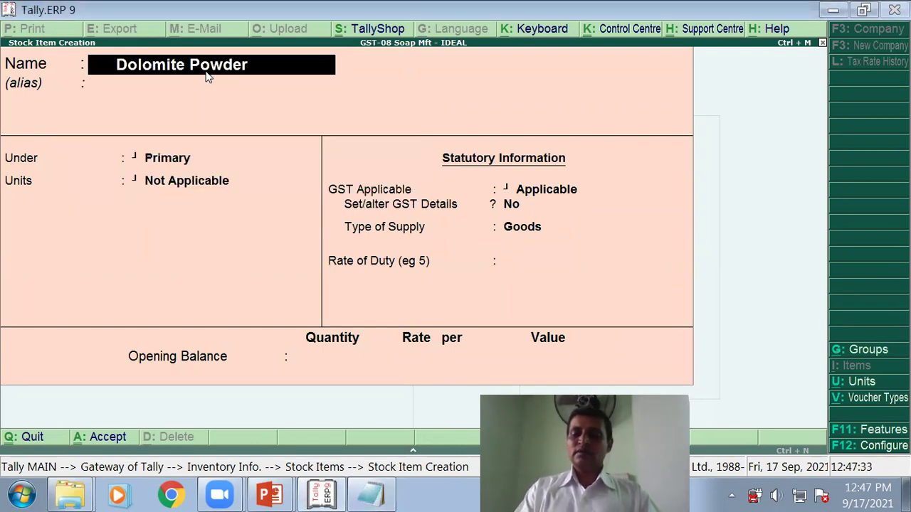
pyautogui.press('Home')
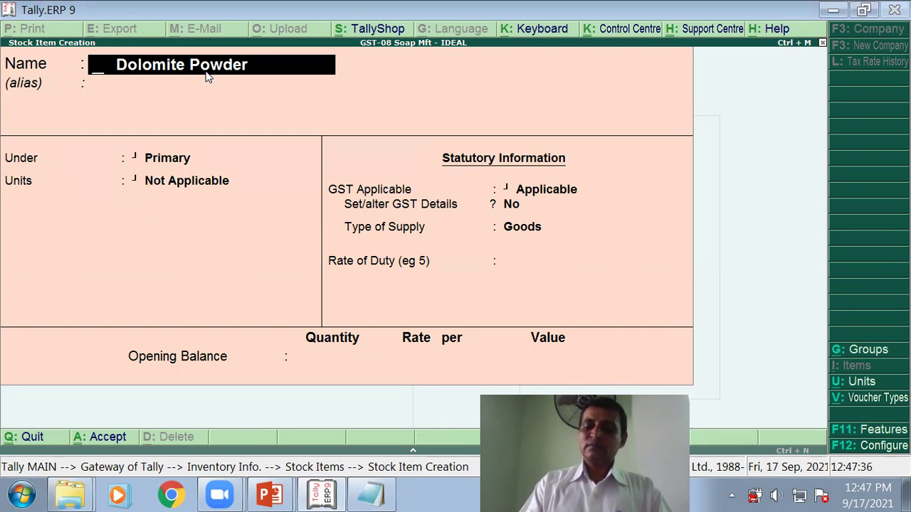
pyautogui.press('Delete')
pyautogui.press('Delete')
pyautogui.press('Delete')
pyautogui.press('Delete')
pyautogui.press('Delete')
pyautogui.press('Delete')
pyautogui.press('Return')
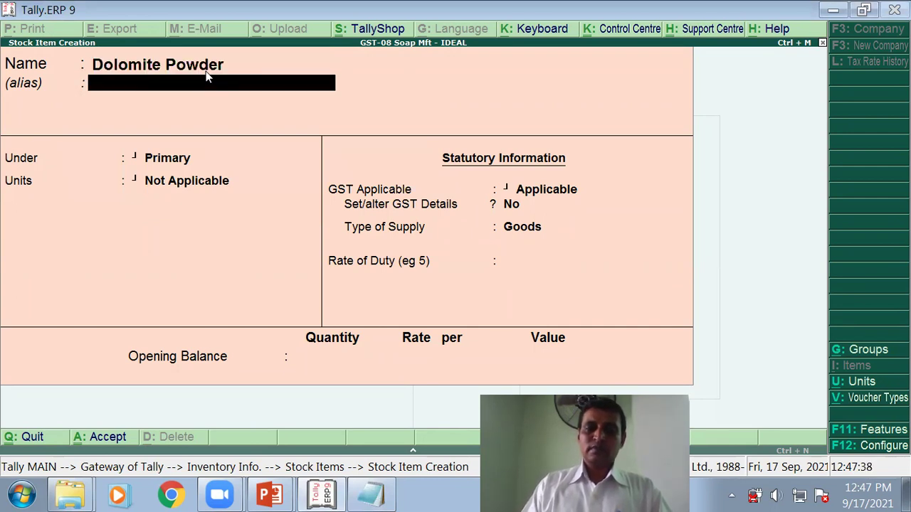
pyautogui.press('Return')
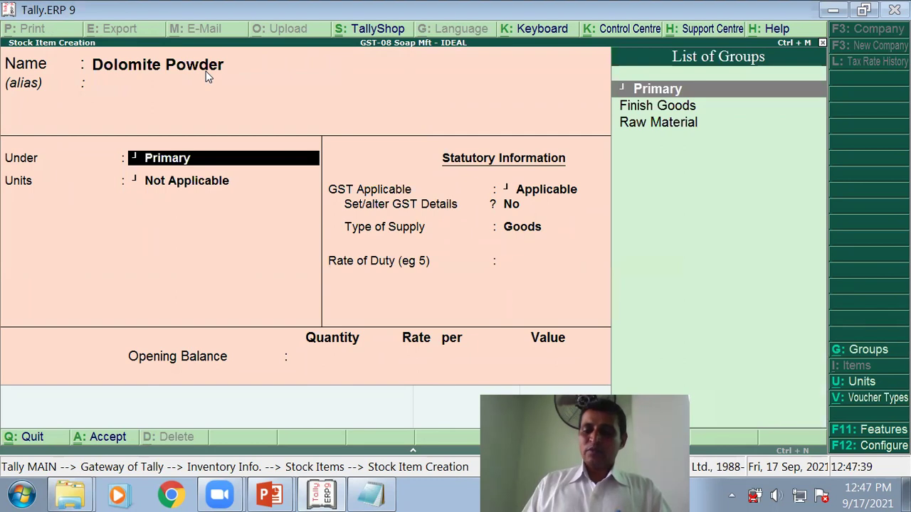
pyautogui.press('Down')
pyautogui.press('Down')
pyautogui.press('Return')
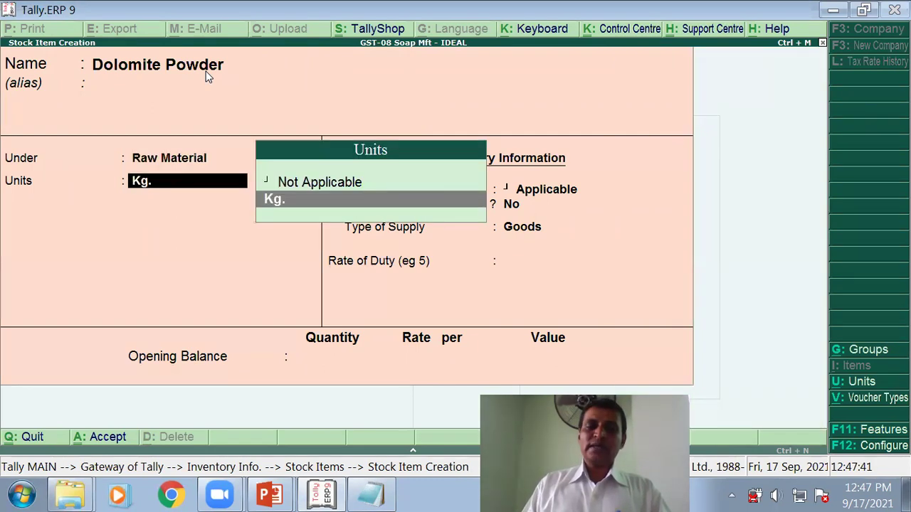
pyautogui.press('Return')
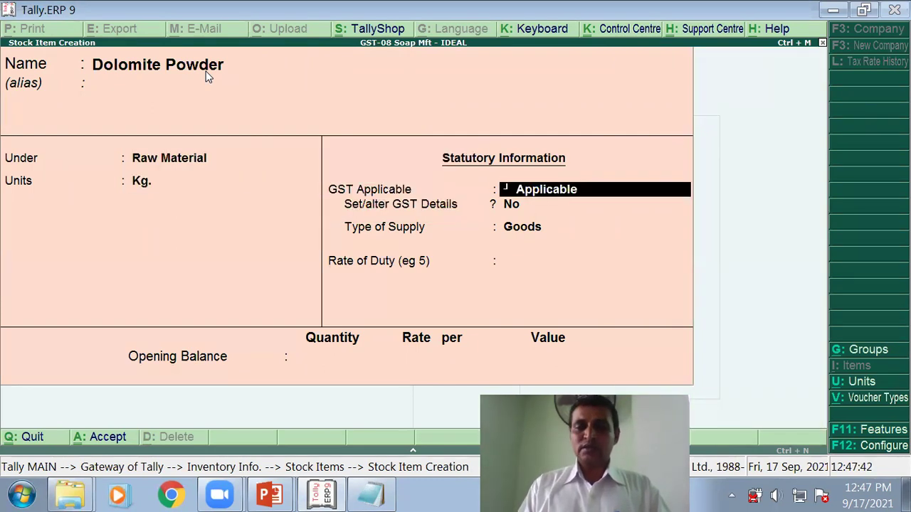
# Step: Turn on GST details with description Dolomite Powder and HSN code 2518
pyautogui.press('Return')
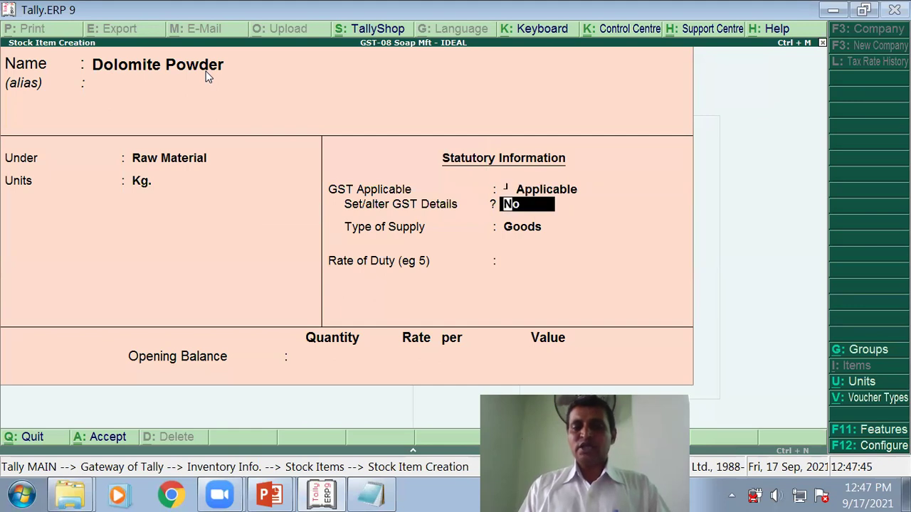
pyautogui.write('y')
pyautogui.press('Return')
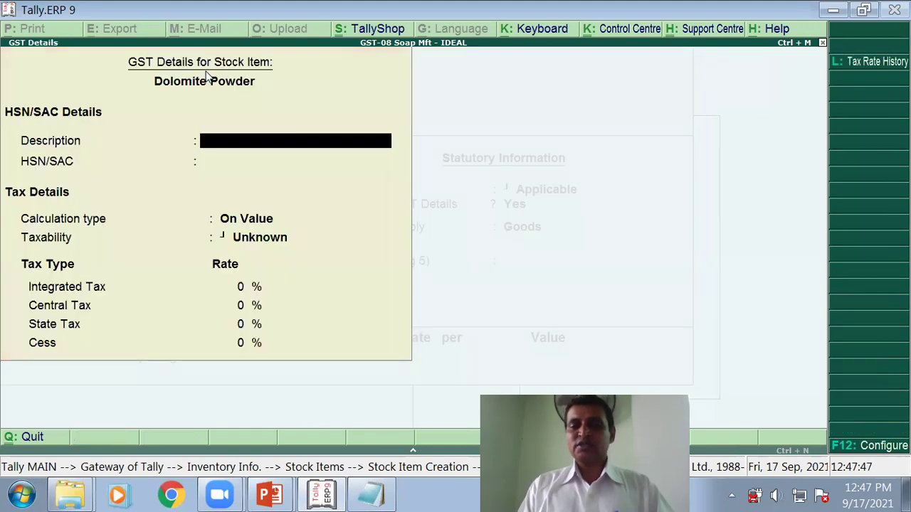
pyautogui.hotkey('ctrl', 'alt', 'v')
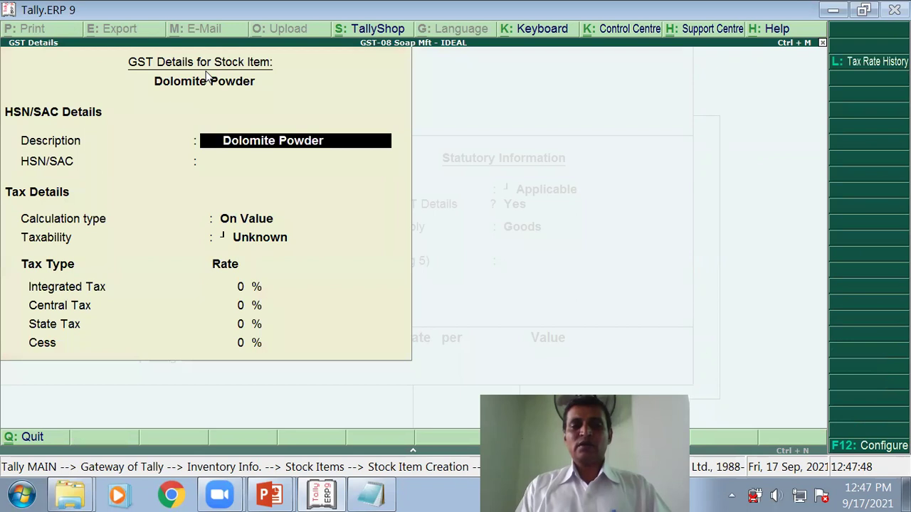
pyautogui.press('Return')
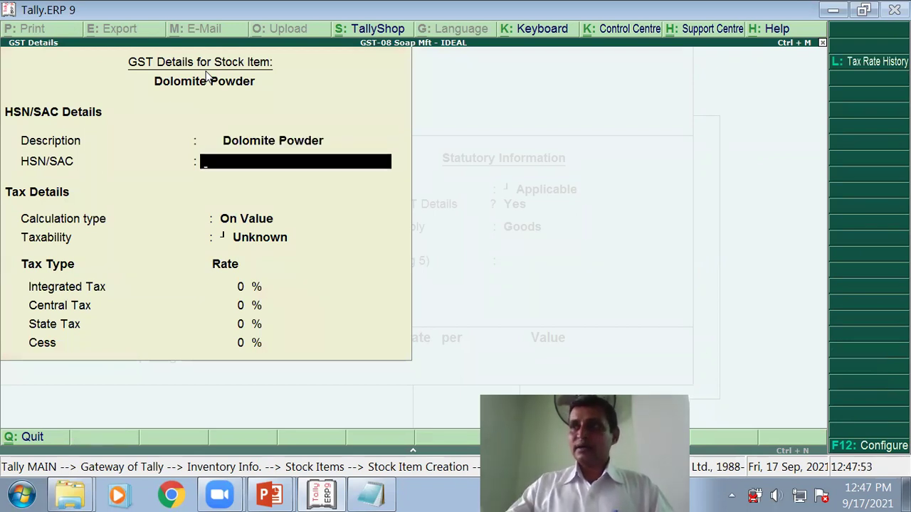
pyautogui.write('25')
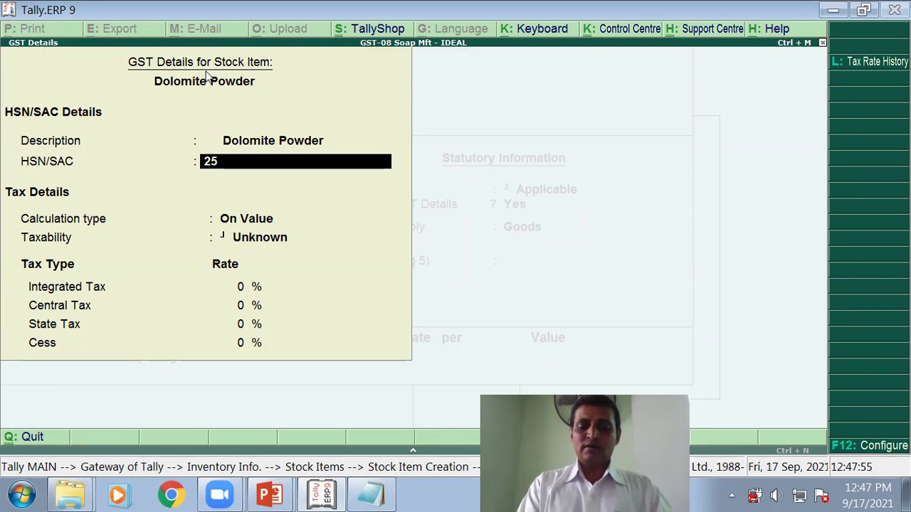
pyautogui.write('18')
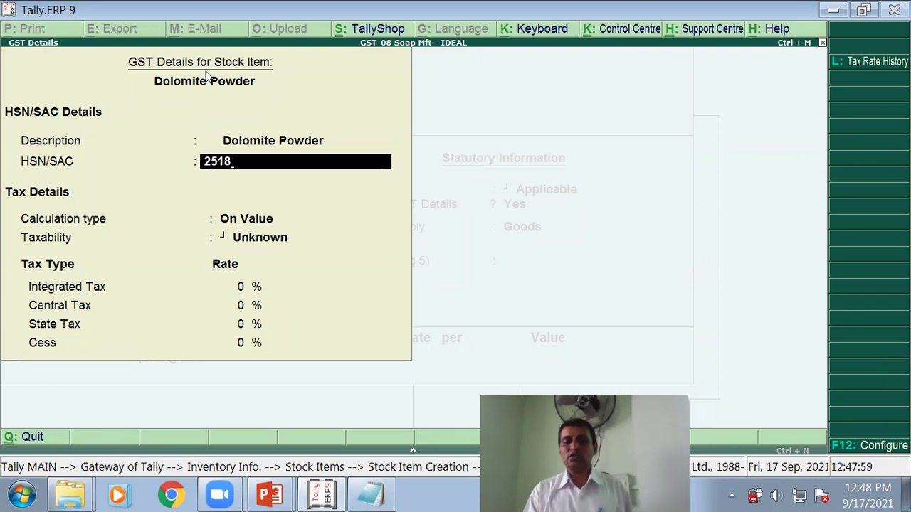
pyautogui.press('Return')
pyautogui.press('Return')
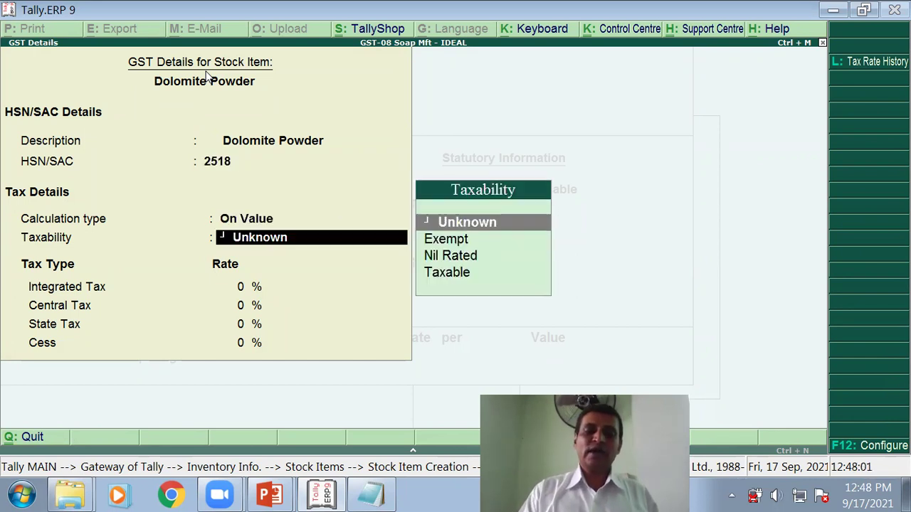
# Step: Make Dolomite Powder Taxable at 12% integrated tax (6% central) and save it
pyautogui.press('Down')
pyautogui.press('Down')
pyautogui.press('Down')
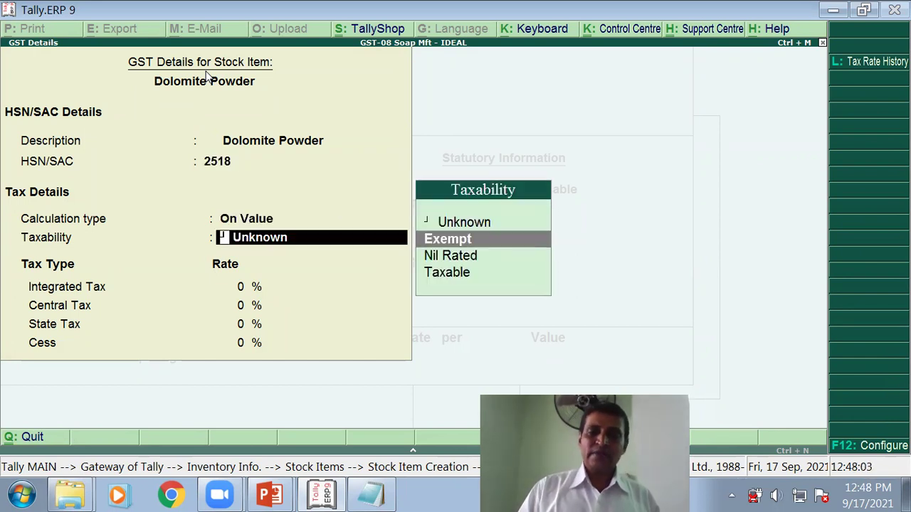
pyautogui.press('Return')
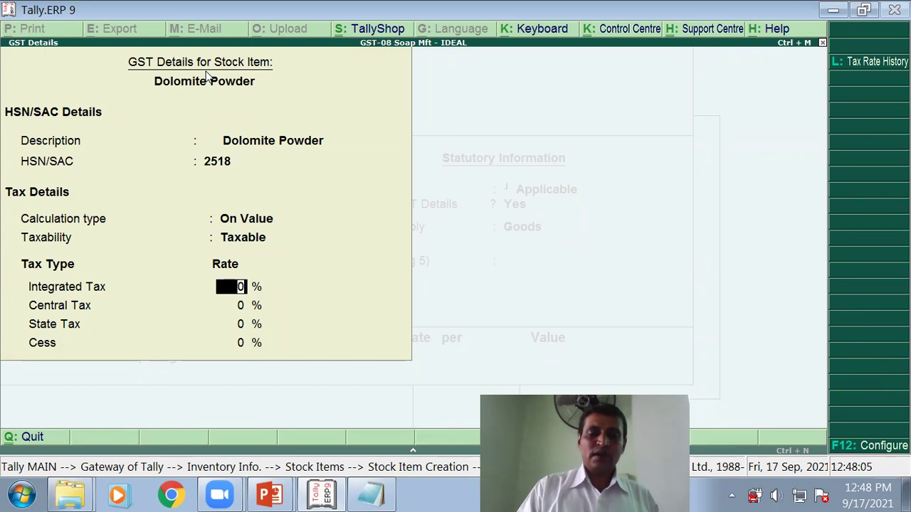
pyautogui.write('12')
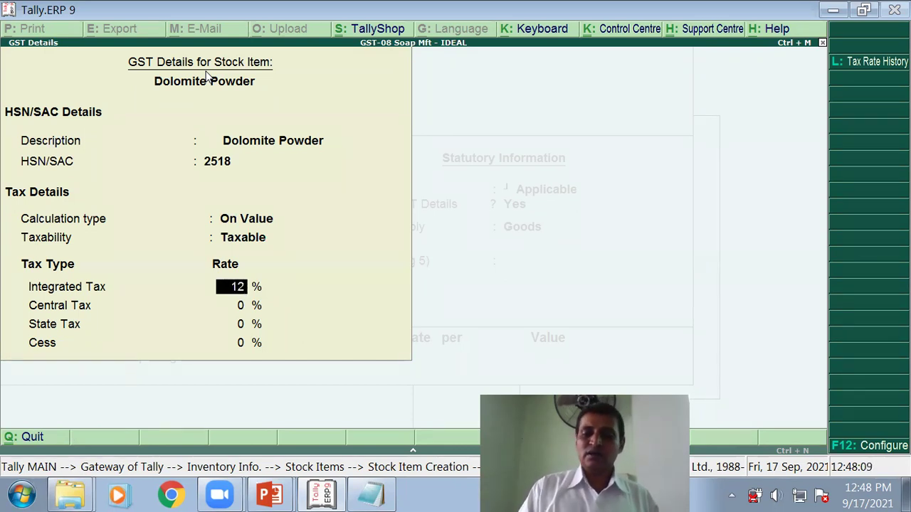
pyautogui.press('Return')
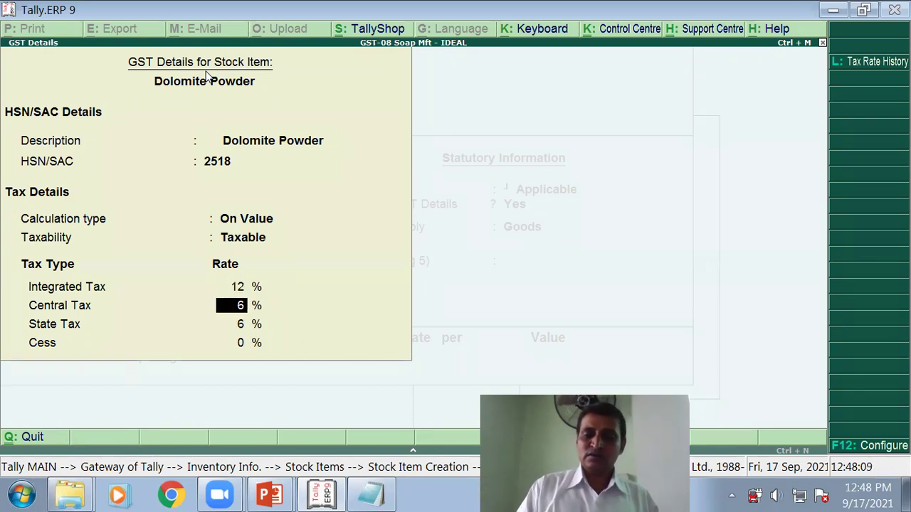
pyautogui.press('Return')
pyautogui.press('Return')
pyautogui.press('Return')
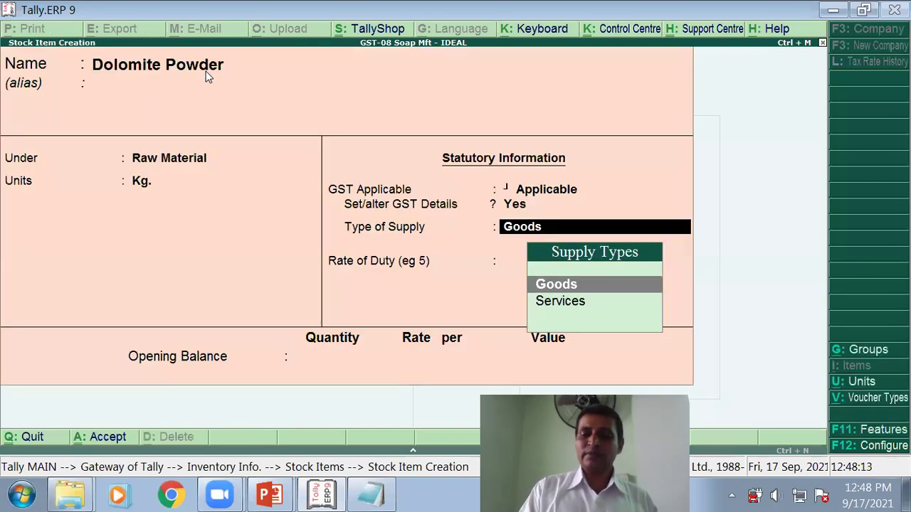
pyautogui.press('Return')
pyautogui.press('Return')
pyautogui.press('Return')
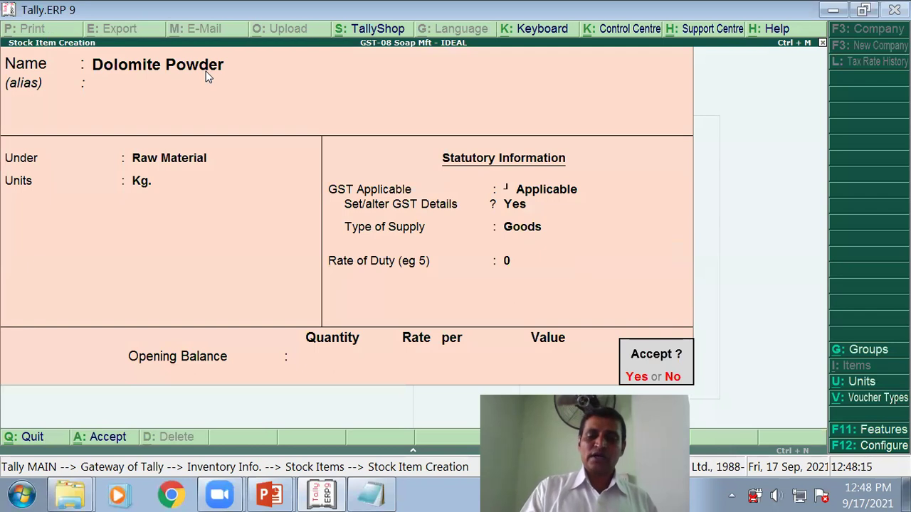
pyautogui.press('Return')
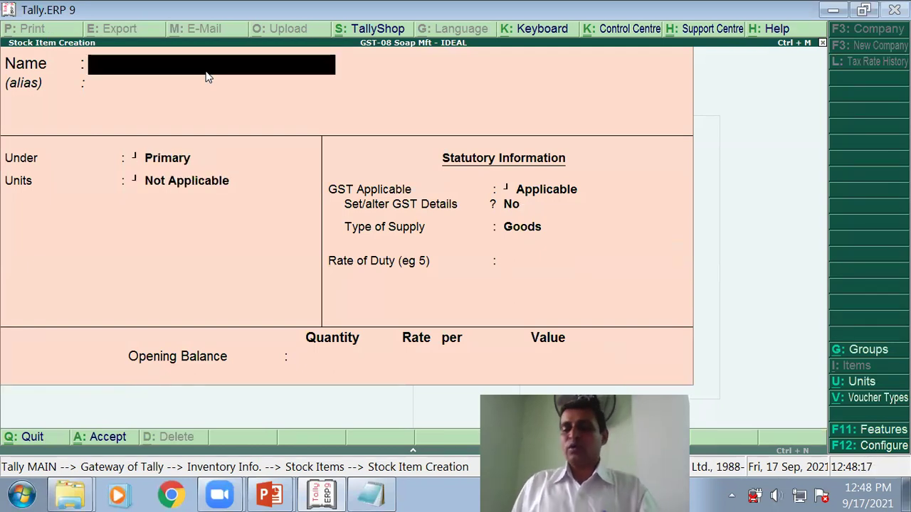
# Step: Cut Perfume from the note, paste it as the item name, and group it under Raw Material
pyautogui.hotkey('alt', 'Tab')
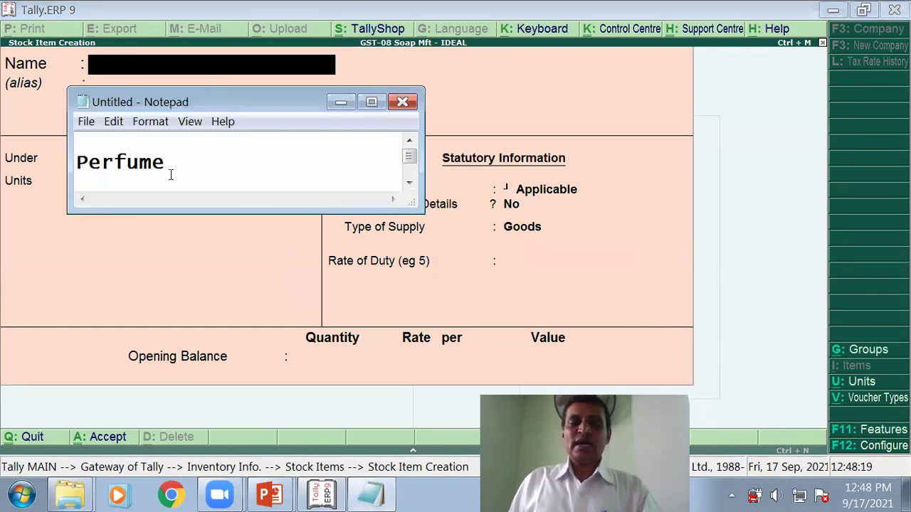
pyautogui.doubleClick(121, 164)
pyautogui.hotkey('ctrl', 'x')
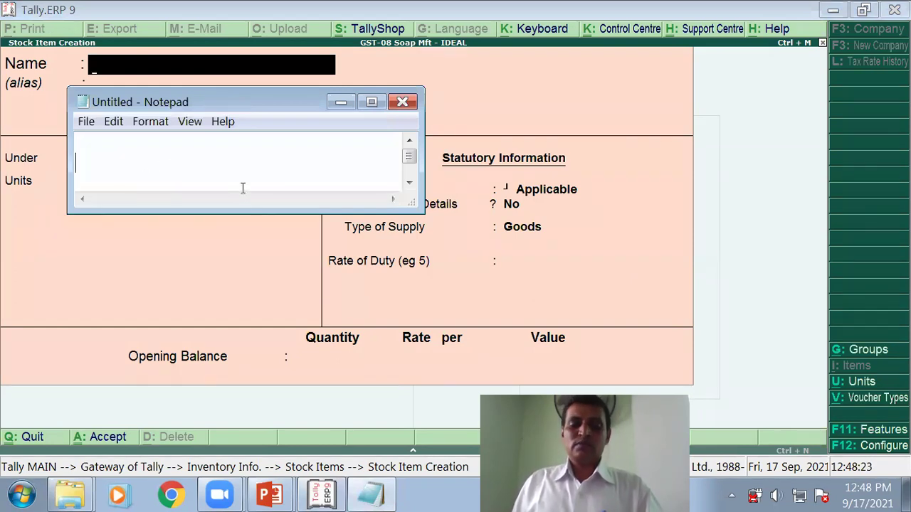
pyautogui.hotkey('alt', 'Tab')
pyautogui.hotkey('ctrl', 'v')
pyautogui.press('Return')
pyautogui.press('Return')
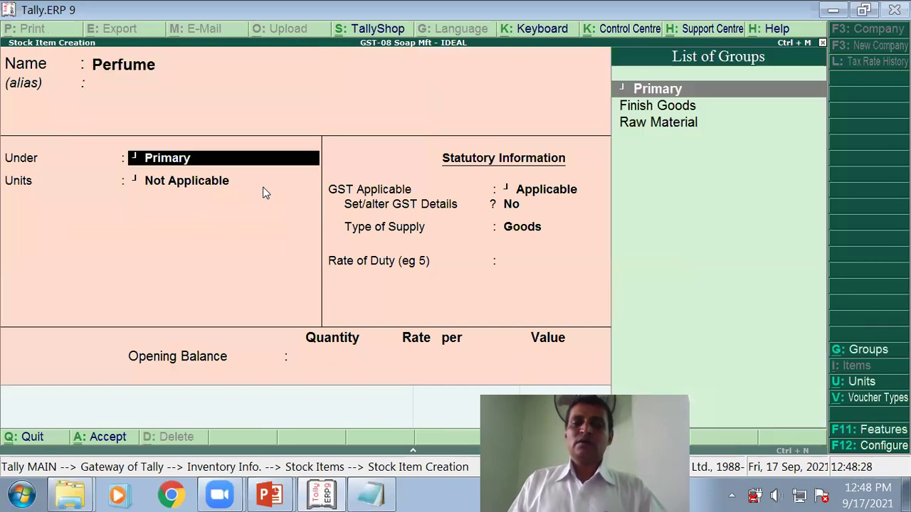
pyautogui.press('Down')
pyautogui.press('Down')
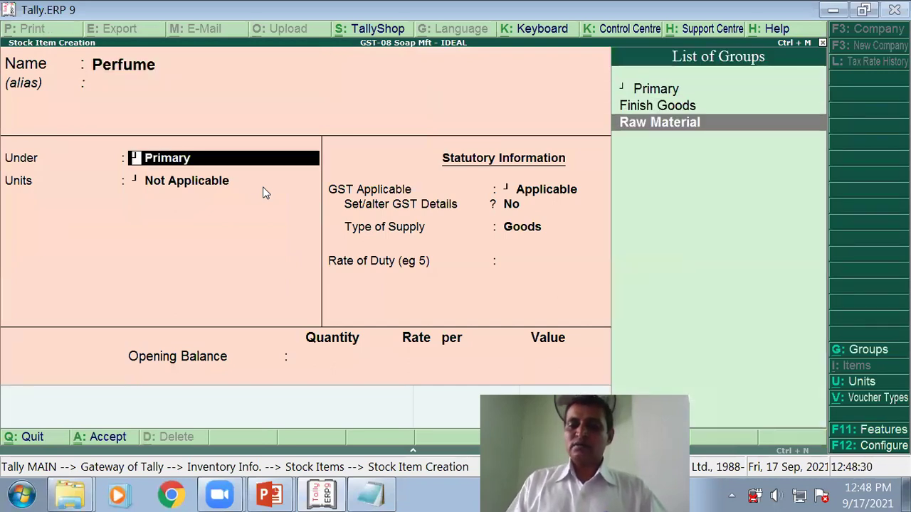
pyautogui.press('Return')
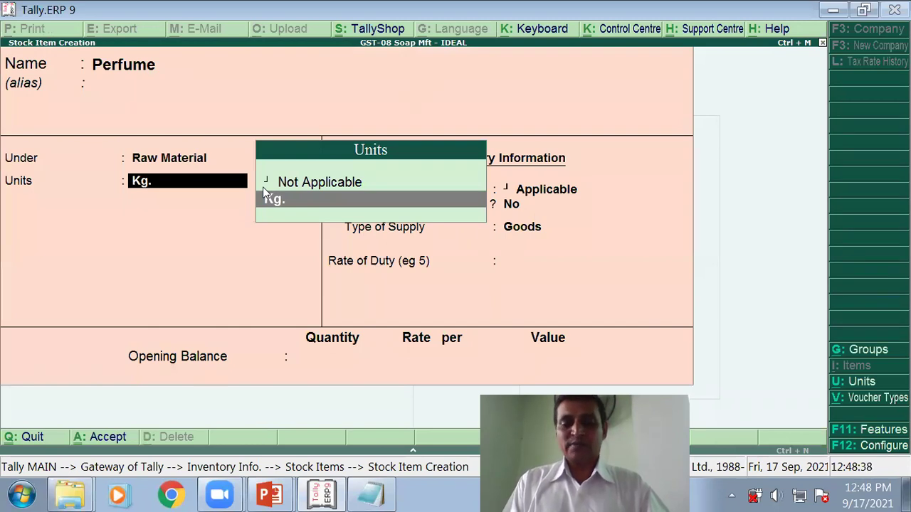
# Step: Create a new gram unit with 2 decimal places for Perfume
pyautogui.hotkey('alt', 'c')
pyautogui.write('gram')
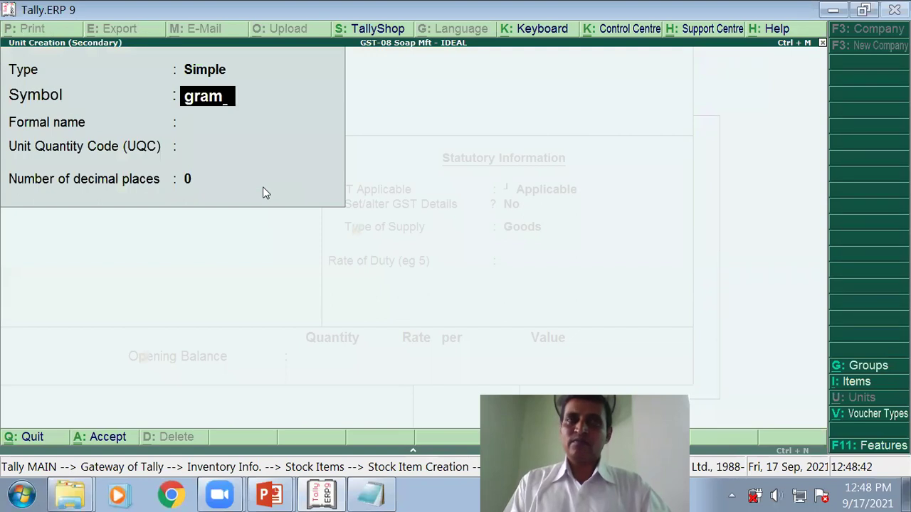
pyautogui.press('Return')
pyautogui.press('Return')
pyautogui.press('Return')
pyautogui.write('2')
pyautogui.press('Return')
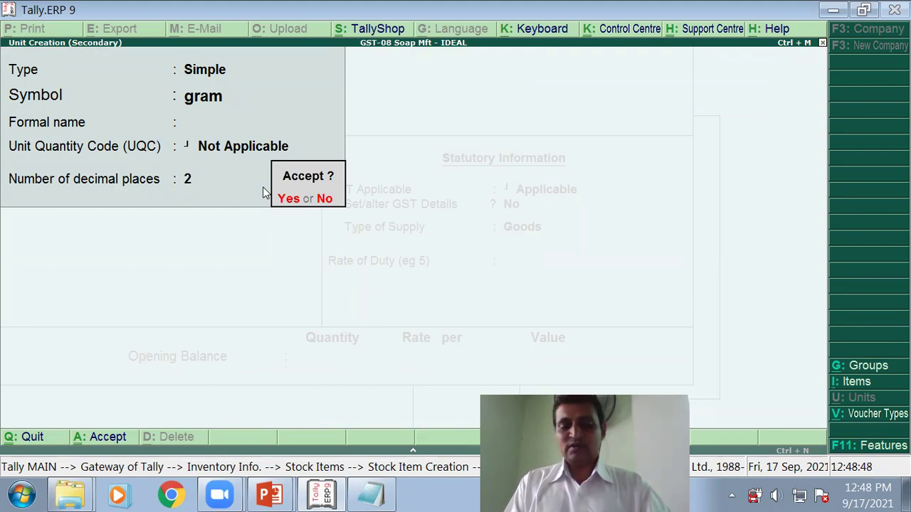
pyautogui.press('Return')
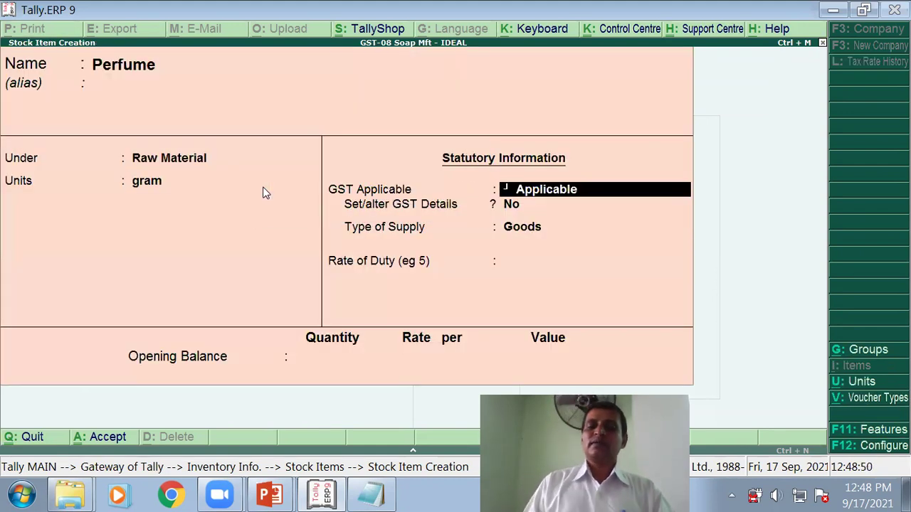
# Step: Turn on GST details with description Perfume and HSN code 33030040
pyautogui.press('Return')
pyautogui.write('y')
pyautogui.press('Return')
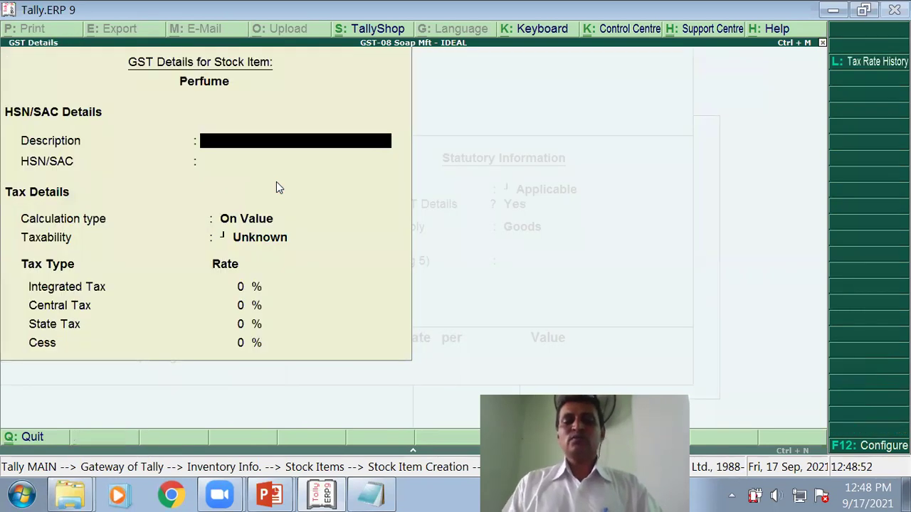
pyautogui.write('Perfume')
pyautogui.press('Return')
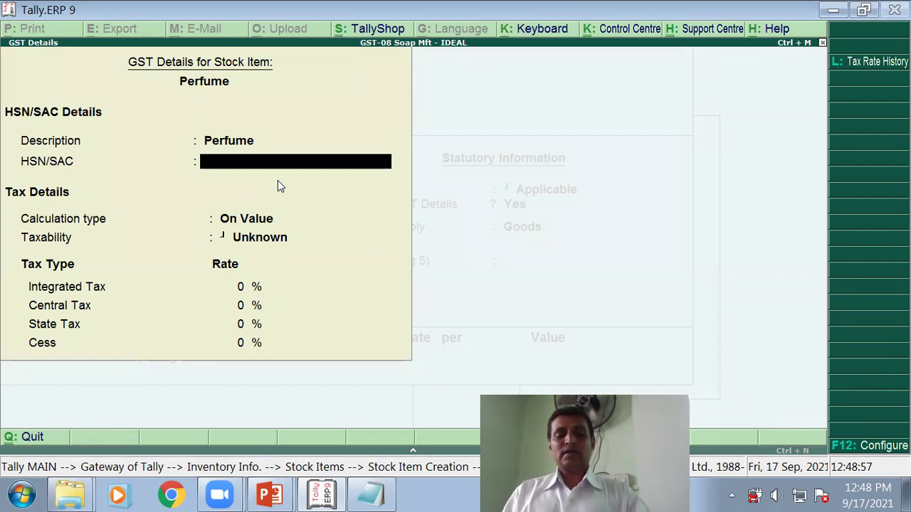
pyautogui.write('330')
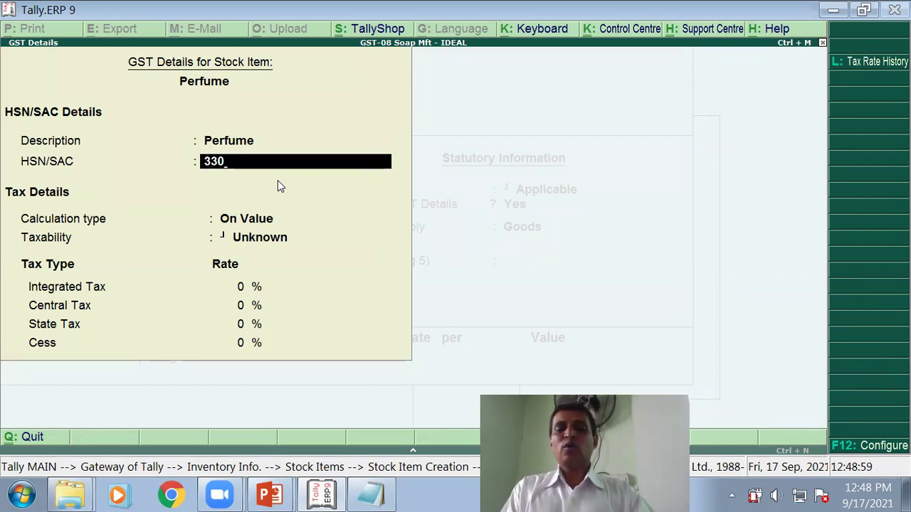
pyautogui.write('300')
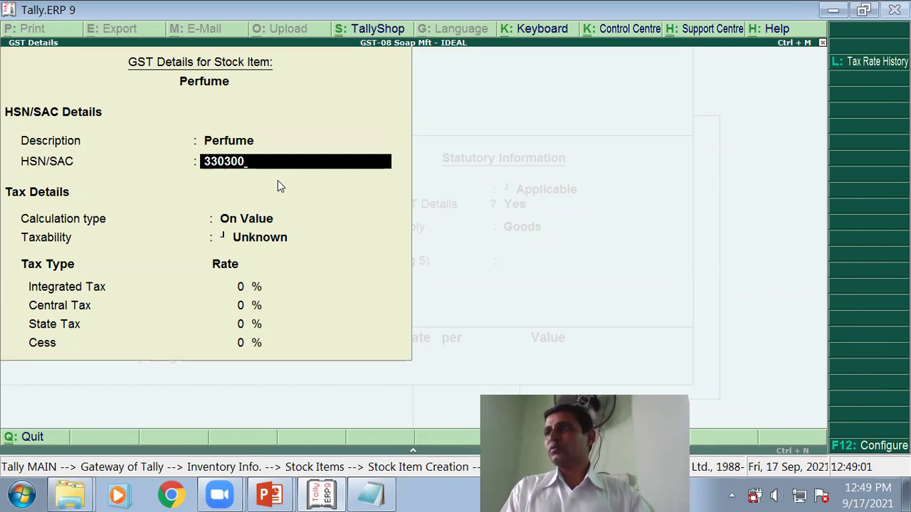
pyautogui.press('BackSpace')
pyautogui.press('BackSpace')
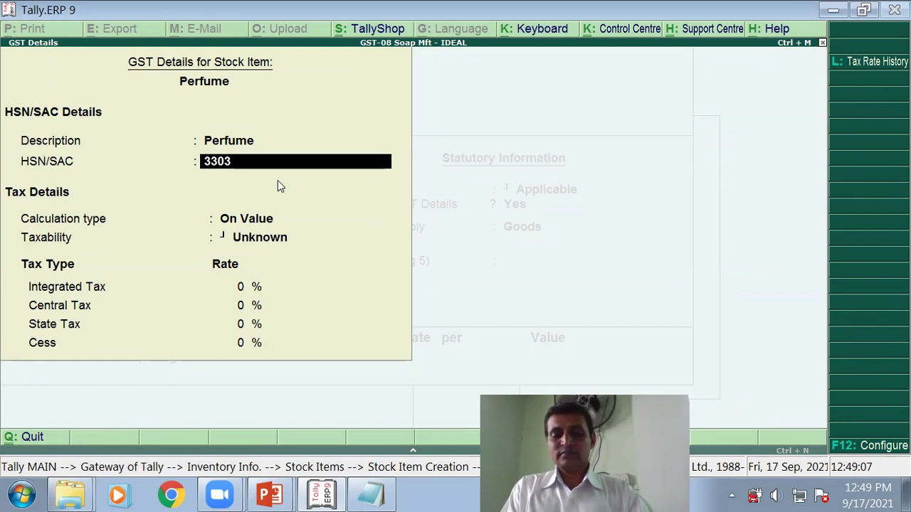
pyautogui.write('0040')
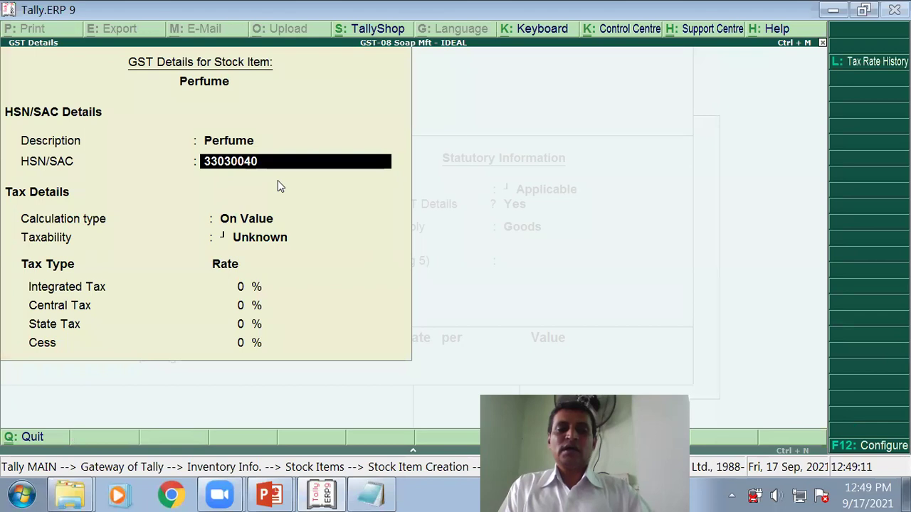
pyautogui.press('Return')
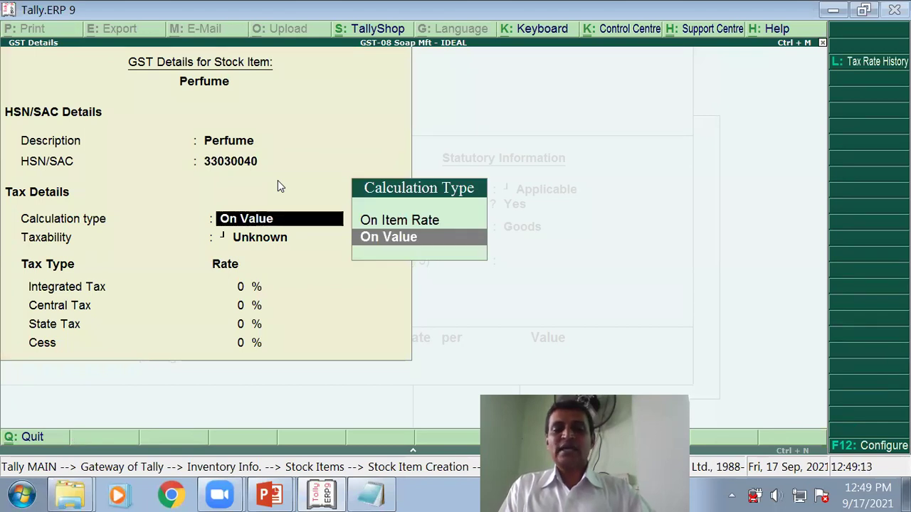
# Step: Make Perfume Taxable at 12% integrated, 6% central and 6% state tax, and save it
pyautogui.press('Return')
pyautogui.press('Down')
pyautogui.press('Down')
pyautogui.press('Down')
pyautogui.press('Return')
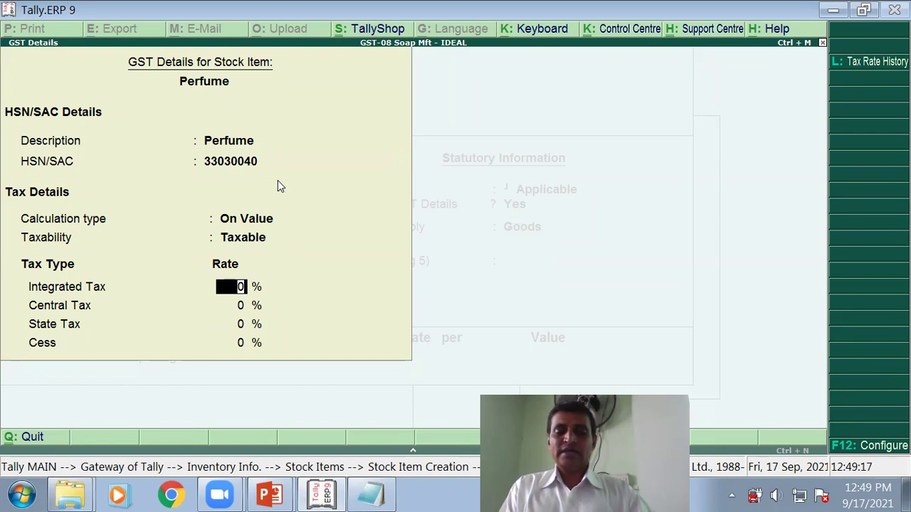
pyautogui.write('12')
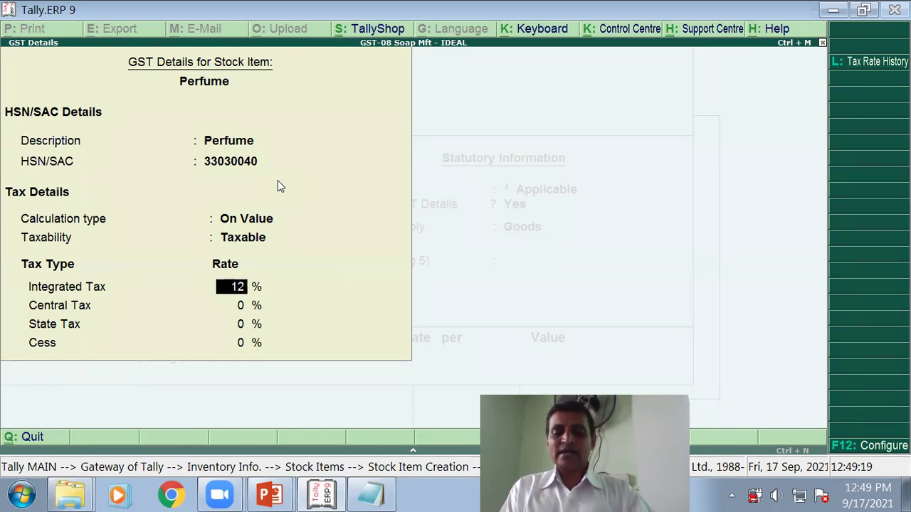
pyautogui.press('Return')
pyautogui.write('6')
pyautogui.press('Return')
pyautogui.write('6')
pyautogui.press('Return')
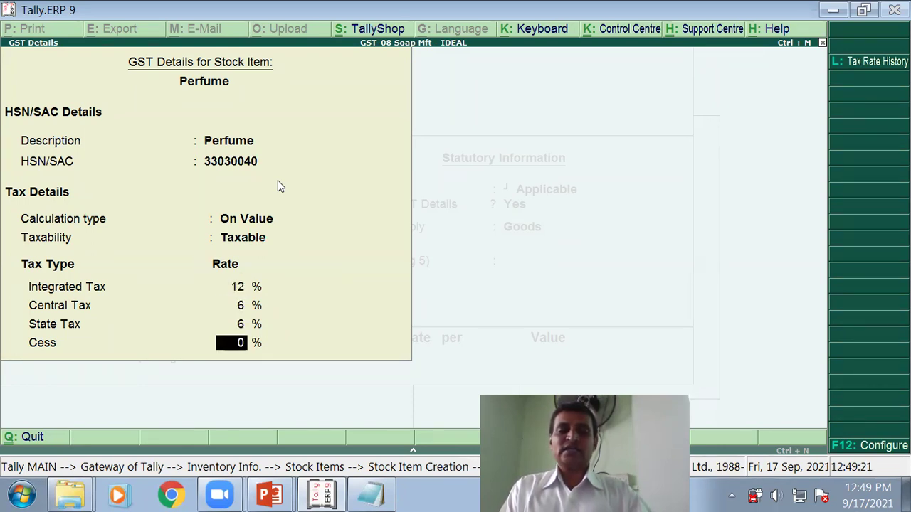
pyautogui.press('Return')
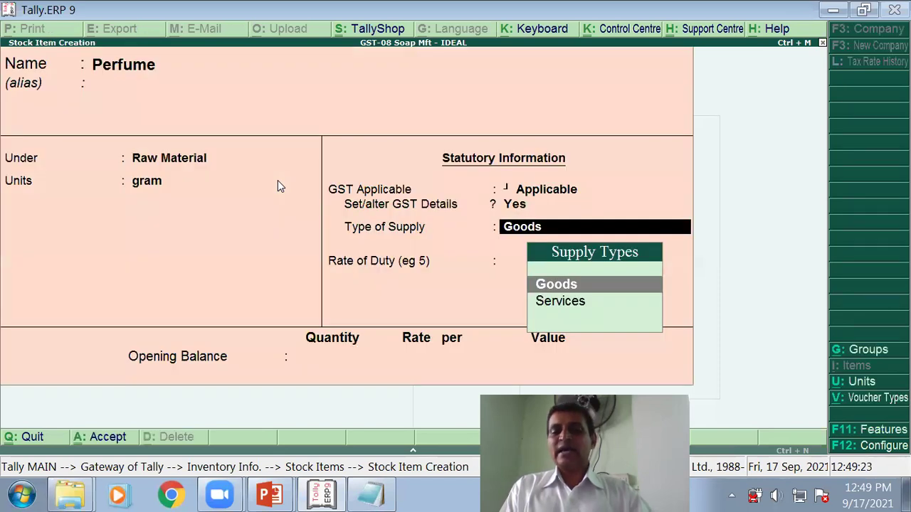
pyautogui.press('Return')
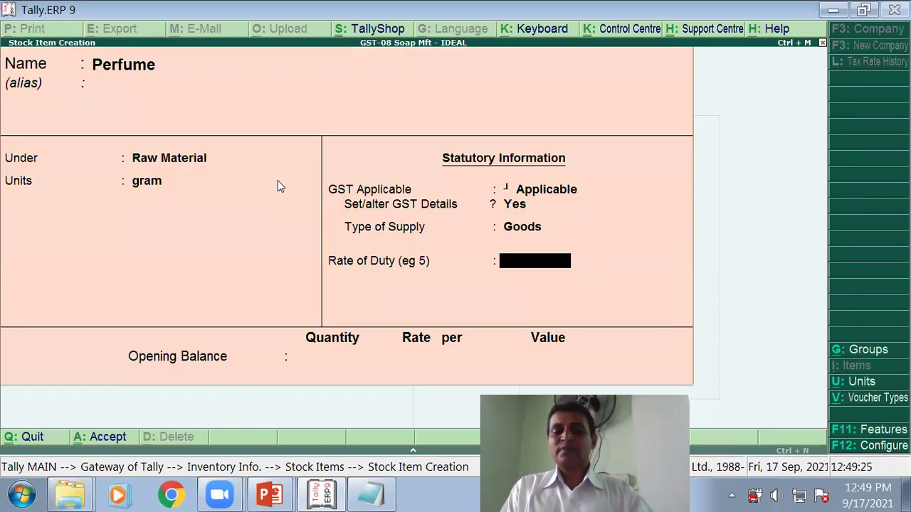
pyautogui.press('Return')
pyautogui.press('Return')
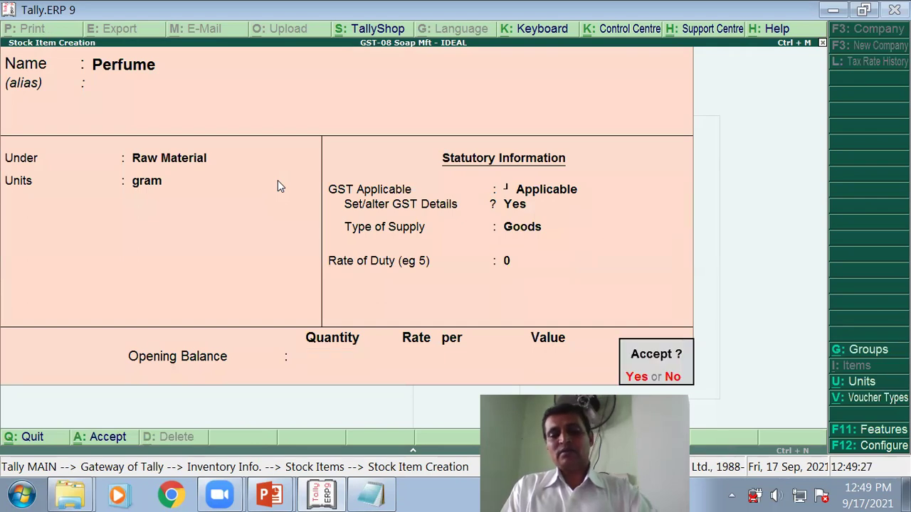
pyautogui.press('Return')
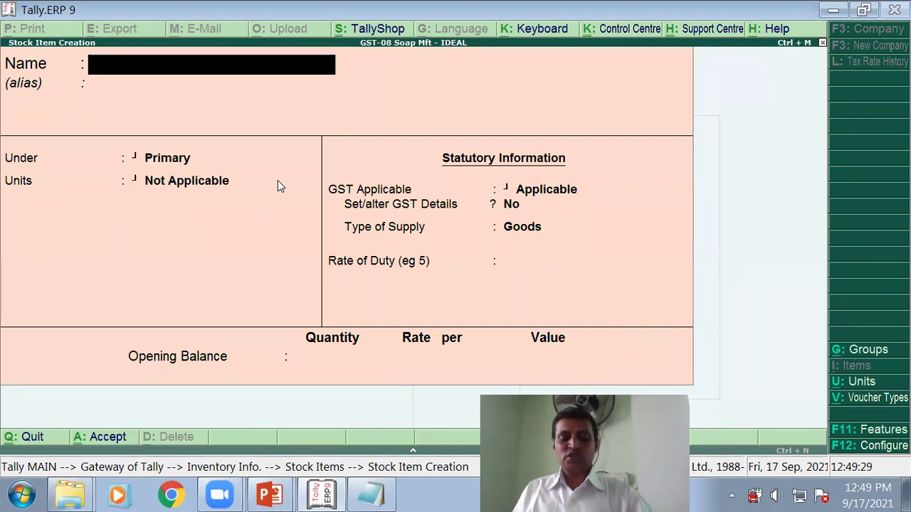
# Step: Remove the Salt entry from the Notepad list of item names
pyautogui.hotkey('alt', 'Tab')
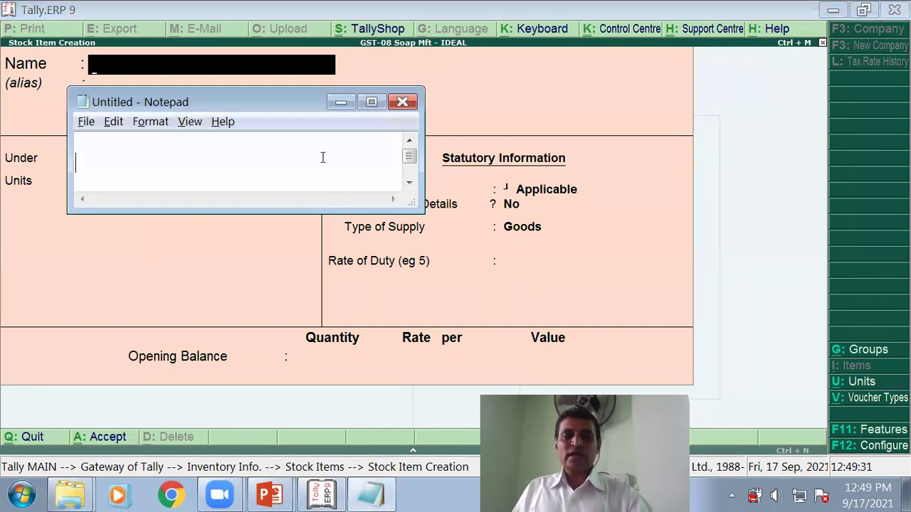
pyautogui.write('Salt')
pyautogui.doubleClick(110, 160)
pyautogui.click(107, 160)
pyautogui.doubleClick(107, 160)
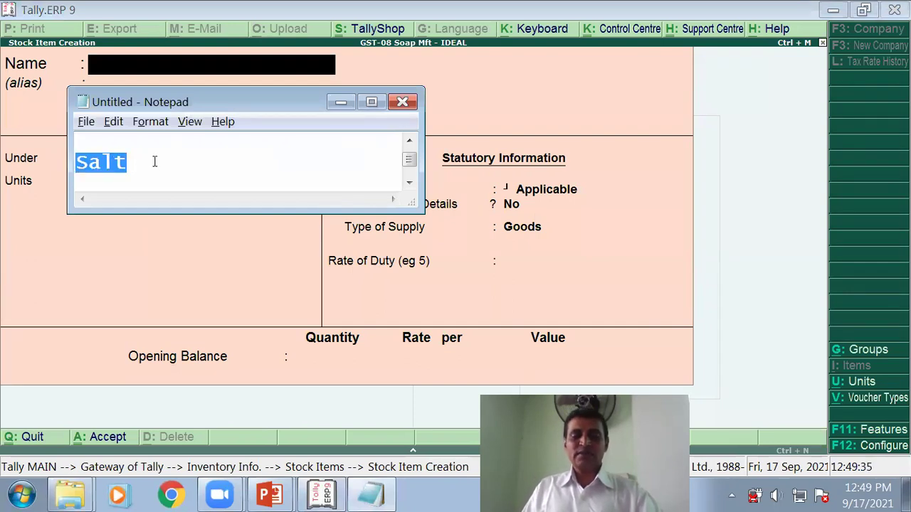
pyautogui.press('Delete')
pyautogui.write('Soda')
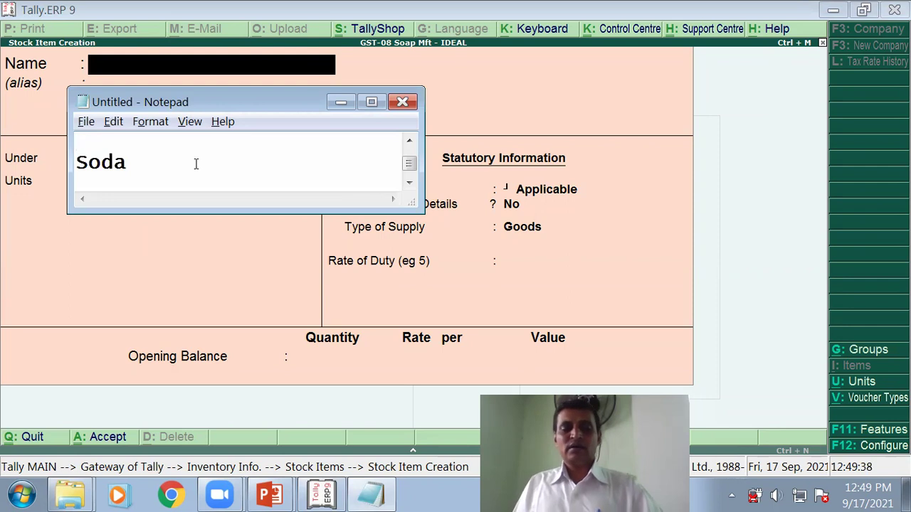
pyautogui.hotkey('alt', 'Tab')
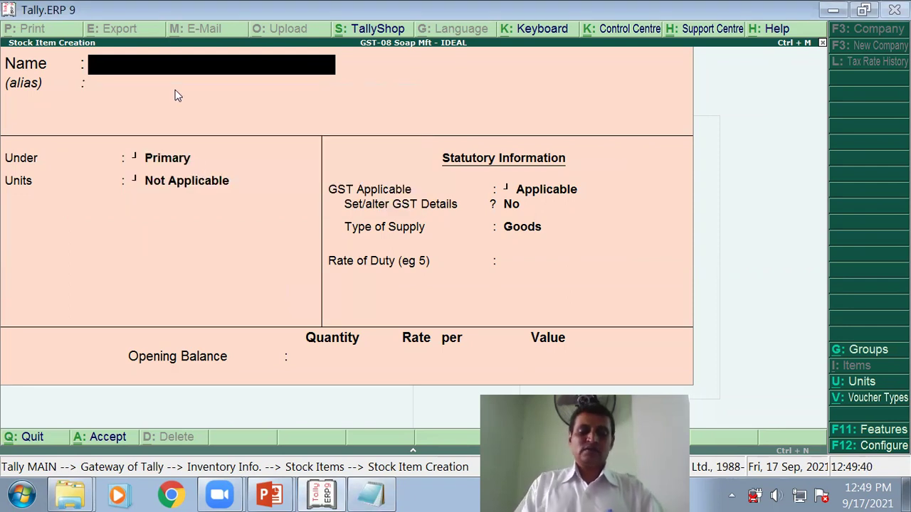
# Step: Enter Salt as a new item under Raw Material in Kg. with GST applicable
pyautogui.write('Salt')
pyautogui.press('Return')
pyautogui.press('Return')
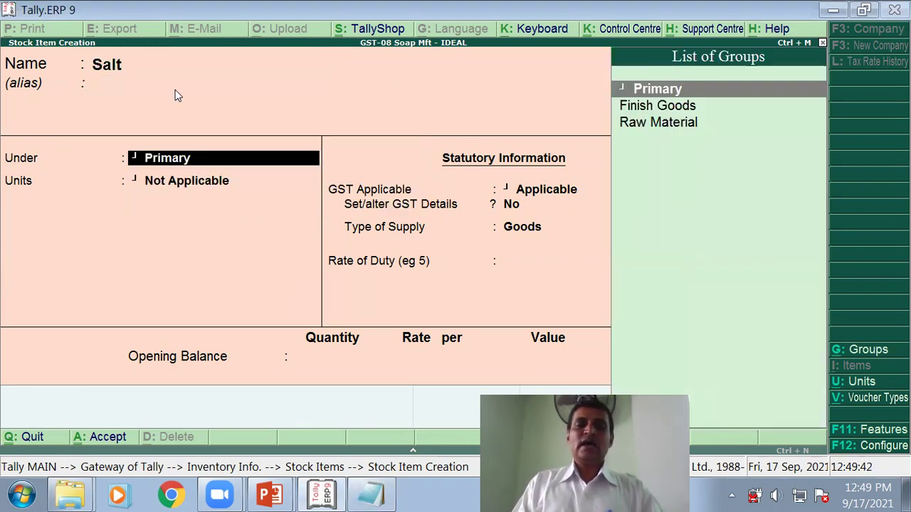
pyautogui.press('Down')
pyautogui.press('Down')
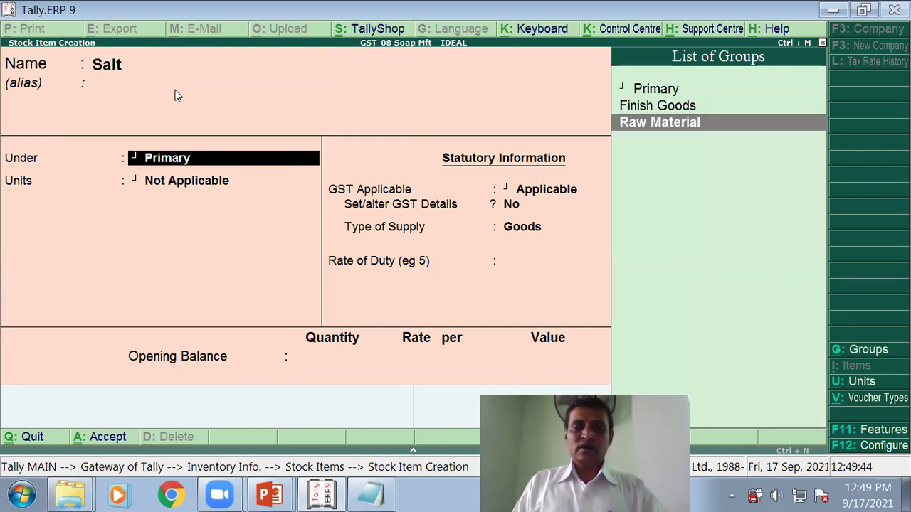
pyautogui.press('Return')
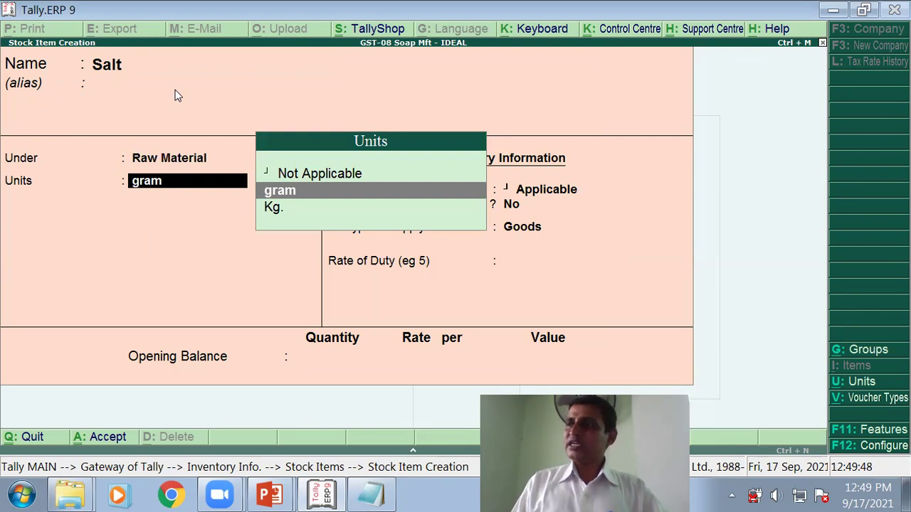
pyautogui.press('Down')
pyautogui.press('Return')
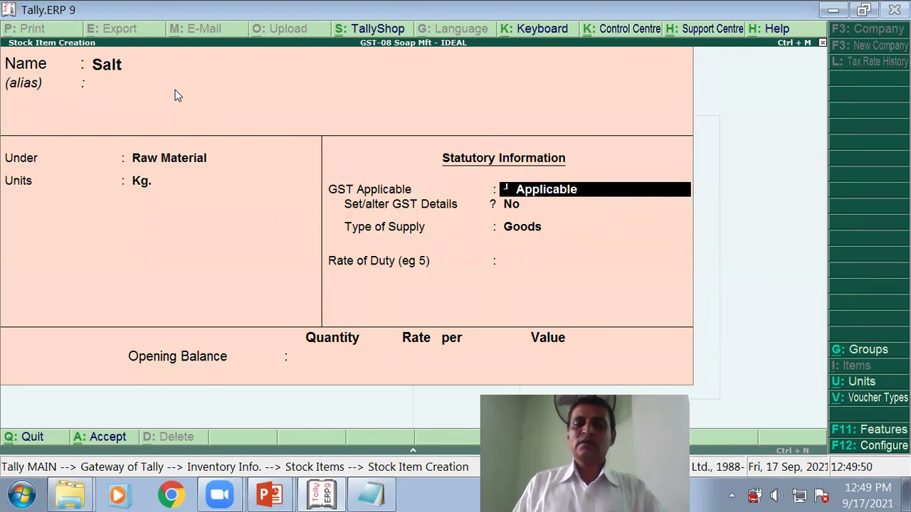
pyautogui.press('Return')
# Step: Turn on GST details for Salt with description Salt and HSN code 2501
pyautogui.write('y')
pyautogui.press('Return')
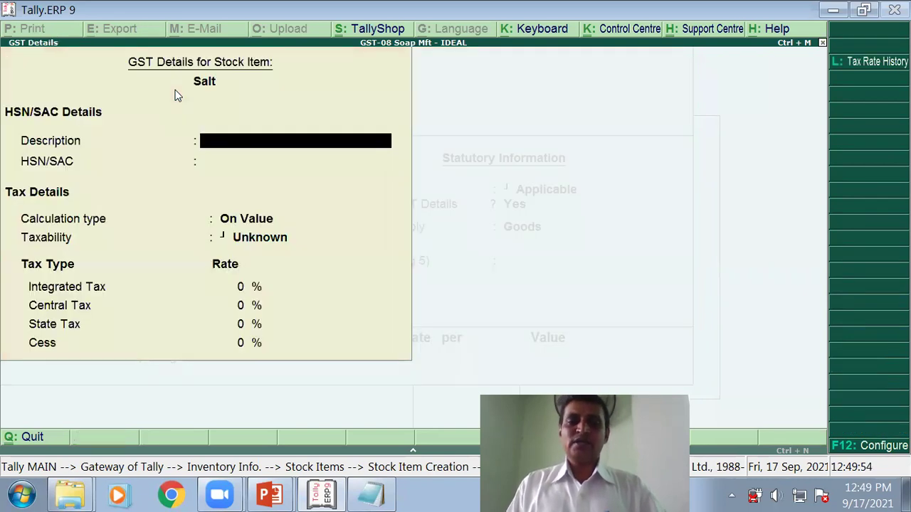
pyautogui.write('Salt')
pyautogui.press('Return')
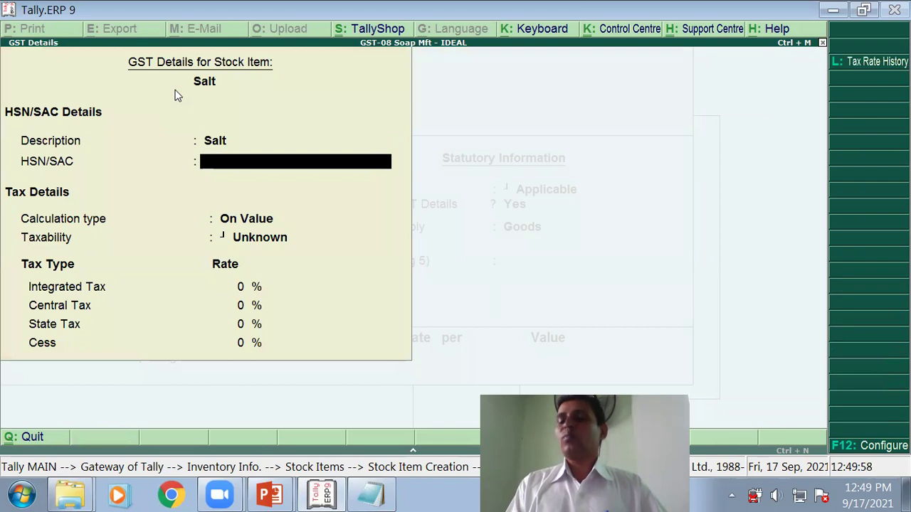
pyautogui.write('2501')
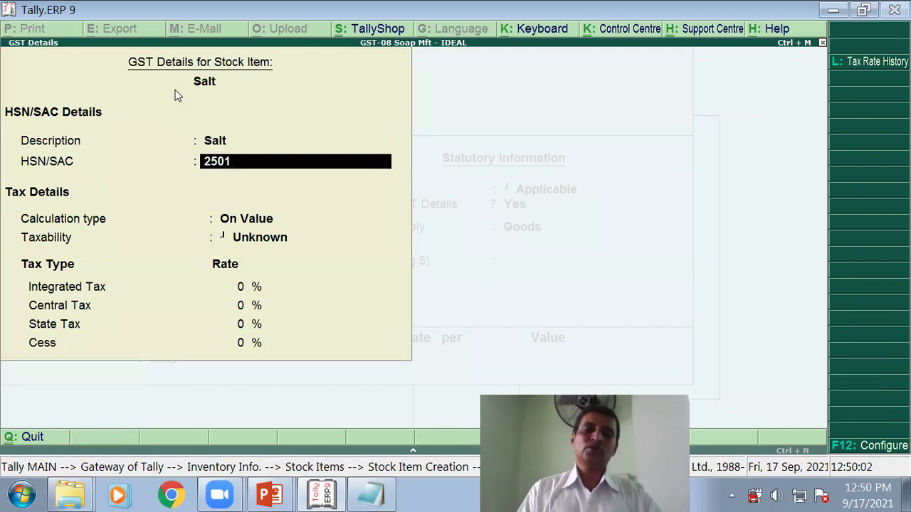
pyautogui.press('Return')
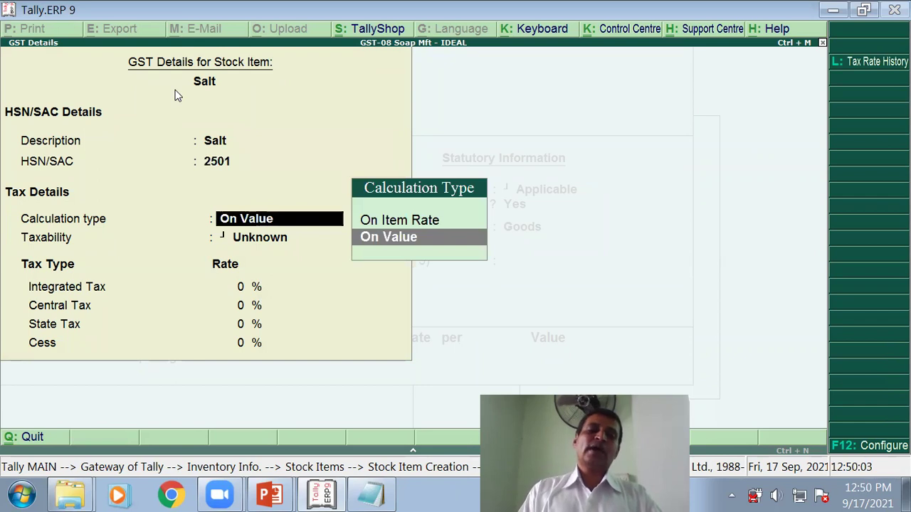
# Step: Make Salt Taxable at 5% integrated tax as Goods, and save the item
pyautogui.press('Return')
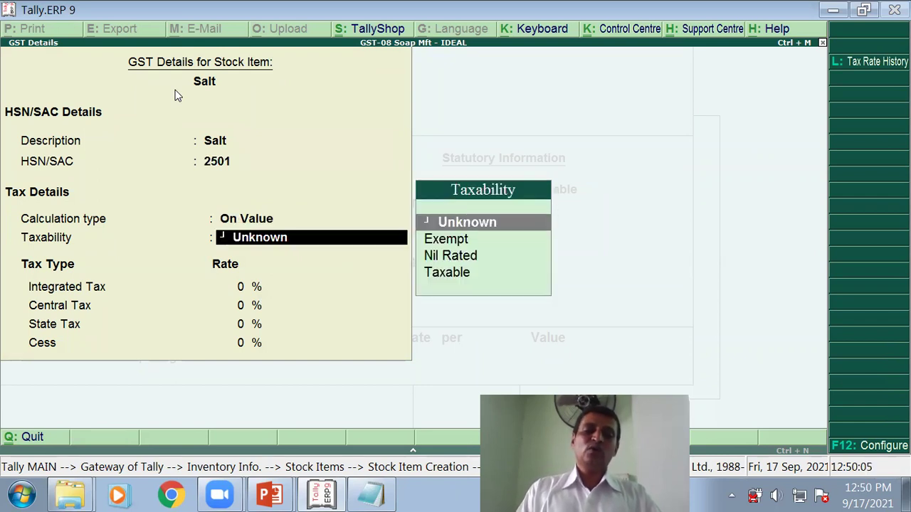
pyautogui.press('Down')
pyautogui.press('Down')
pyautogui.press('Down')
pyautogui.press('Return')
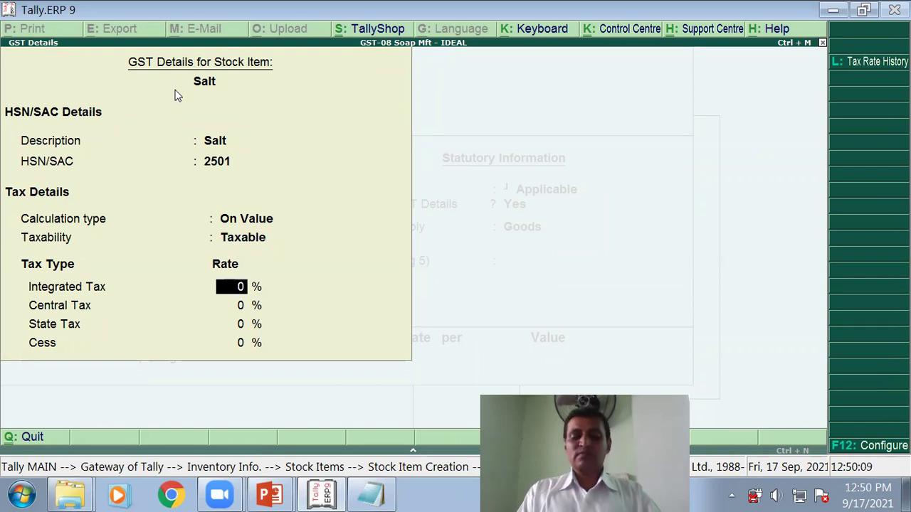
pyautogui.write('5')
pyautogui.press('Return')
pyautogui.press('Return')
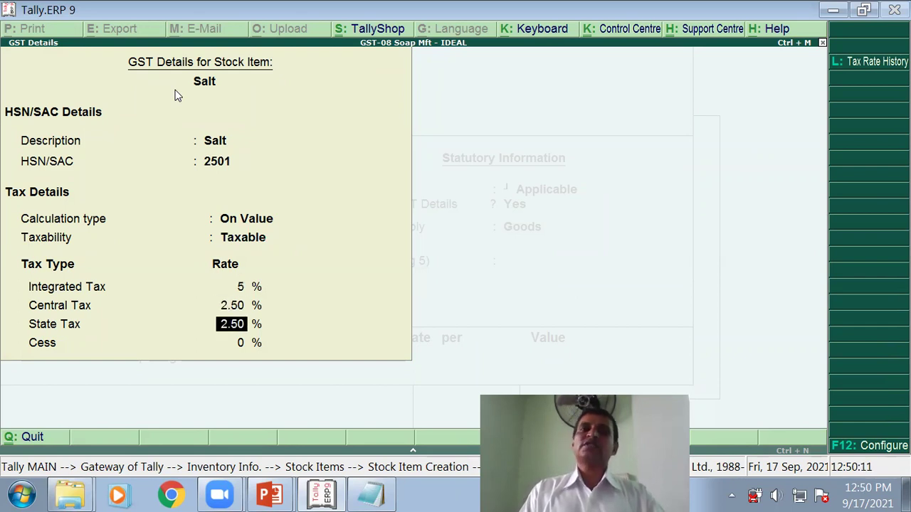
pyautogui.press('Return')
pyautogui.press('Return')
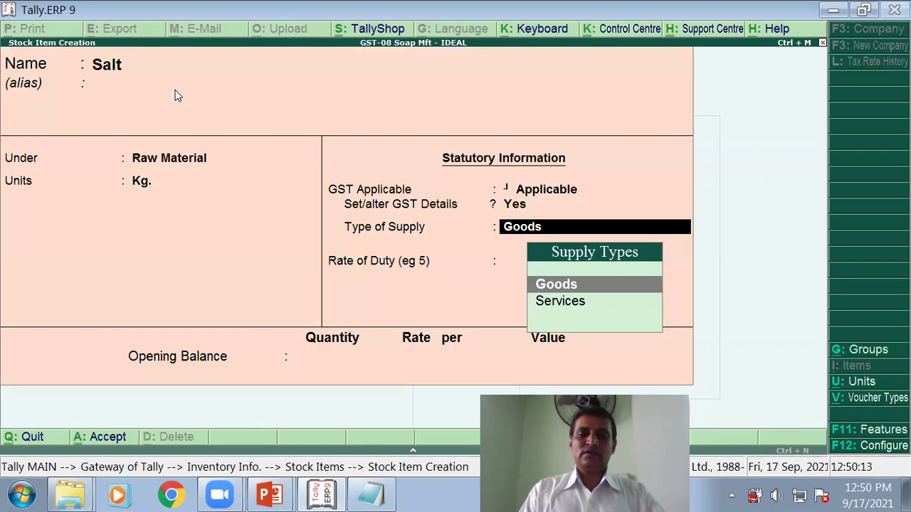
pyautogui.press('Return')
pyautogui.press('Return')
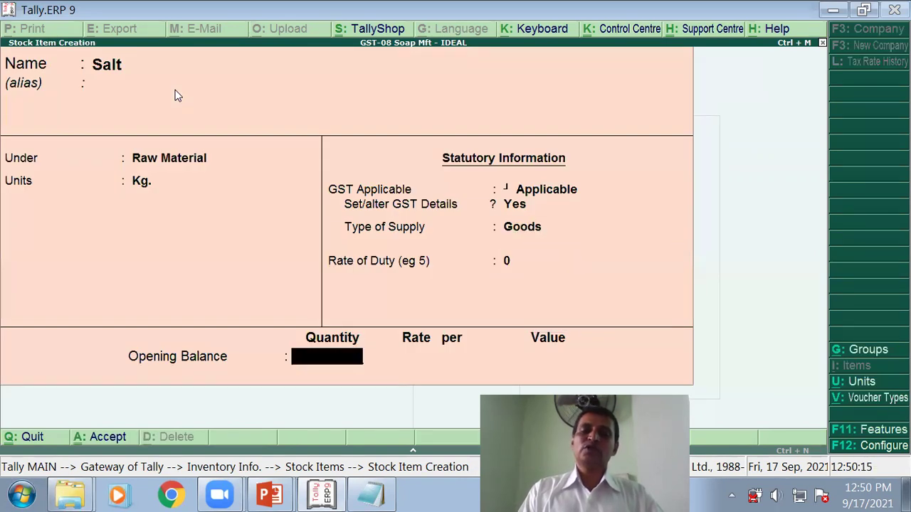
pyautogui.press('Return')
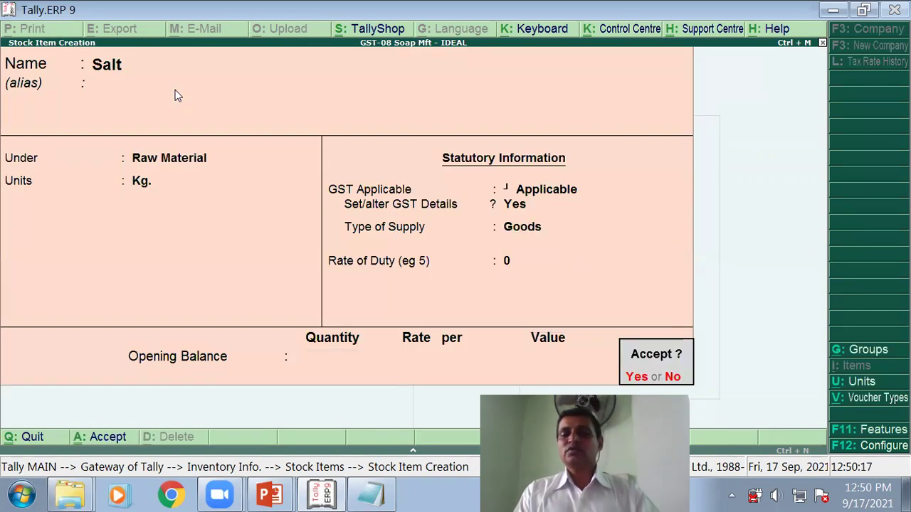
pyautogui.press('Return')
pyautogui.hotkey('alt', 'Tab')
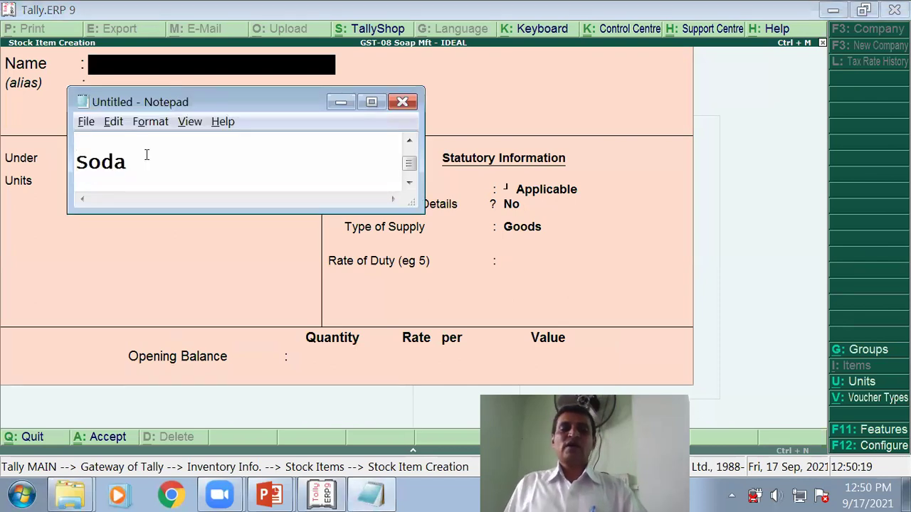
# Step: Cut Soda from the notes and paste it as the new item name
pyautogui.doubleClick(95, 163)
pyautogui.hotkey('ctrl', 'x')
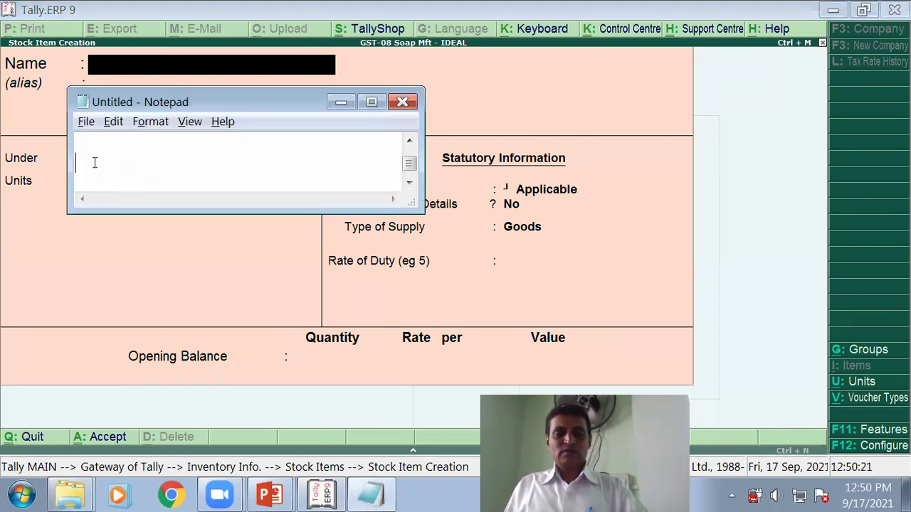
pyautogui.write('Slurry')
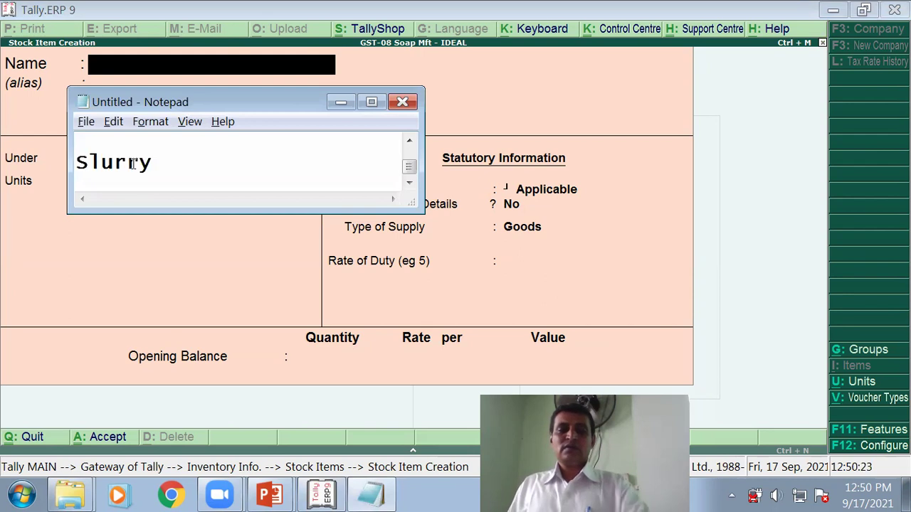
pyautogui.hotkey('alt', 'Tab')
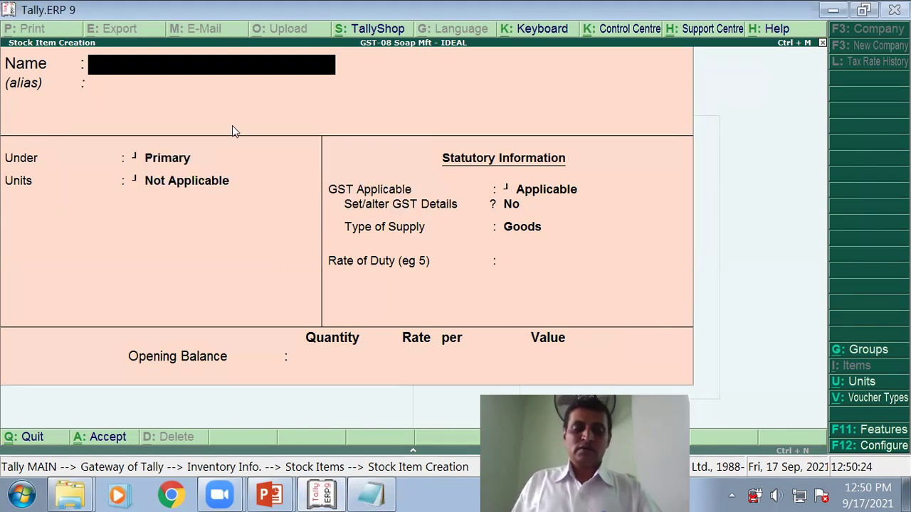
pyautogui.hotkey('ctrl', 'alt', 'v')
pyautogui.press('Return')
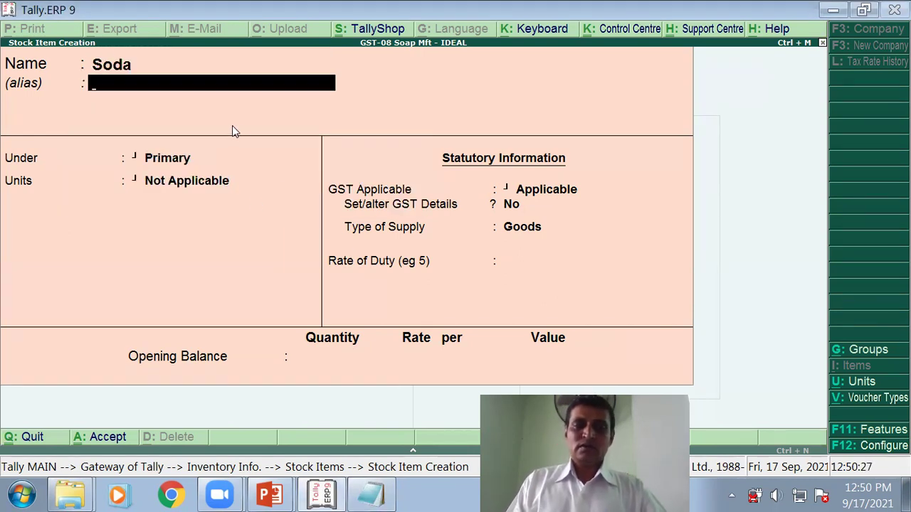
# Step: Place Soda under Raw Material in Kg., with GST applicable and GST details enabled
pyautogui.press('Return')
pyautogui.press('Down')
pyautogui.press('Down')
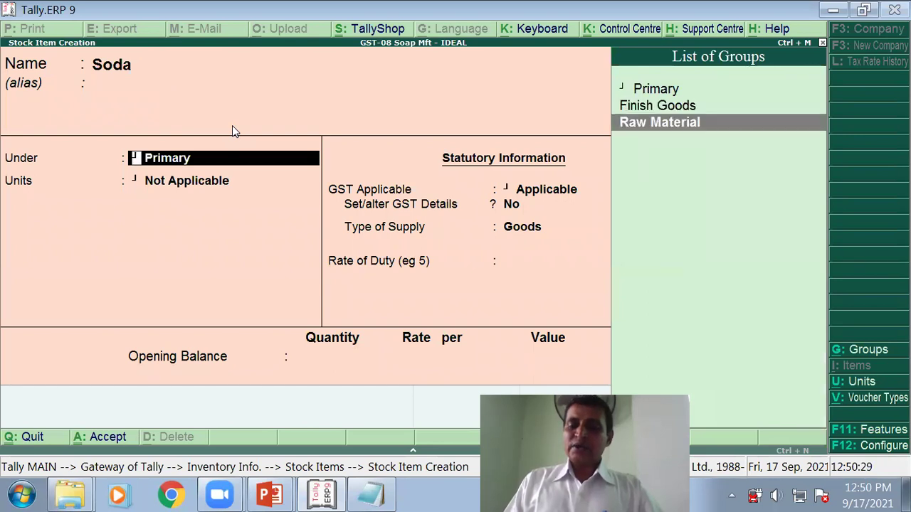
pyautogui.press('Return')
pyautogui.press('Down')
pyautogui.press('Down')
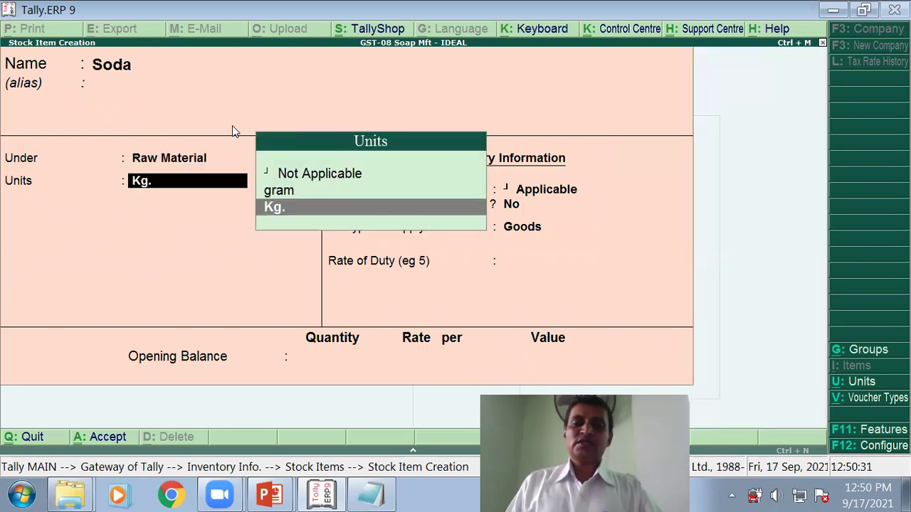
pyautogui.press('Return')
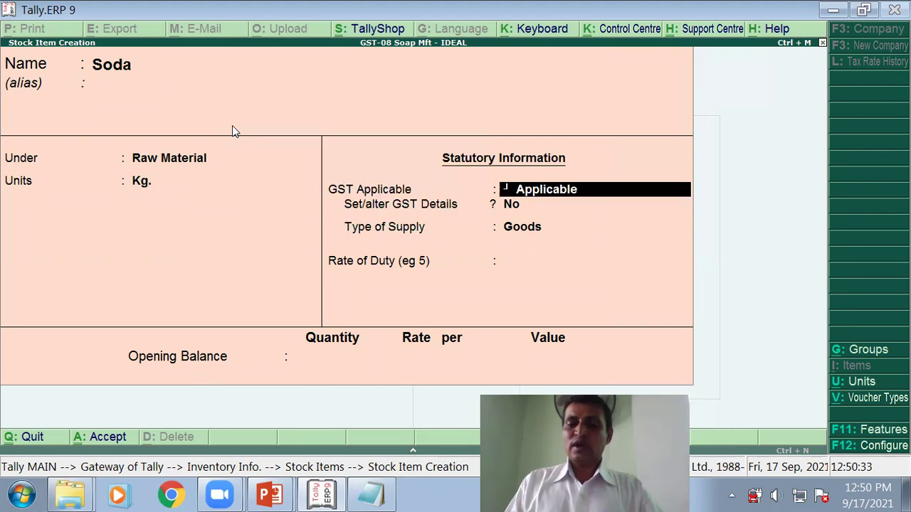
pyautogui.press('Return')
pyautogui.write('y')
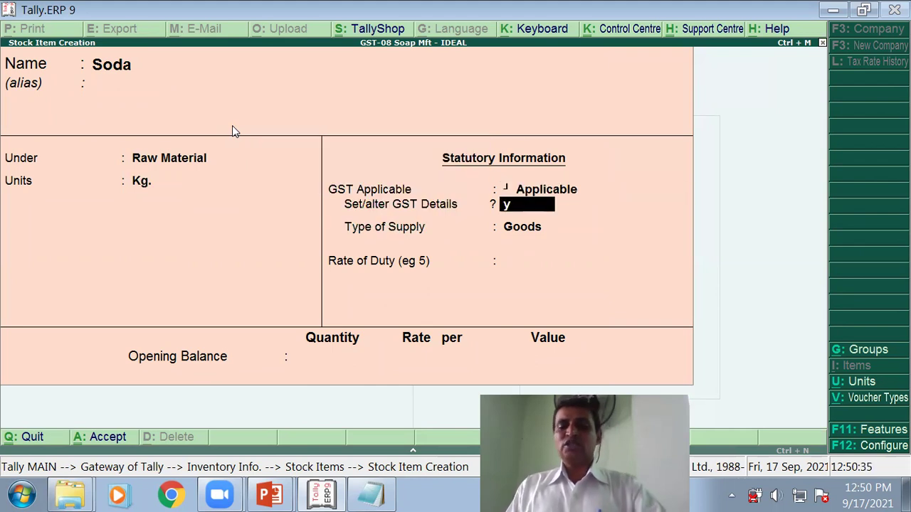
pyautogui.press('Return')
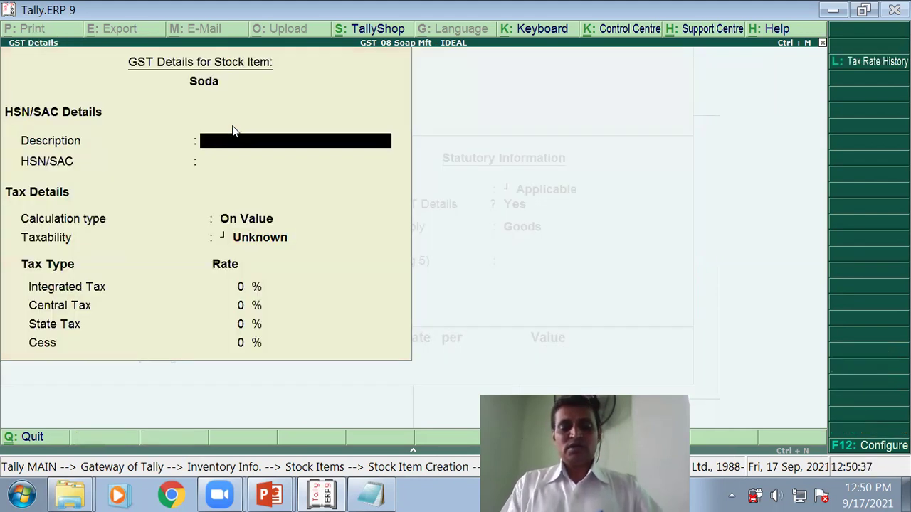
# Step: Give Soda the GST description 'Soda' and HSN code 281512
pyautogui.write('Soda')
pyautogui.press('Return')
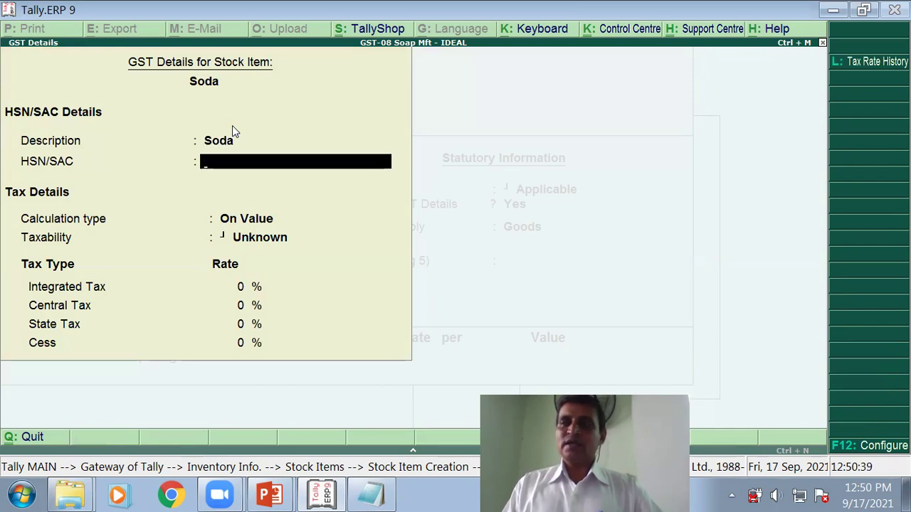
pyautogui.write('2')
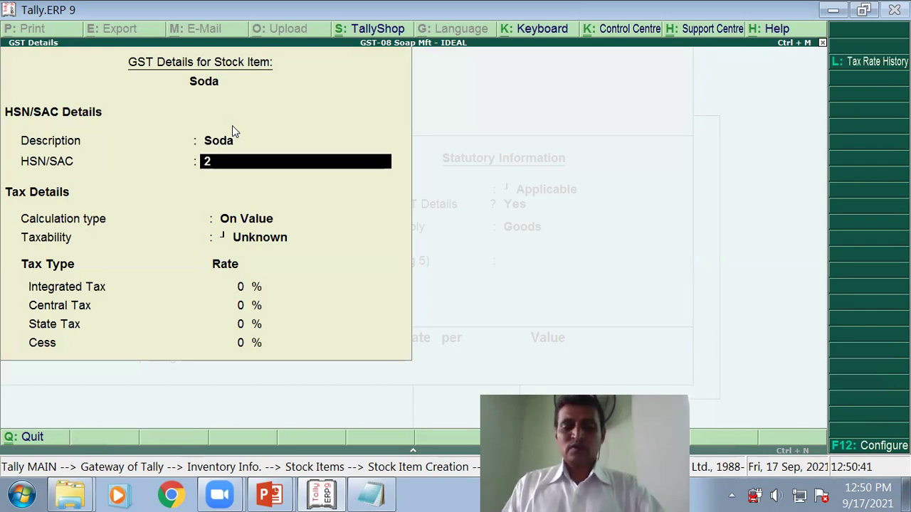
pyautogui.write('81')
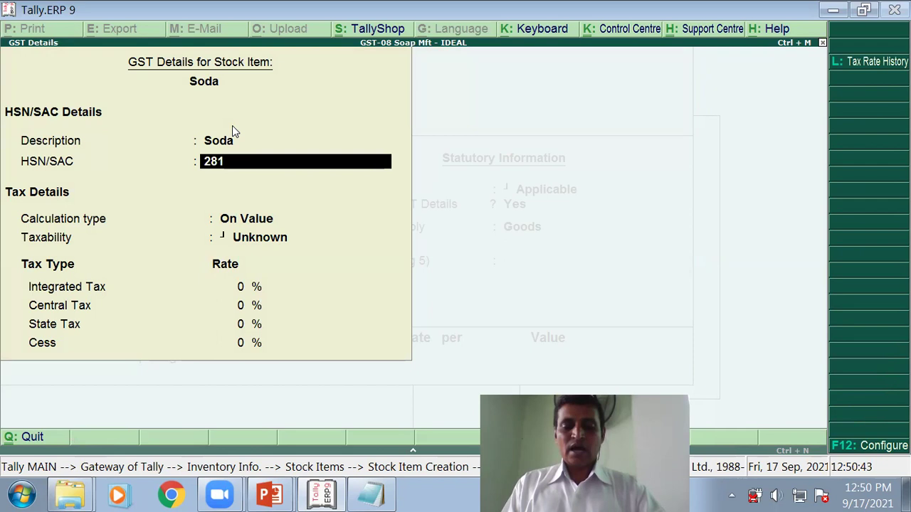
pyautogui.write('512')
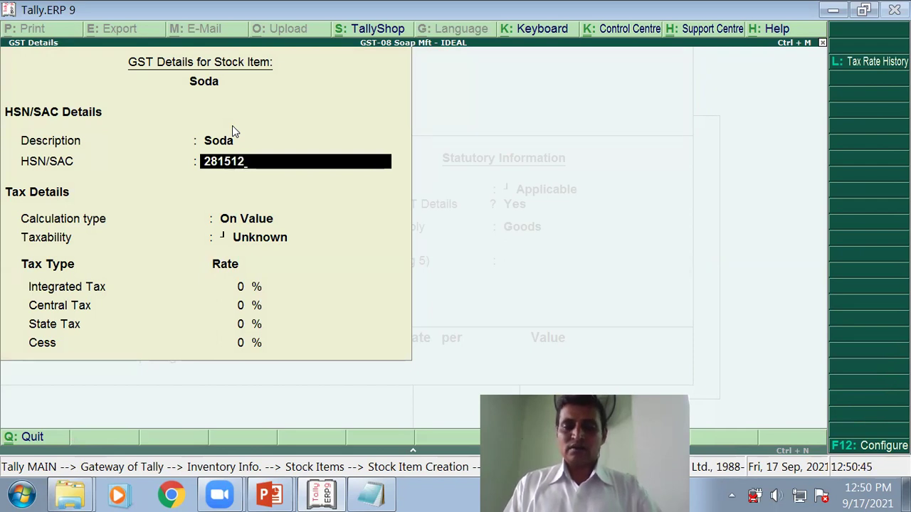
pyautogui.press('Return')
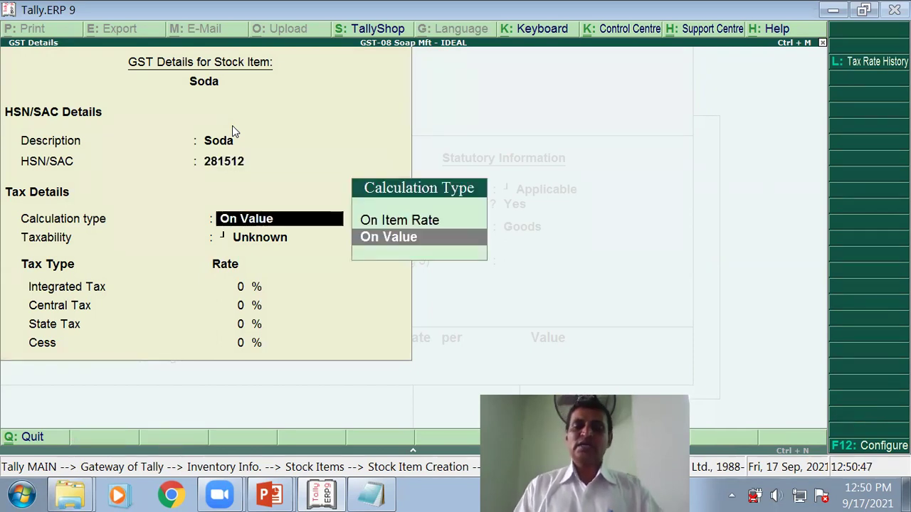
# Step: Set Soda taxable on value at 5% integrated tax as goods, and save it
pyautogui.press('Return')
pyautogui.press('Down')
pyautogui.press('Down')
pyautogui.press('Down')
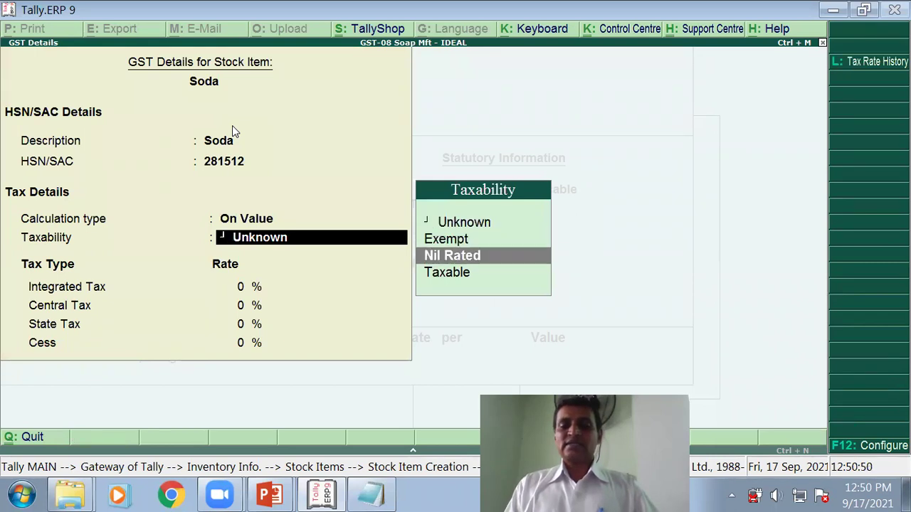
pyautogui.press('Return')
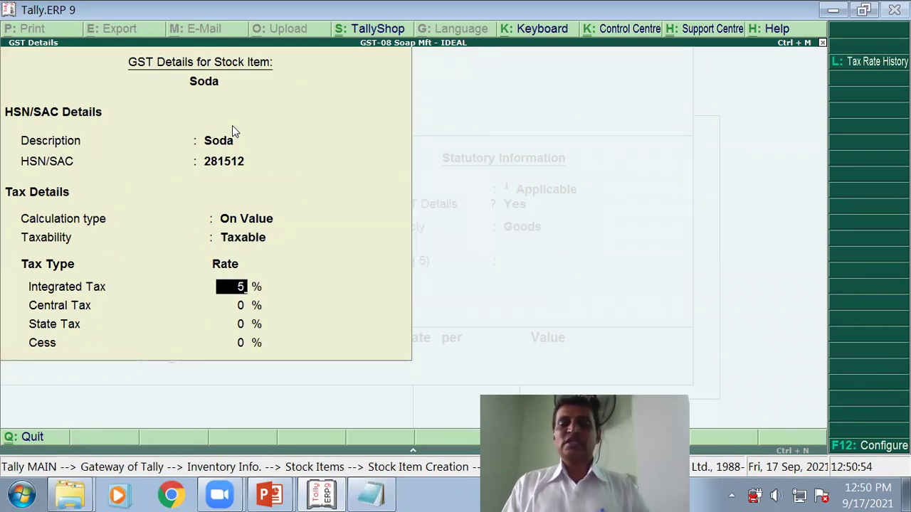
pyautogui.write('5')
pyautogui.press('Return')
pyautogui.press('Return')
pyautogui.press('Return')
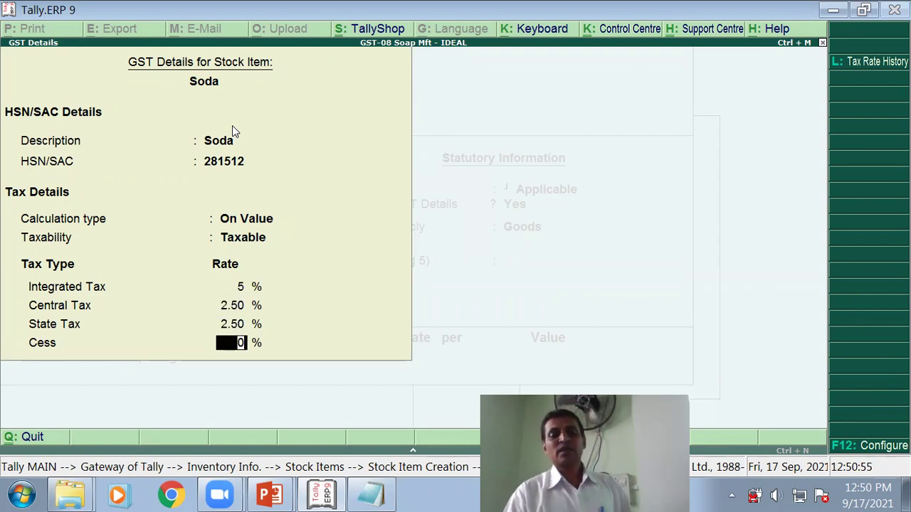
pyautogui.press('Return')
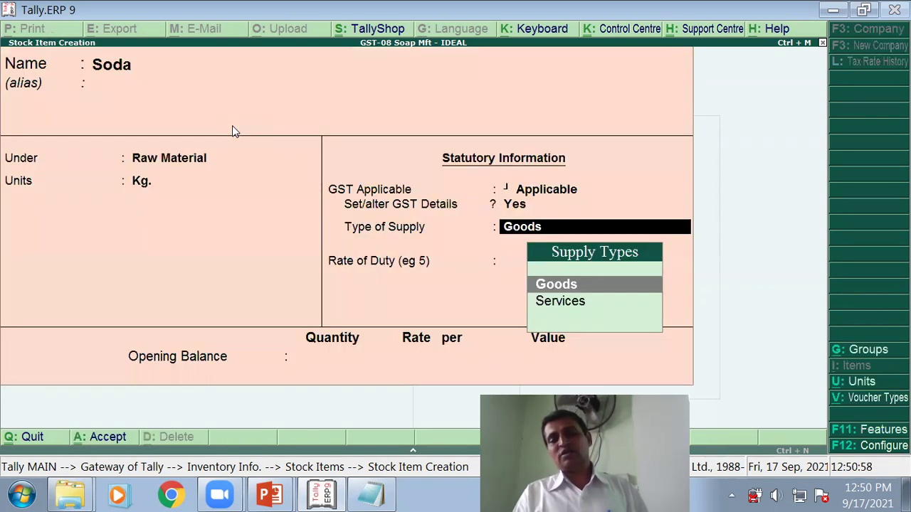
pyautogui.press('Return')
pyautogui.press('Return')
pyautogui.press('Return')
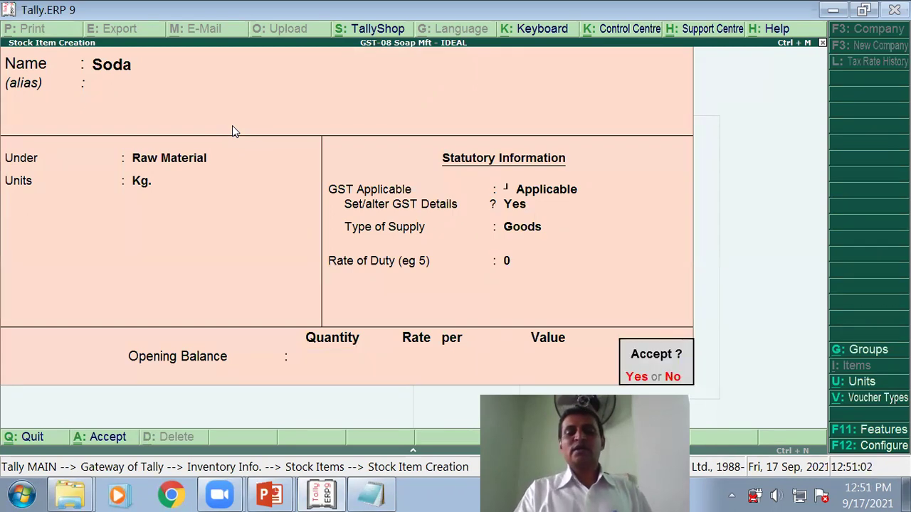
pyautogui.press('Return')
# Step: Cut the name Slurry from the notes into the new stock item's Name field
pyautogui.hotkey('alt', 'Tab')
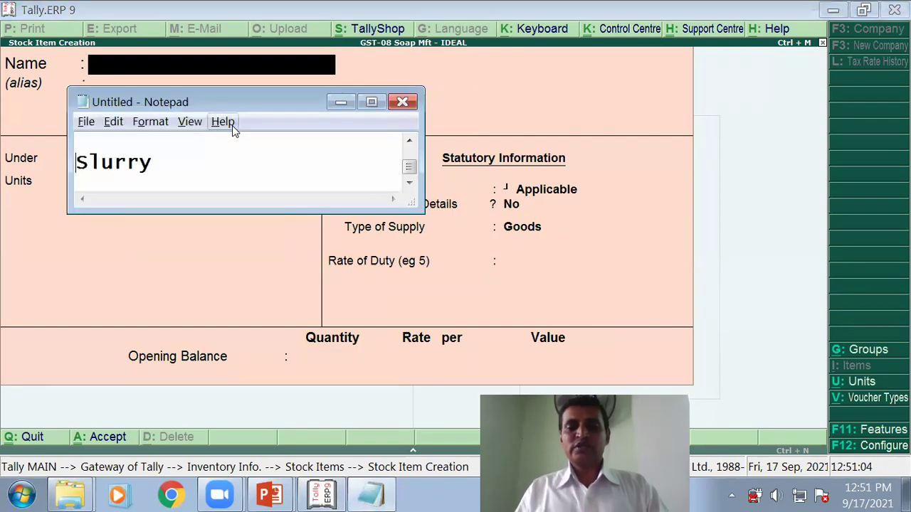
pyautogui.doubleClick(106, 160)
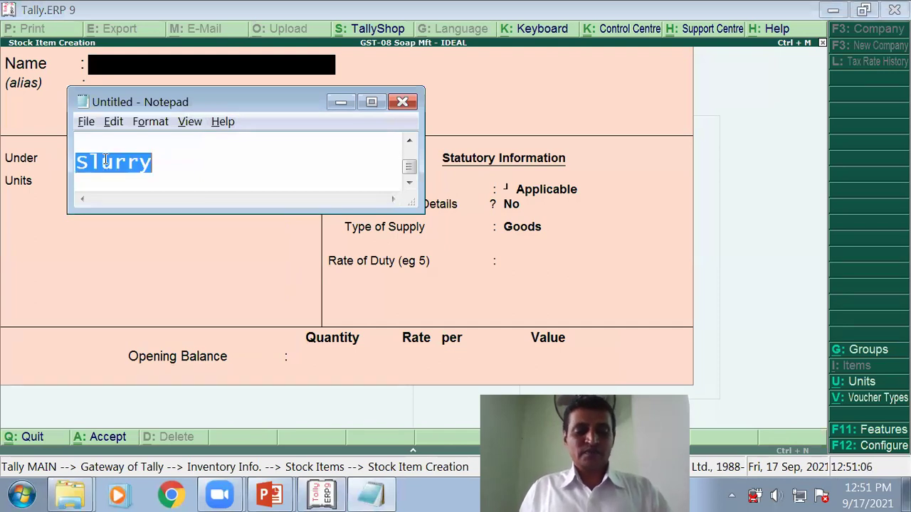
pyautogui.hotkey('ctrl', 'x')
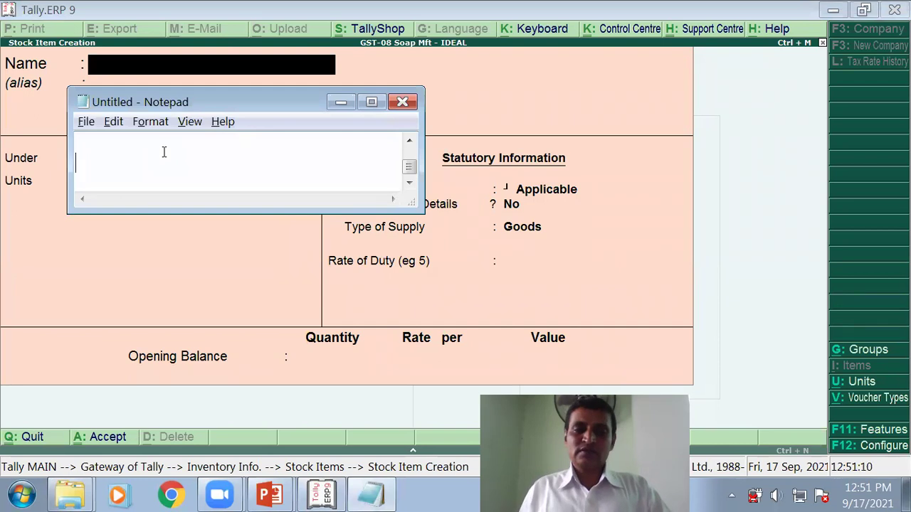
pyautogui.click(220, 239)
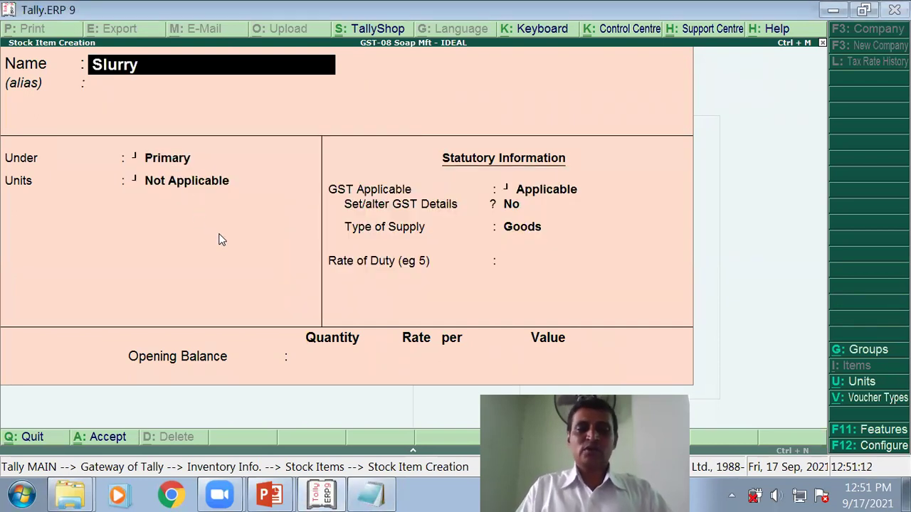
pyautogui.press('Return')
# Step: Place Slurry under Raw Material in Kg. and open GST details described as Slurry
pyautogui.press('Return')
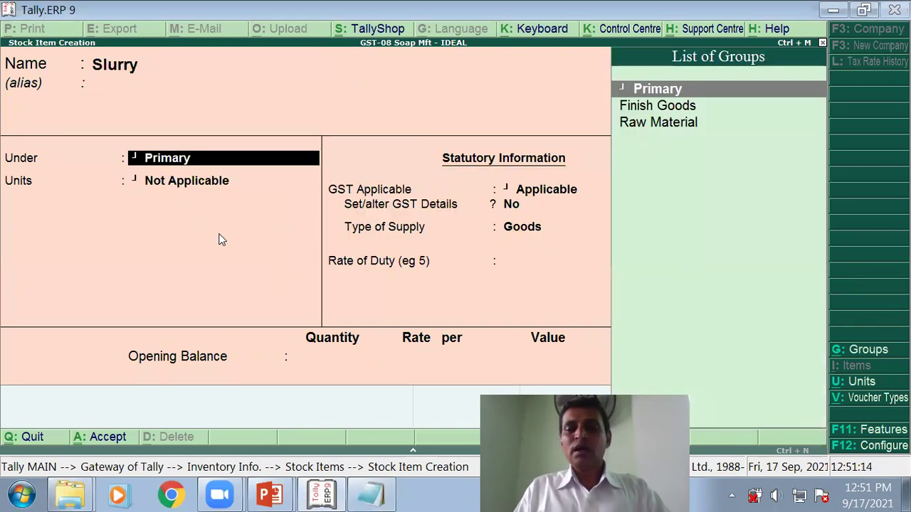
pyautogui.press('Down')
pyautogui.press('Down')
pyautogui.press('Return')
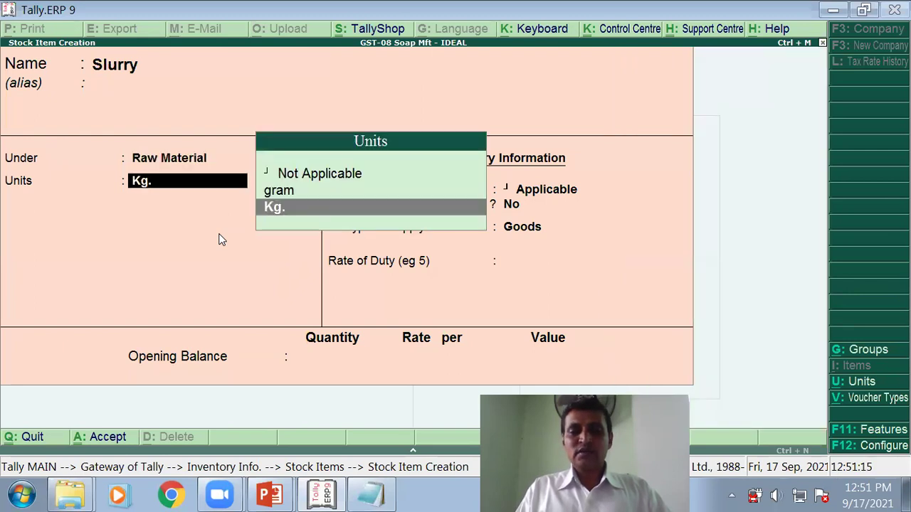
pyautogui.press('Return')
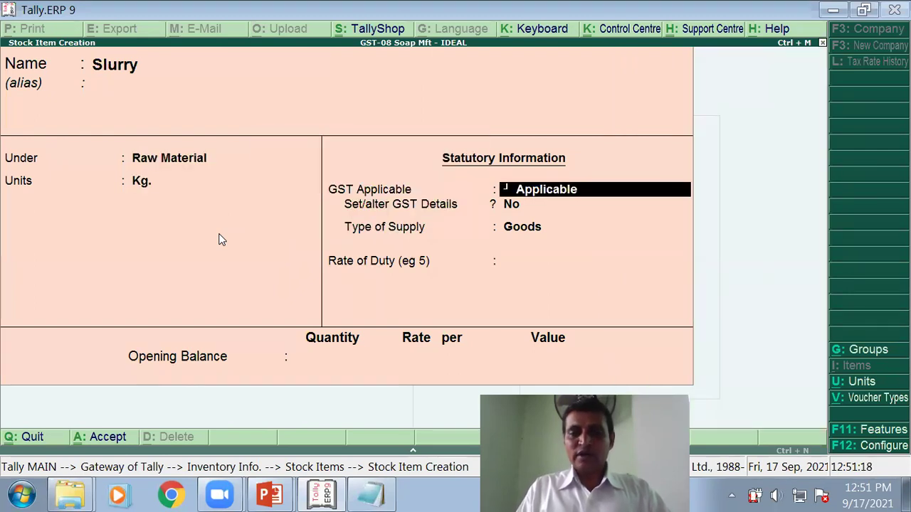
pyautogui.press('Return')
pyautogui.write('y')
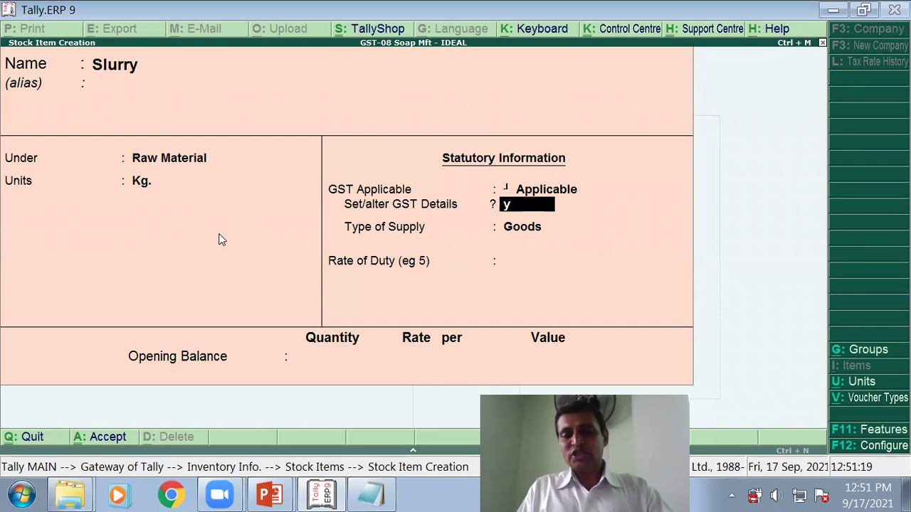
pyautogui.press('Return')
pyautogui.write('Slurry')
pyautogui.press('Return')
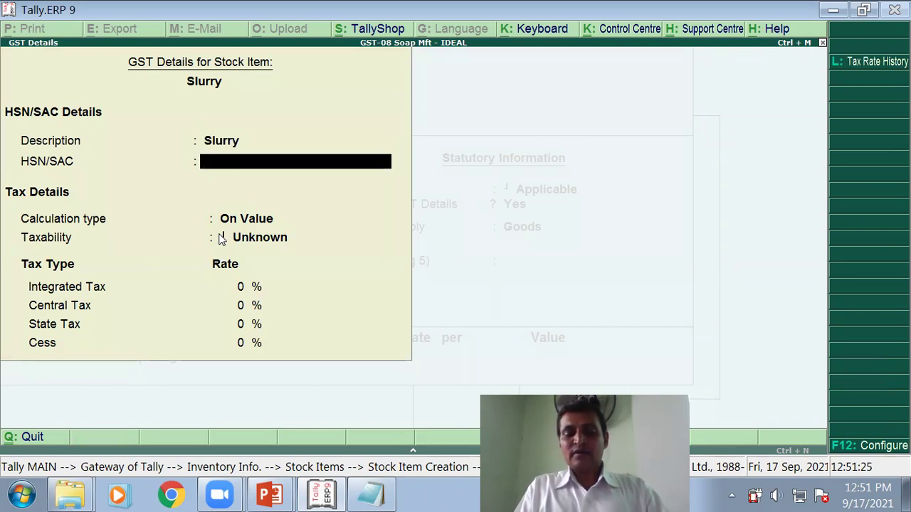
# Step: Enter HSN code 84818090 for Slurry, correcting the mistyped digits
pyautogui.write('8481')
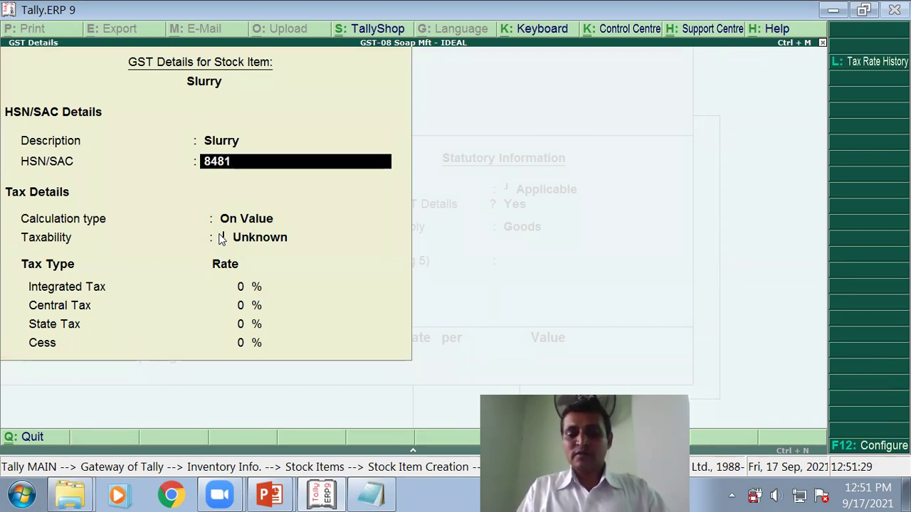
pyautogui.write('829')
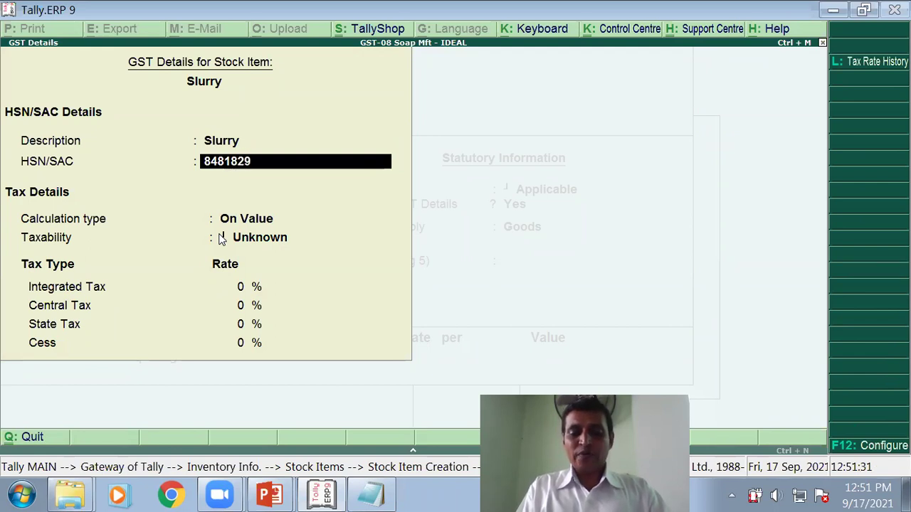
pyautogui.write('0')
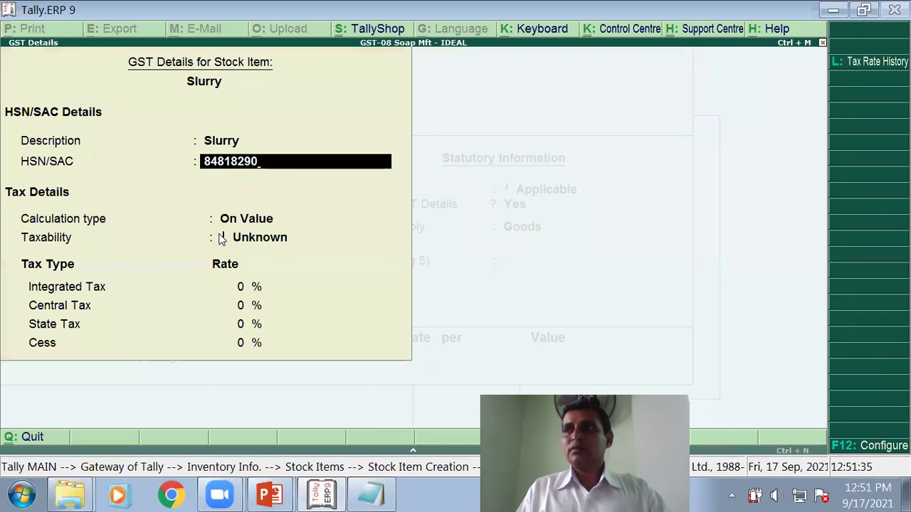
pyautogui.press('BackSpace')
pyautogui.press('BackSpace')
pyautogui.press('BackSpace')
pyautogui.write('090')
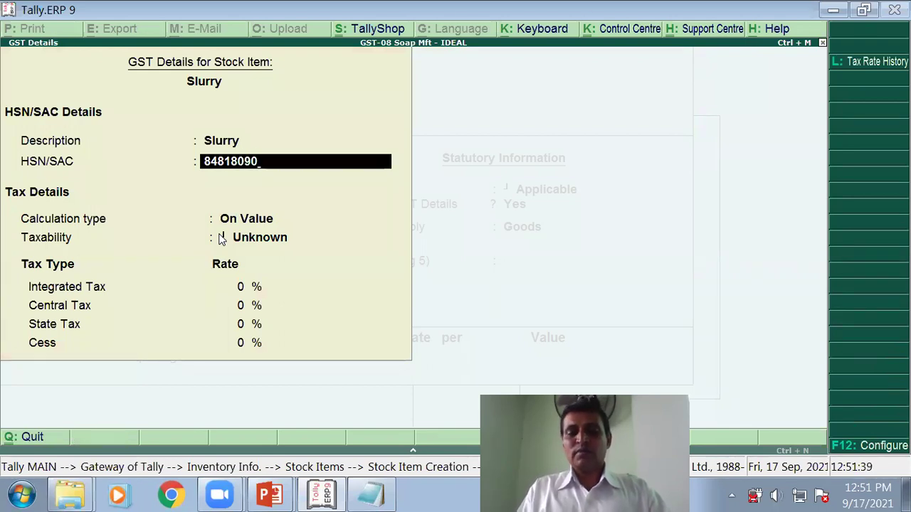
pyautogui.press('Return')
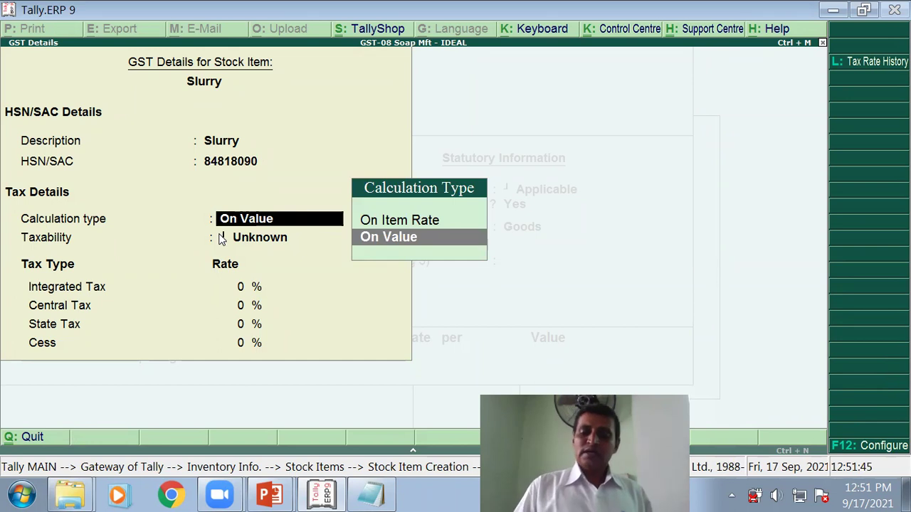
# Step: Make Slurry taxable at 5% on value as goods with rate 0, and save it
pyautogui.press('Return')
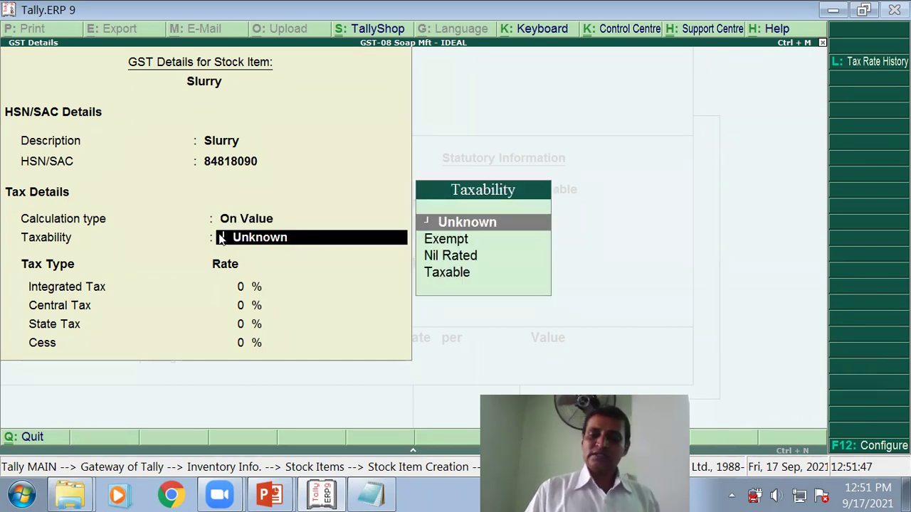
pyautogui.press('Down')
pyautogui.press('Down')
pyautogui.press('Down')
pyautogui.press('Return')
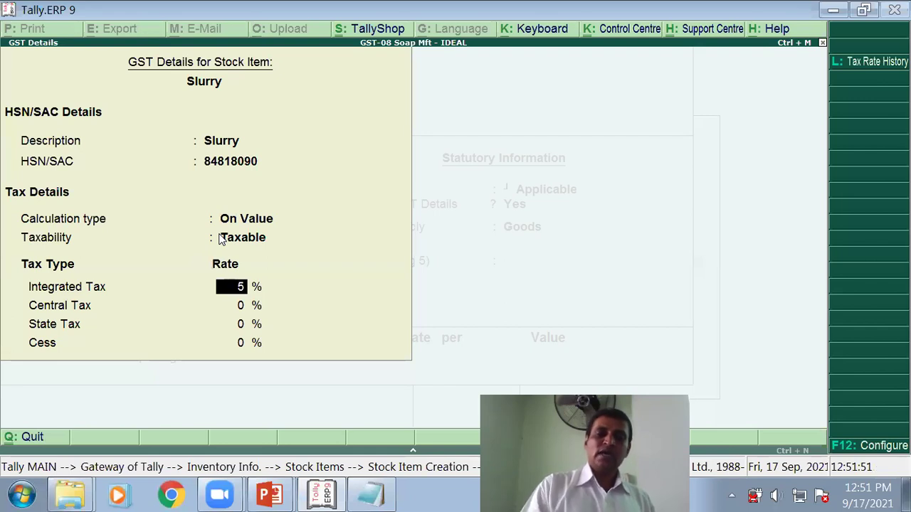
pyautogui.press('Return')
pyautogui.press('Return')
pyautogui.press('Return')
pyautogui.press('Return')
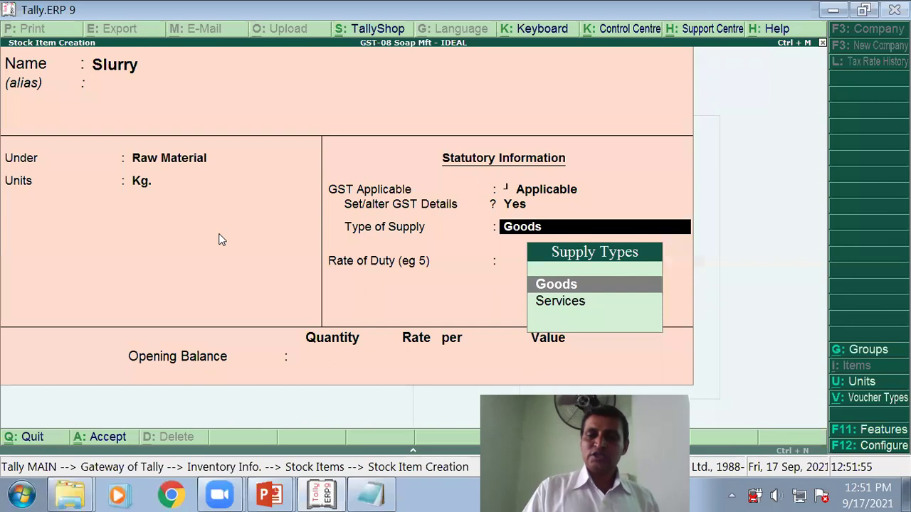
pyautogui.press('Return')
pyautogui.press('Return')
pyautogui.press('Return')
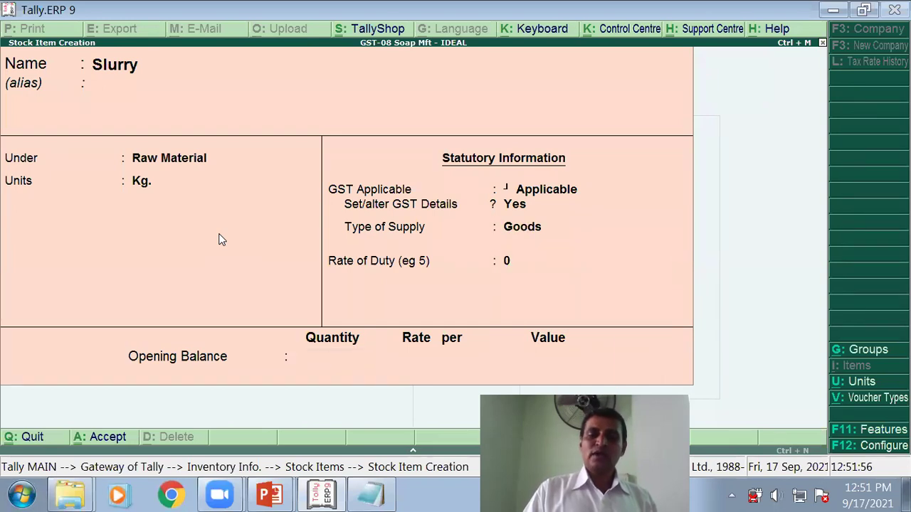
pyautogui.press('Return')
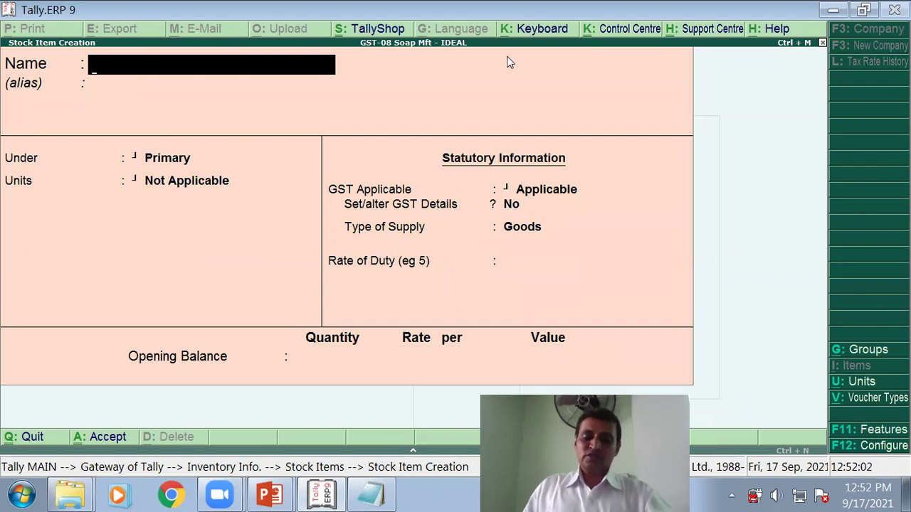
pyautogui.hotkey('alt', 'Tab')
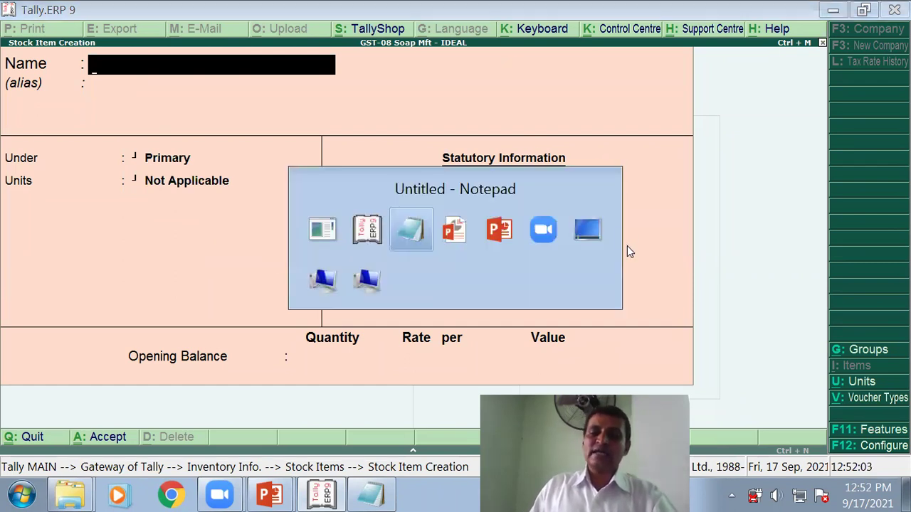
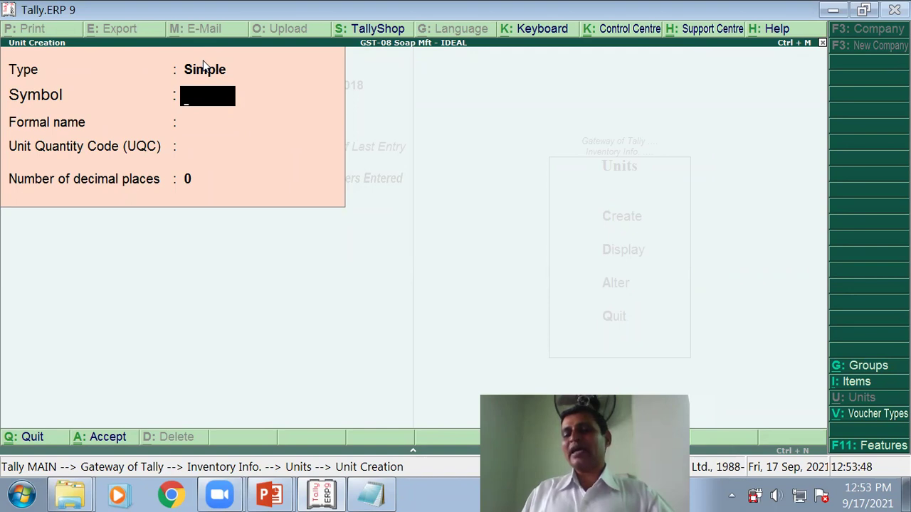
# Step: Change the unit type to Compound, checking the lecture slide for reference
pyautogui.press('BackSpace')
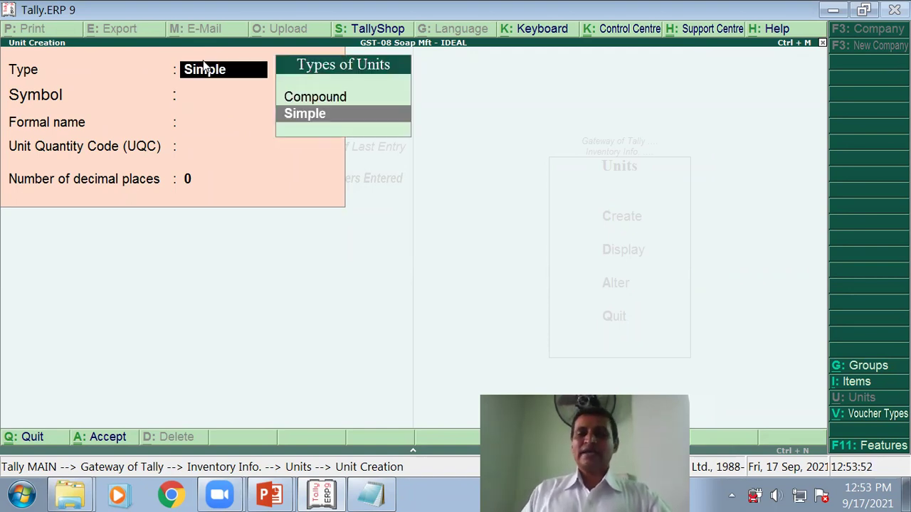
pyautogui.click(326, 100)
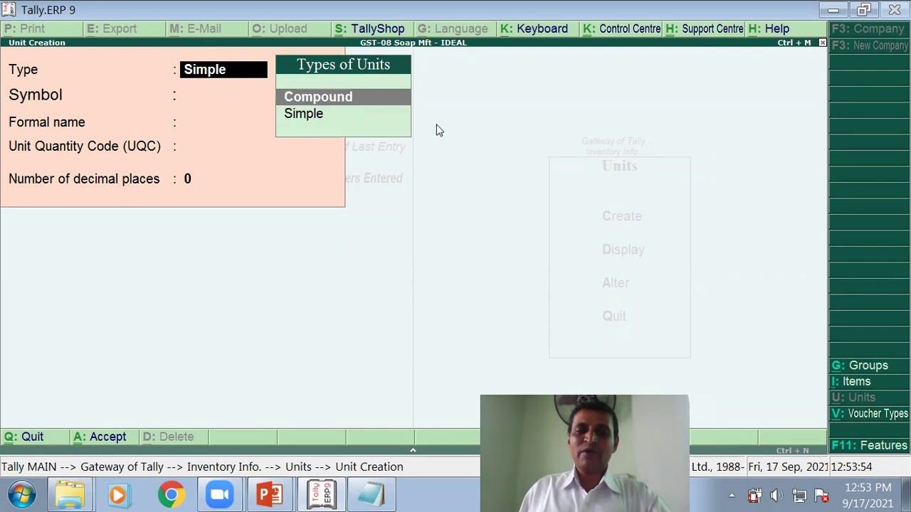
pyautogui.press('Return')
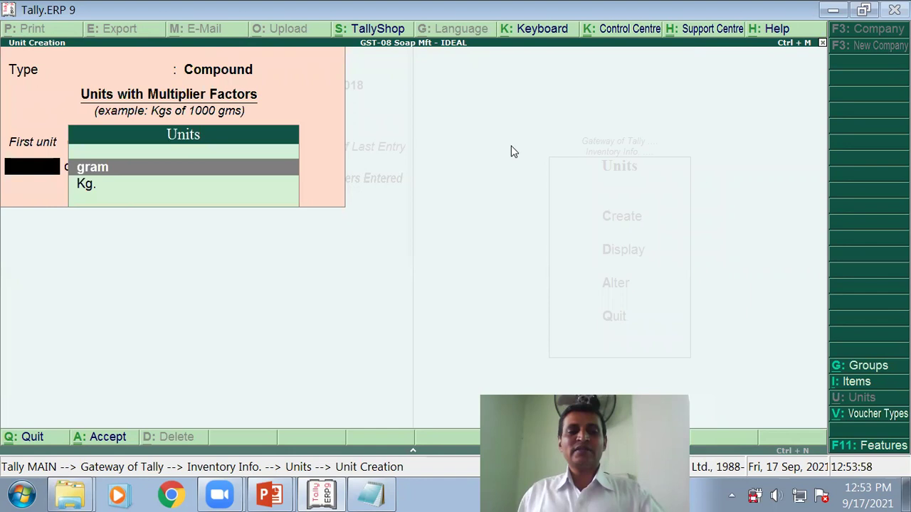
pyautogui.hotkey('alt', 'Tab')
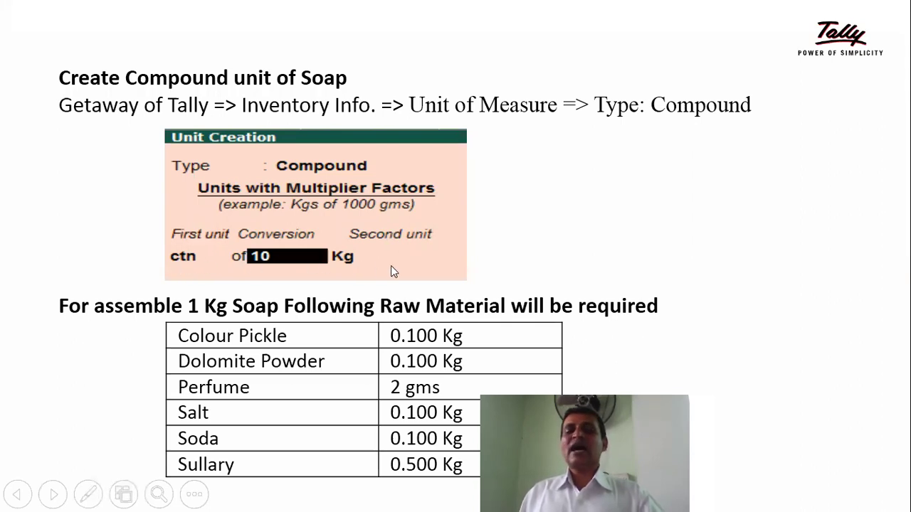
pyautogui.hotkey('alt', 'Tab')
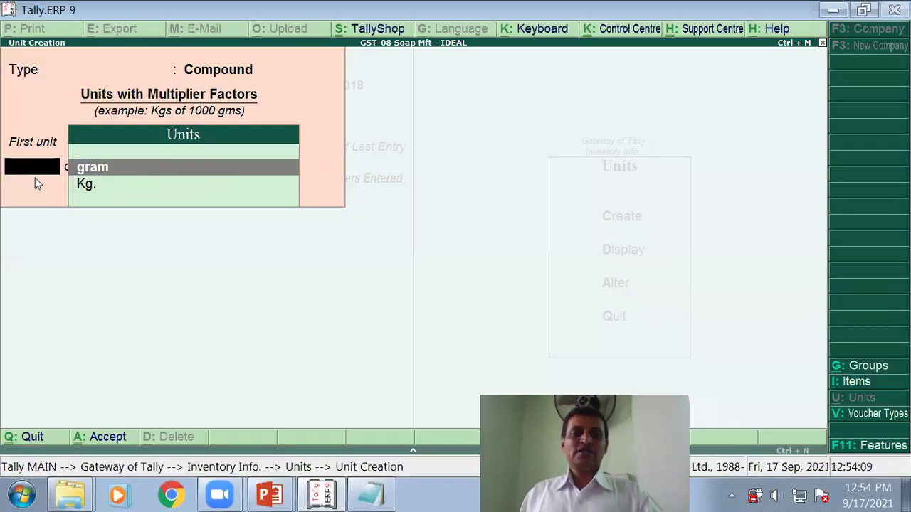
# Step: Create simple unit 'ctn' with formal name Cartoon and use it as first unit
pyautogui.press('c')
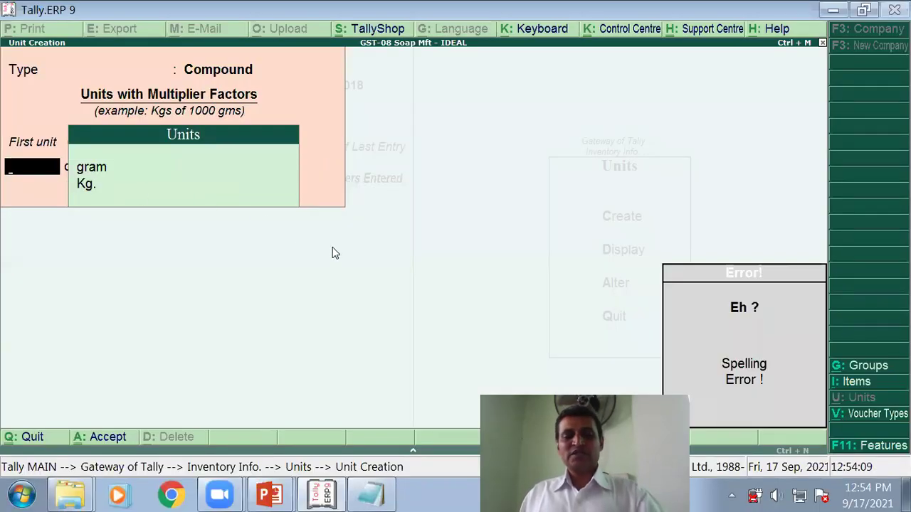
pyautogui.hotkey('alt', 'c')
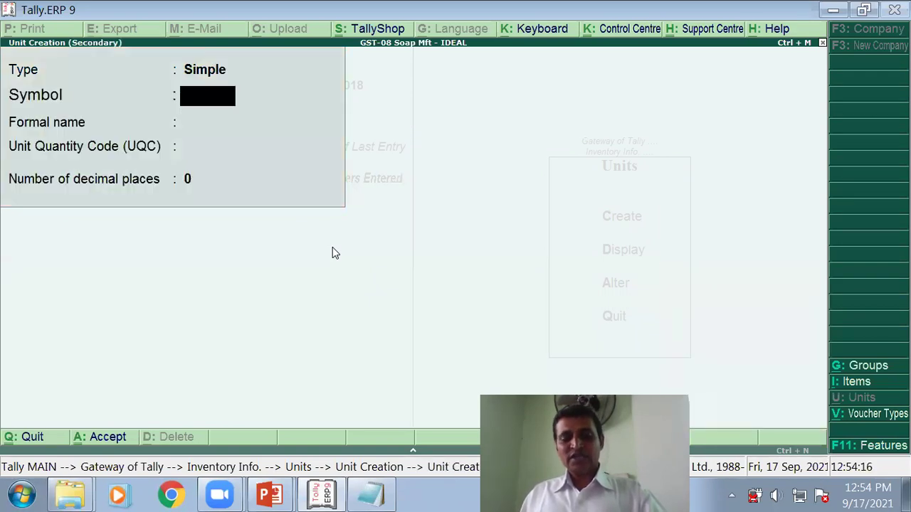
pyautogui.write('ctn')
pyautogui.press('Return')
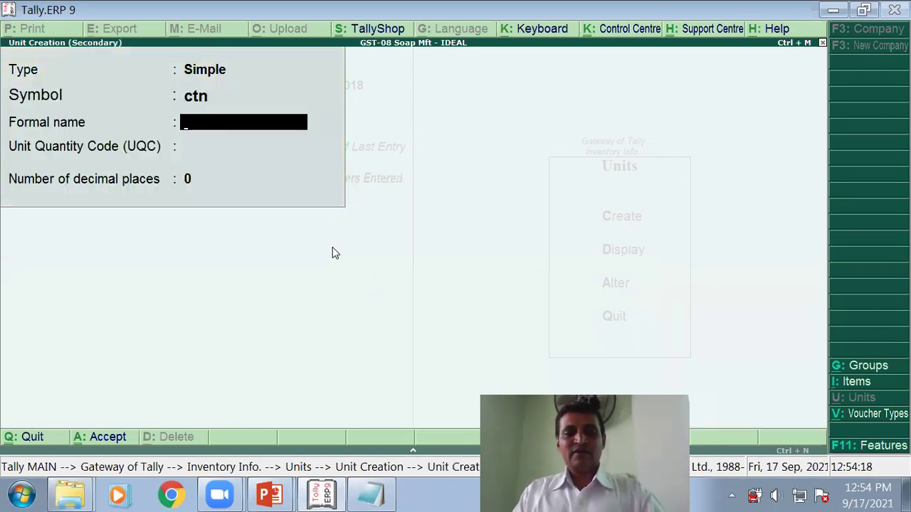
pyautogui.write('Car')
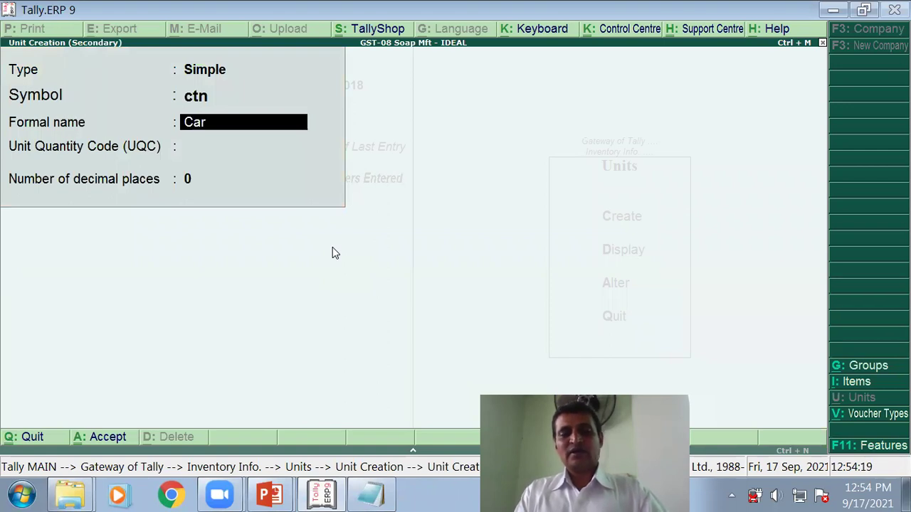
pyautogui.write('toon')
pyautogui.press('Return')
pyautogui.press('Return')
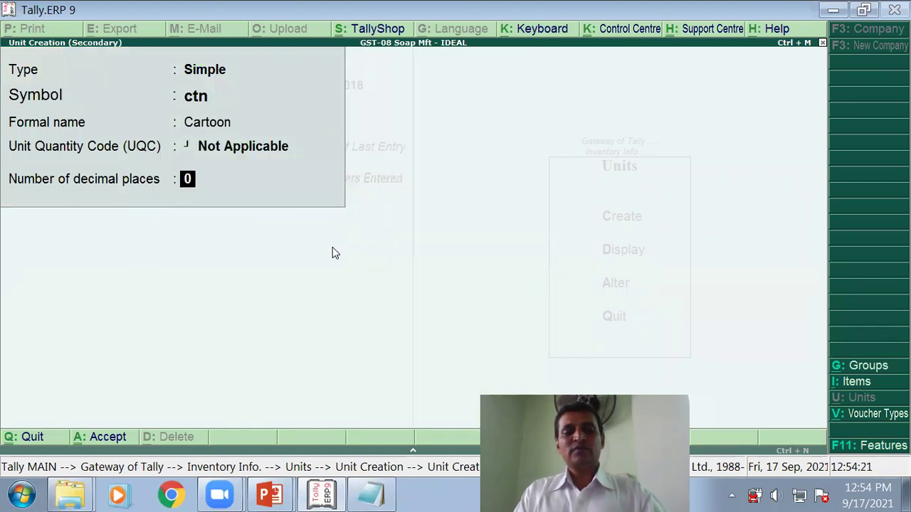
pyautogui.press('Return')
pyautogui.press('Return')
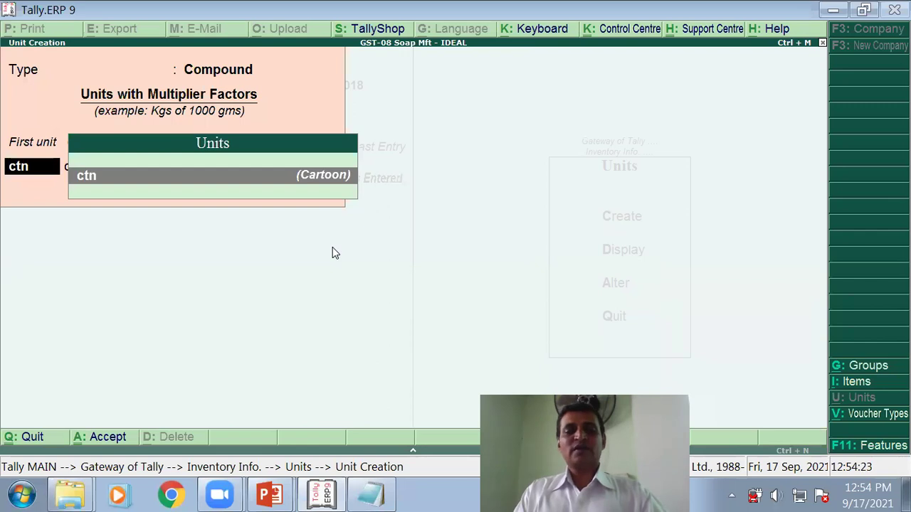
pyautogui.press('Return')
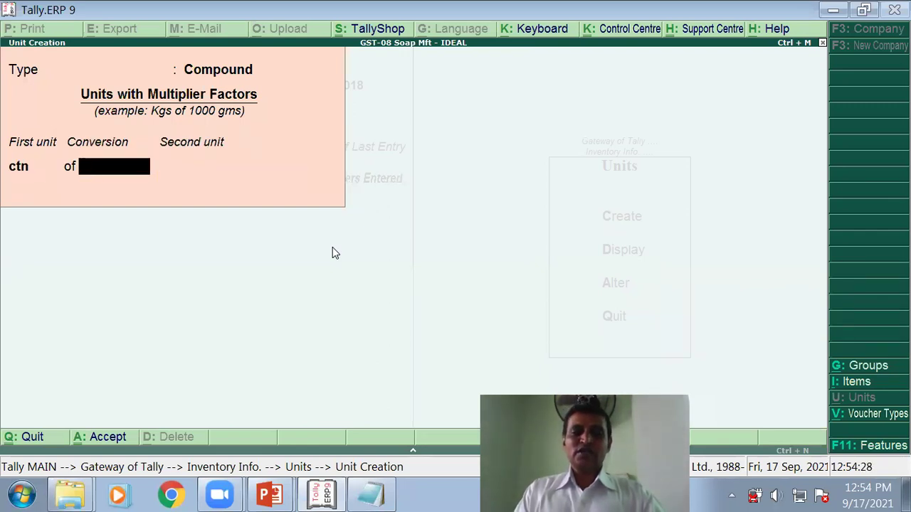
# Step: Define 1 ctn as 10 Kg., replacing the mistaken kg entry in the first unit
pyautogui.write('kg')
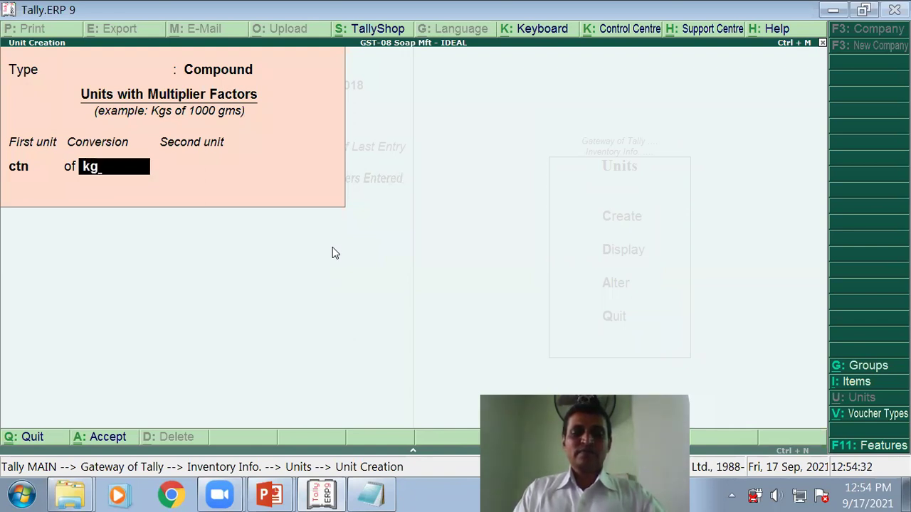
pyautogui.press('BackSpace')
pyautogui.press('BackSpace')
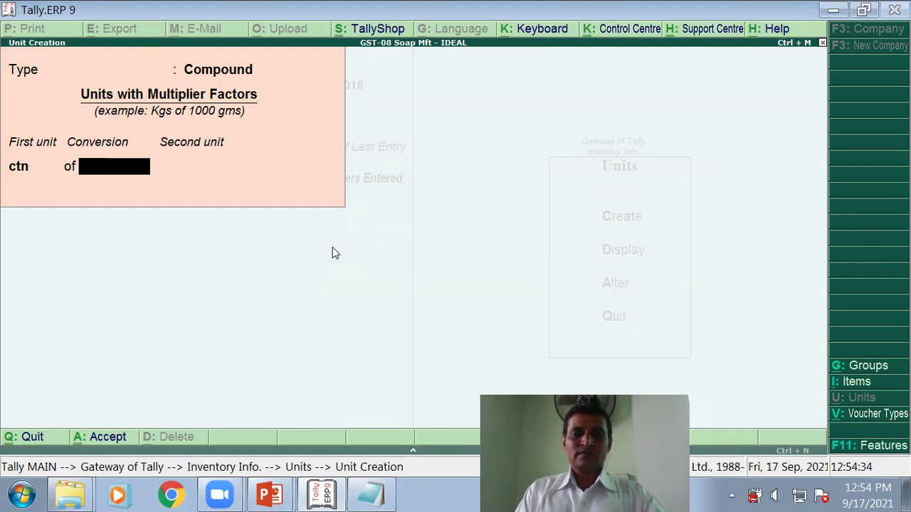
pyautogui.press('BackSpace')
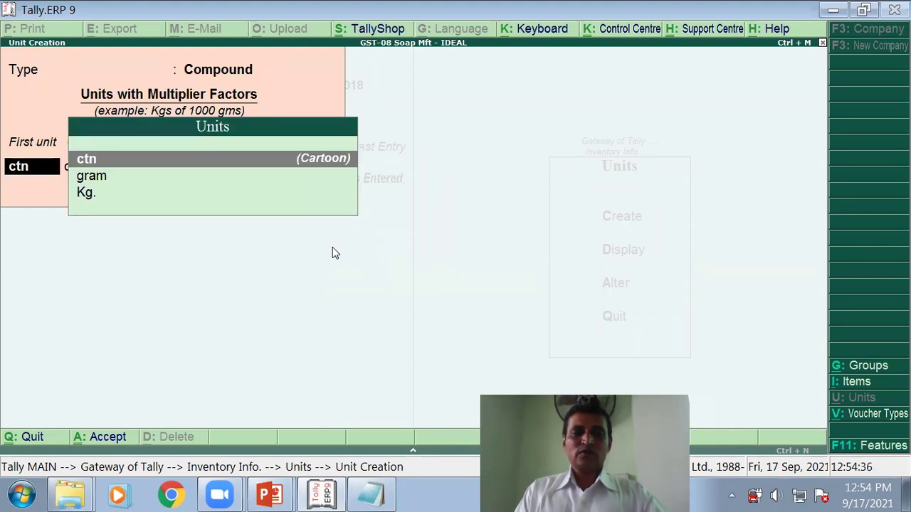
pyautogui.press('Return')
pyautogui.press('BackSpace')
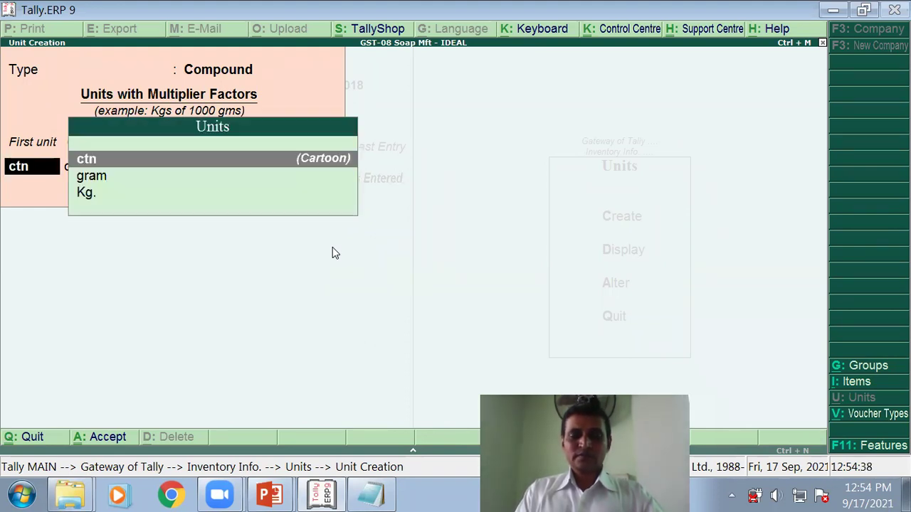
pyautogui.press('Return')
pyautogui.write('10')
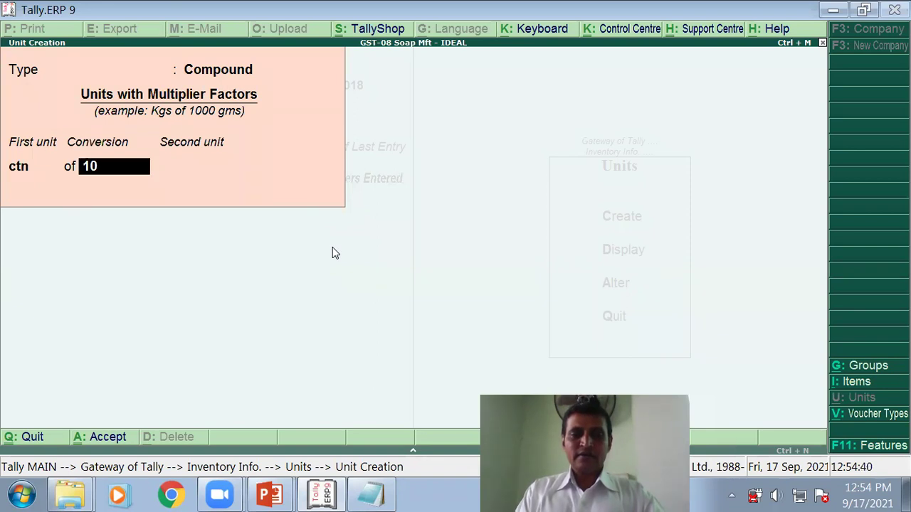
pyautogui.press('Return')
pyautogui.press('Down')
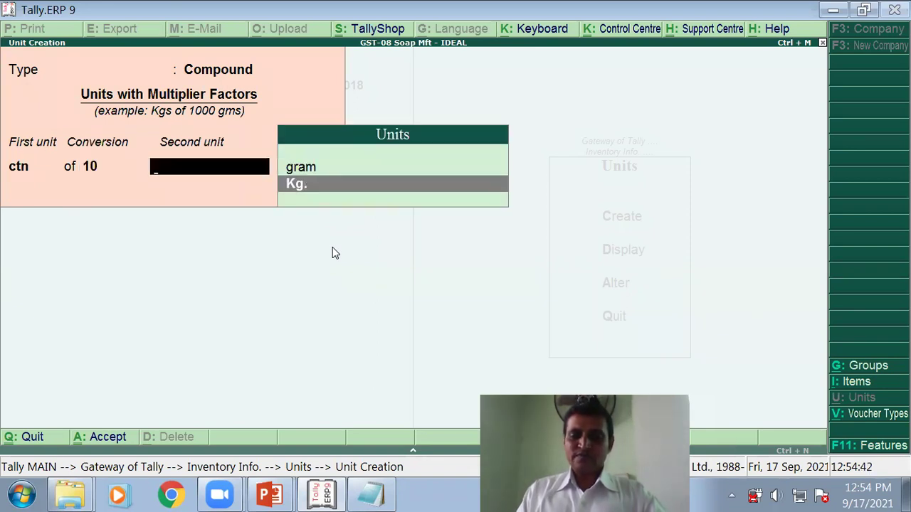
pyautogui.press('Return')
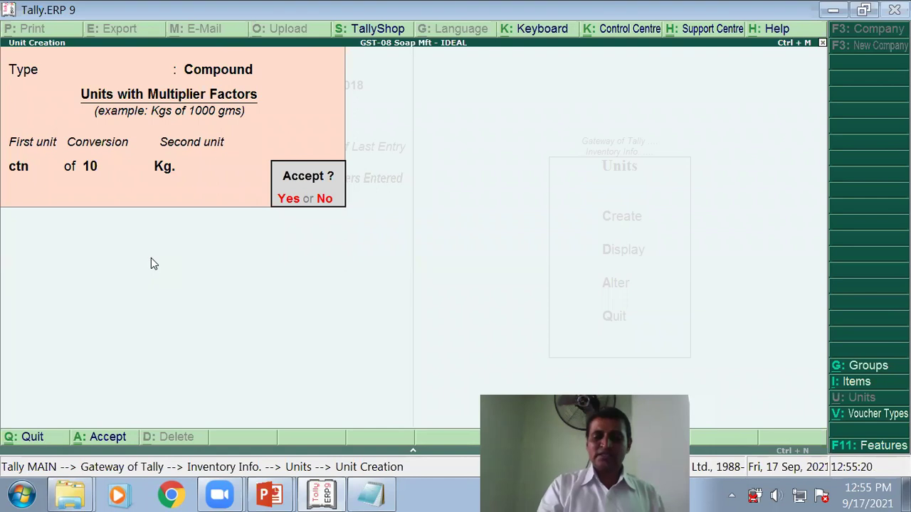
# Step: Accept the ctn of 10 Kg. unit and quit Unit Creation
pyautogui.press('n')
pyautogui.press('Escape')
pyautogui.press('y')
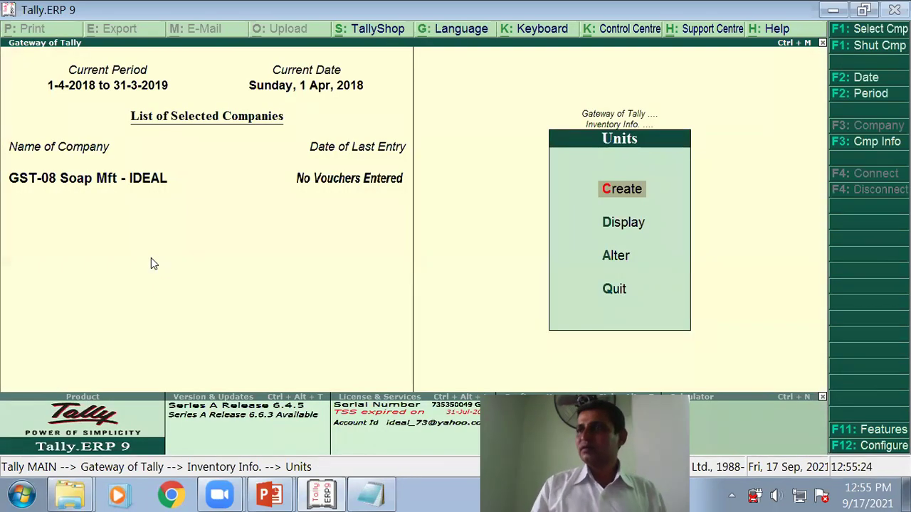
# Step: Display the units list to confirm ctn of 10 Kg., then go back to the lecture slides
pyautogui.press('Down')
pyautogui.press('Return')
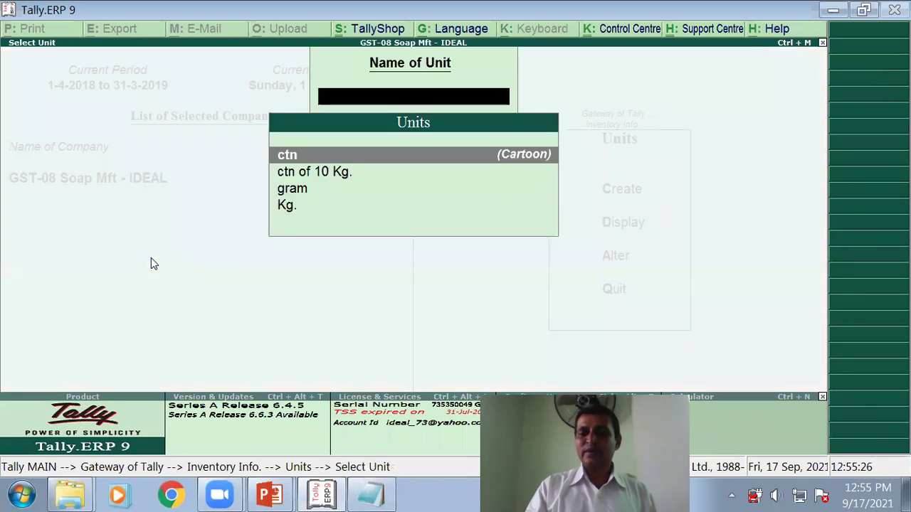
pyautogui.press('Down')
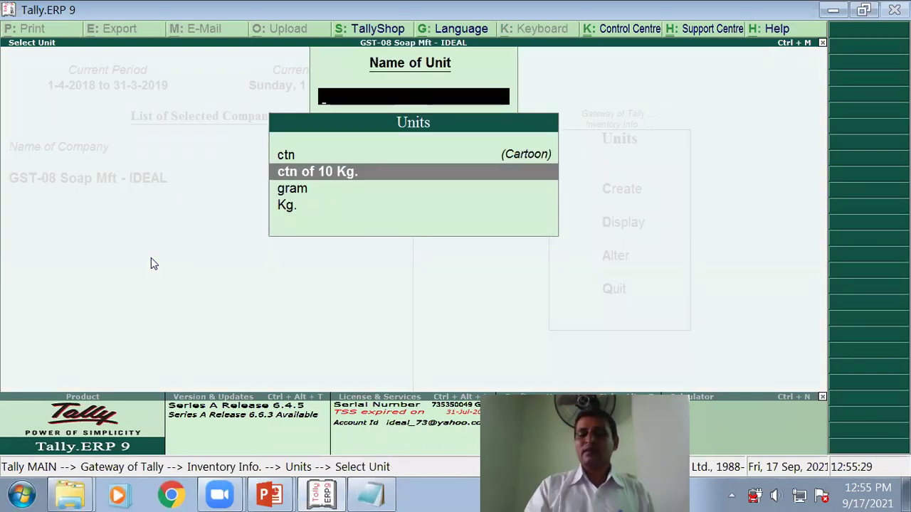
pyautogui.press('Escape')
pyautogui.press('Escape')
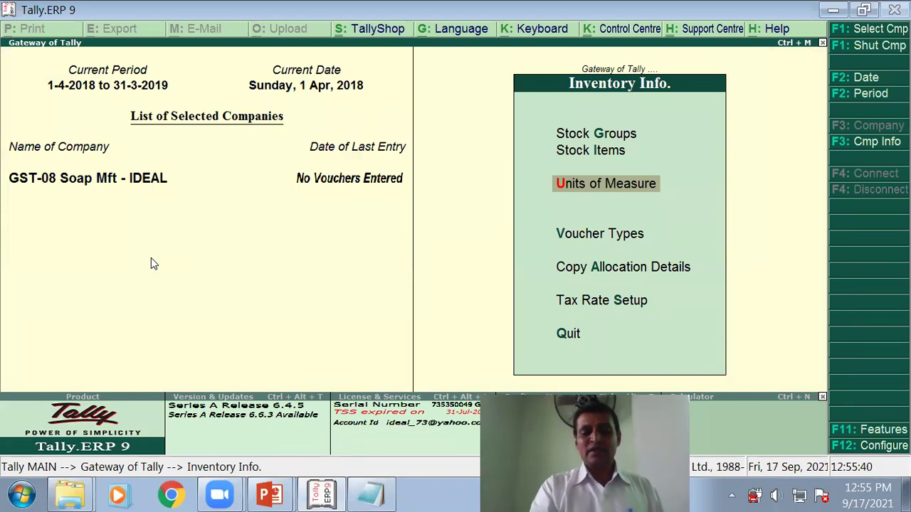
pyautogui.press('Escape')
pyautogui.hotkey('alt', 'Tab')
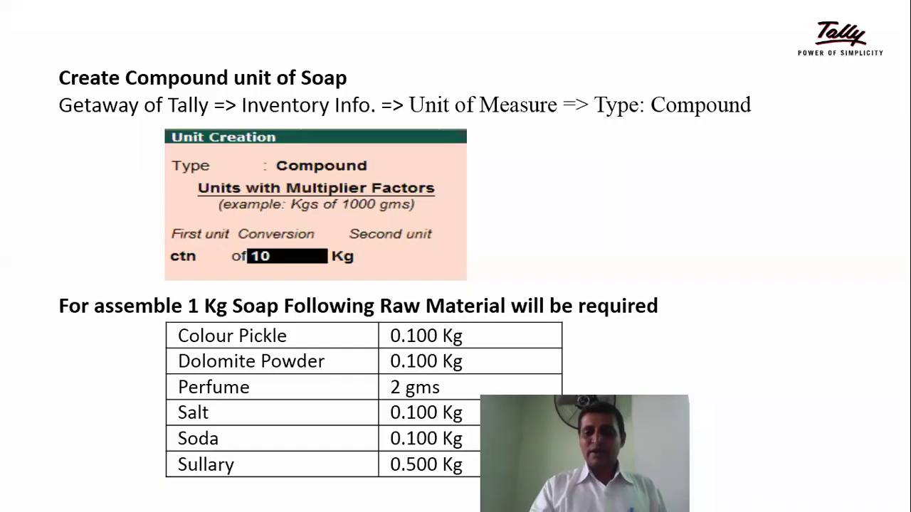
# Step: Advance to the 'Create following Stock Items' slide and return to Tally.ERP 9
pyautogui.click(66, 496)
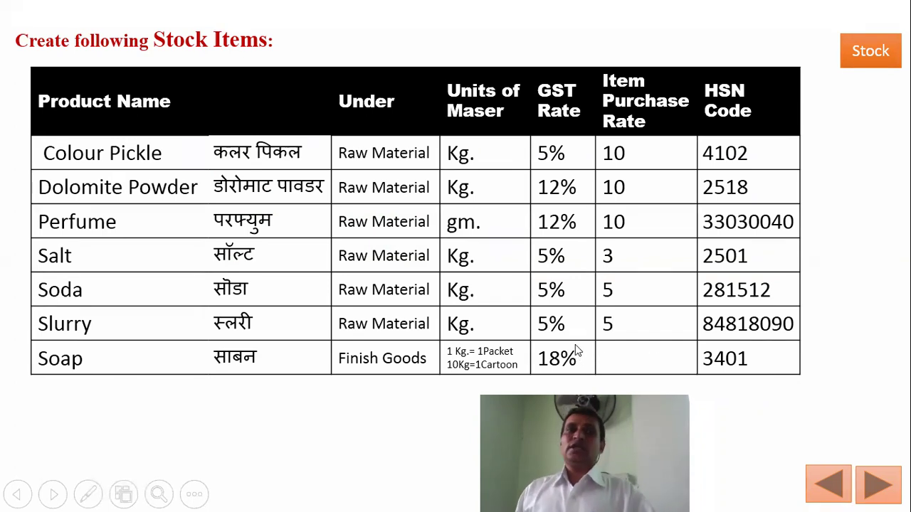
pyautogui.hotkey('alt', 'Tab')
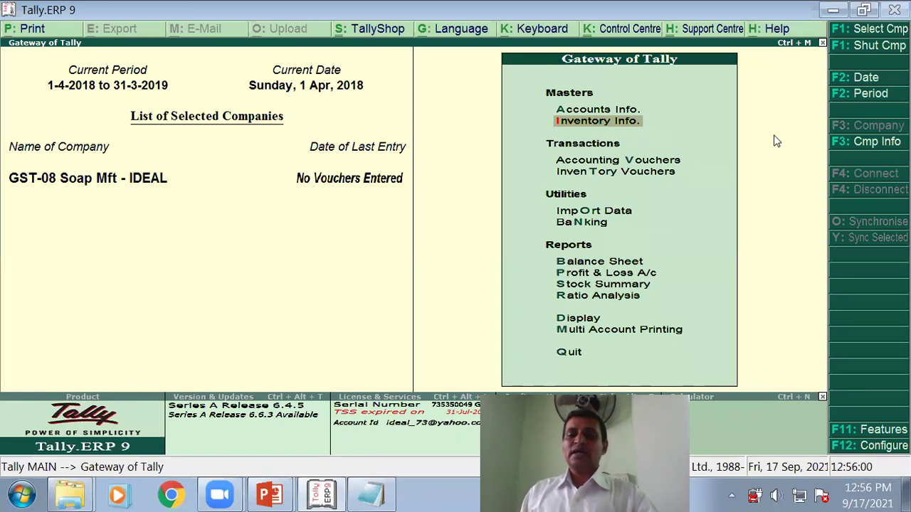
# Step: Open Stock Item Creation from Inventory Info. in Gateway of Tally
pyautogui.press('Return')
pyautogui.press('Down')
pyautogui.press('Return')
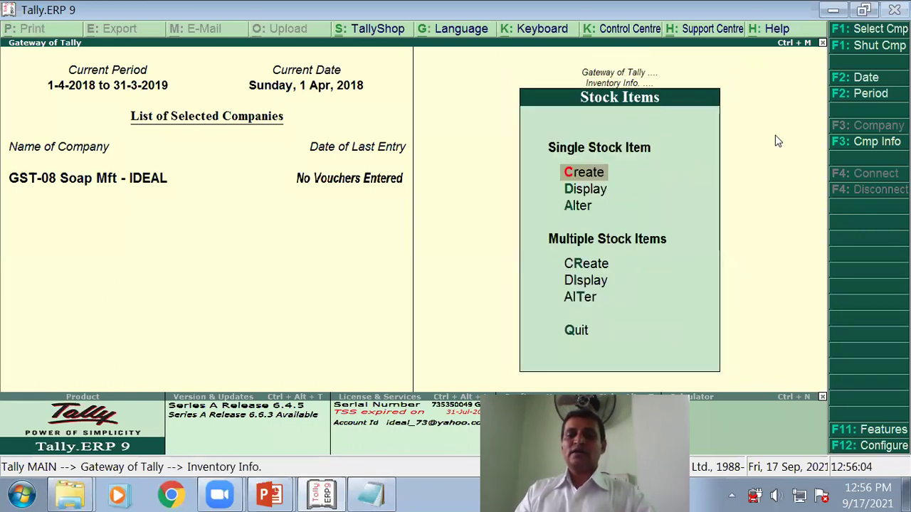
pyautogui.press('Return')
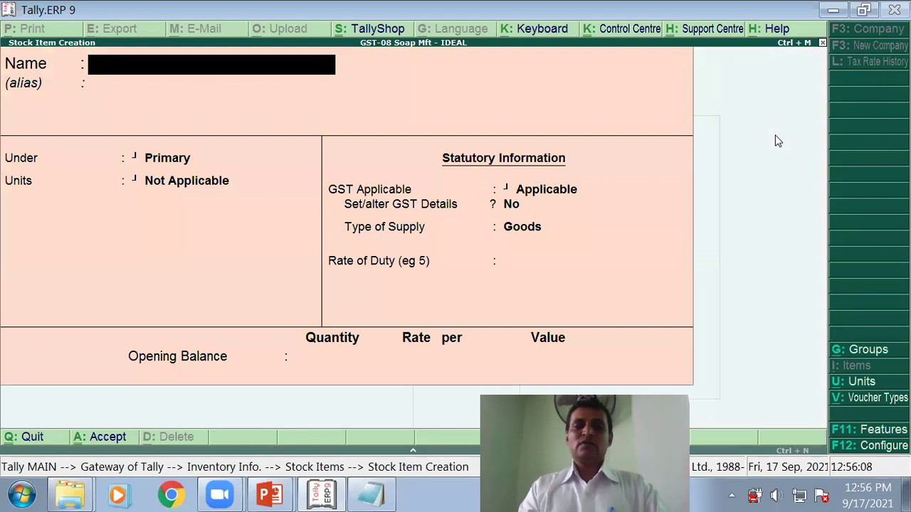
# Step: Name the item Soap under Finish Goods in ctn of 10 Kg., with GST details enabled
pyautogui.write('Soap')
pyautogui.press('Return')
pyautogui.press('Return')
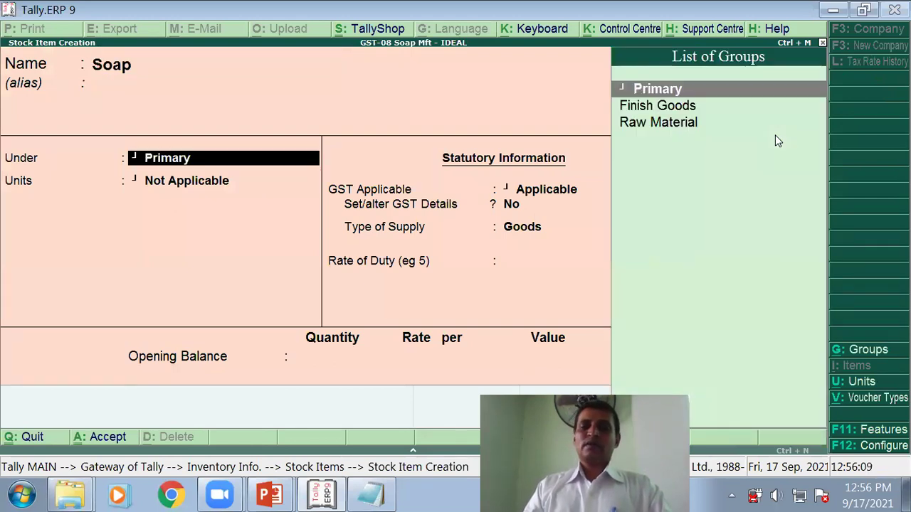
pyautogui.press('Down')
pyautogui.press('Return')
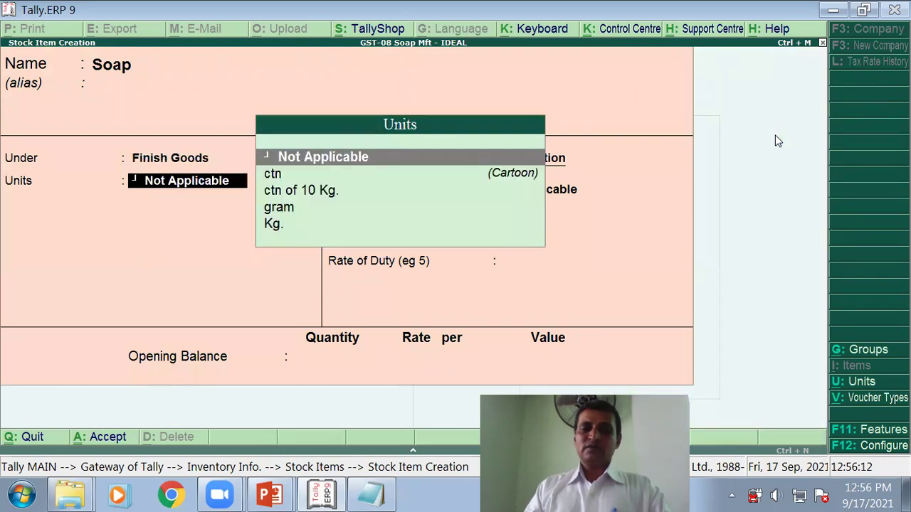
pyautogui.press('Down')
pyautogui.press('Down')
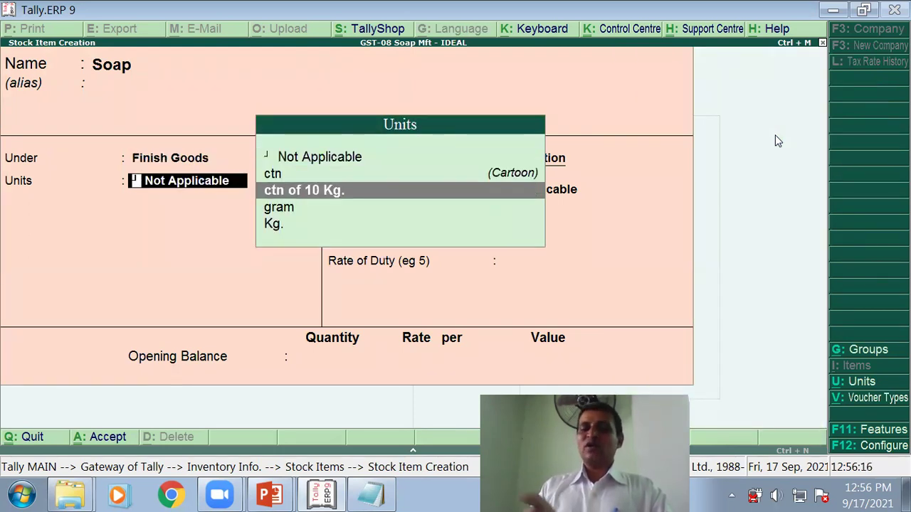
pyautogui.press('Return')
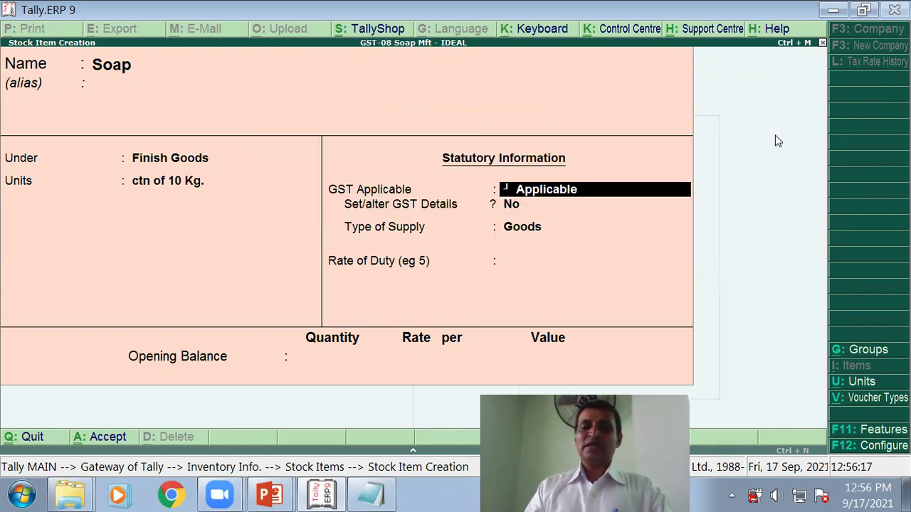
pyautogui.press('Return')
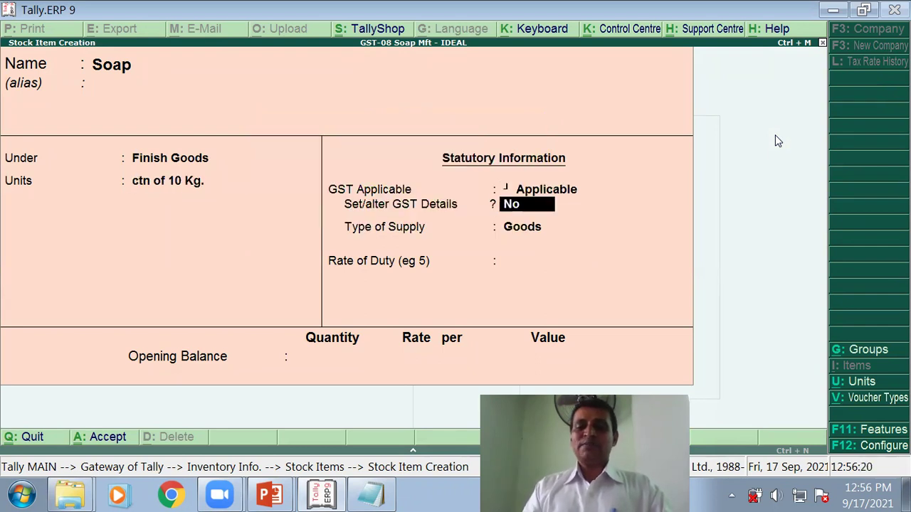
pyautogui.write('y')
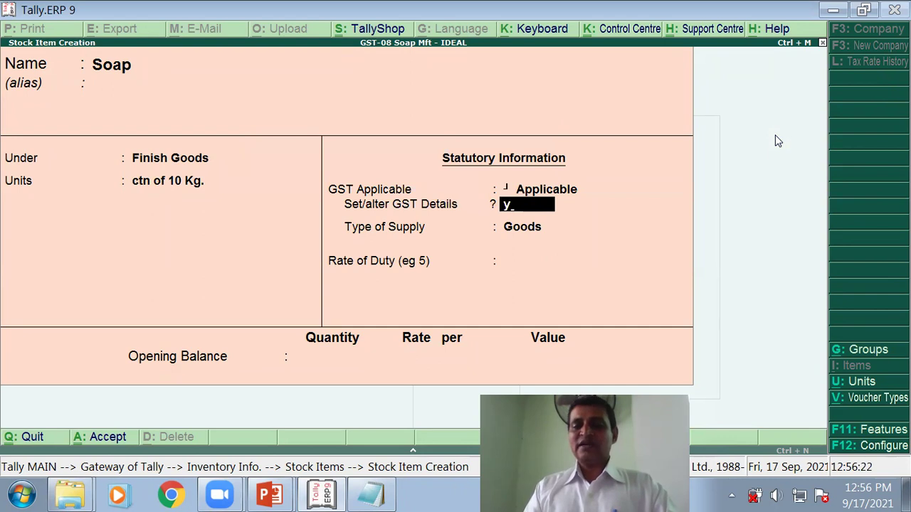
pyautogui.press('Return')
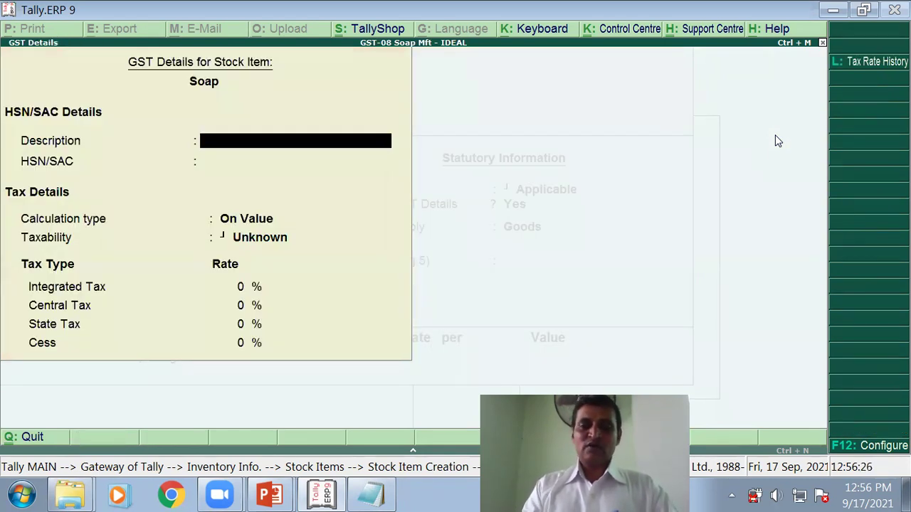
# Step: Give Soap the description Soap and HSN code 3401, fixing a mistyped digit
pyautogui.write('Soap')
pyautogui.press('Return')
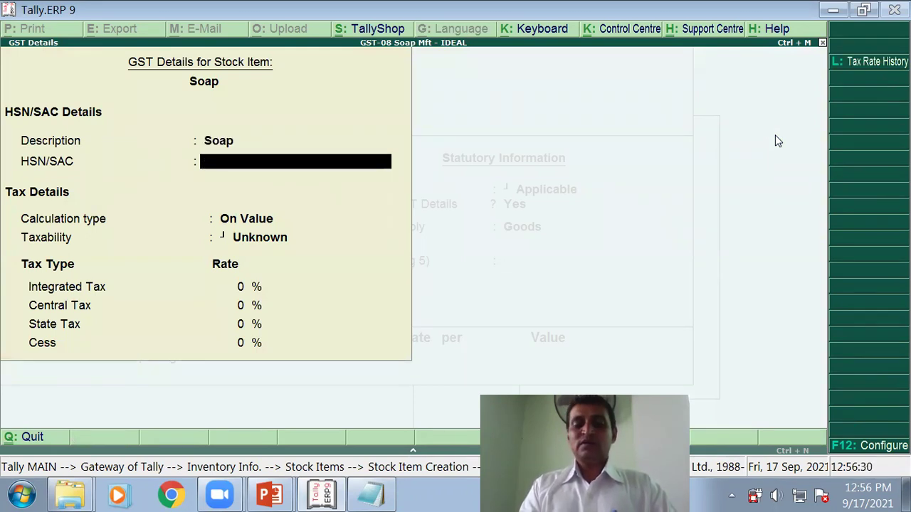
pyautogui.write('31')
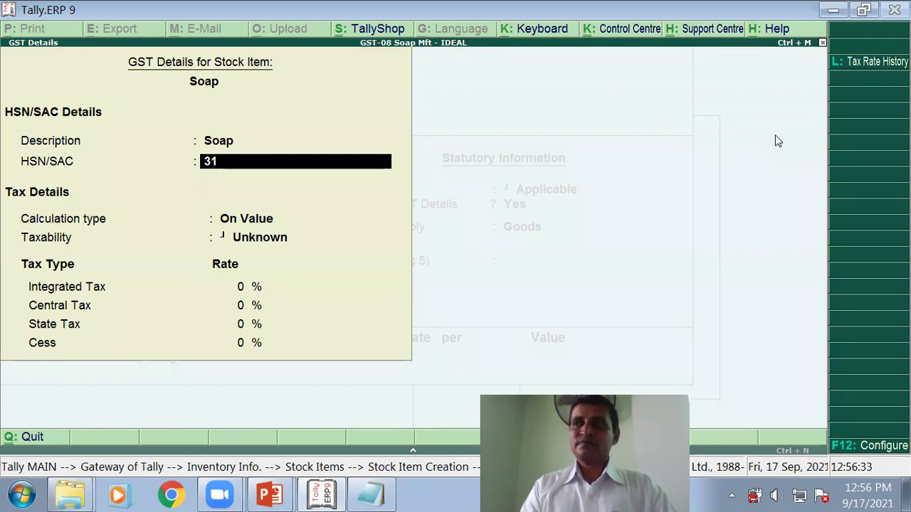
pyautogui.press('BackSpace')
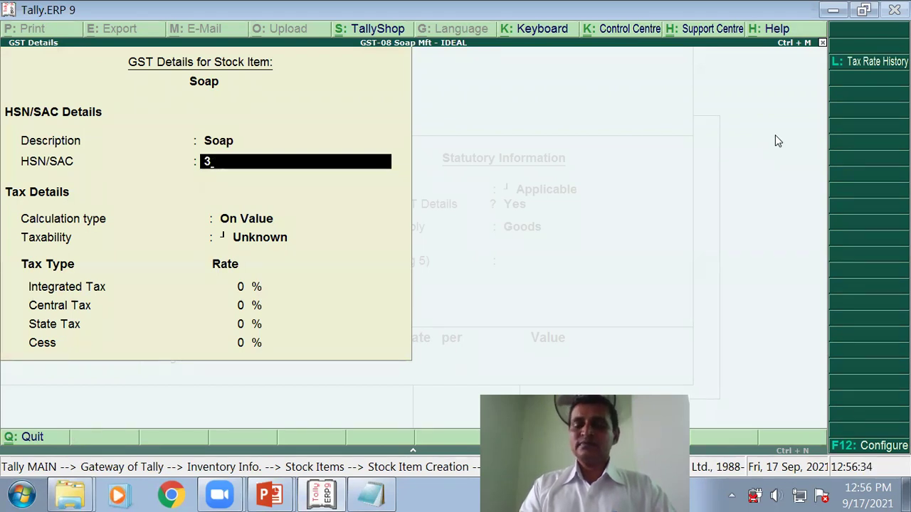
pyautogui.write('401')
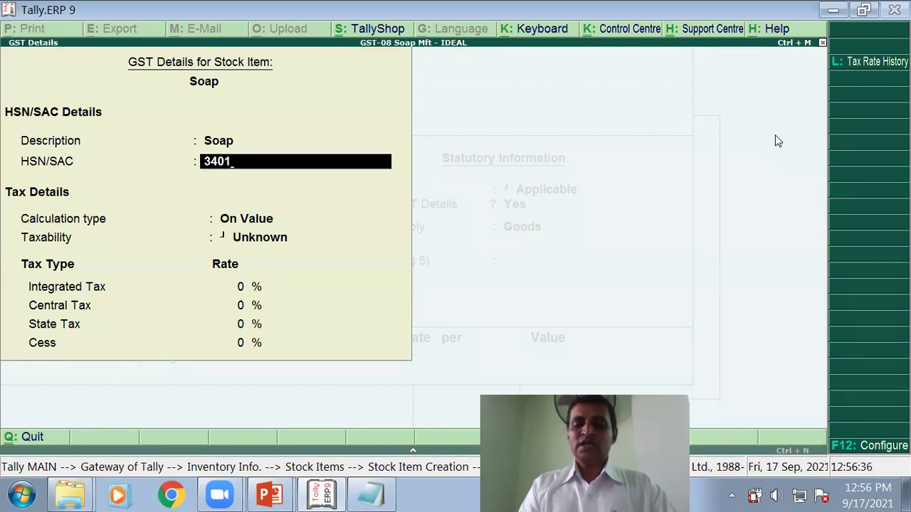
pyautogui.press('Return')
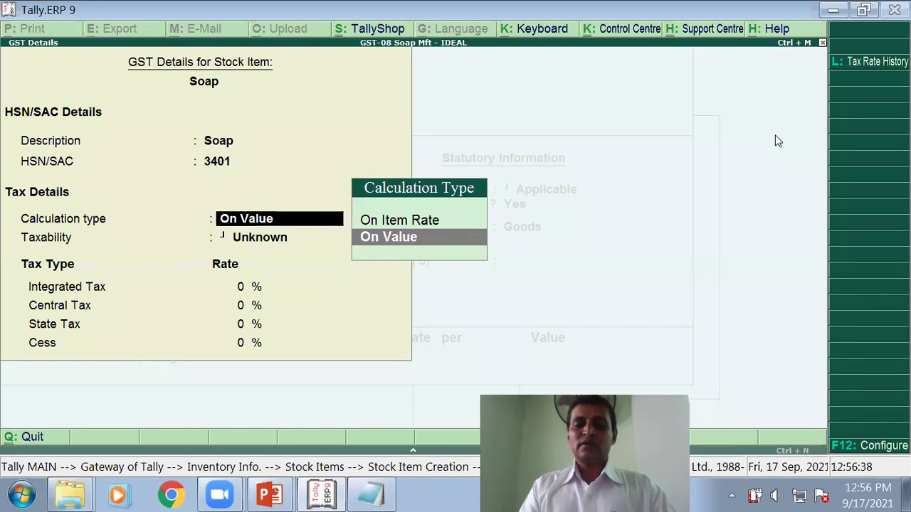
# Step: Make Soap taxable on value at 18% integrated tax, 9% central and 9% state
pyautogui.press('Return')
pyautogui.press('Down')
pyautogui.press('Down')
pyautogui.press('Down')
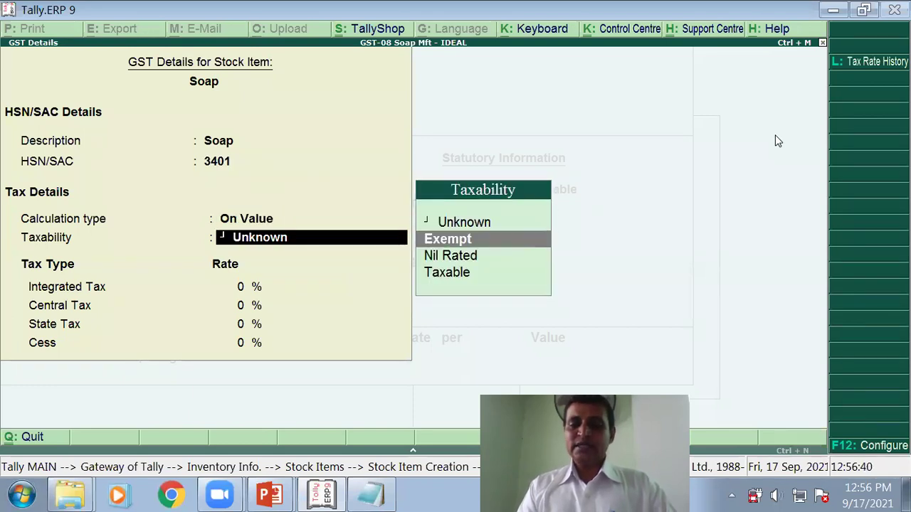
pyautogui.press('Return')
pyautogui.write('18')
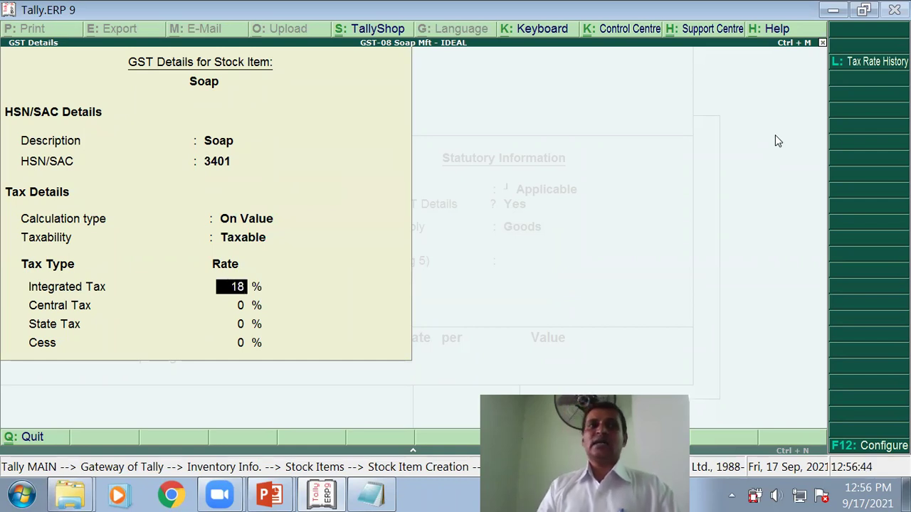
pyautogui.press('Return')
pyautogui.press('Return')
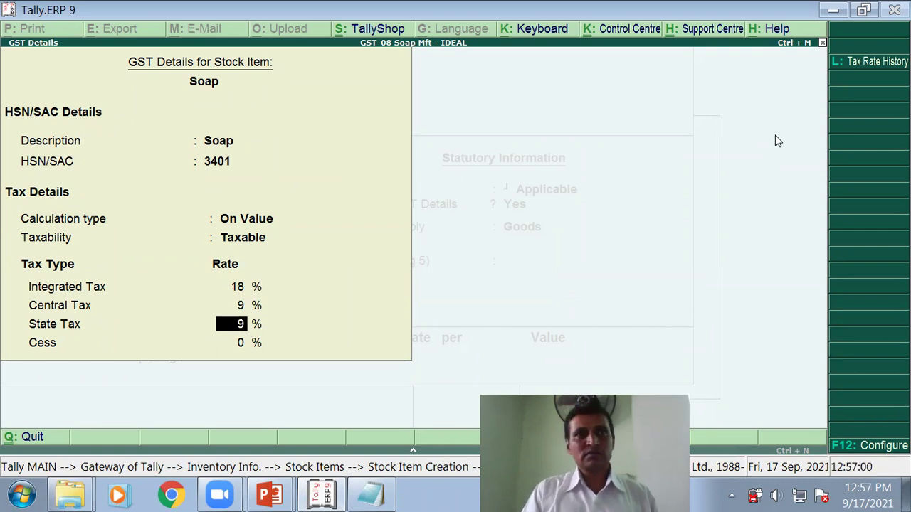
pyautogui.press('Return')
pyautogui.press('Return')
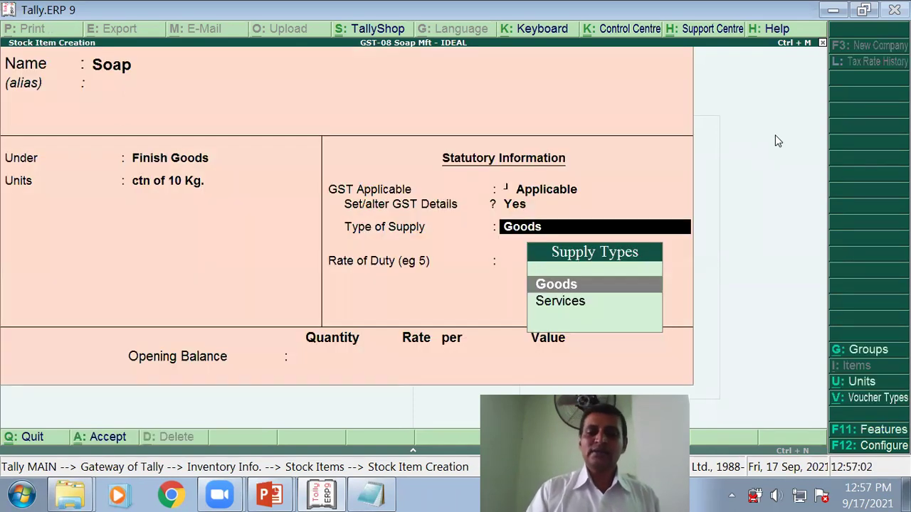
# Step: Keep Goods as the supply type, skip duty and opening balance, and save Soap
pyautogui.press('Return')
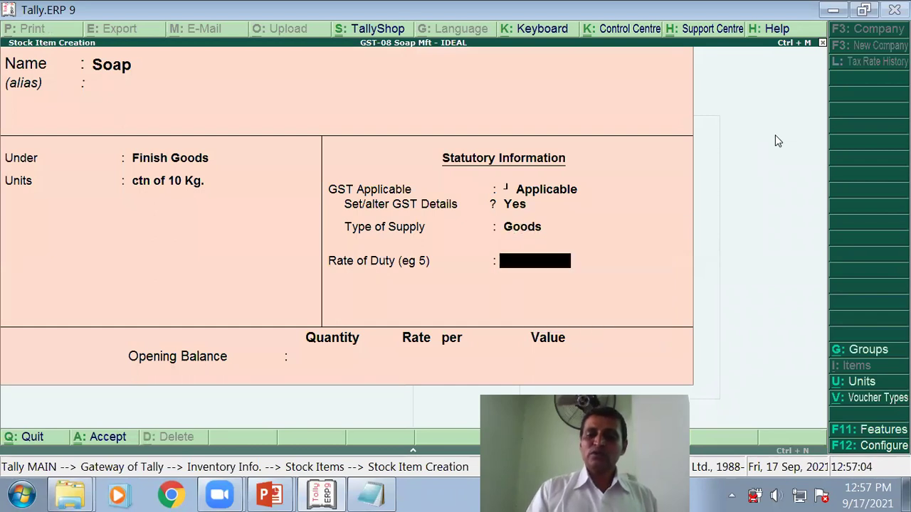
pyautogui.press('Return')
pyautogui.press('Return')
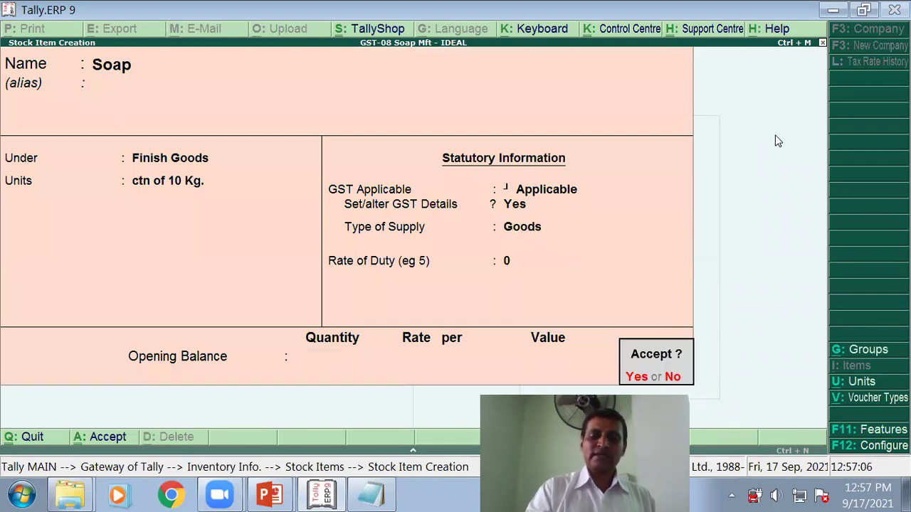
pyautogui.press('Return')
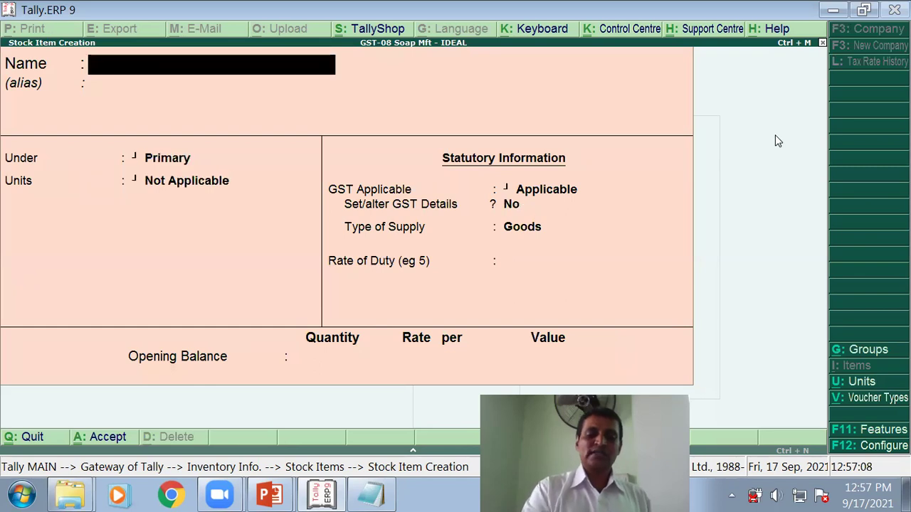
pyautogui.press('Escape')
pyautogui.press('Return')
# Step: Return to Gateway of Tally and advance the lecture to the Soap compound unit slide
pyautogui.press('Escape')
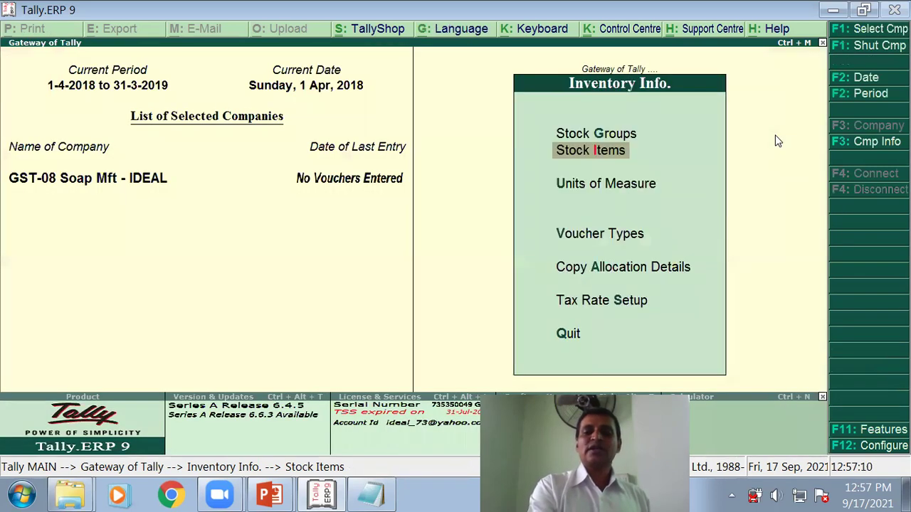
pyautogui.press('Escape')
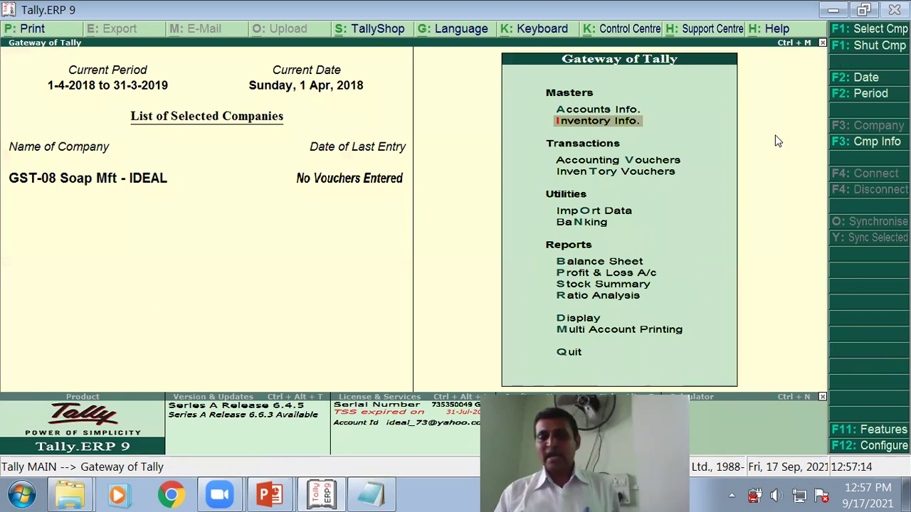
pyautogui.hotkey('alt', 'Tab')
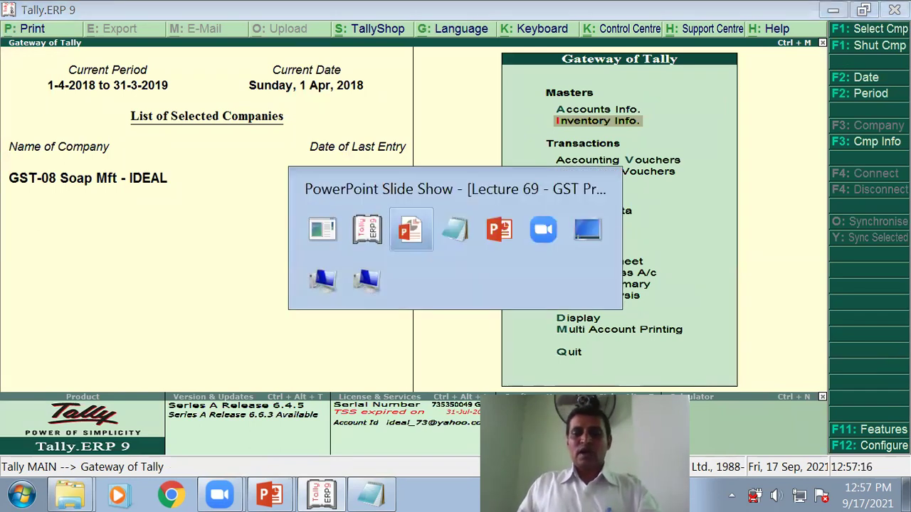
pyautogui.click(534, 205)
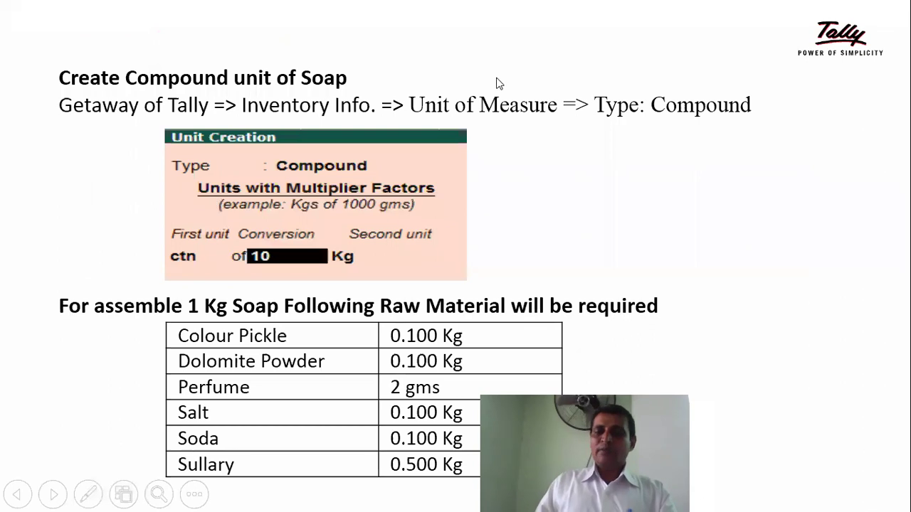
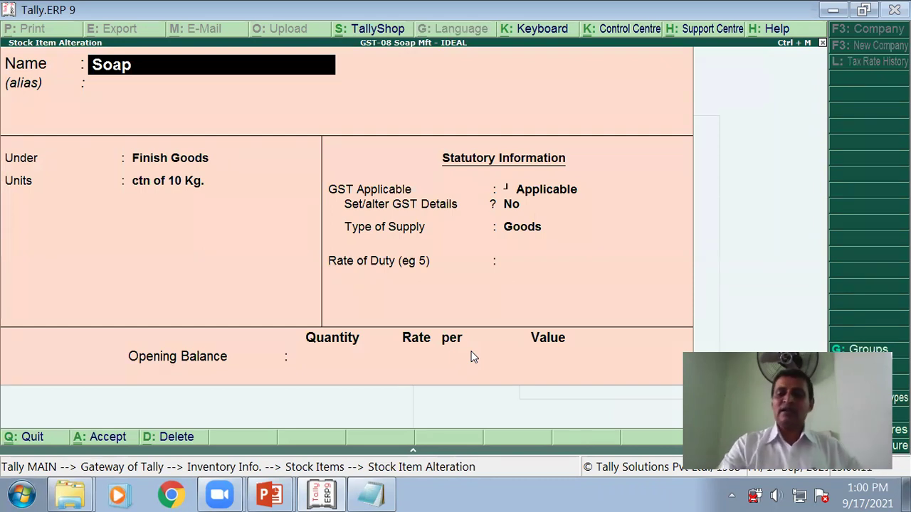
# Step: Enable component list details (Bill of Materials) in the stock item configuration
pyautogui.press('F12')
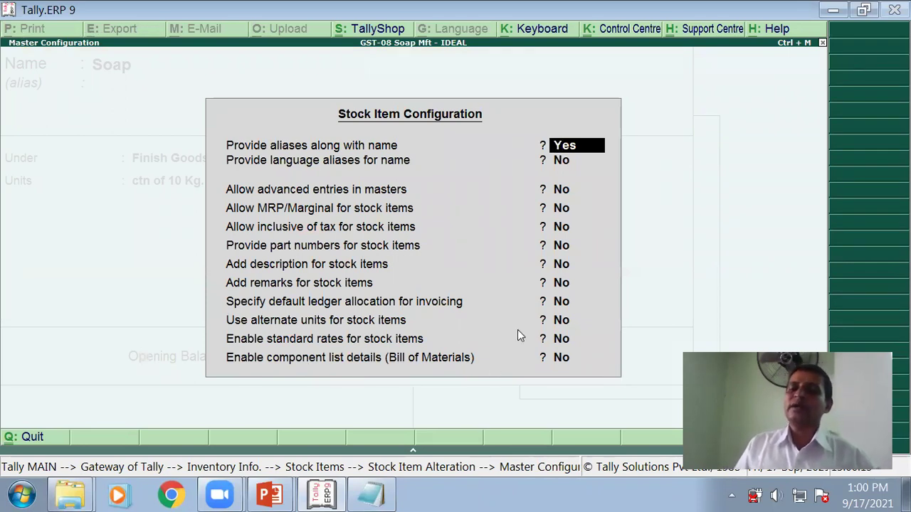
pyautogui.click(567, 359)
pyautogui.press('y')
pyautogui.press('Return')
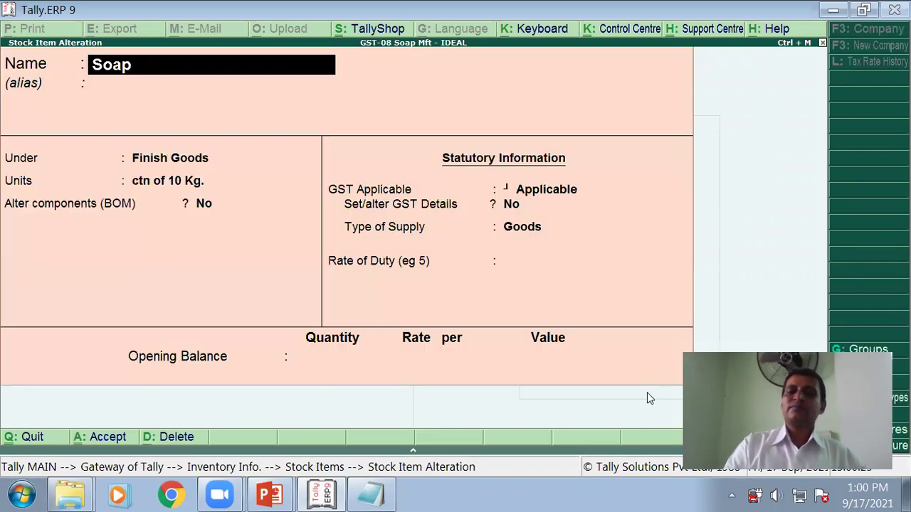
# Step: Keep ctn of 10 Kg. as Soap's units and set Alter components (BOM) to Yes
pyautogui.press('Return')
pyautogui.press('Return')
pyautogui.press('Return')
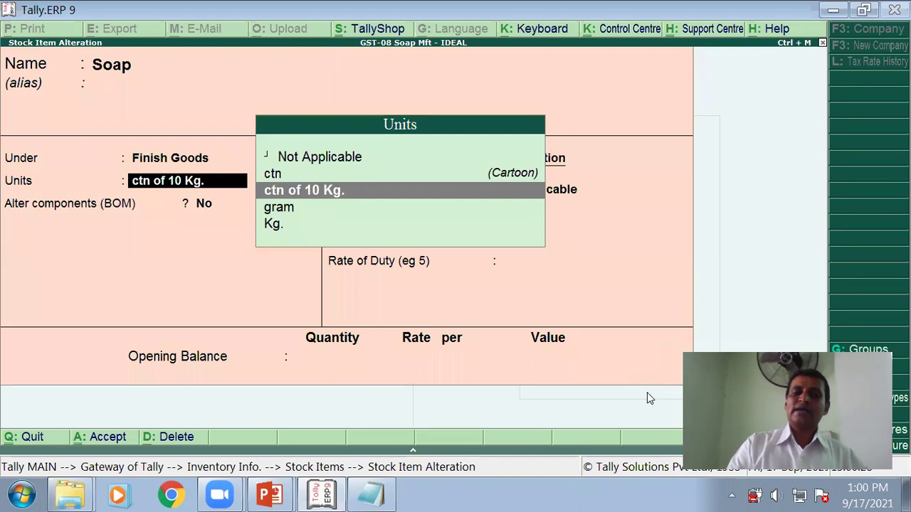
pyautogui.press('Return')
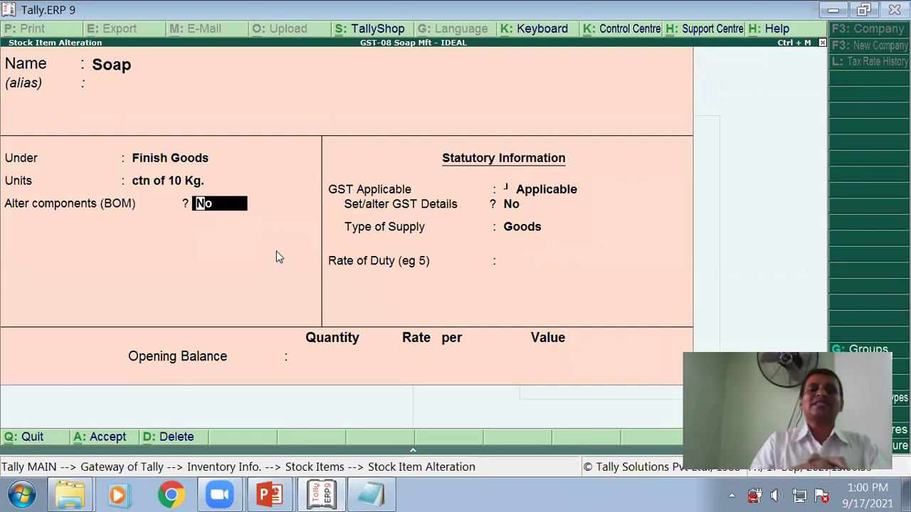
pyautogui.write('y')
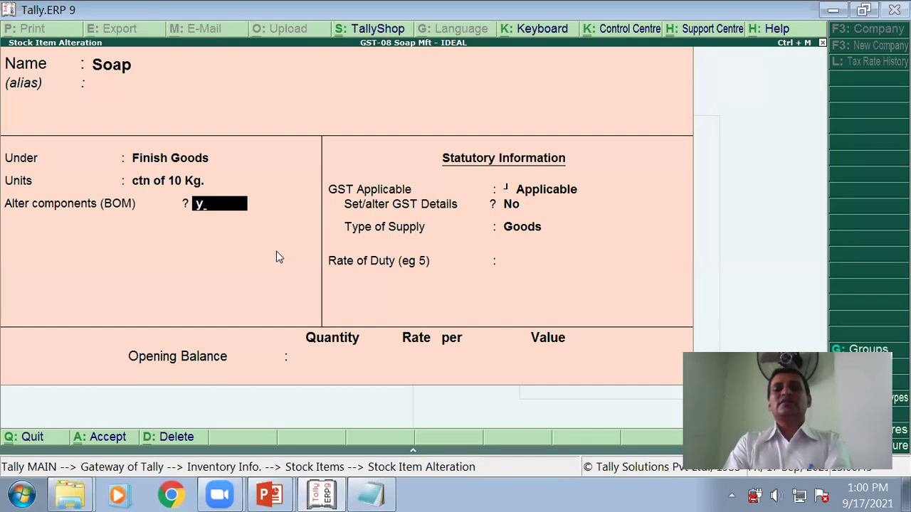
pyautogui.press('Return')
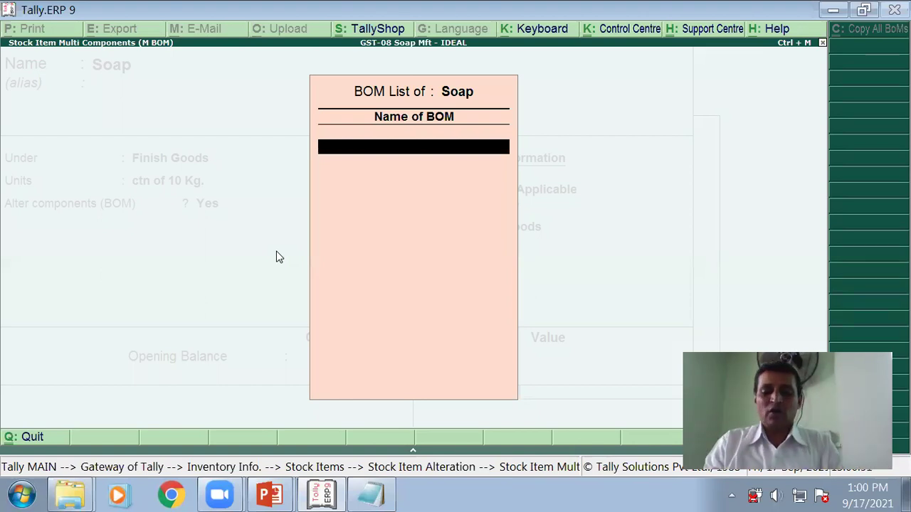
# Step: Name the BOM 'Soap' with a unit of manufacture of 1 kg
pyautogui.write('Soap')
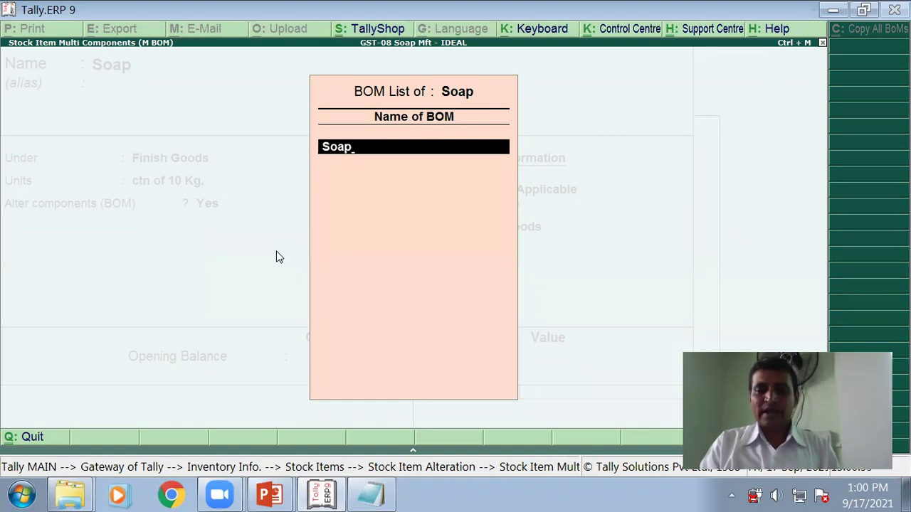
pyautogui.press('Return')
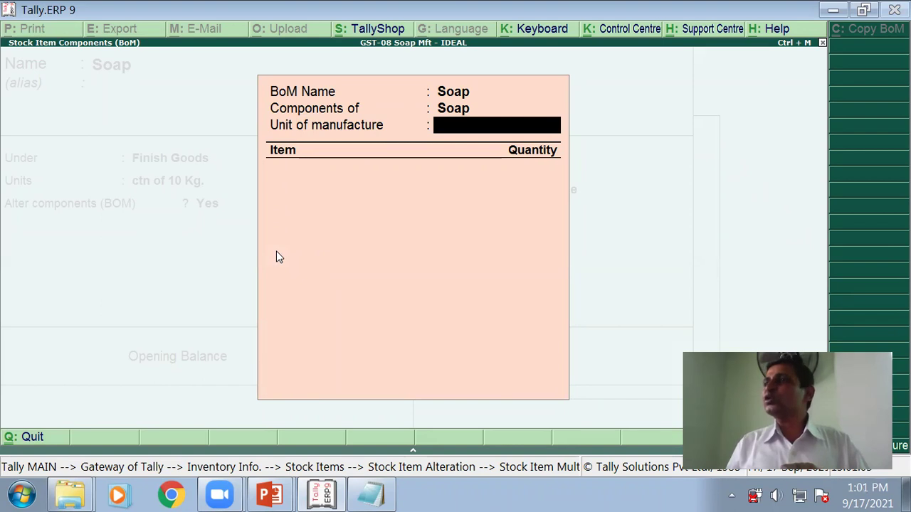
pyautogui.write('1')
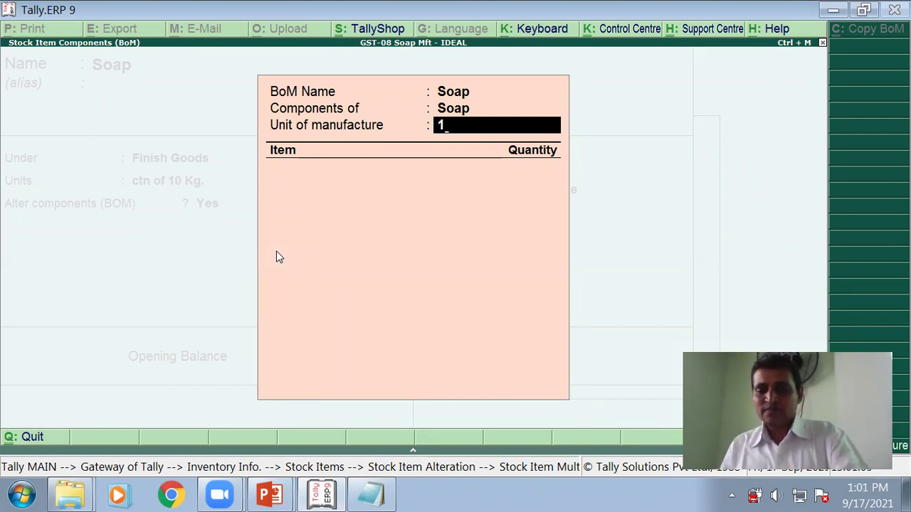
pyautogui.write(' kg')
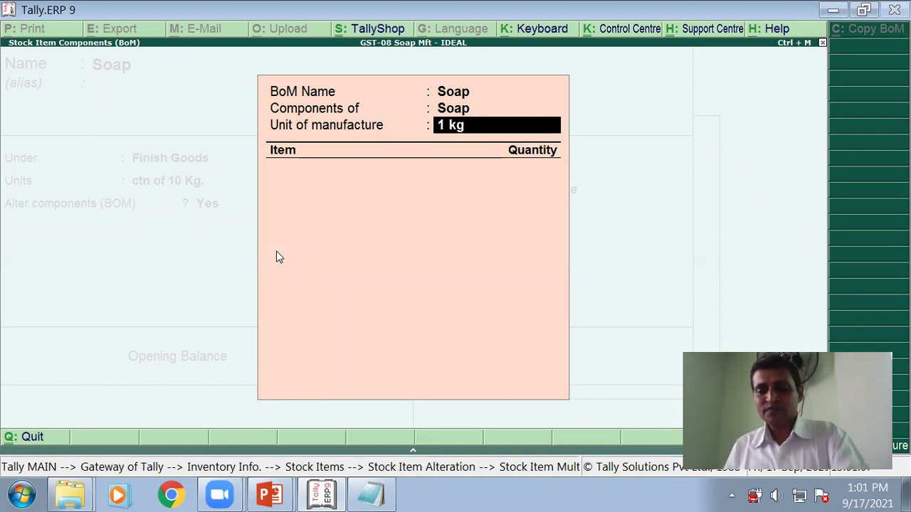
pyautogui.press('Return')
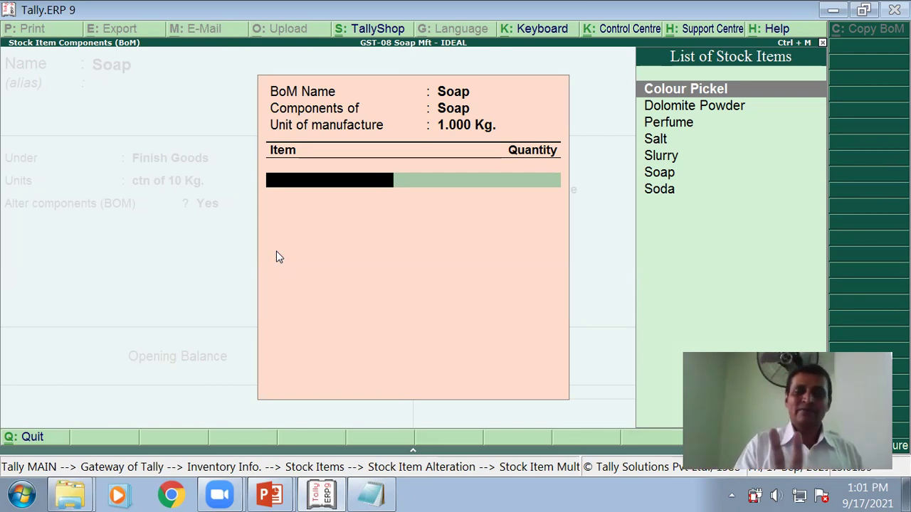
# Step: Check the raw-material slide, then add Colour Pickel as the BoM's first component
pyautogui.hotkey('alt', 'Tab')
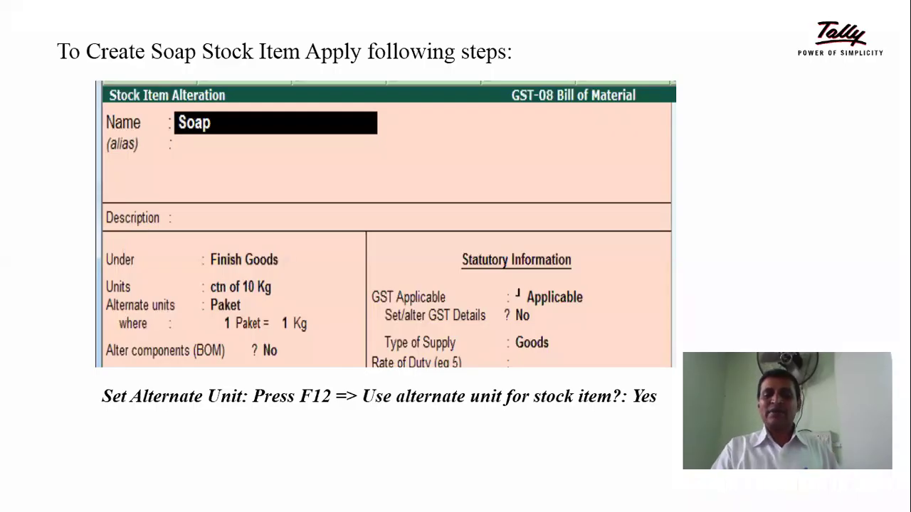
pyautogui.press('Right')
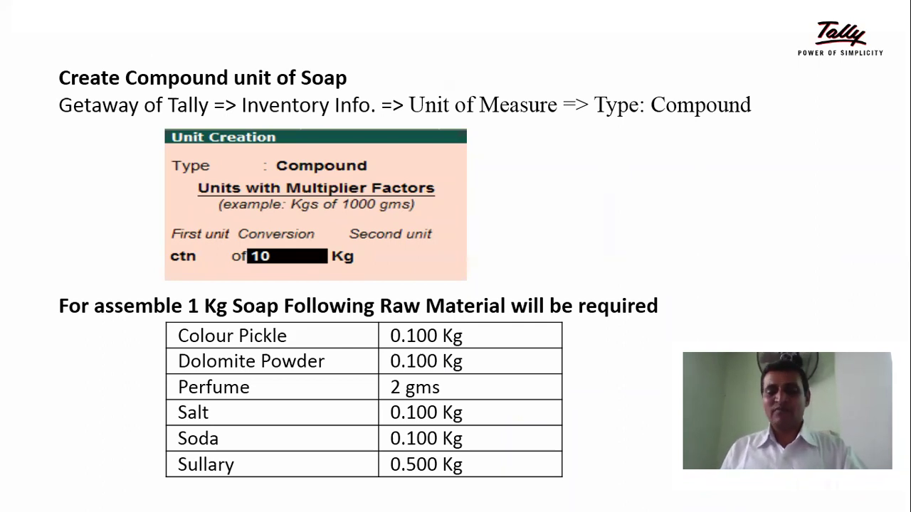
pyautogui.hotkey('alt', 'Tab')
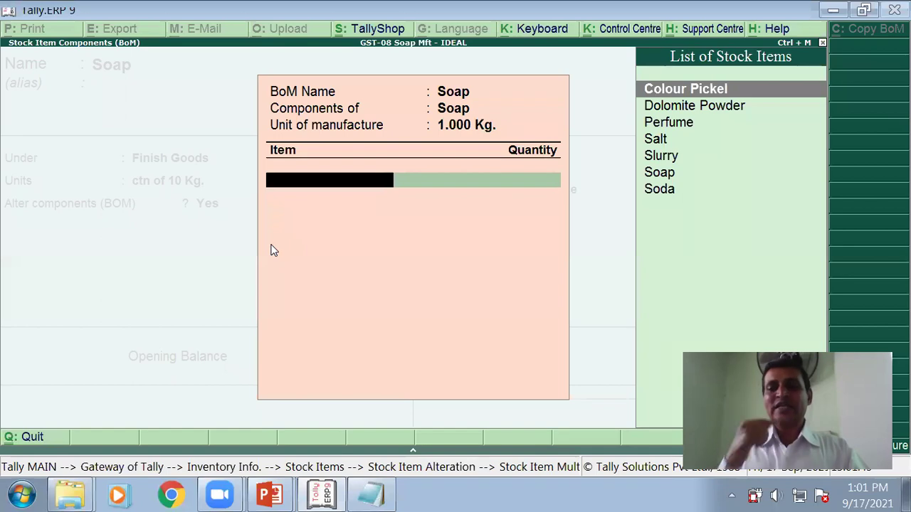
pyautogui.hotkey('alt', 'Tab')
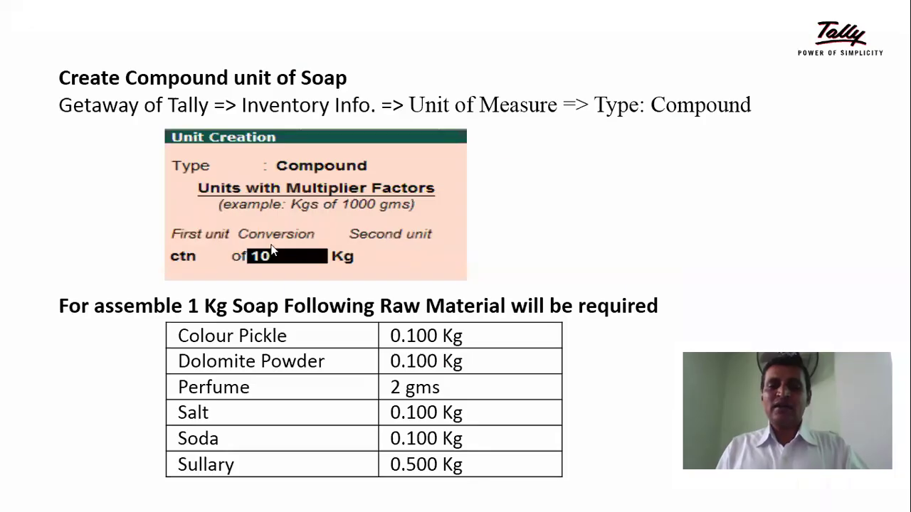
pyautogui.hotkey('alt', 'Tab')
pyautogui.press('Down')
pyautogui.press('Up')
pyautogui.press('Return')
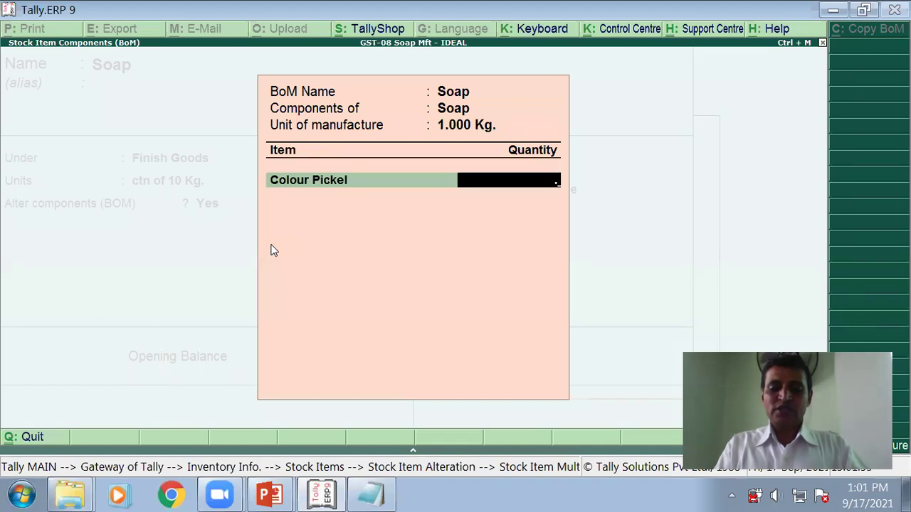
# Step: Enter 0.100 Kg. for Colour Pickel and add Dolomite Powder at 0.100 Kg
pyautogui.write('.100')
pyautogui.press('Return')
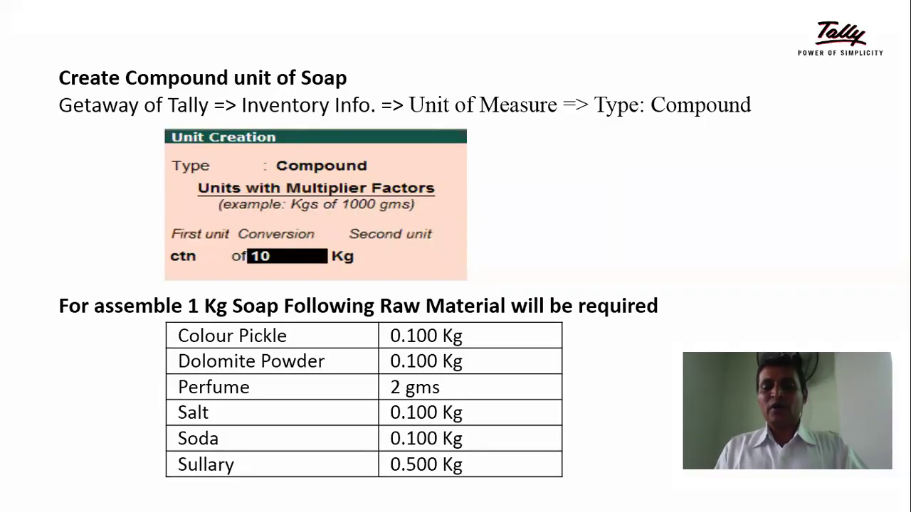
pyautogui.hotkey('alt', 'Tab')
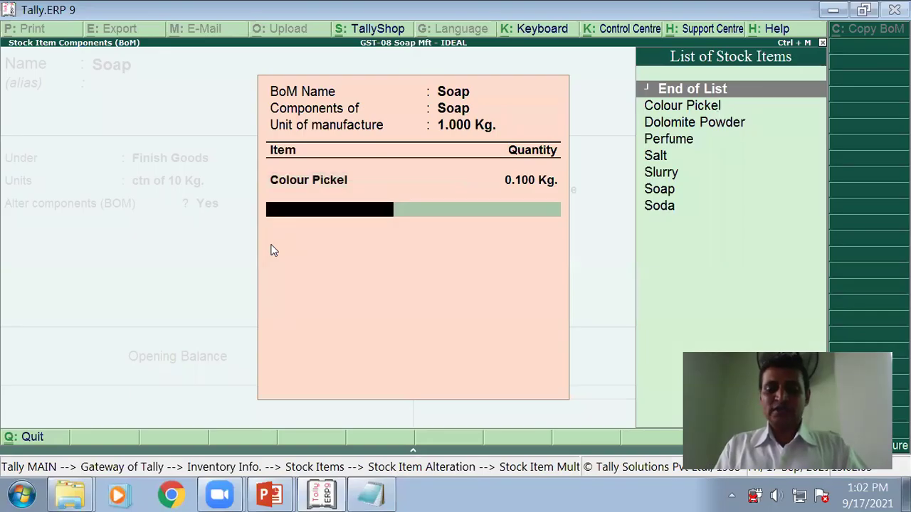
pyautogui.press('Down')
pyautogui.press('Down')
pyautogui.press('Return')
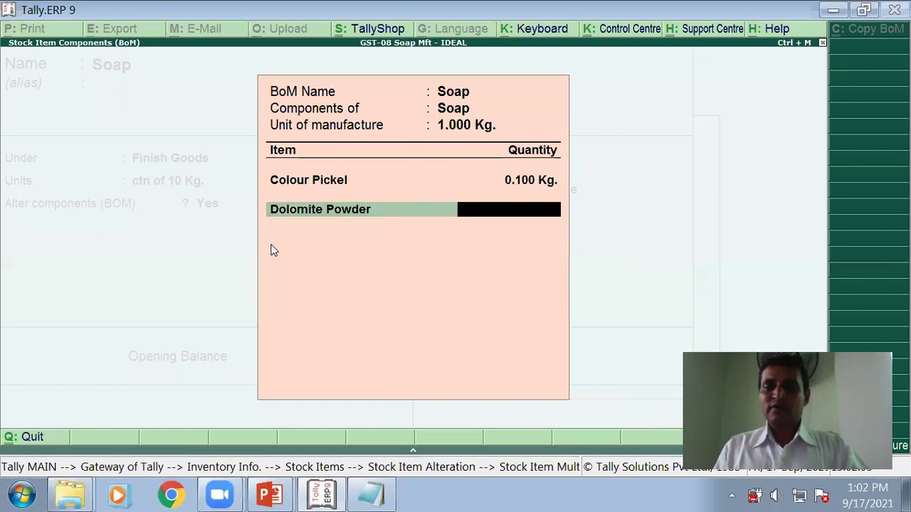
pyautogui.write('0.')
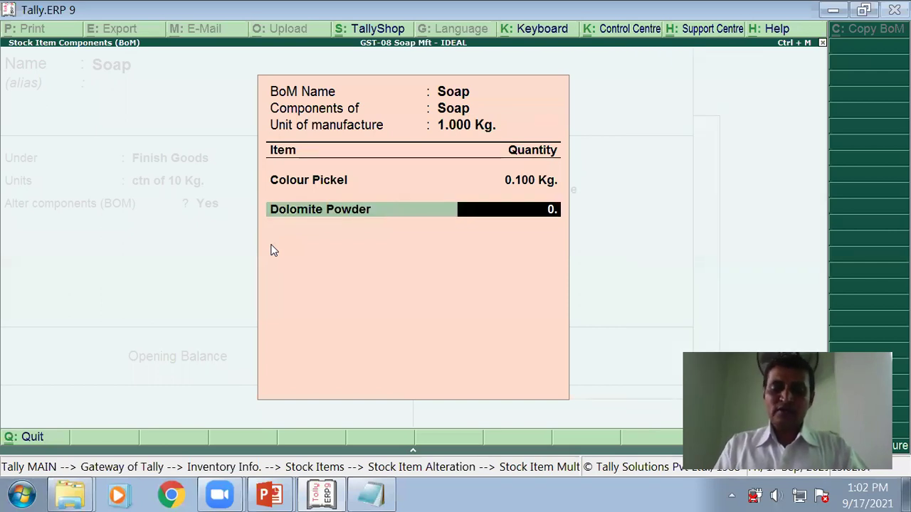
pyautogui.write('100')
pyautogui.press('Return')
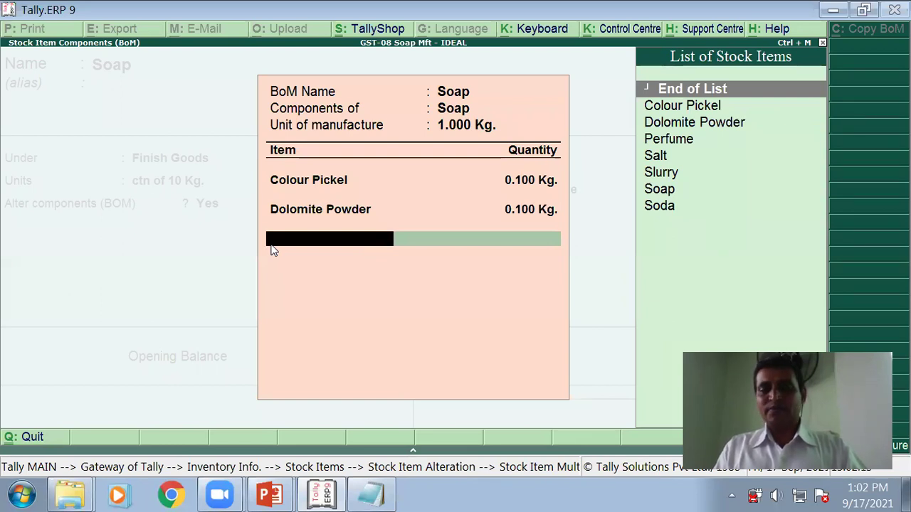
# Step: Add Perfume at 2 gram to the Soap BoM, checking the slide
pyautogui.hotkey('alt', 'Tab')
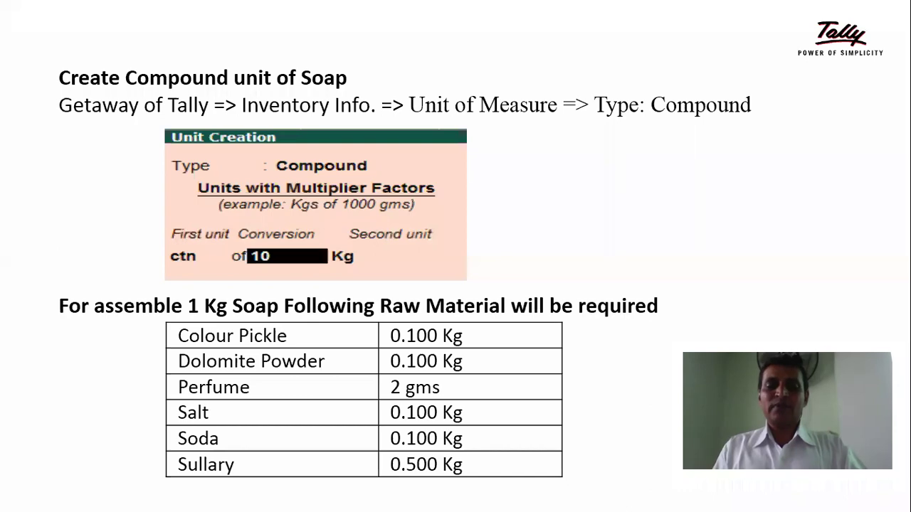
pyautogui.hotkey('alt', 'Tab')
pyautogui.write('P')
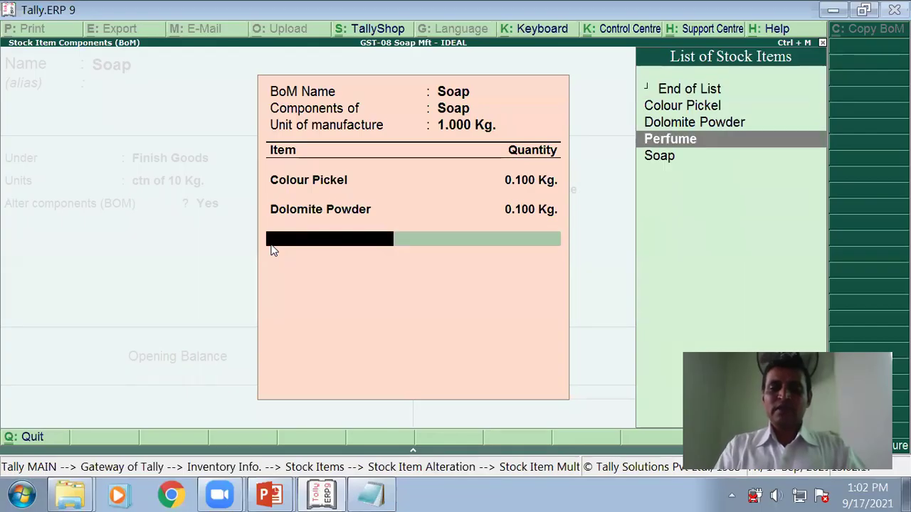
pyautogui.press('Return')
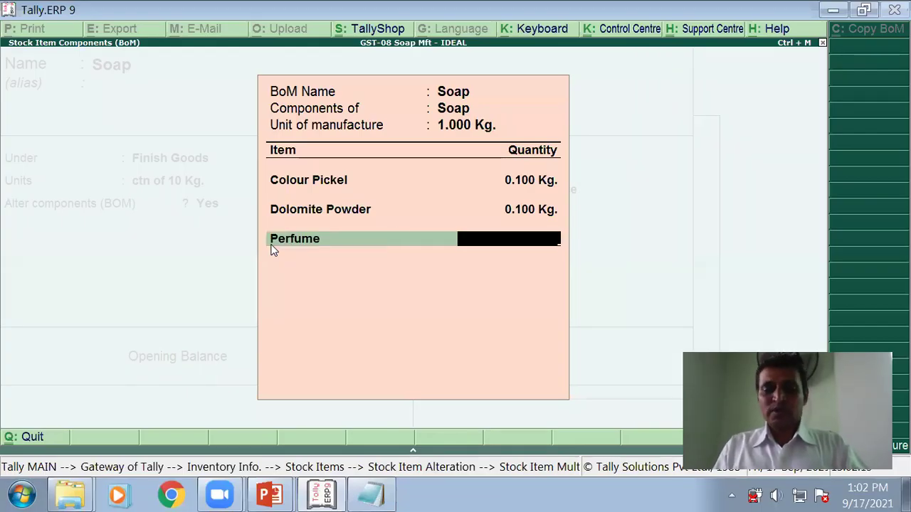
pyautogui.write('2 gram')
pyautogui.press('Return')
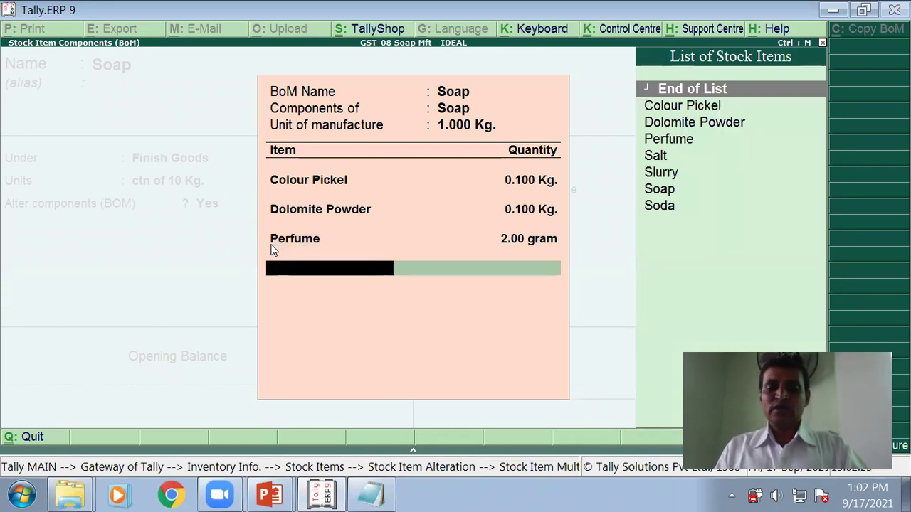
pyautogui.hotkey('alt', 'Tab')
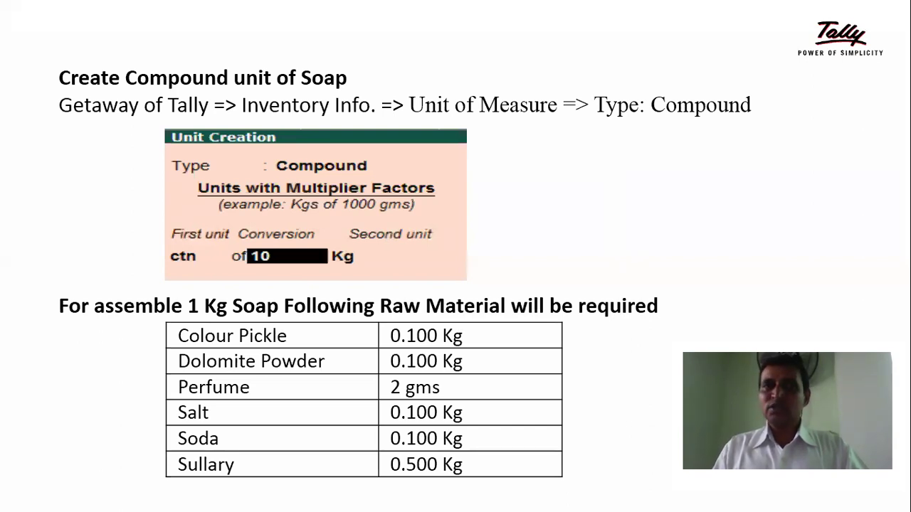
pyautogui.hotkey('alt', 'Tab')
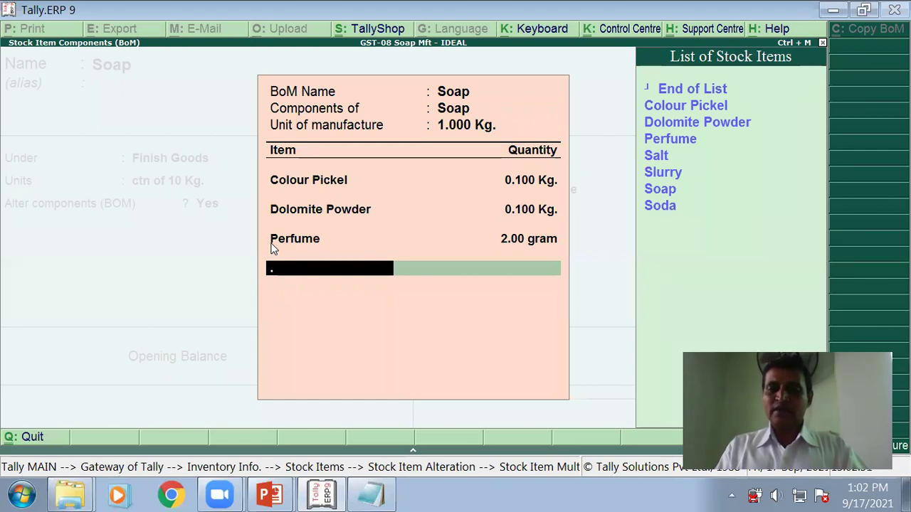
# Step: Add Salt at 0.100 Kg. as the fourth BoM component
pyautogui.write('S')
pyautogui.press('Down')
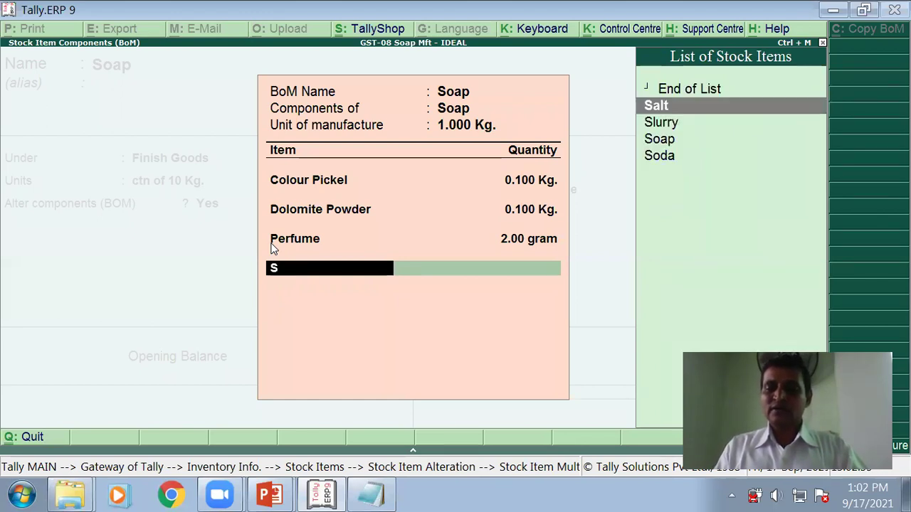
pyautogui.press('Return')
pyautogui.write('0')
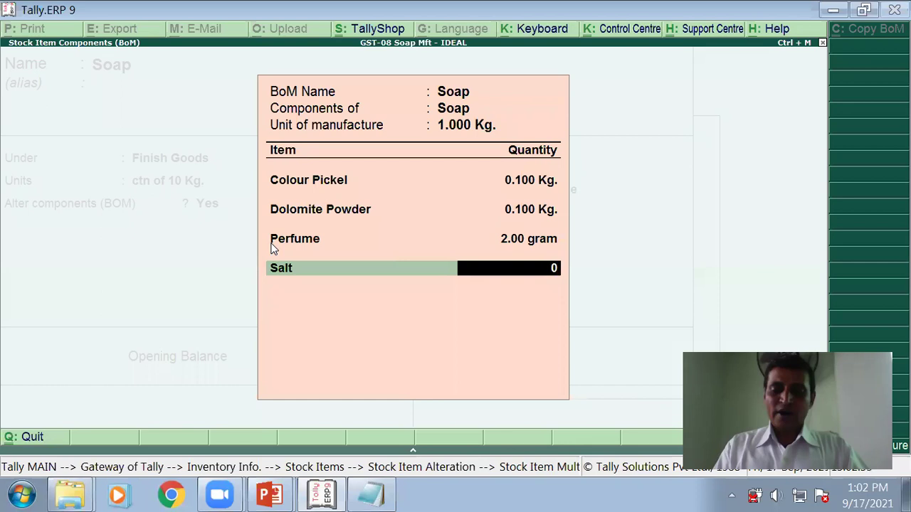
pyautogui.write('.100')
pyautogui.press('Return')
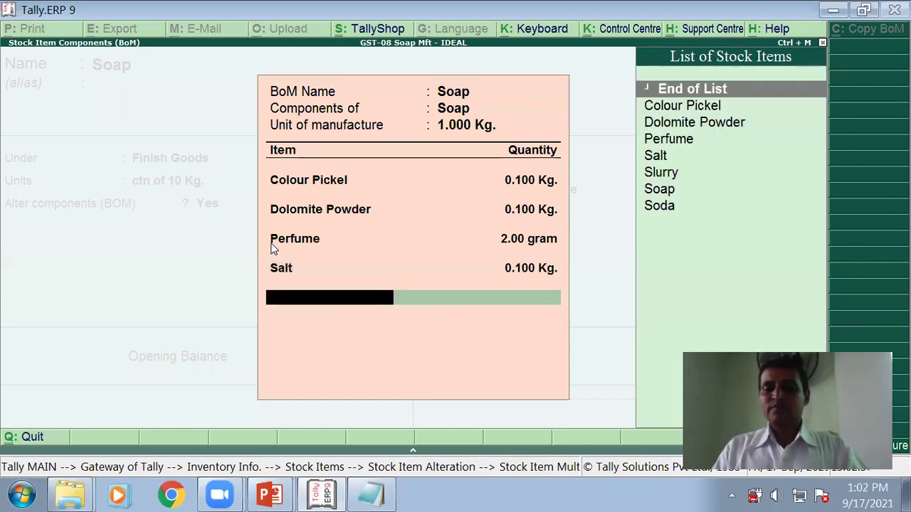
pyautogui.hotkey('alt', 'Tab')
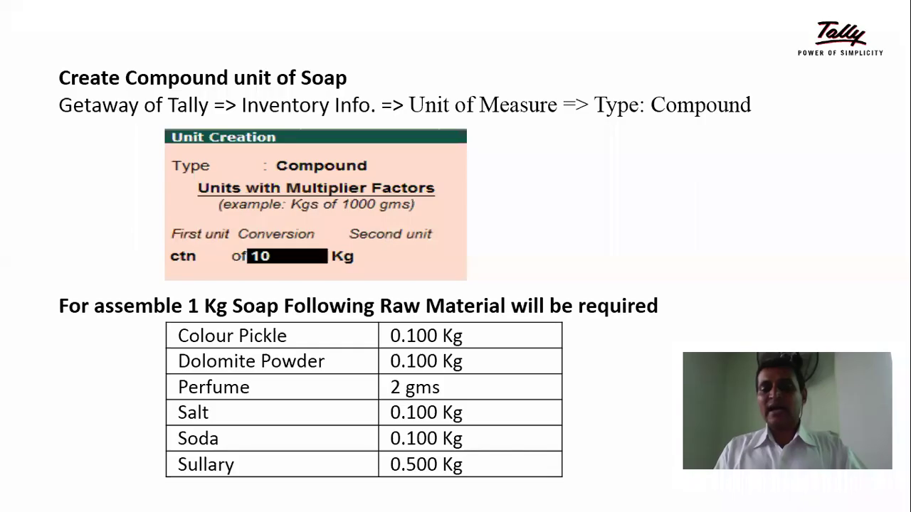
pyautogui.hotkey('alt', 'Tab')
# Step: Add Soda at 0.100 Kg. and Slurry at 0.500 Kg., then finish the component list
pyautogui.write('So')
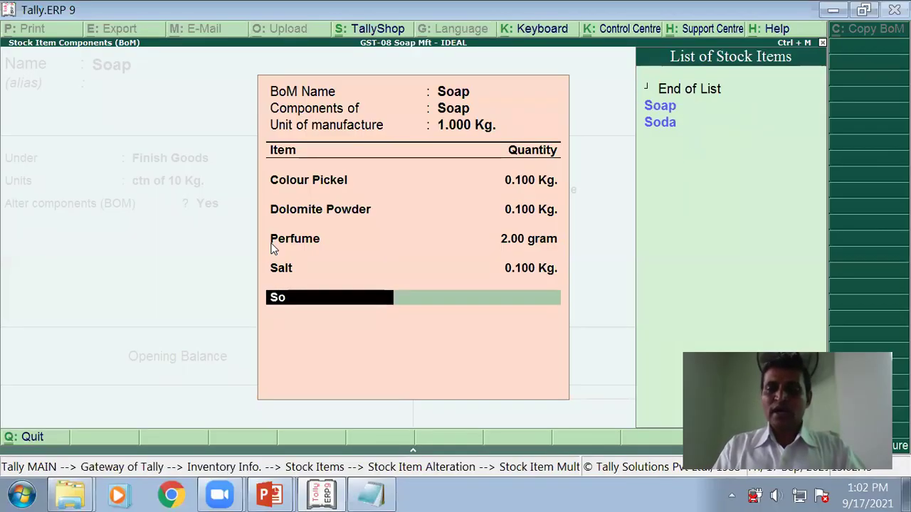
pyautogui.press('Down')
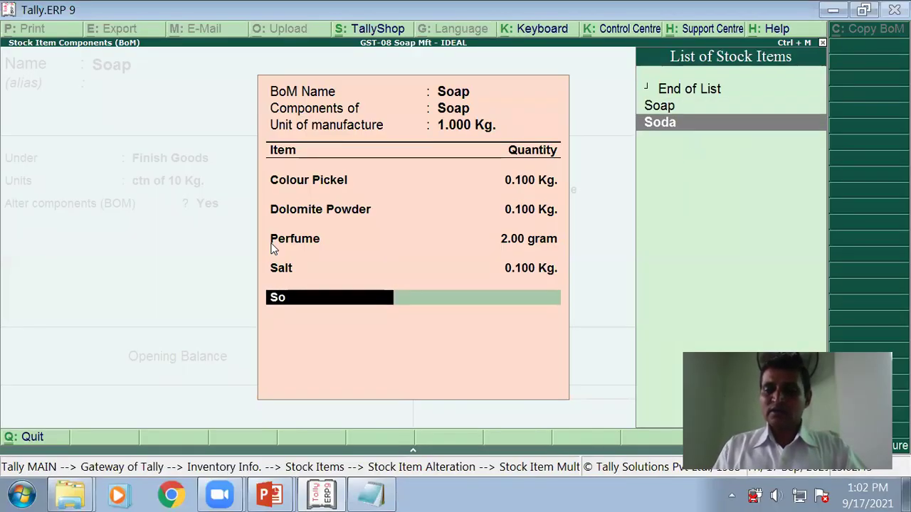
pyautogui.press('Return')
pyautogui.write('0.10')
pyautogui.press('Return')
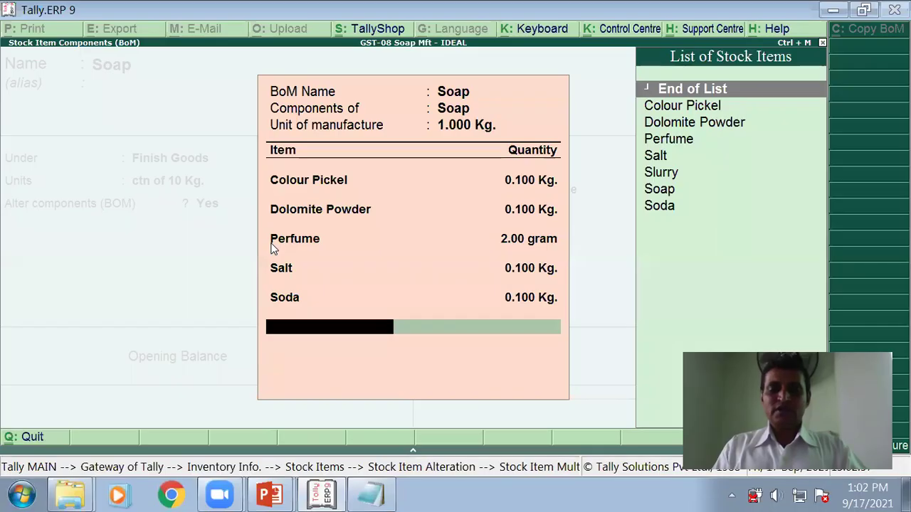
pyautogui.write('Sl')
pyautogui.press('Return')
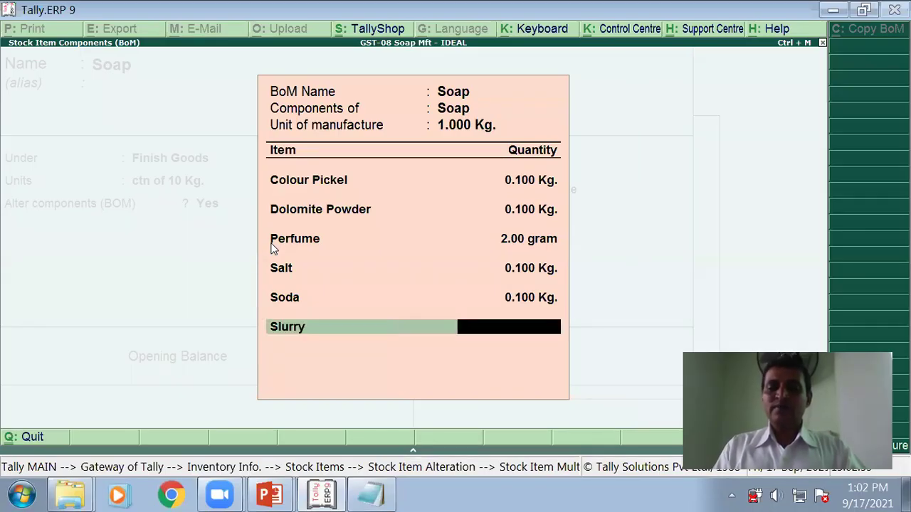
pyautogui.write('0.500')
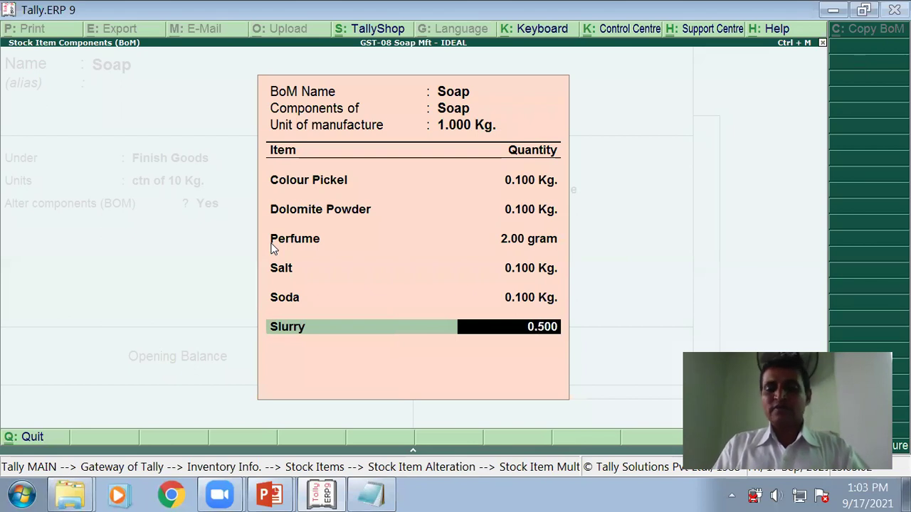
pyautogui.press('Return')
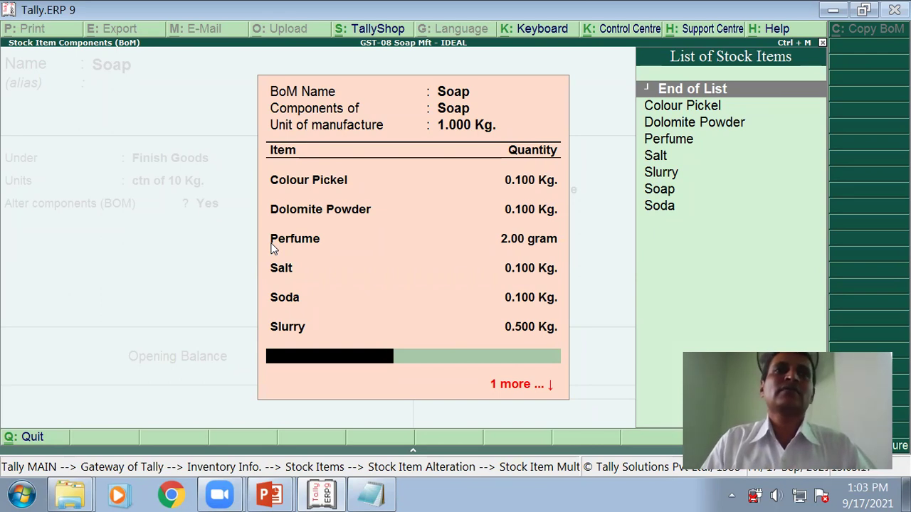
pyautogui.press('Return')
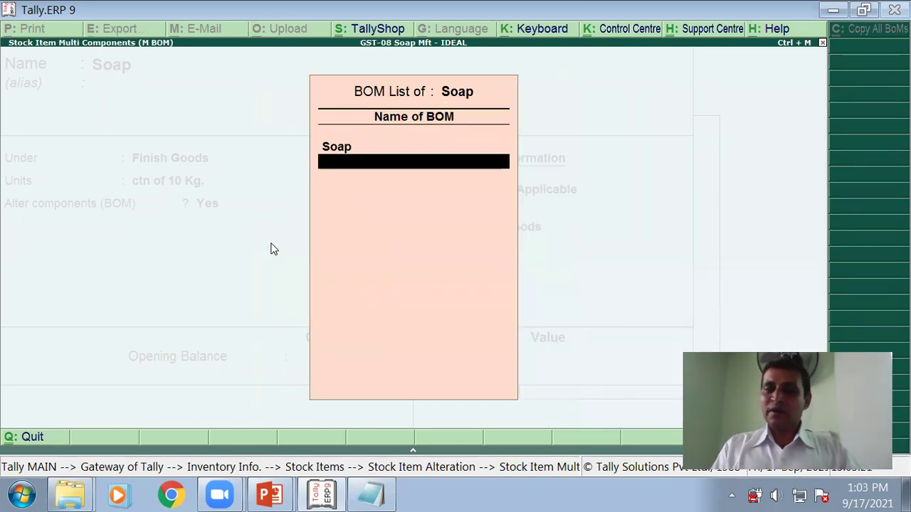
# Step: Skip the GST fields with no rate of duty, save Soap, and return to Stock Items
pyautogui.press('Return')
pyautogui.press('Return')
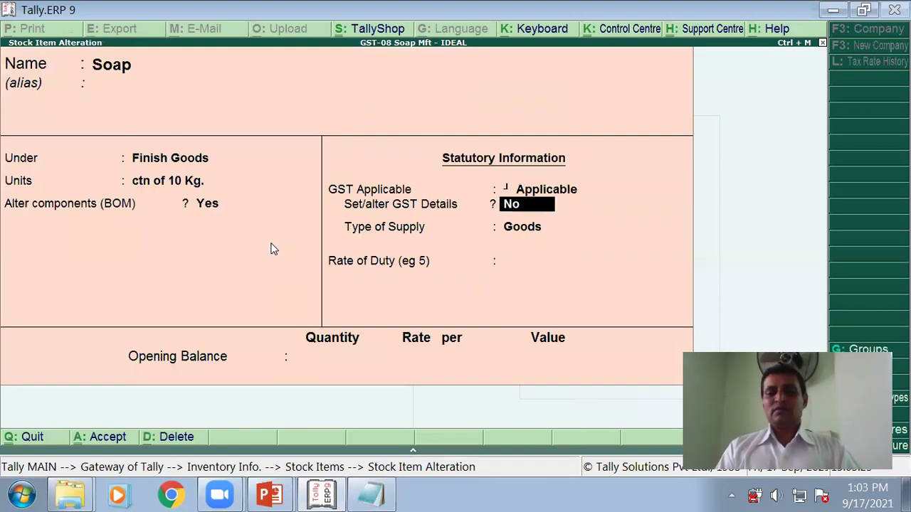
pyautogui.press('Return')
pyautogui.press('Return')
pyautogui.press('Return')
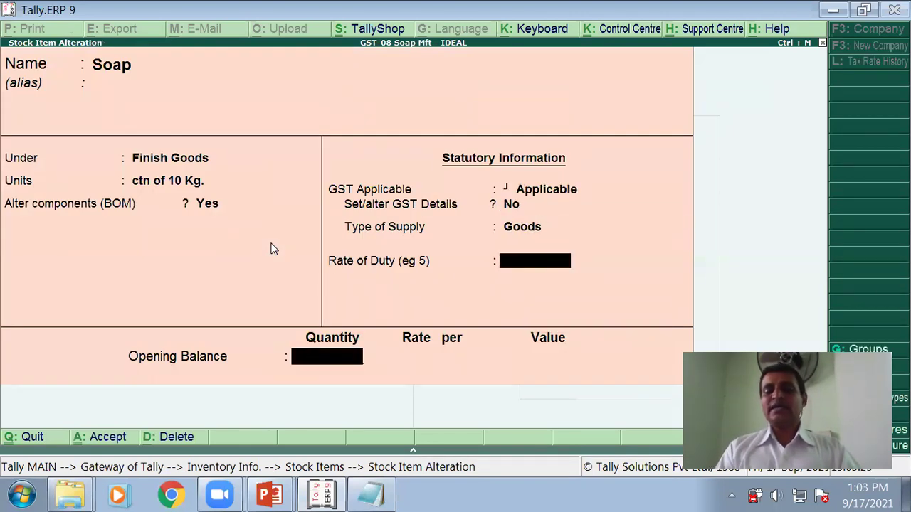
pyautogui.press('Return')
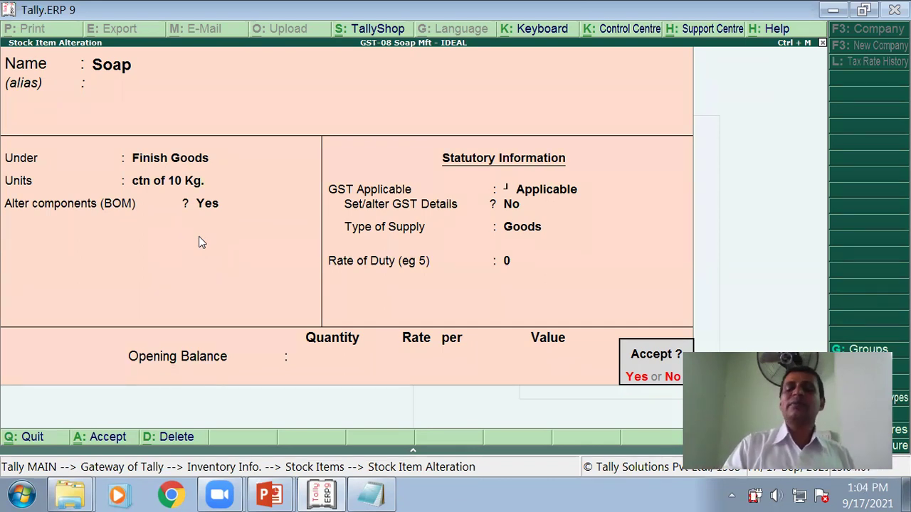
pyautogui.press('Return')
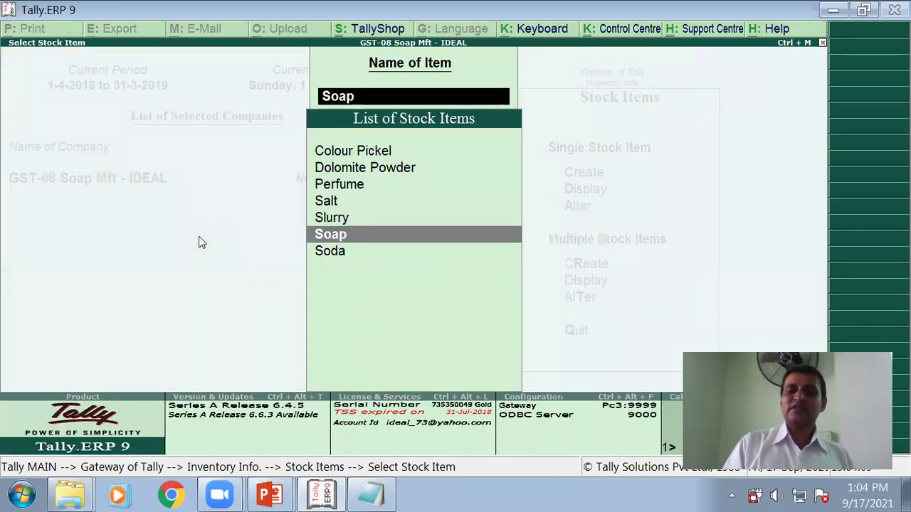
pyautogui.press('Escape')
pyautogui.press('Escape')
pyautogui.press('Escape')
pyautogui.press('Escape')
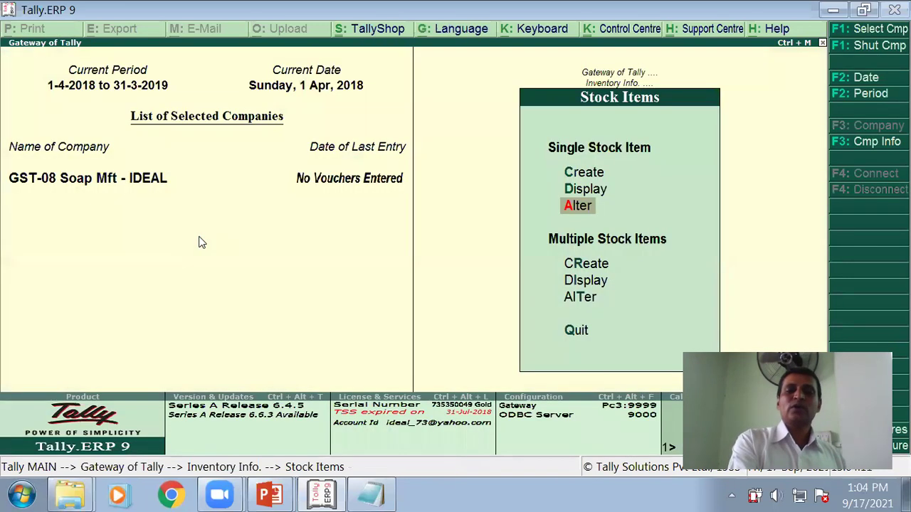
# Step: Reveal the journal entry Cash A/c Dr 1,00,000 to Capital A/c, recorded as F6: Receipt
pyautogui.hotkey('alt', 'Tab')
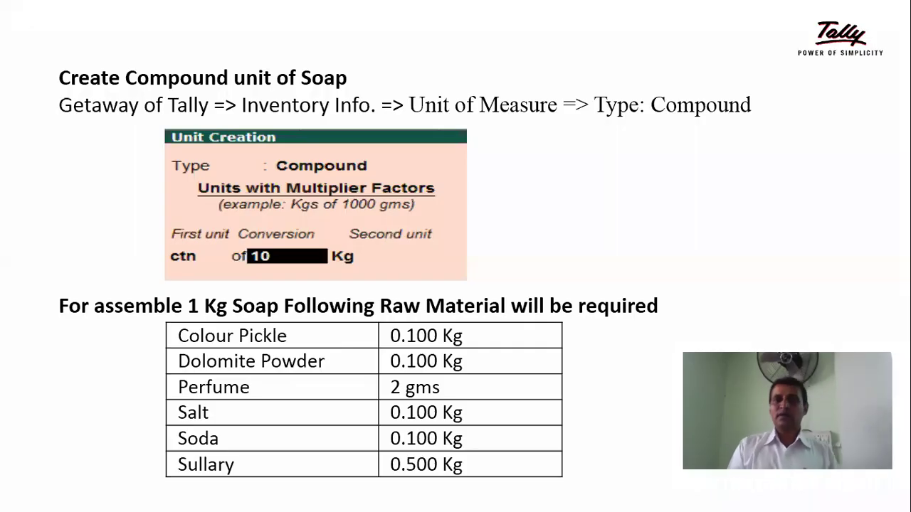
pyautogui.press('Right')
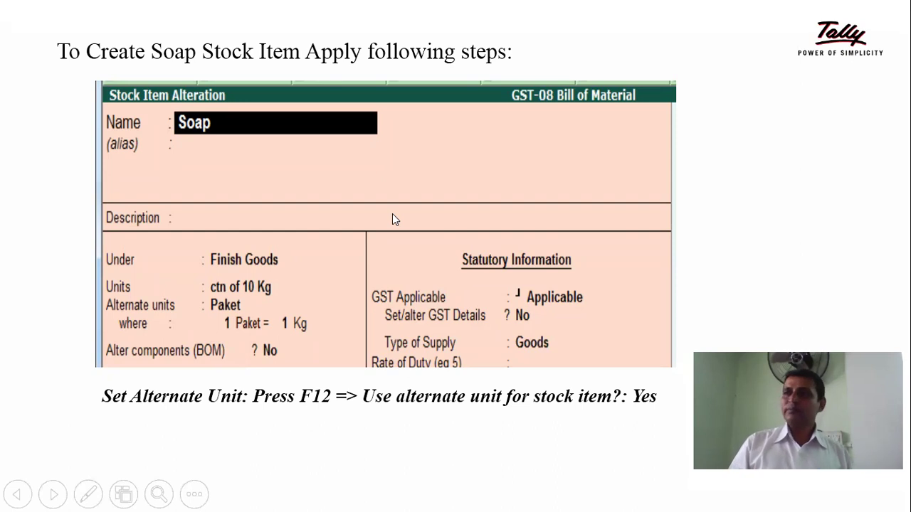
pyautogui.press('Right')
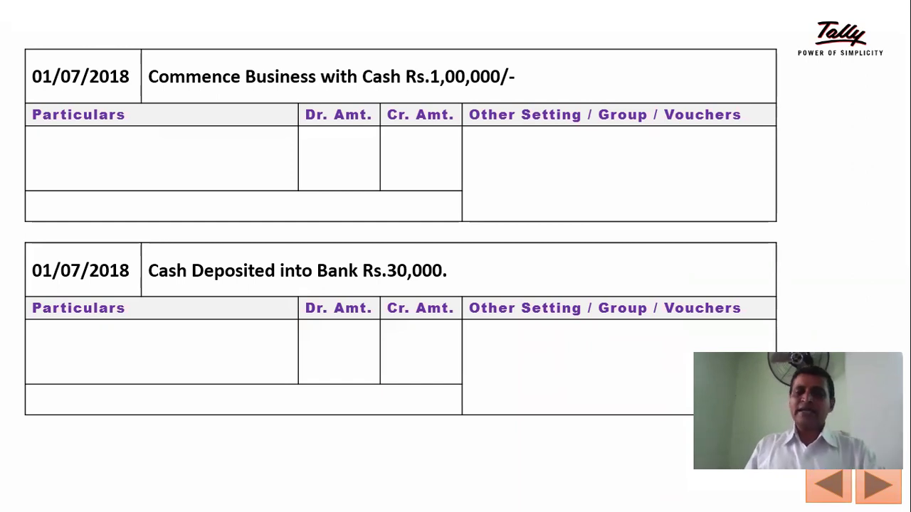
pyautogui.press('super')
pyautogui.press('super')
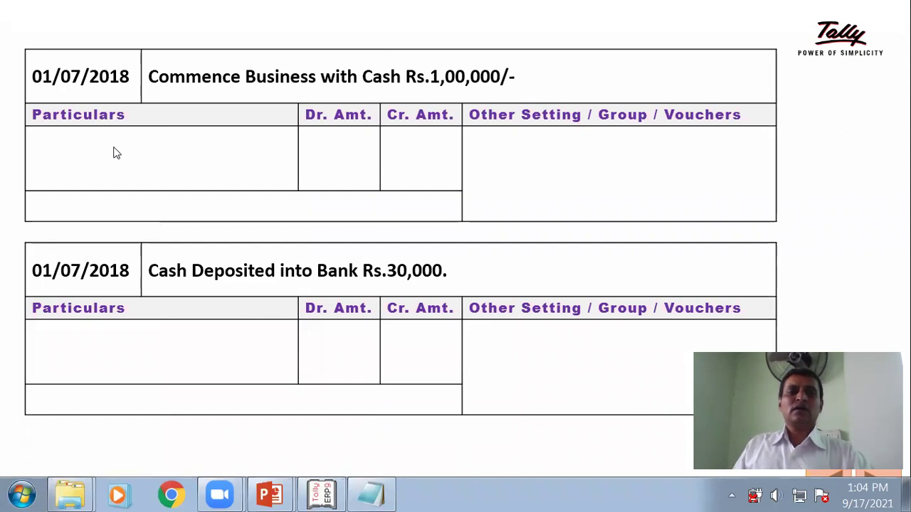
pyautogui.click(142, 171)
pyautogui.click(160, 168)
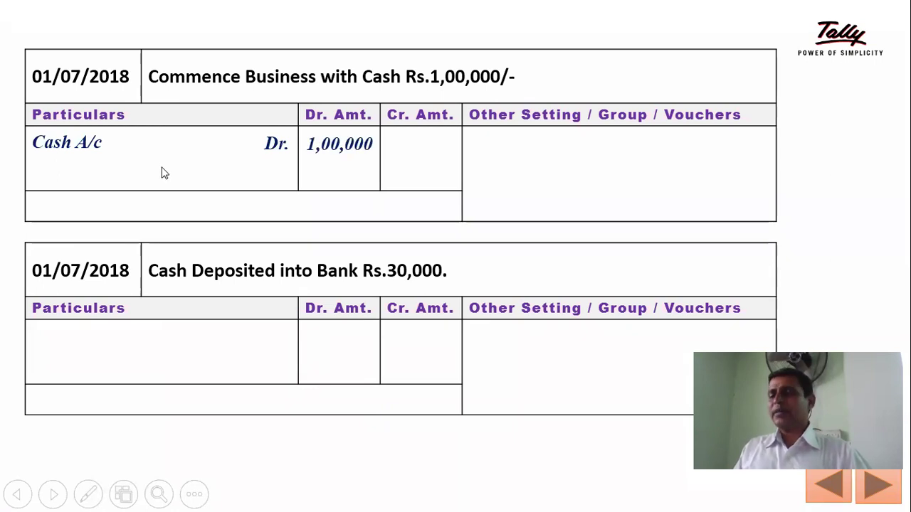
pyautogui.click(163, 173)
pyautogui.click(163, 172)
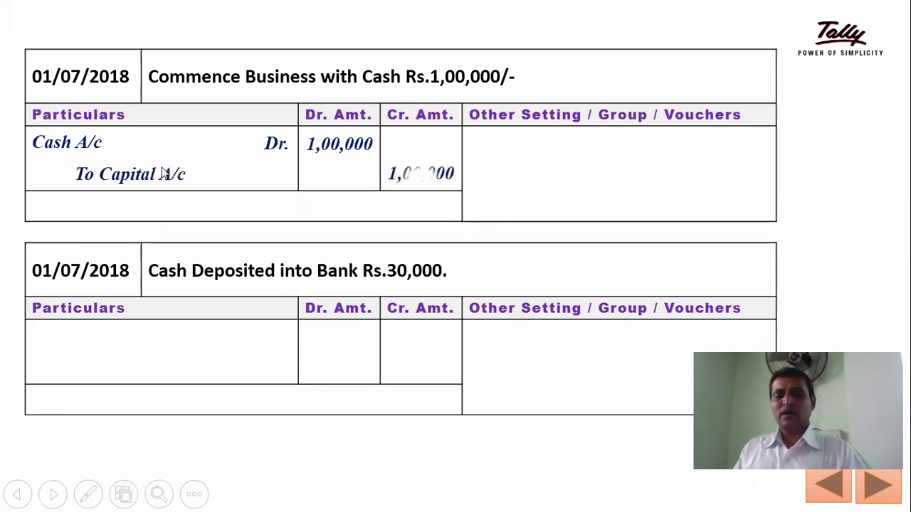
pyautogui.click(559, 187)
pyautogui.click(564, 189)
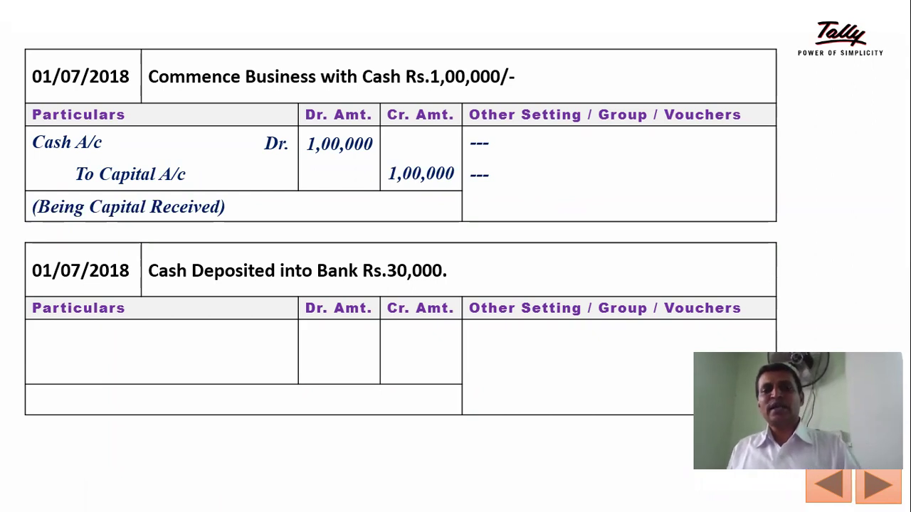
pyautogui.press('Right')
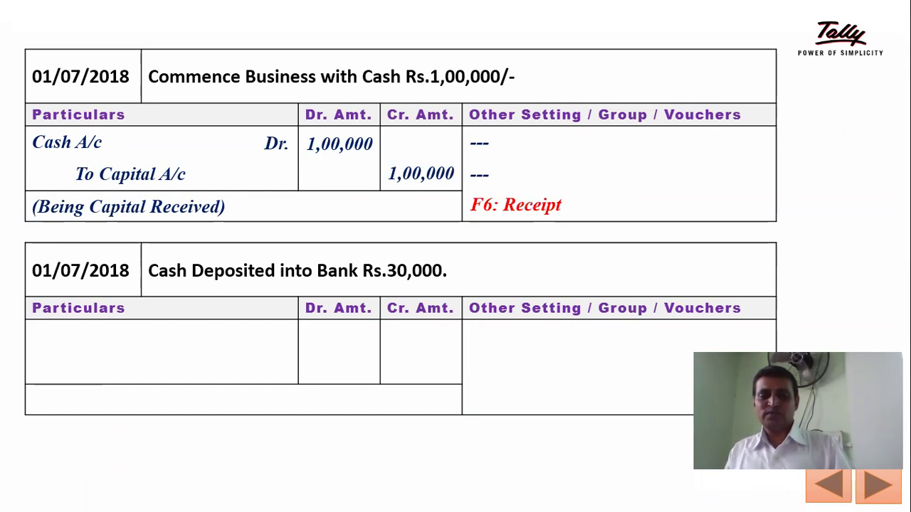
# Step: Open Accounting Vouchers from Gateway of Tally, glancing back at the journal slide
pyautogui.hotkey('alt', 'Tab')
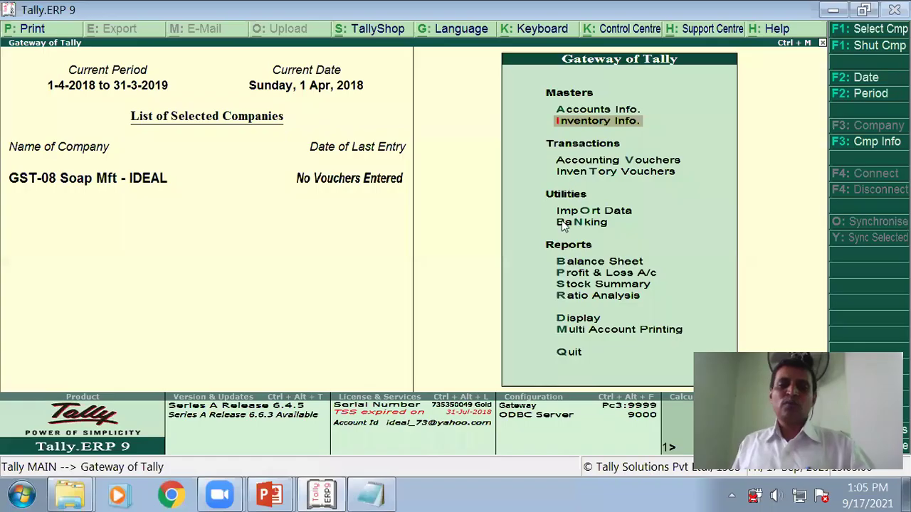
pyautogui.press('Down')
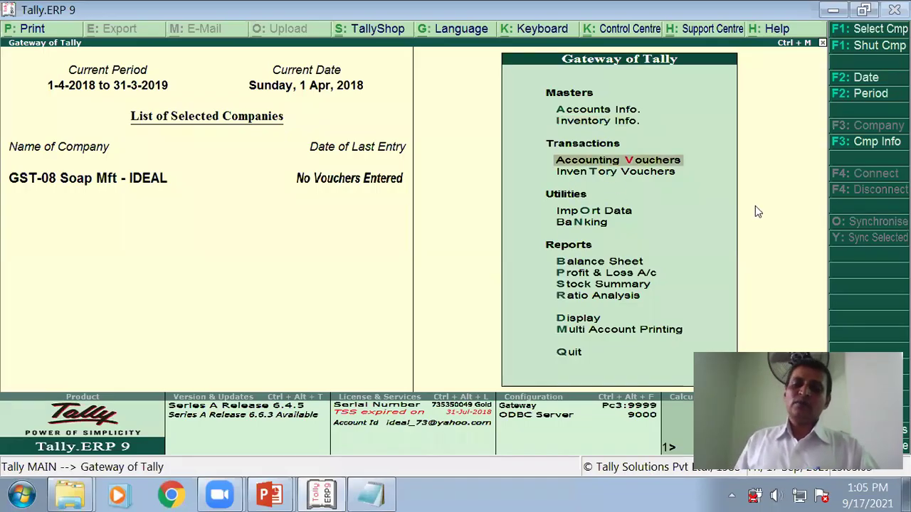
pyautogui.press('Return')
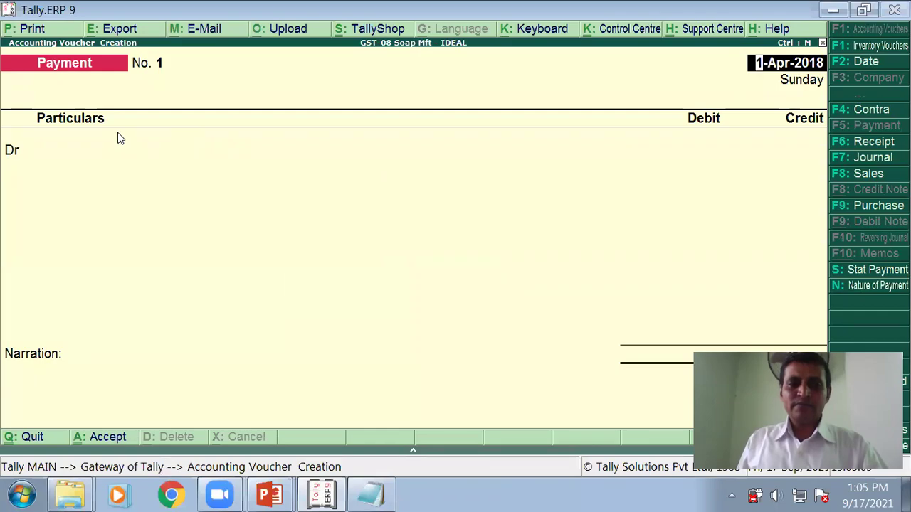
pyautogui.hotkey('alt', 'Tab')
pyautogui.hotkey('alt', 'Tab')
pyautogui.hotkey('alt', 'Tab')
pyautogui.hotkey('alt', 'Tab')
pyautogui.hotkey('alt', 'Tab')
pyautogui.hotkey('alt', 'Tab')
pyautogui.hotkey('alt', 'Tab')
pyautogui.hotkey('alt', 'Tab')
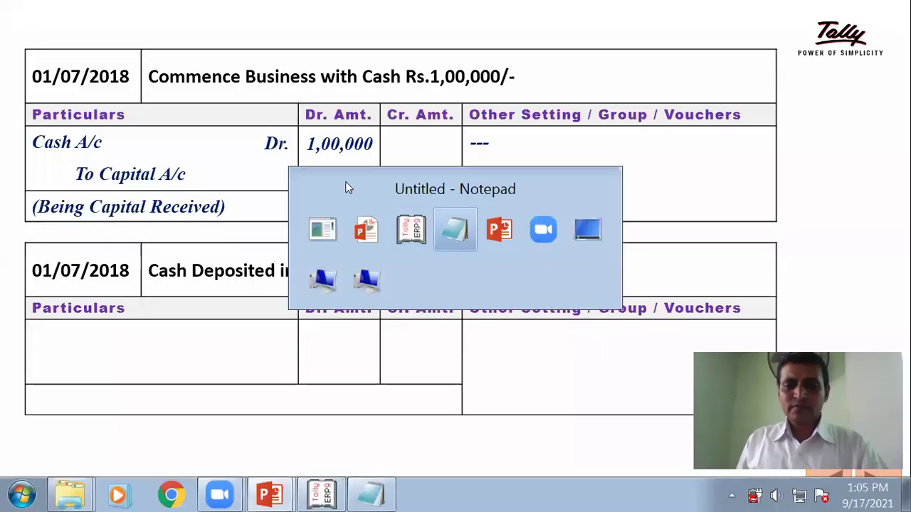
pyautogui.hotkey('alt', 'Tab')
pyautogui.hotkey('alt', 'Tab')
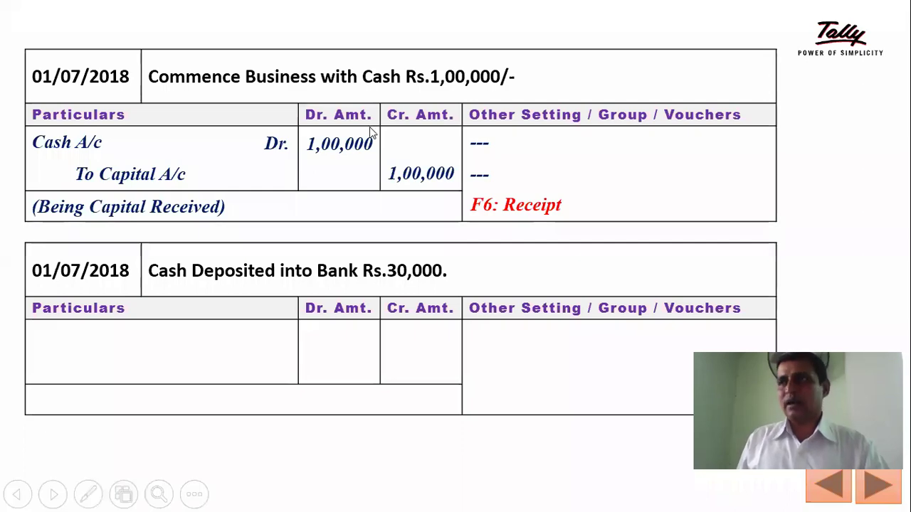
pyautogui.hotkey('alt', 'Tab')
# Step: Date a Receipt voucher 1-Jul-2018 and credit Capital A/c with 1,00,000
pyautogui.press('F2')
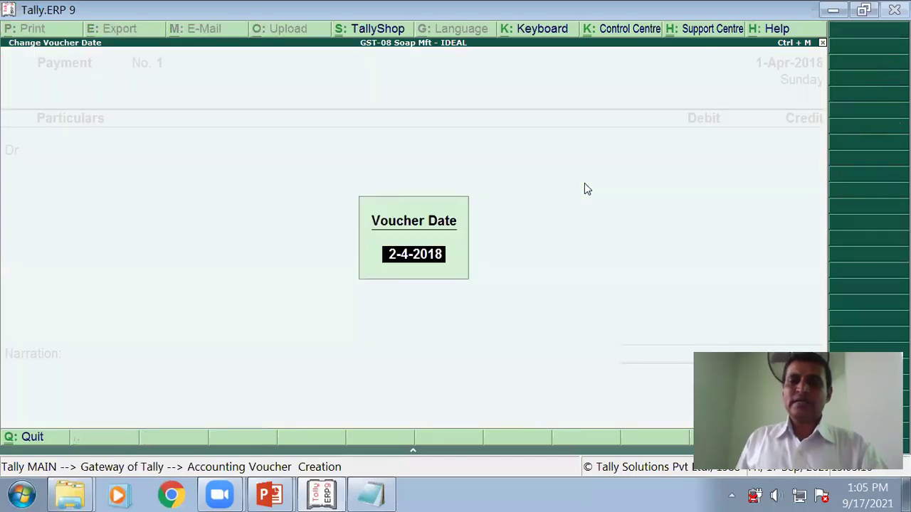
pyautogui.write('1/7')
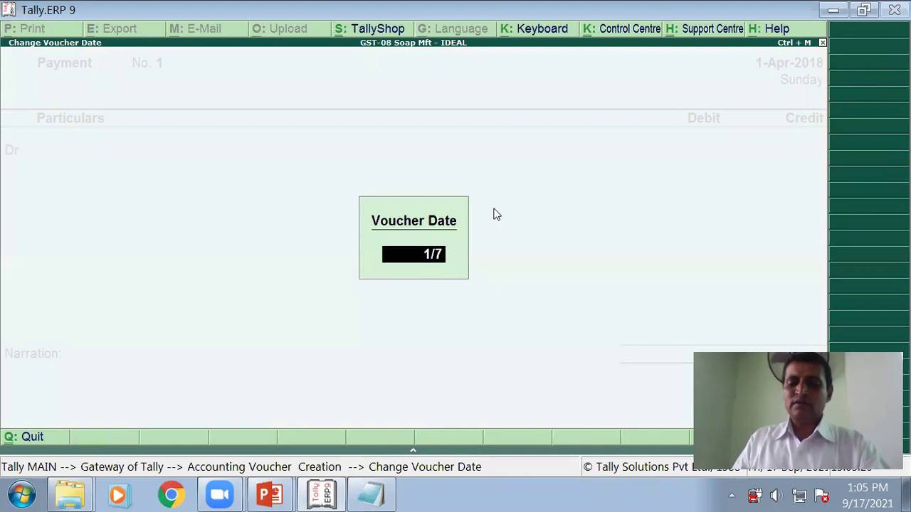
pyautogui.press('Return')
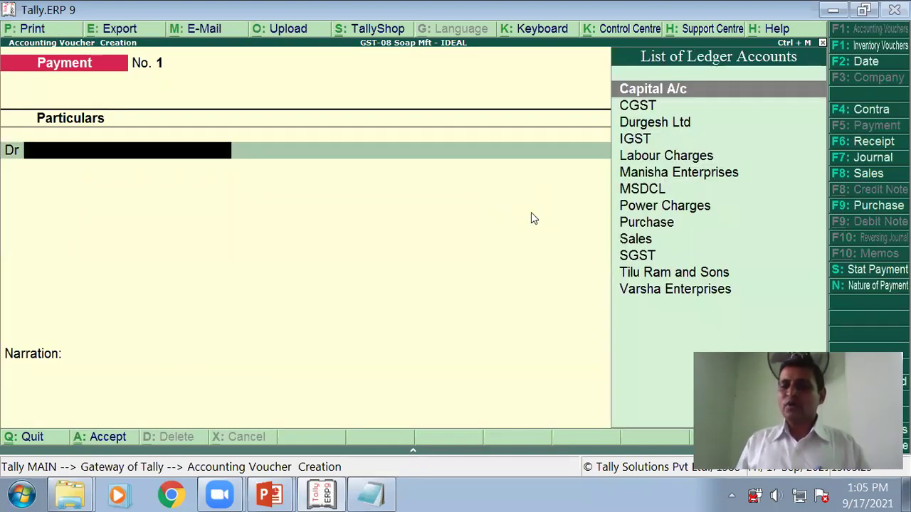
pyautogui.click(882, 145)
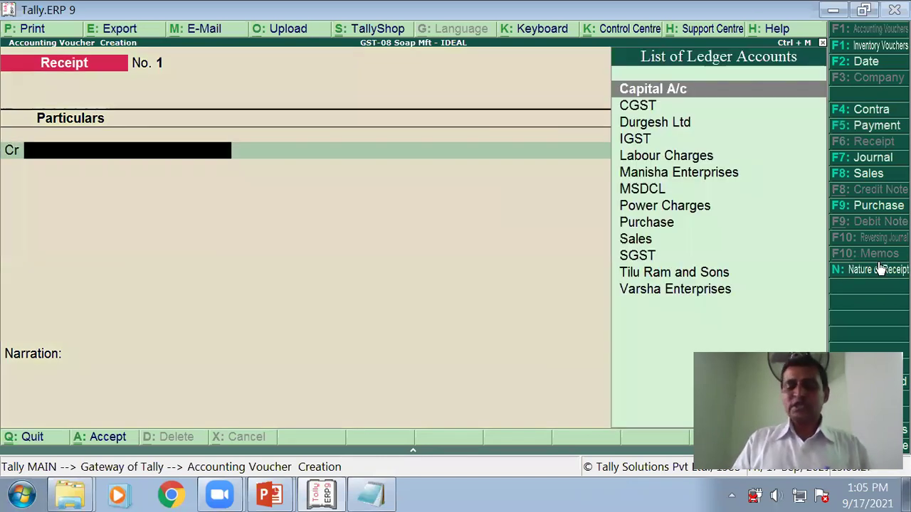
pyautogui.write('C')
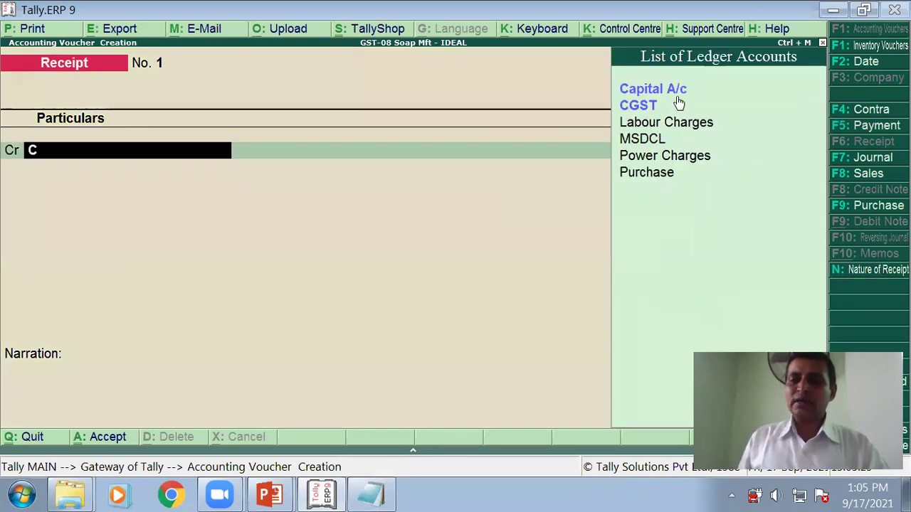
pyautogui.press('Return')
pyautogui.write('100000')
pyautogui.press('Return')
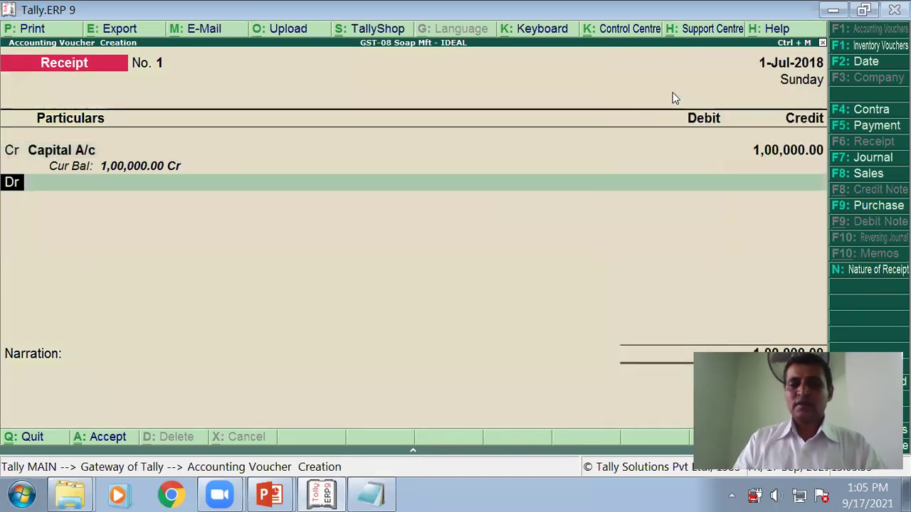
# Step: Debit Cash 1,00,000, add narration 'Being capital recived', and save the receipt
pyautogui.write('c')
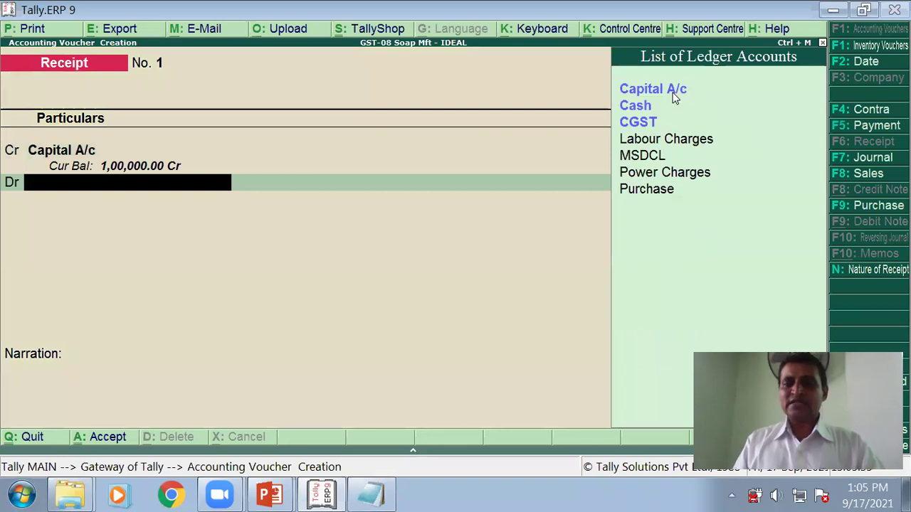
pyautogui.click(646, 108)
pyautogui.press('Return')
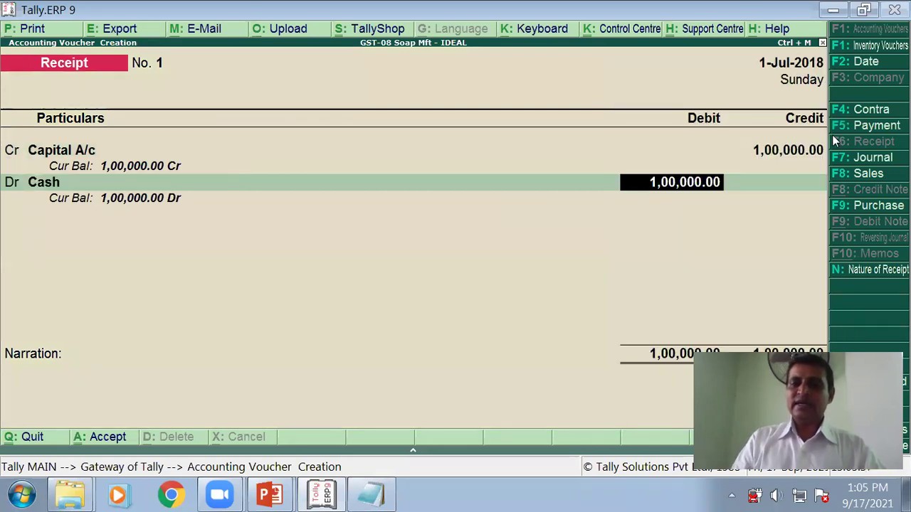
pyautogui.press('Return')
pyautogui.write('B')
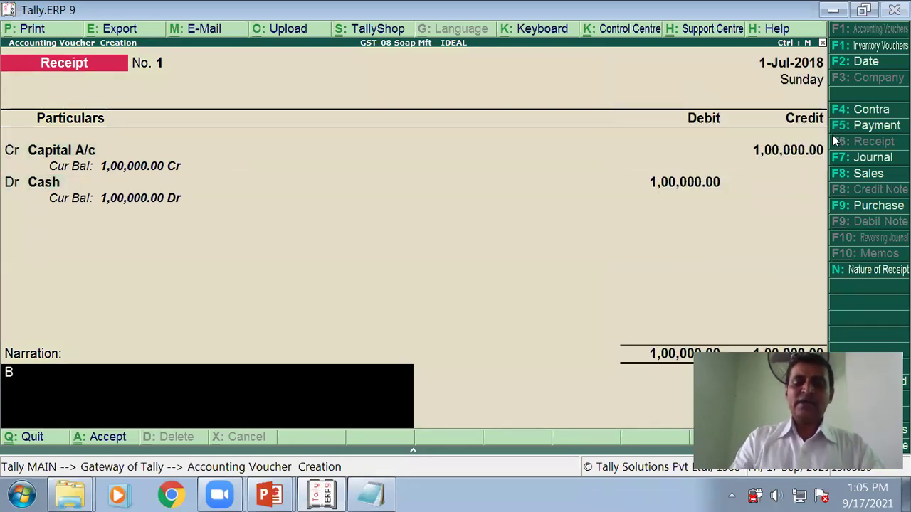
pyautogui.write('eing capit')
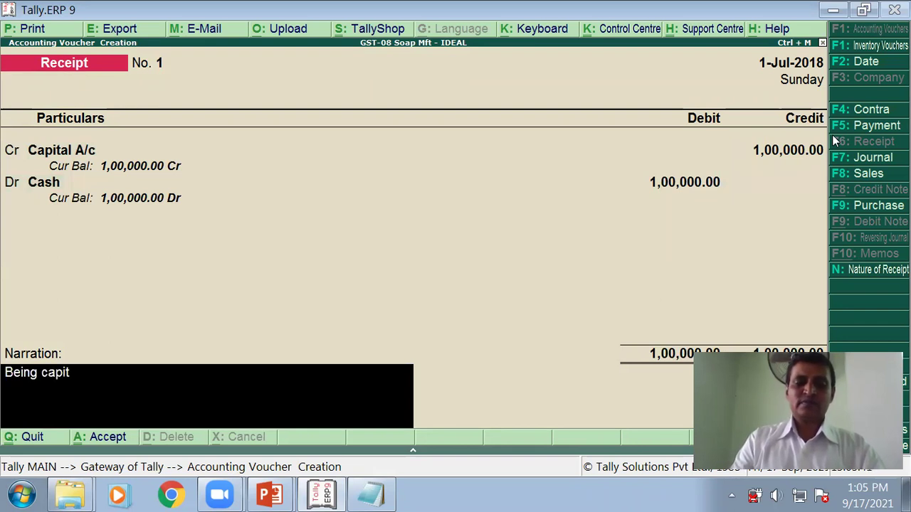
pyautogui.write('al recived')
pyautogui.press('Return')
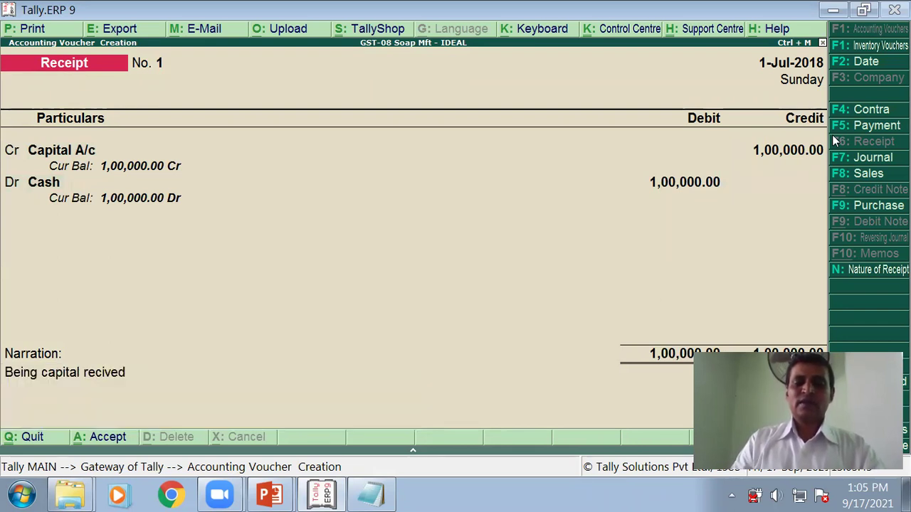
pyautogui.press('Return')
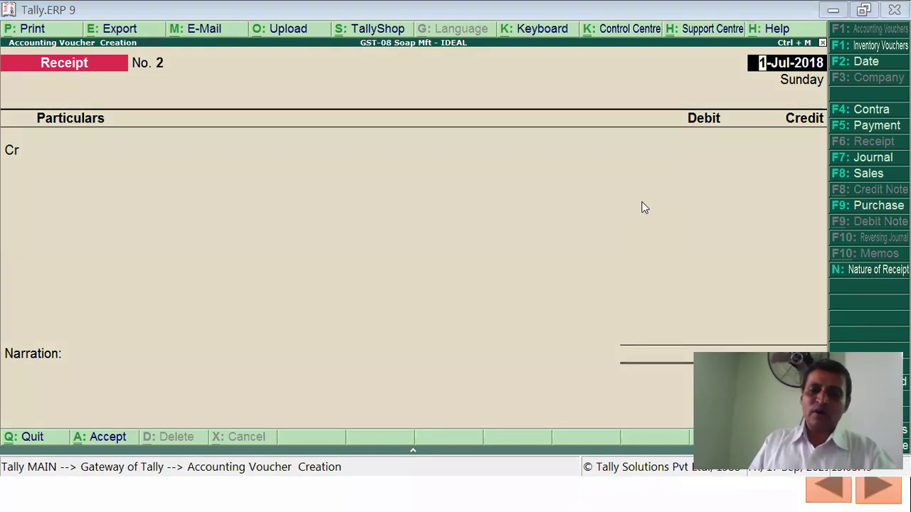
pyautogui.hotkey('alt', 'Tab')
pyautogui.hotkey('alt', 'Tab')
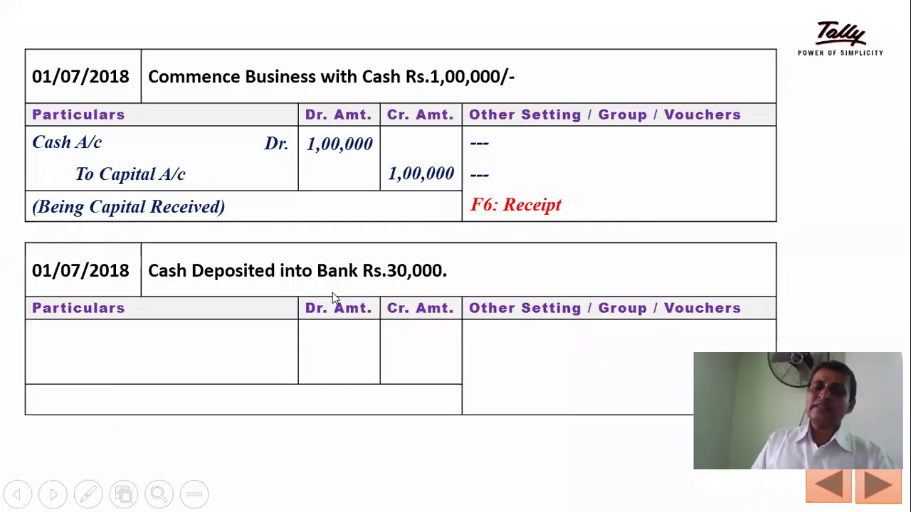
# Step: Reveal the entry Bank A/c Dr 30,000 to Cash A/c with its deposit narration
pyautogui.click(333, 293)
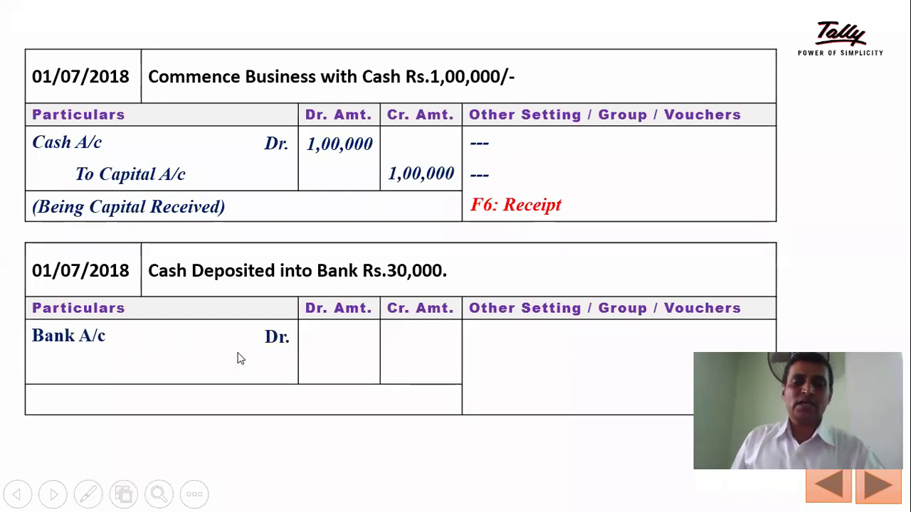
pyautogui.click(363, 338)
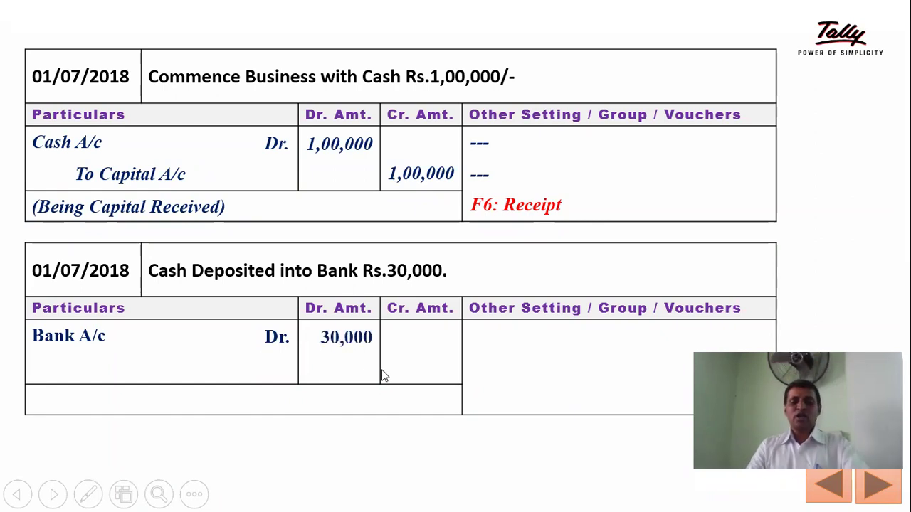
pyautogui.click(201, 406)
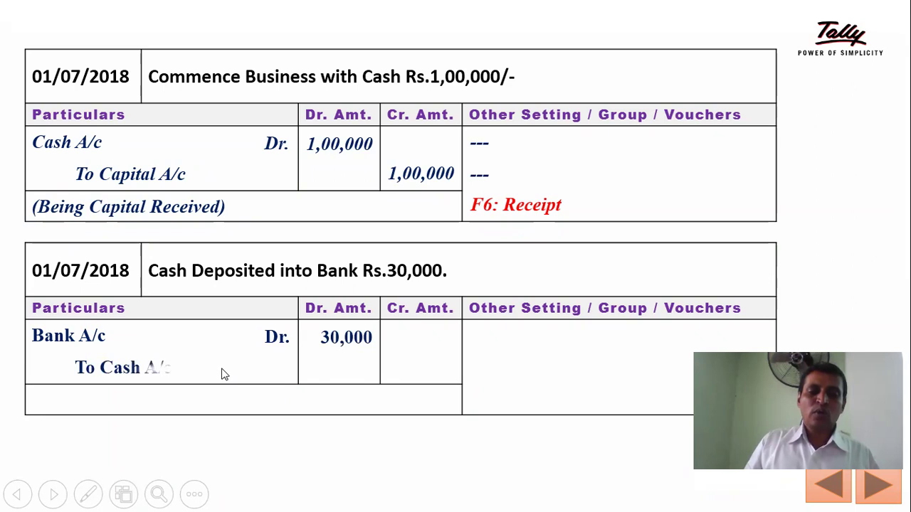
pyautogui.click(242, 393)
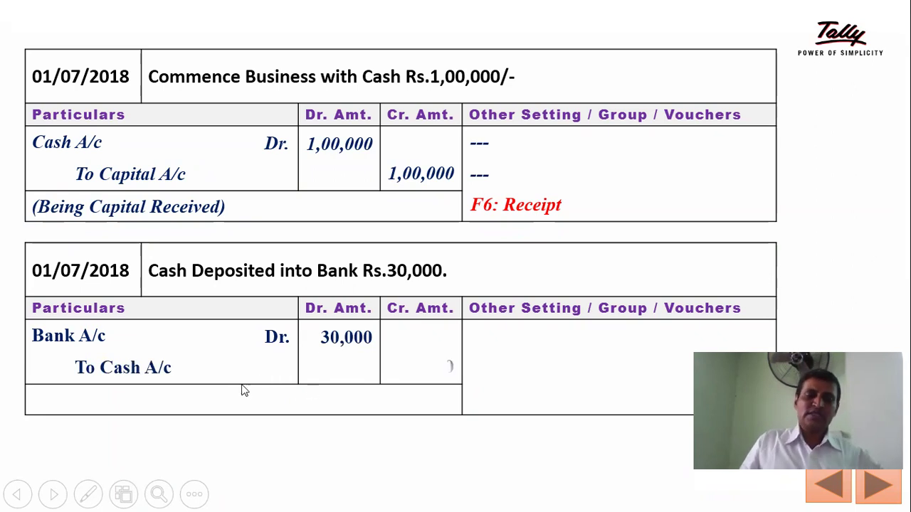
pyautogui.click(242, 393)
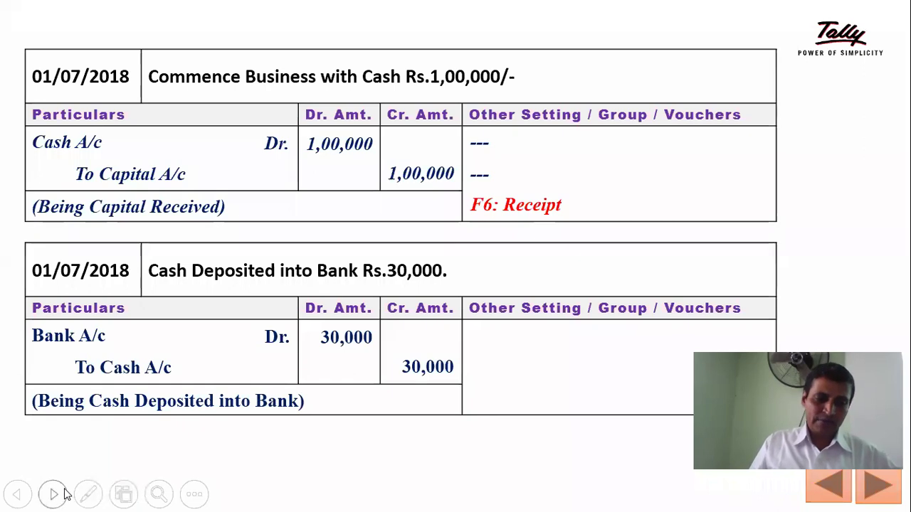
# Step: Mark Bank A/c in red ink, reveal F4: Contra, and return to Tally
pyautogui.click(89, 495)
pyautogui.click(62, 454)
pyautogui.moveTo(116, 340); pyautogui.dragTo(135, 343)
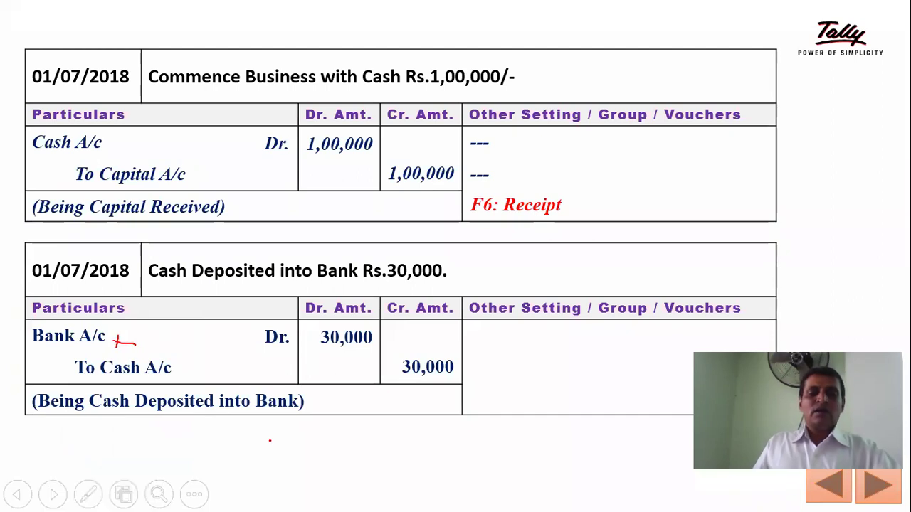
pyautogui.press('Escape')
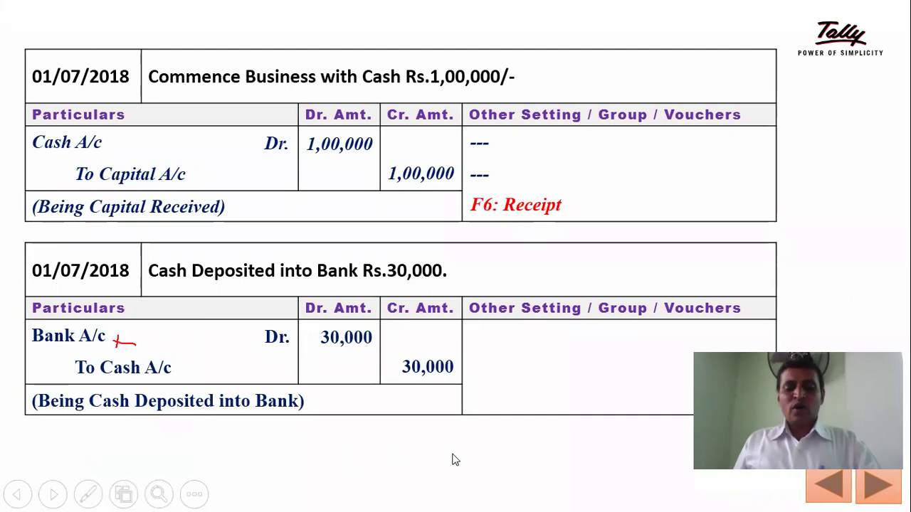
pyautogui.click(580, 354)
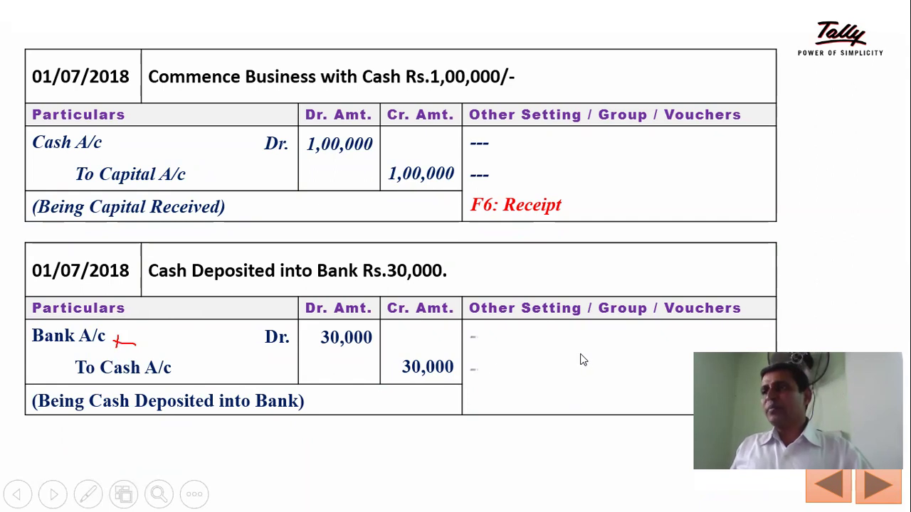
pyautogui.click(573, 396)
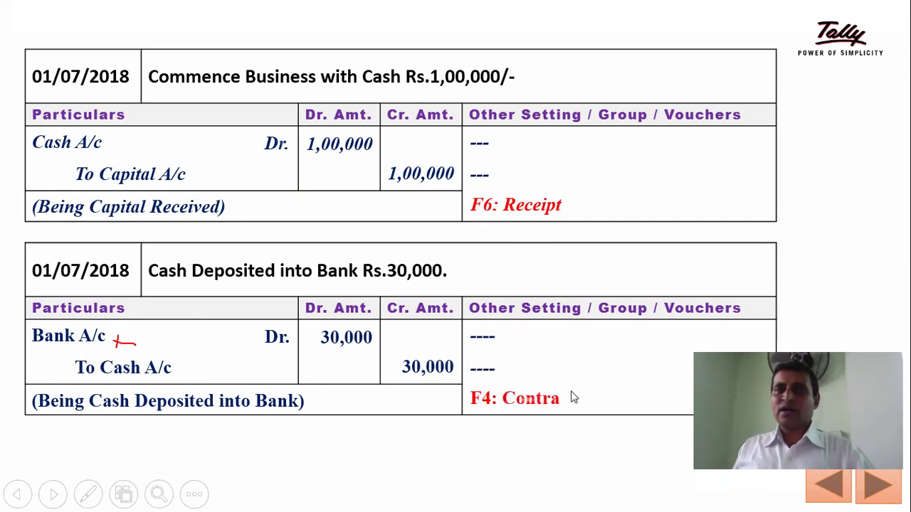
pyautogui.hotkey('alt', 'Tab')
pyautogui.press('Tab')
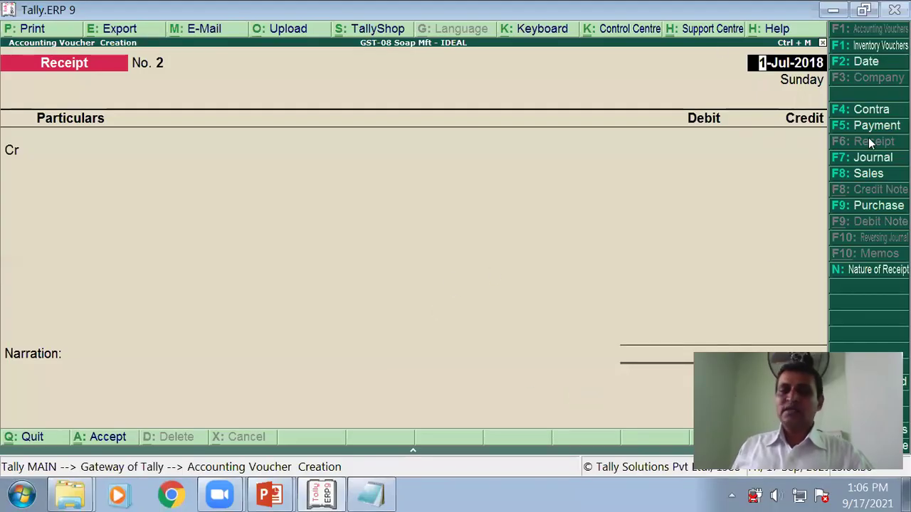
# Step: Start a Contra voucher crediting Cash 30,000 and debiting Bank of India
pyautogui.press('Return')
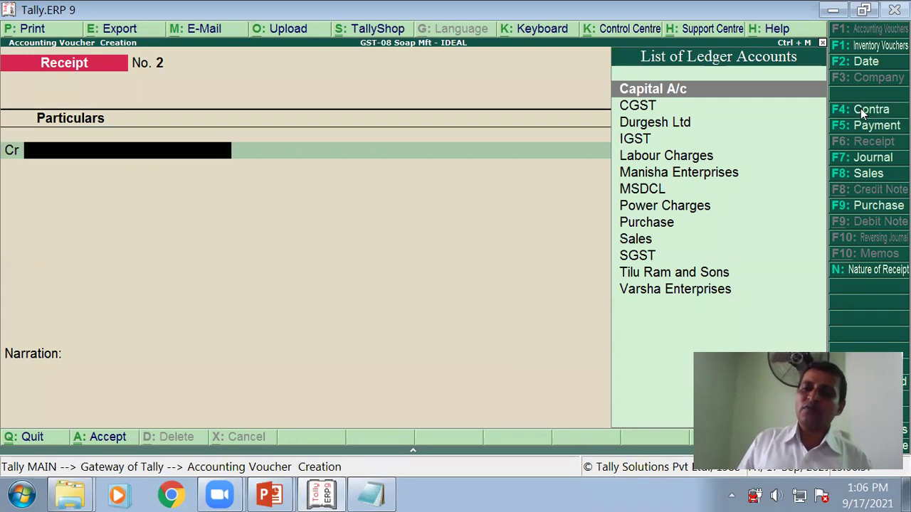
pyautogui.click(868, 109)
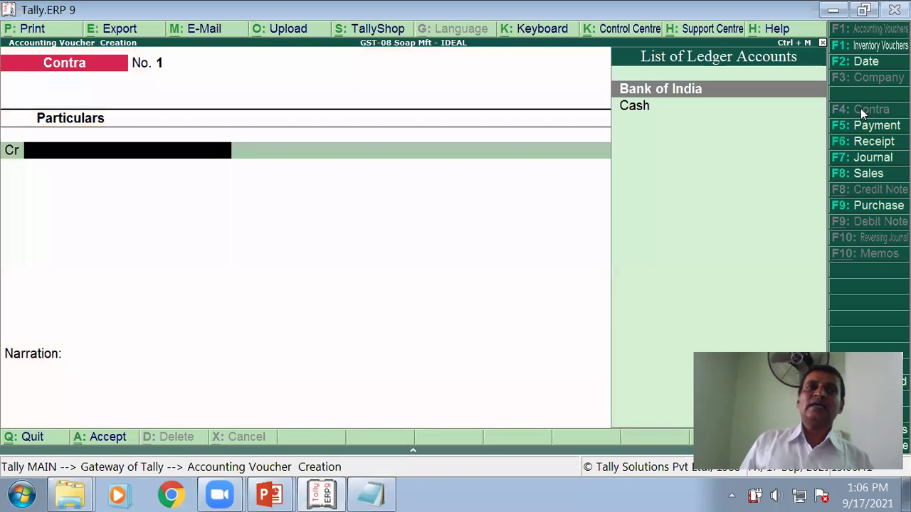
pyautogui.press('Down')
pyautogui.press('Return')
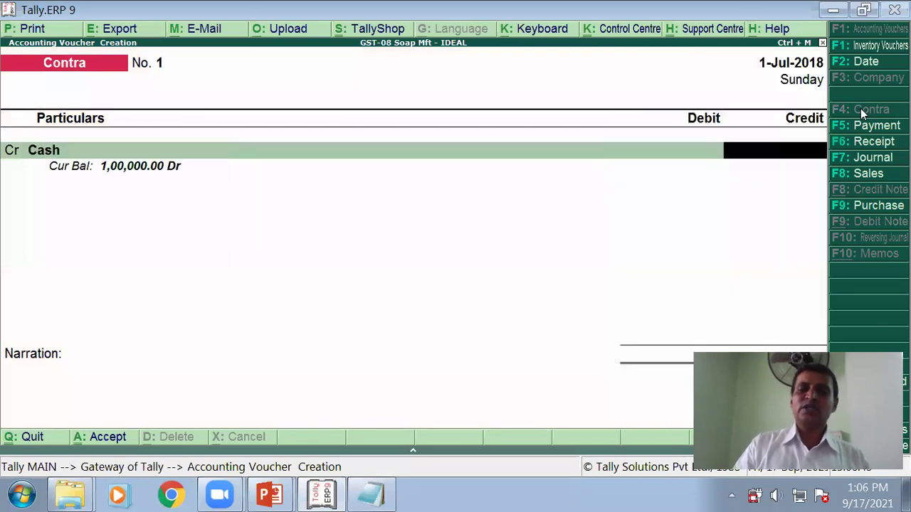
pyautogui.write('3000')
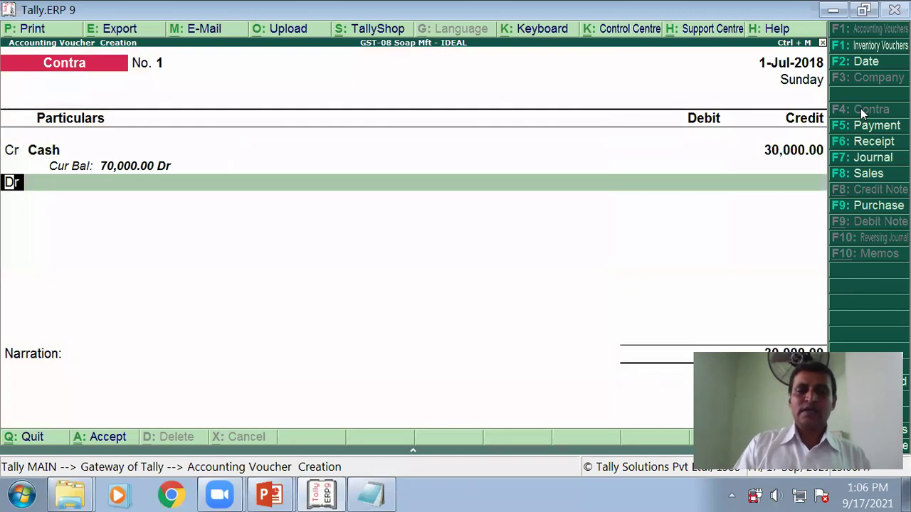
pyautogui.press('Return')
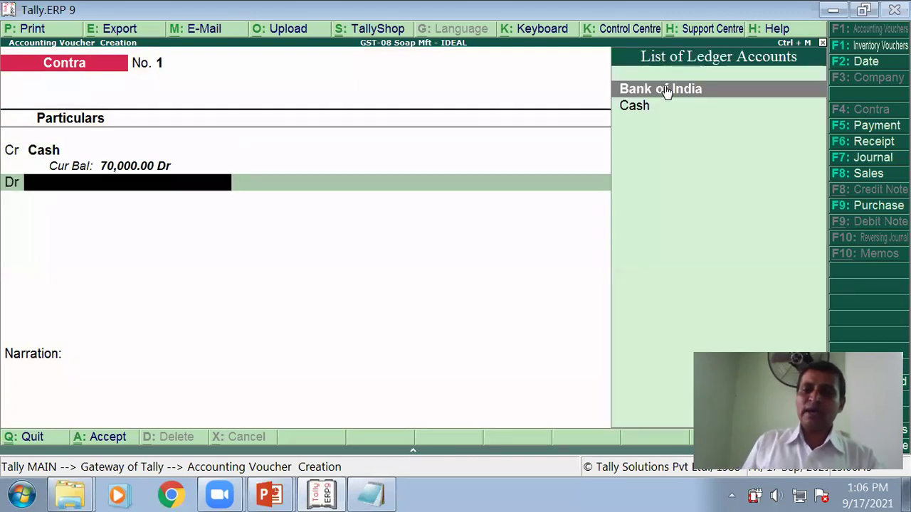
pyautogui.click(665, 96)
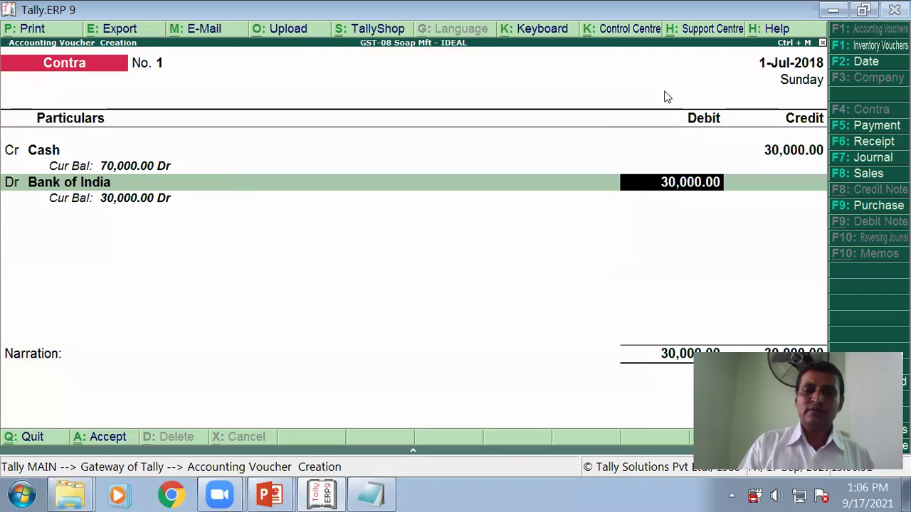
pyautogui.press('Return')
pyautogui.press('Return')
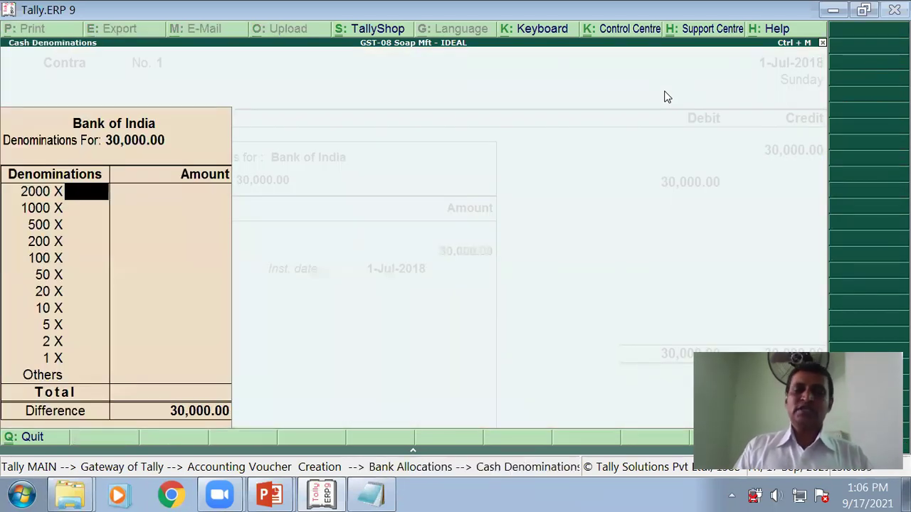
# Step: Skip denominations, save with narration 'Being cash deposited into bank', and advance to the purchase slide
pyautogui.press('Return')
pyautogui.press('Return')
pyautogui.press('Return')
pyautogui.press('Return')
pyautogui.press('Return')
pyautogui.press('Return')
pyautogui.press('Return')
pyautogui.press('Return')
pyautogui.press('Return')
pyautogui.press('Return')
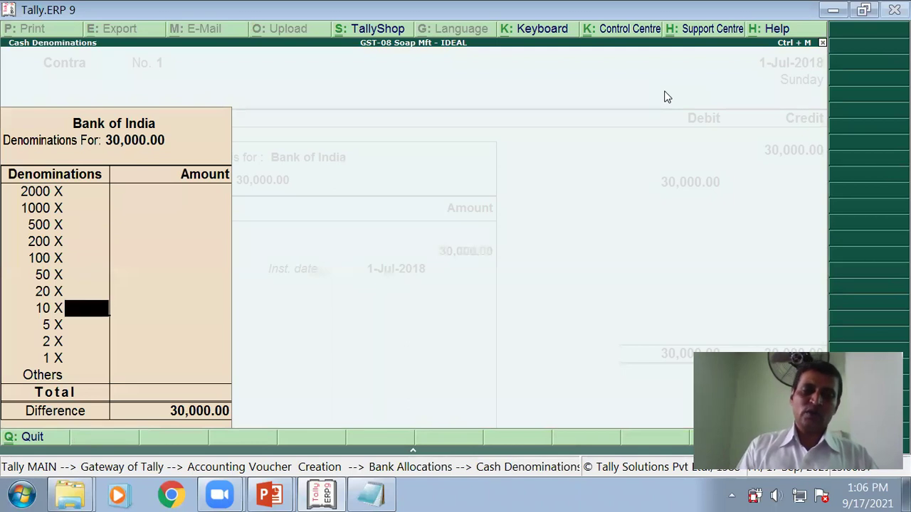
pyautogui.press('Return')
pyautogui.press('Return')
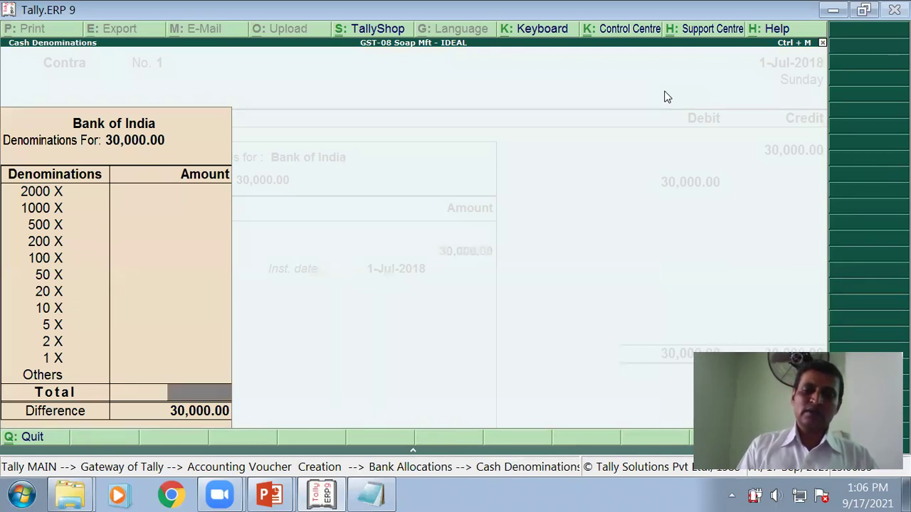
pyautogui.press('Return')
pyautogui.press('Return')
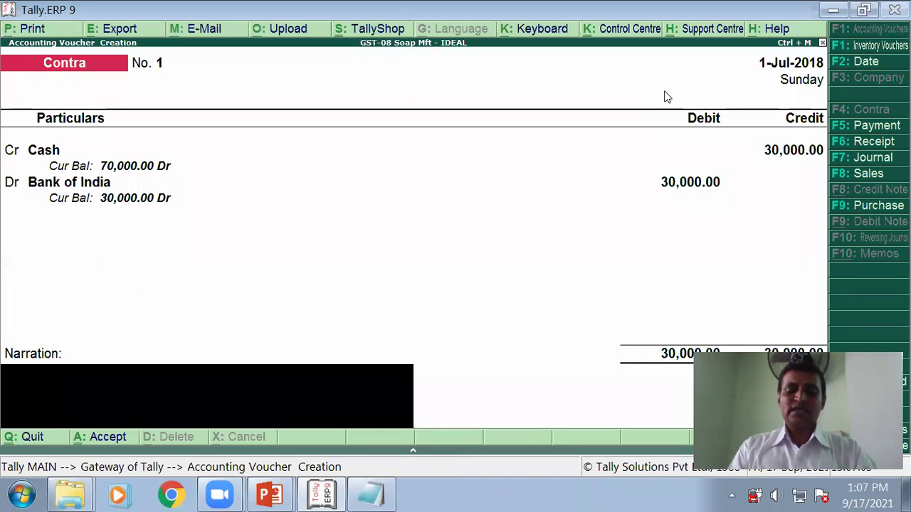
pyautogui.write('Being')
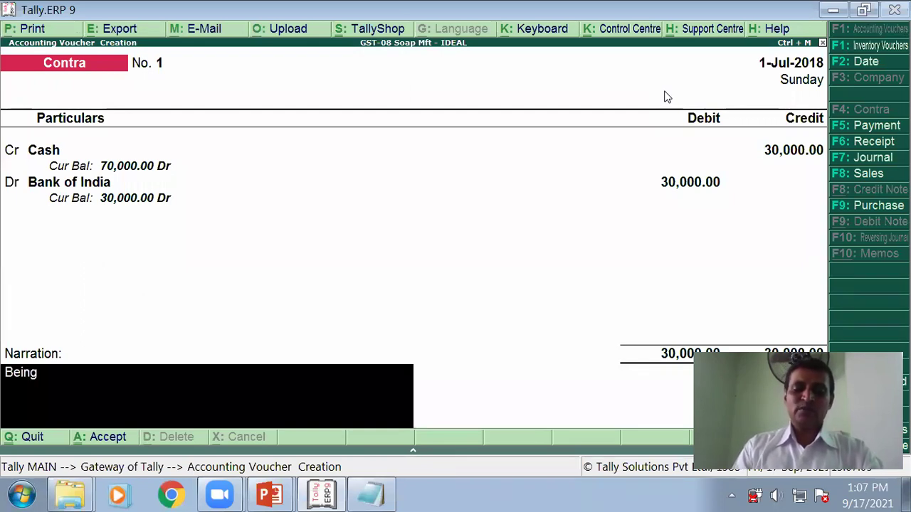
pyautogui.write(' cash deposited in')
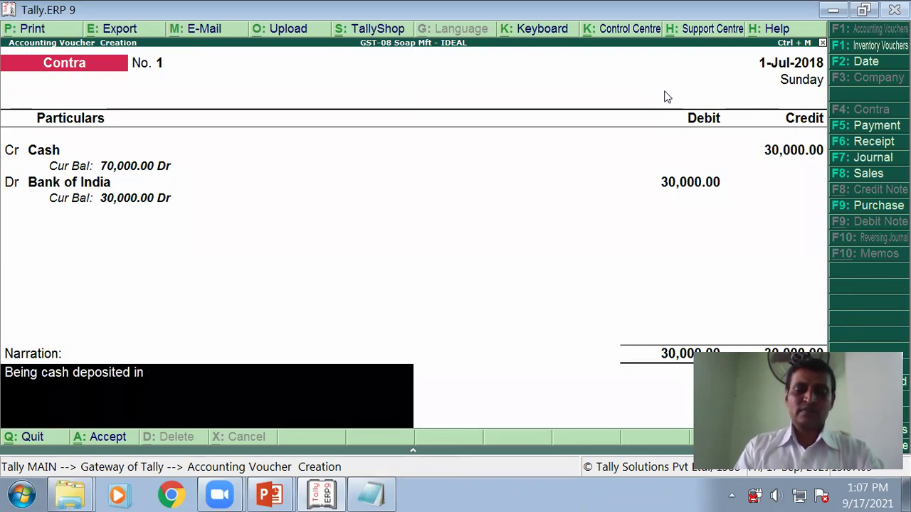
pyautogui.write('to bank')
pyautogui.press('Return')
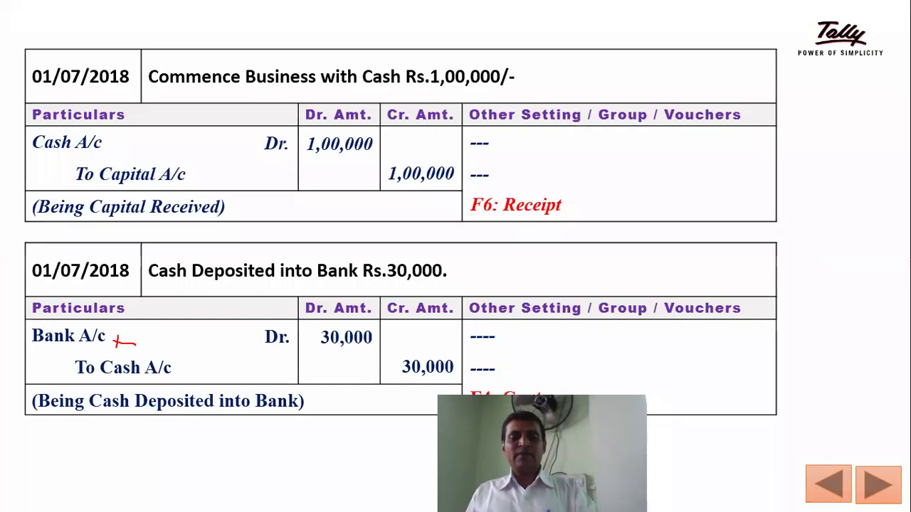
pyautogui.press('pagedown')
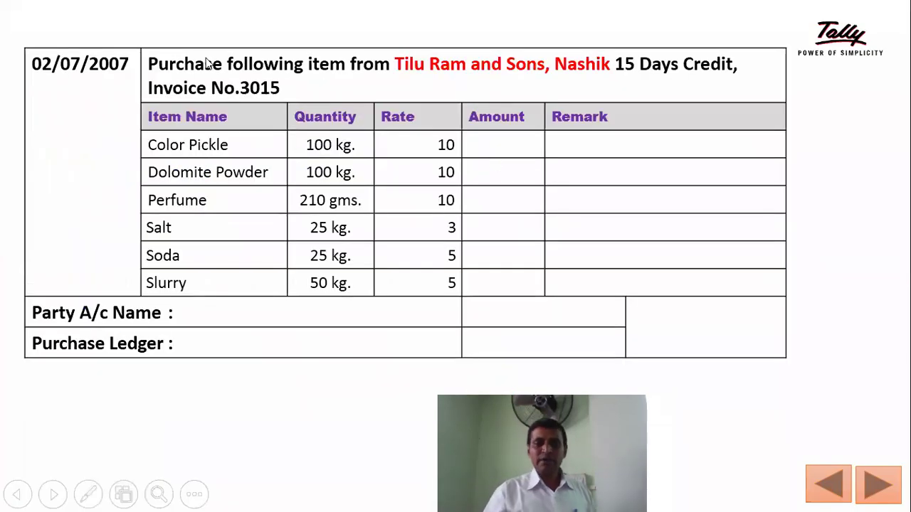
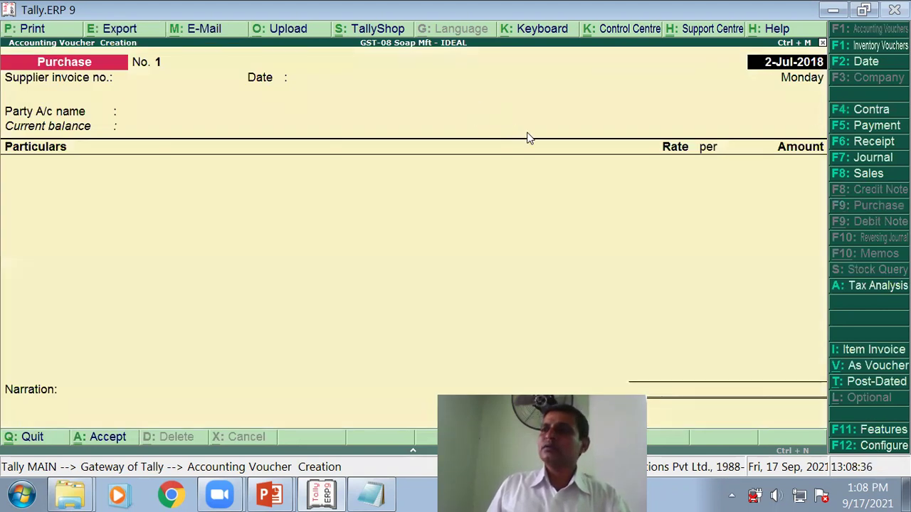
# Step: Accept 2-Jul-2018 as the date for Purchase voucher No. 1
pyautogui.press('Return')
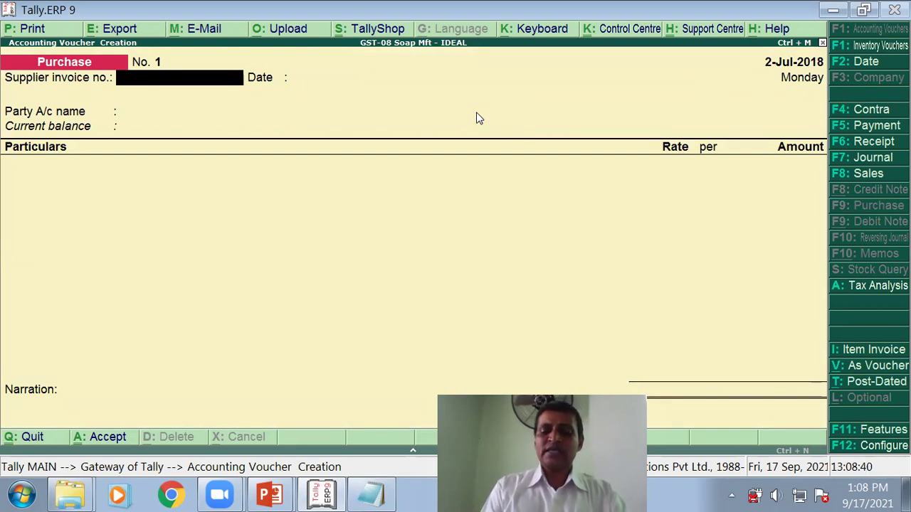
# Step: Enter supplier invoice 3015, choose Tilu Ram and Sons as party, and accept its Party Details
pyautogui.write('301')
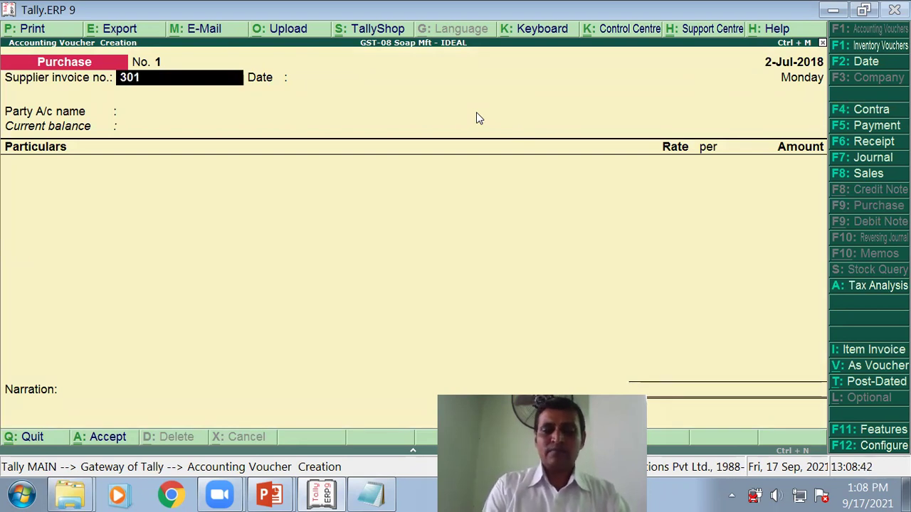
pyautogui.write('5')
pyautogui.press('Return')
pyautogui.press('Return')
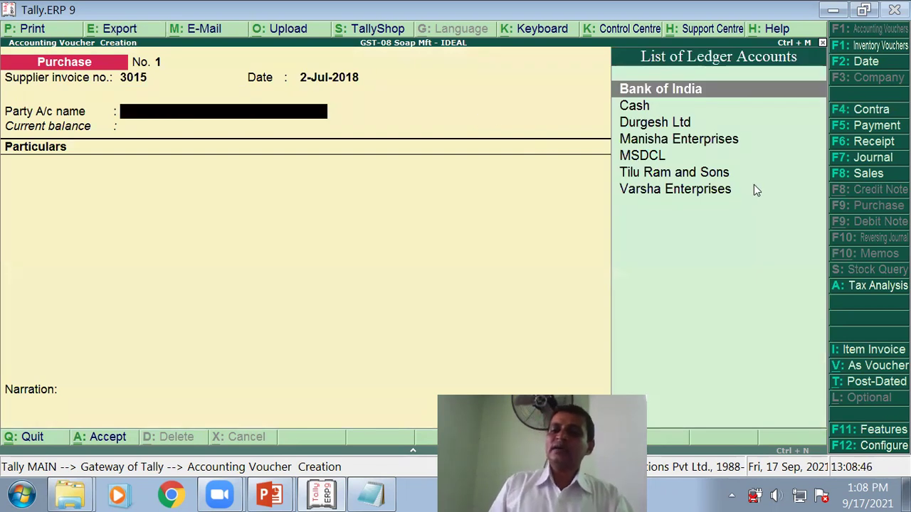
pyautogui.click(675, 173)
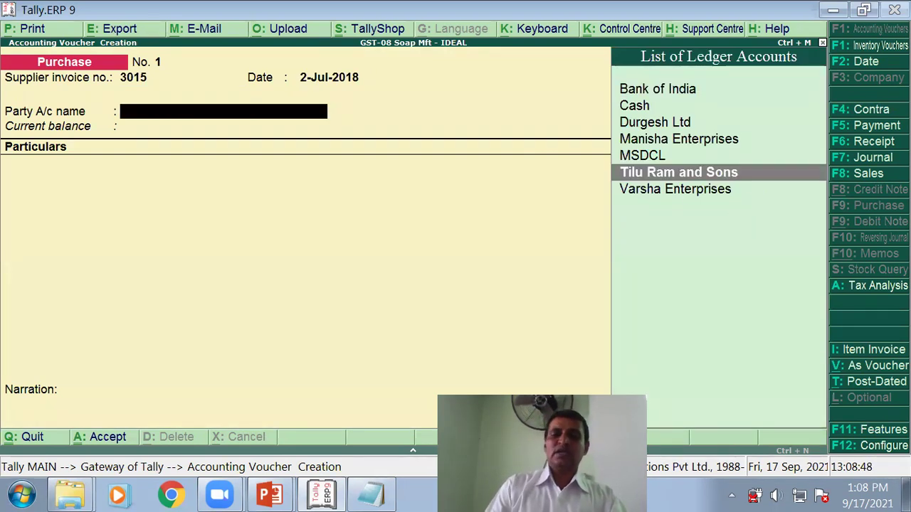
pyautogui.press('Return')
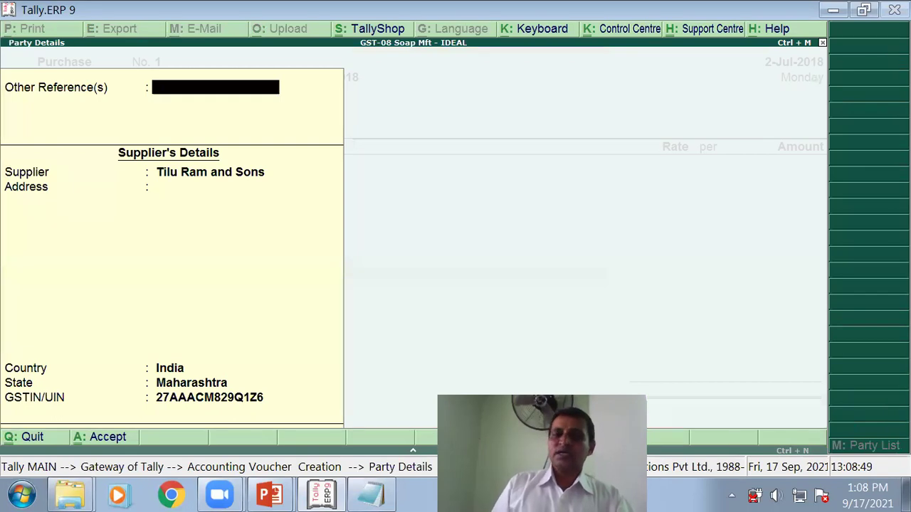
pyautogui.press('Return')
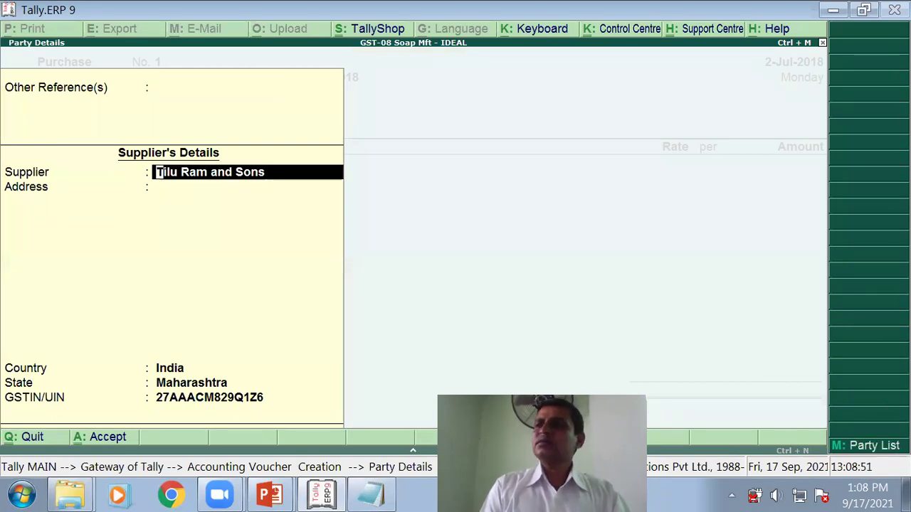
pyautogui.press('Return')
pyautogui.press('Return')
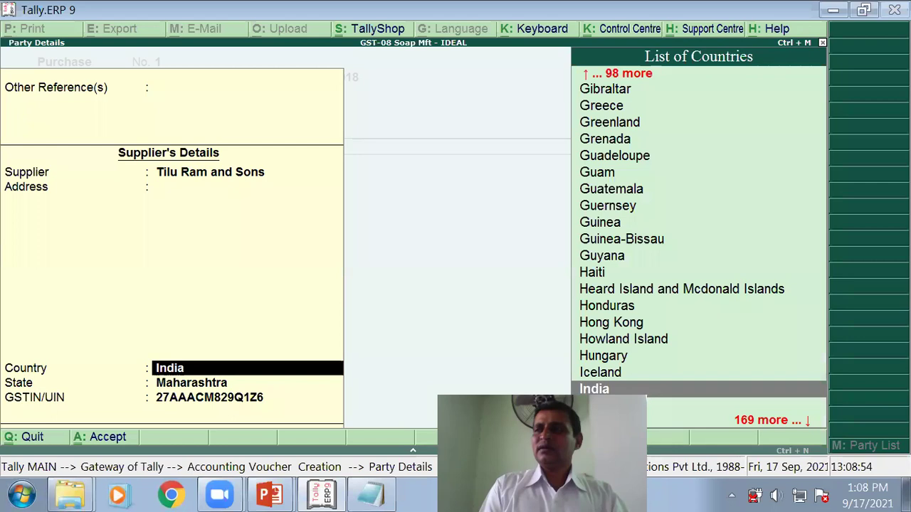
pyautogui.press('Return')
pyautogui.press('Return')
pyautogui.press('Return')
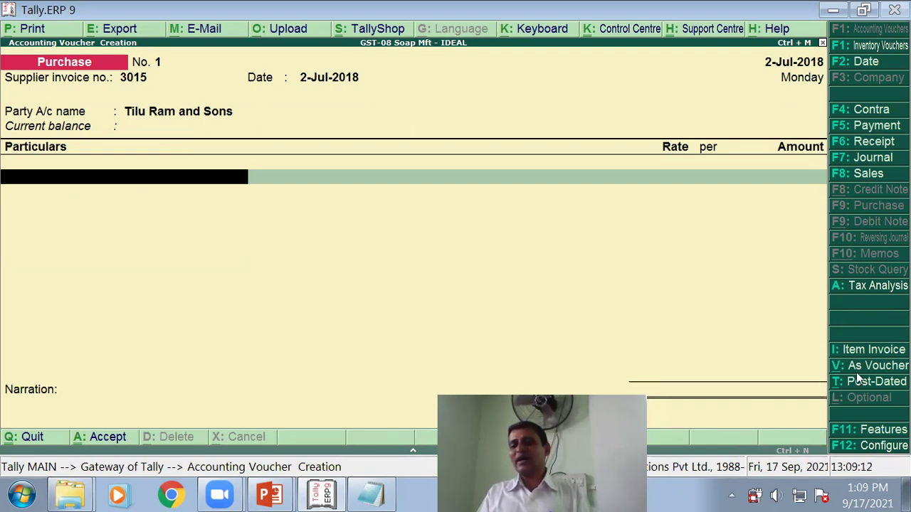
# Step: Switch to Item Invoice mode and choose Purchase as the purchase ledger
pyautogui.click(857, 353)
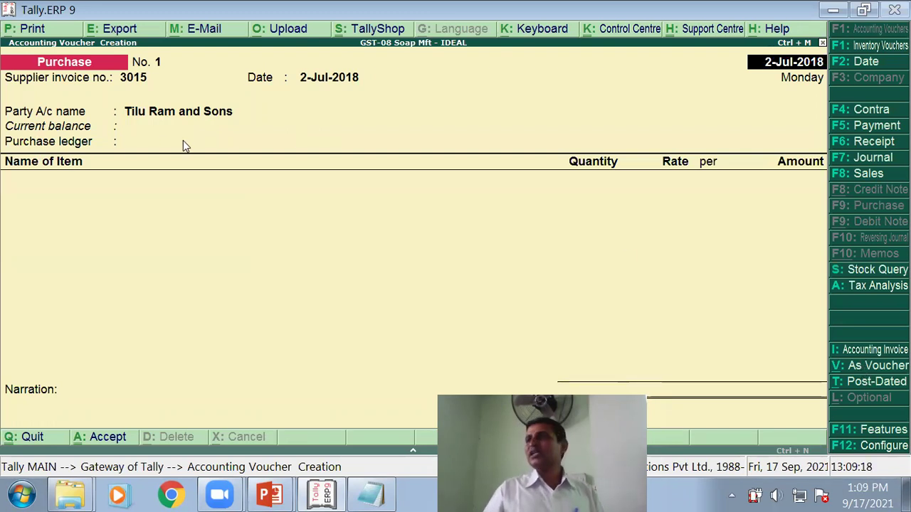
pyautogui.press('Return')
pyautogui.press('Return')
pyautogui.press('Return')
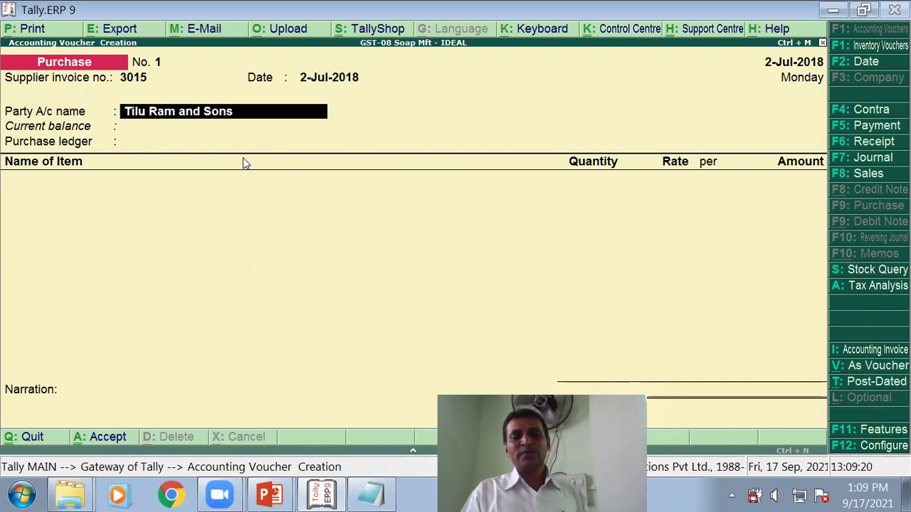
pyautogui.press('Return')
pyautogui.press('Return')
pyautogui.press('Return')
pyautogui.press('Return')
pyautogui.press('Return')
pyautogui.press('Return')
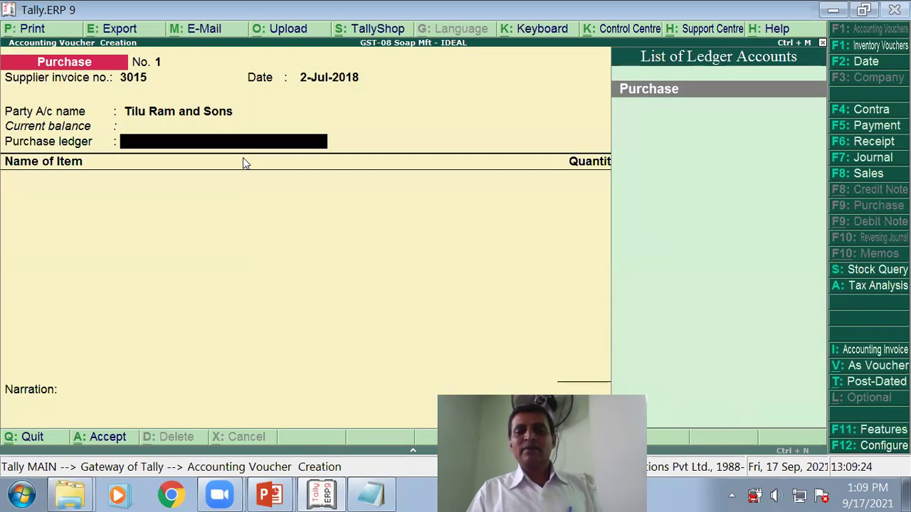
pyautogui.click(659, 91)
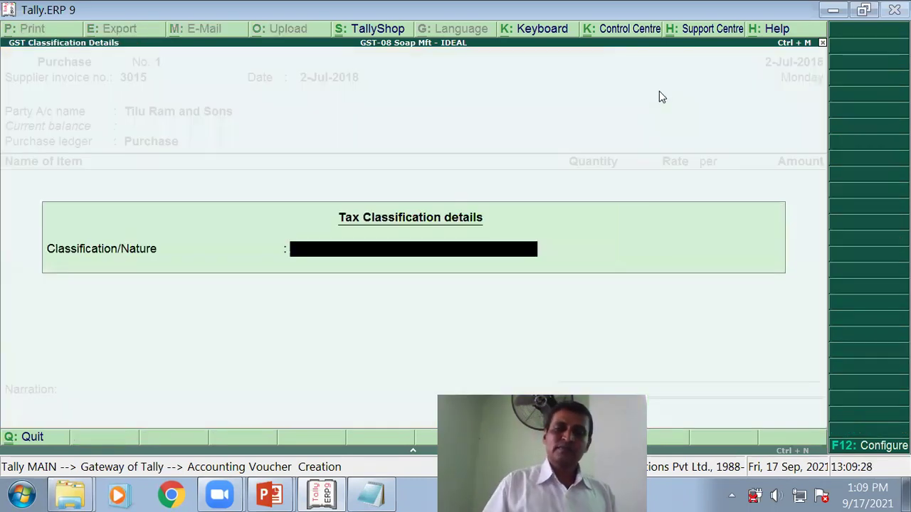
pyautogui.press('Return')
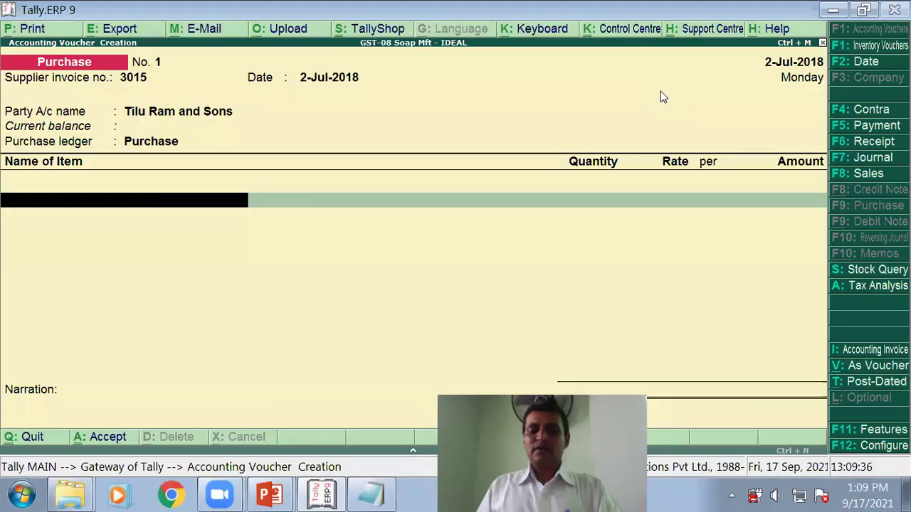
# Step: Add Colour Pickel and Dolomite Powder, each 100 Kg at rate 10 (1,000.00 apiece)
pyautogui.write('C')
pyautogui.press('Return')
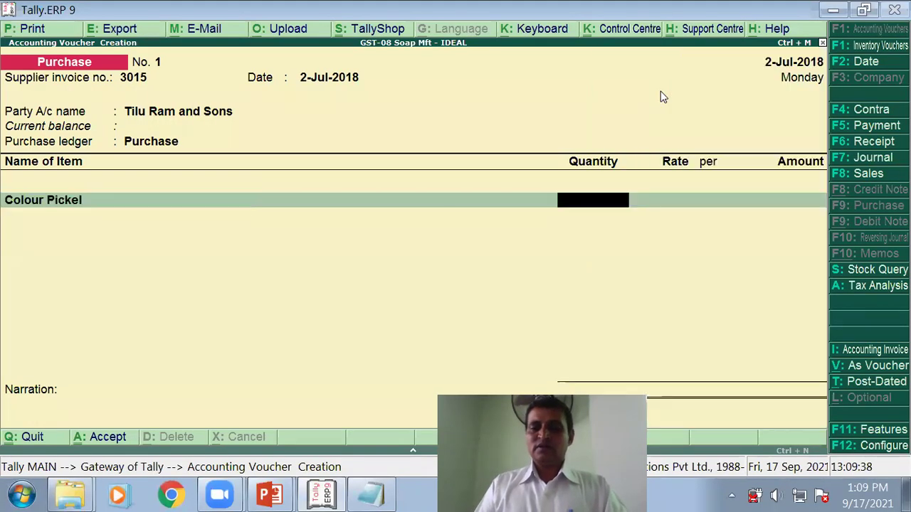
pyautogui.write('100')
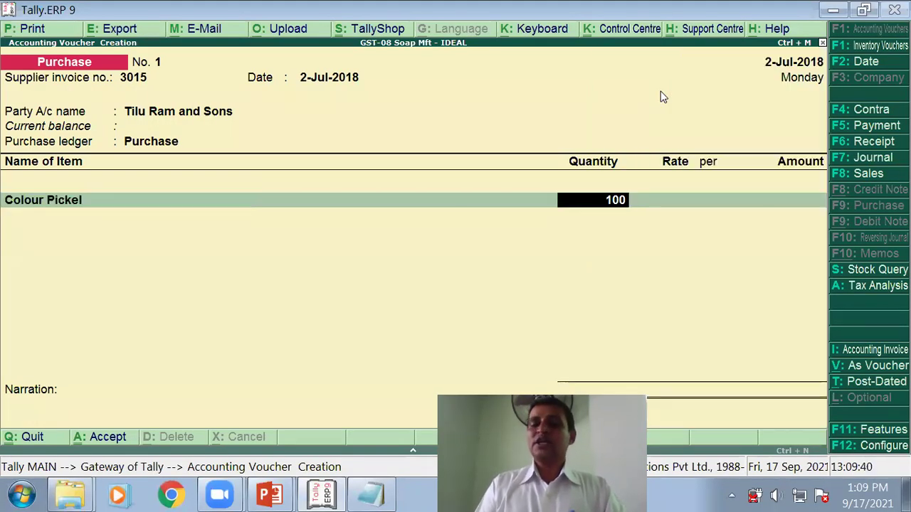
pyautogui.press('Return')
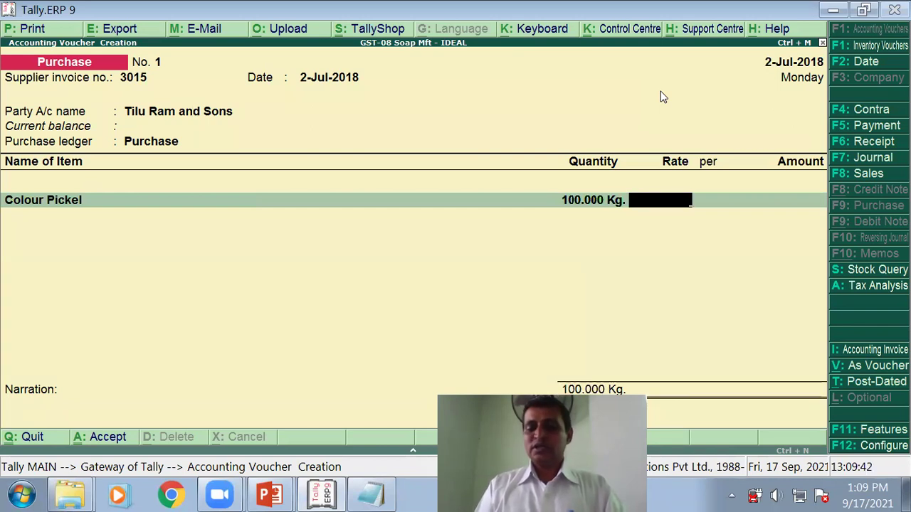
pyautogui.write('10')
pyautogui.press('Return')
pyautogui.press('Return')
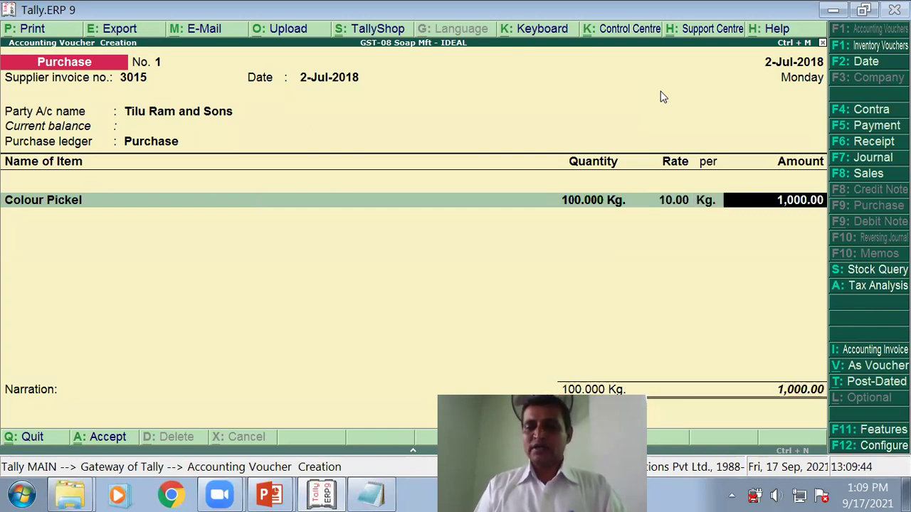
pyautogui.press('Return')
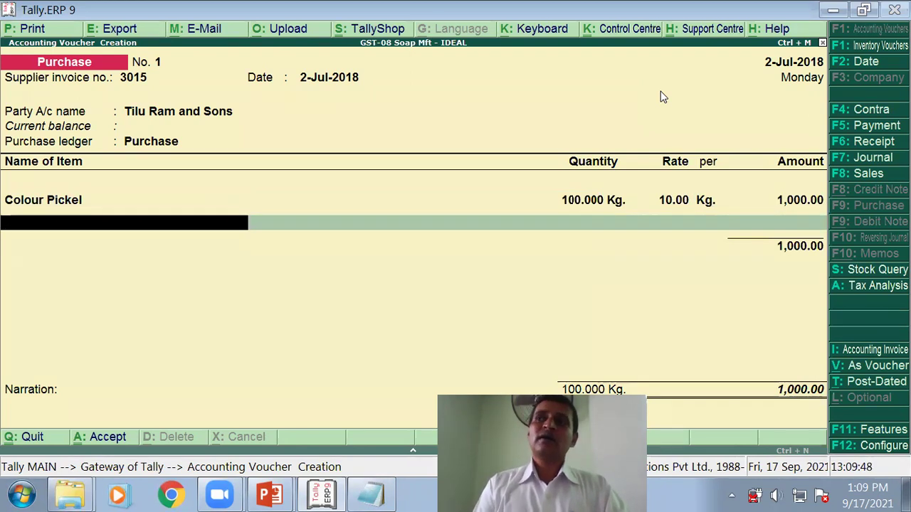
pyautogui.write('D')
pyautogui.press('Return')
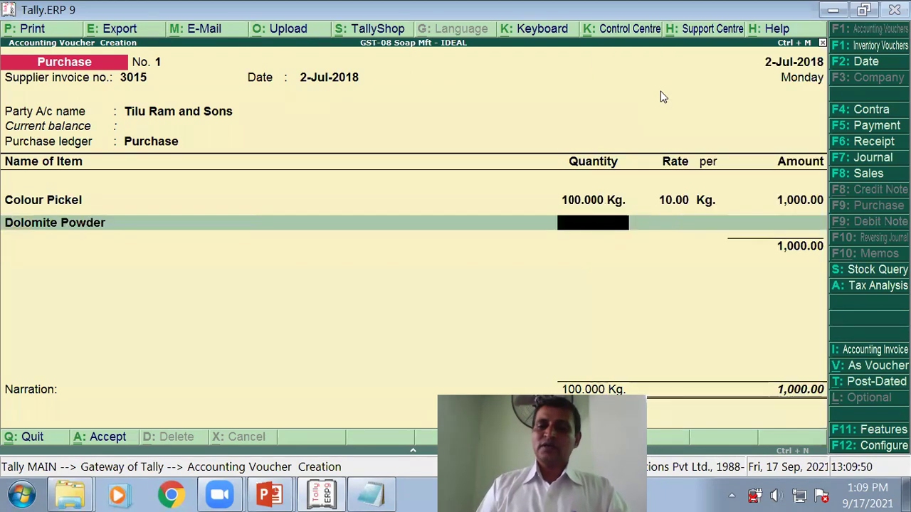
pyautogui.write('100')
pyautogui.press('Return')
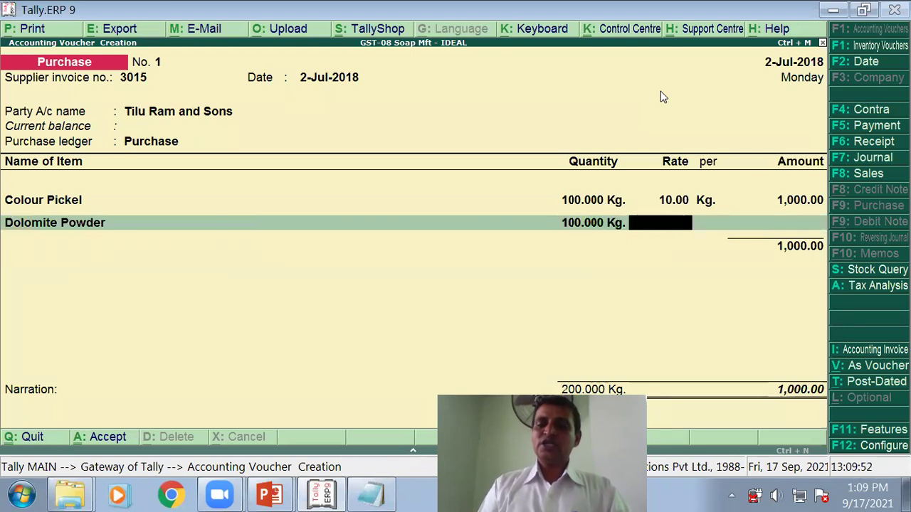
pyautogui.write('10')
pyautogui.press('Return')
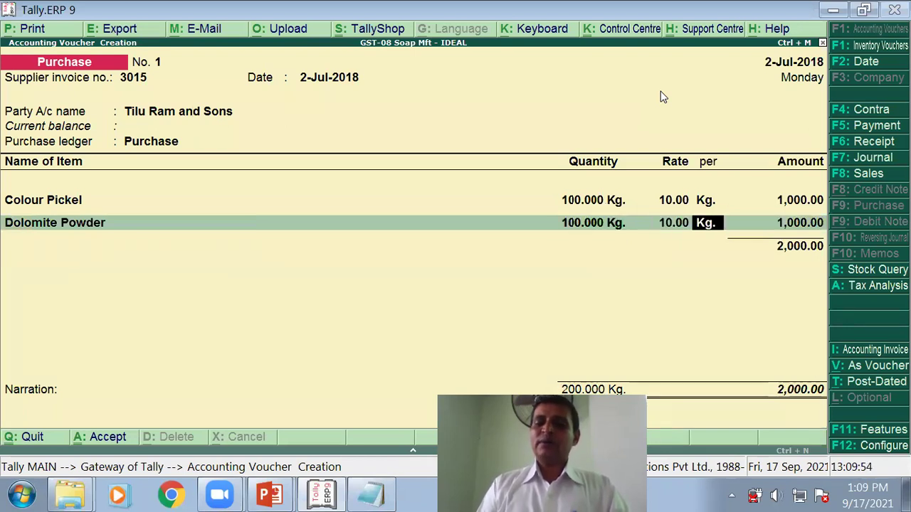
pyautogui.press('Return')
pyautogui.press('Return')
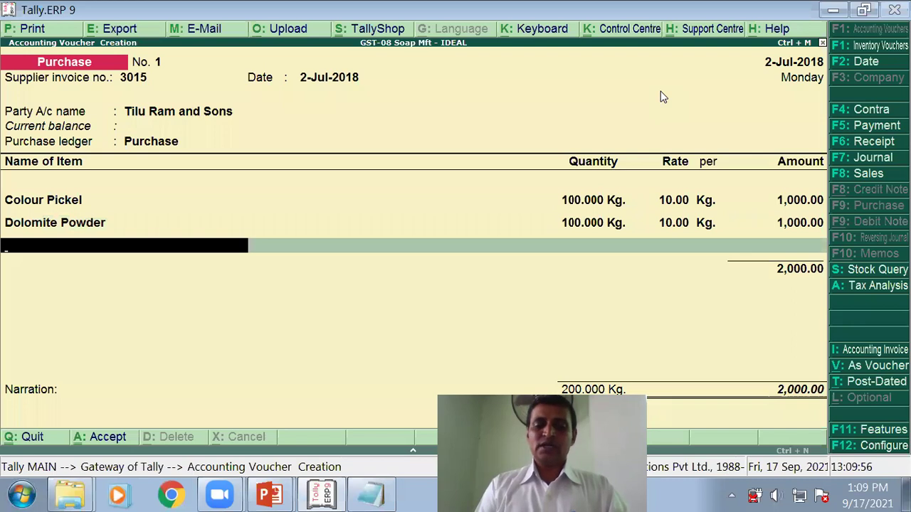
# Step: Add Perfume 210 grams at 10 and Salt 25 Kg at 3.00 (75.00)
pyautogui.write('P')
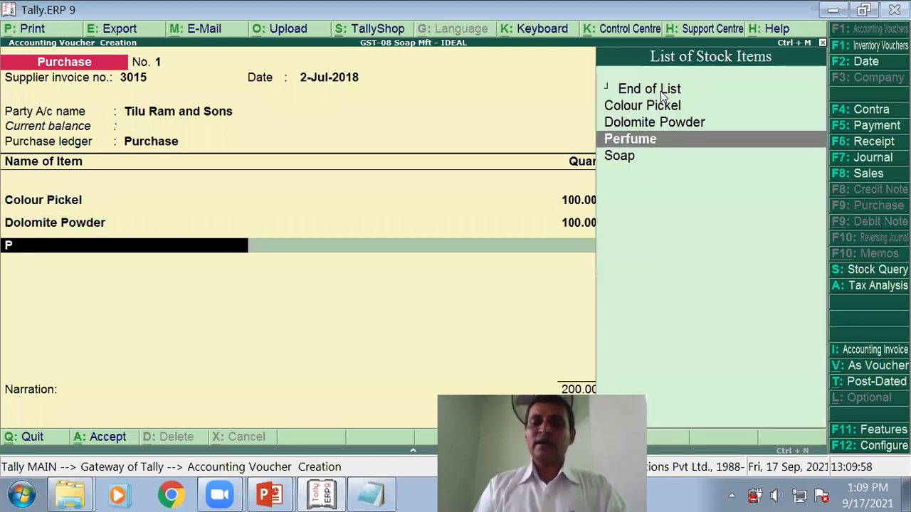
pyautogui.press('Return')
pyautogui.write('210')
pyautogui.press('Return')
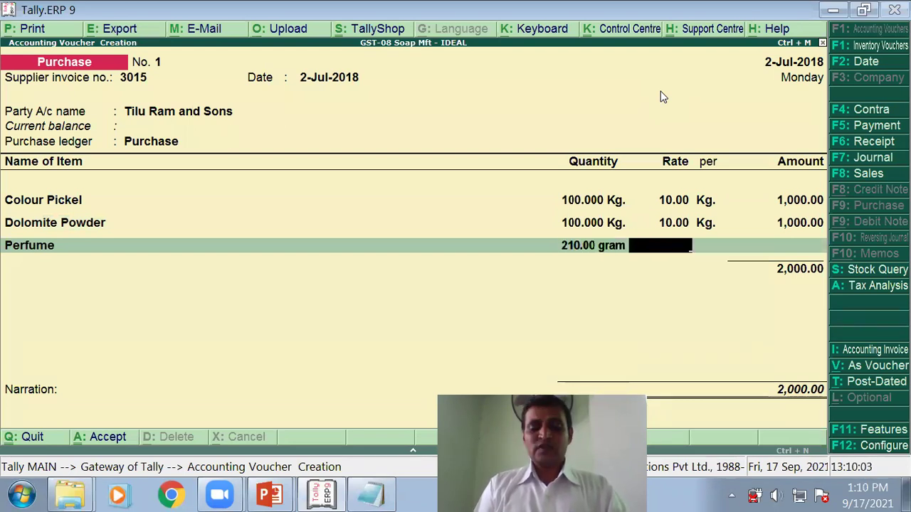
pyautogui.write('10')
pyautogui.press('Return')
pyautogui.press('Return')
pyautogui.press('Return')
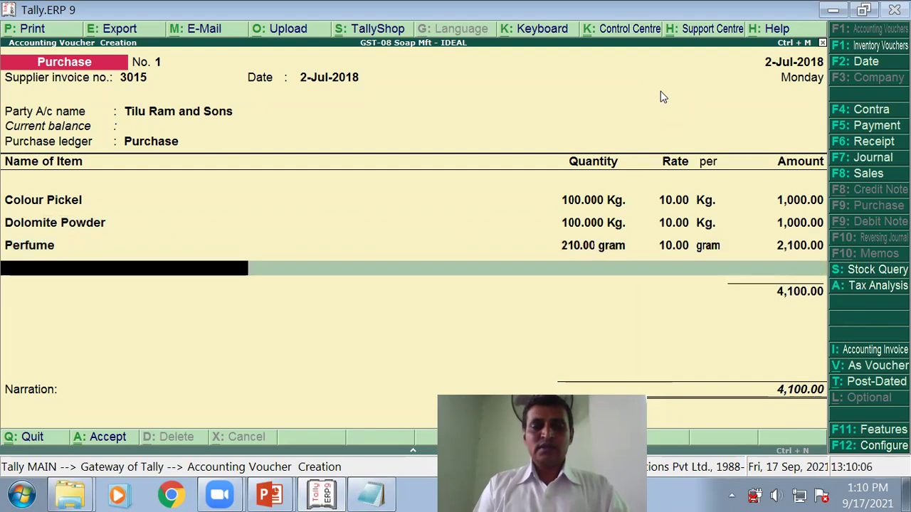
pyautogui.write('S')
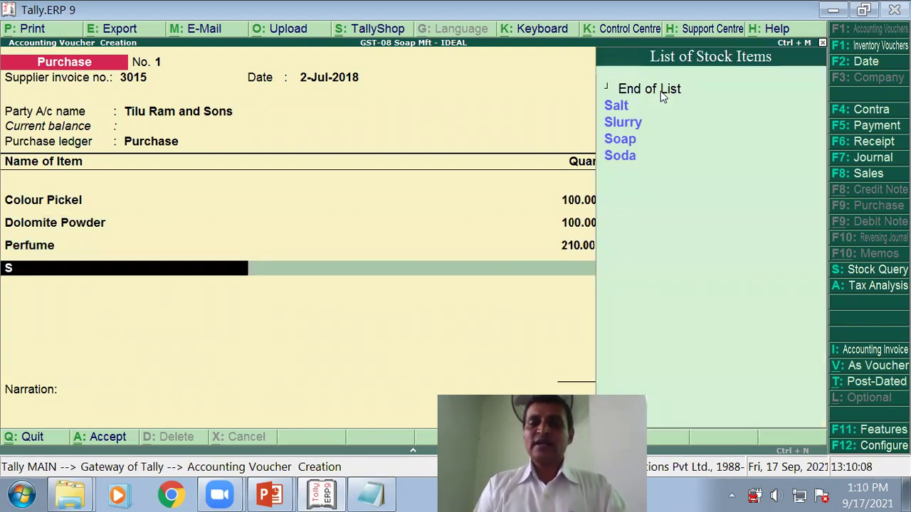
pyautogui.press('Down')
pyautogui.press('Down')
pyautogui.press('Up')
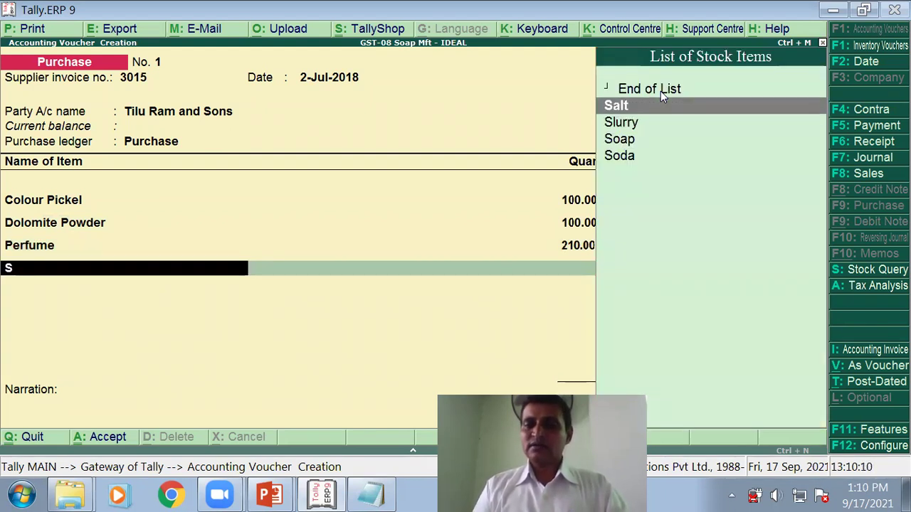
pyautogui.press('Return')
pyautogui.write('25')
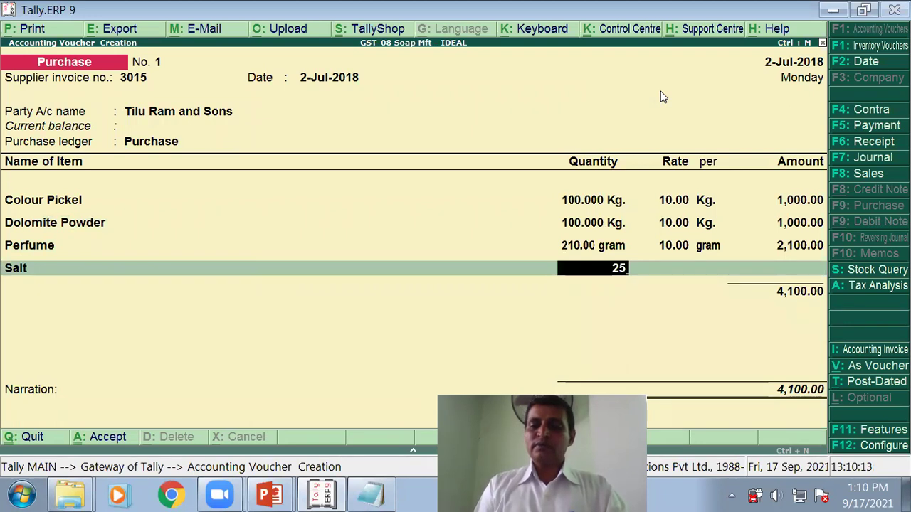
pyautogui.press('Return')
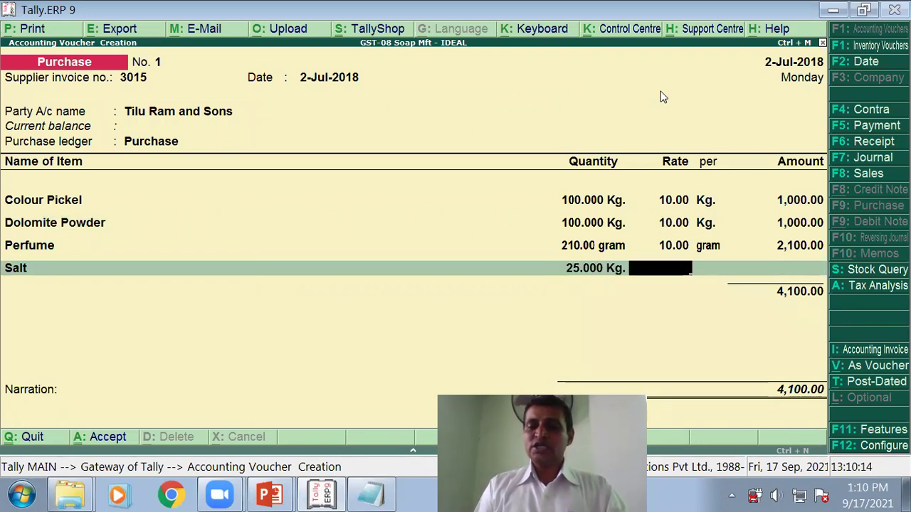
pyautogui.write('3')
pyautogui.press('Return')
pyautogui.press('Return')
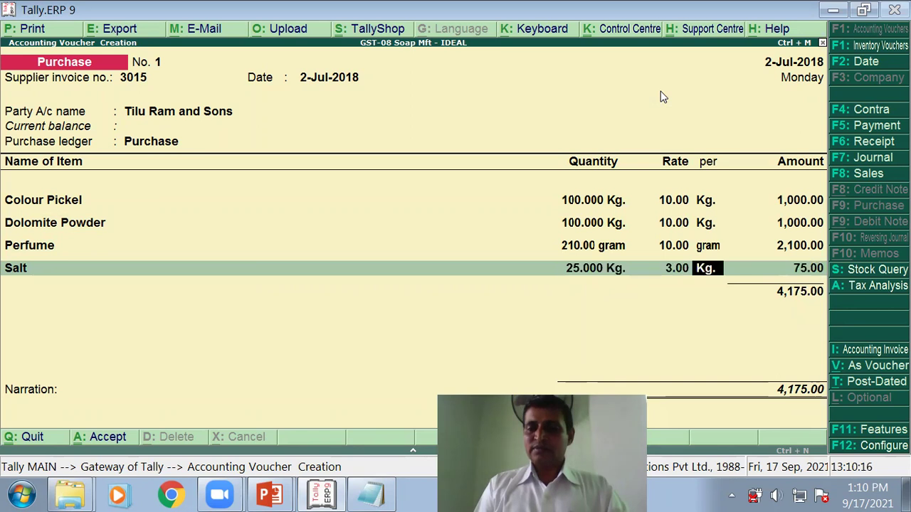
pyautogui.press('Return')
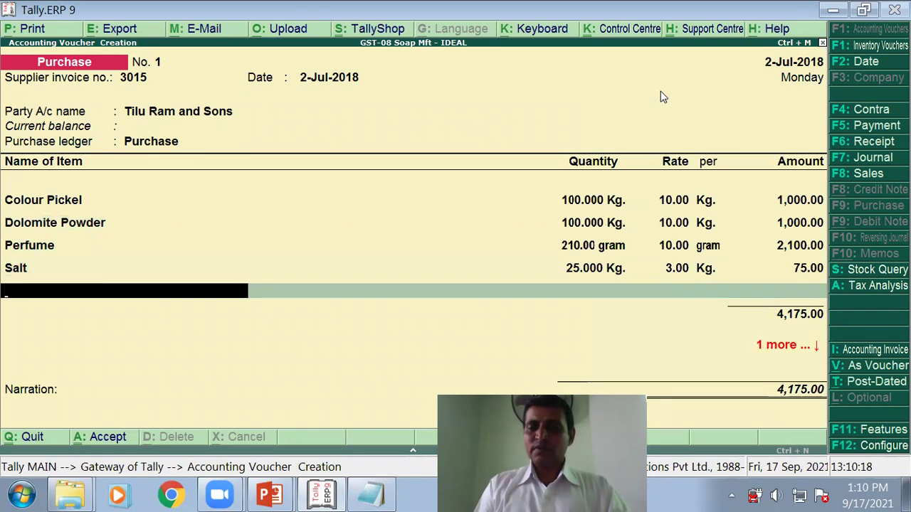
# Step: Add Soda 25 Kg at 5.00 and Slurry 50 Kg at 5.00 (250.00)
pyautogui.write('So')
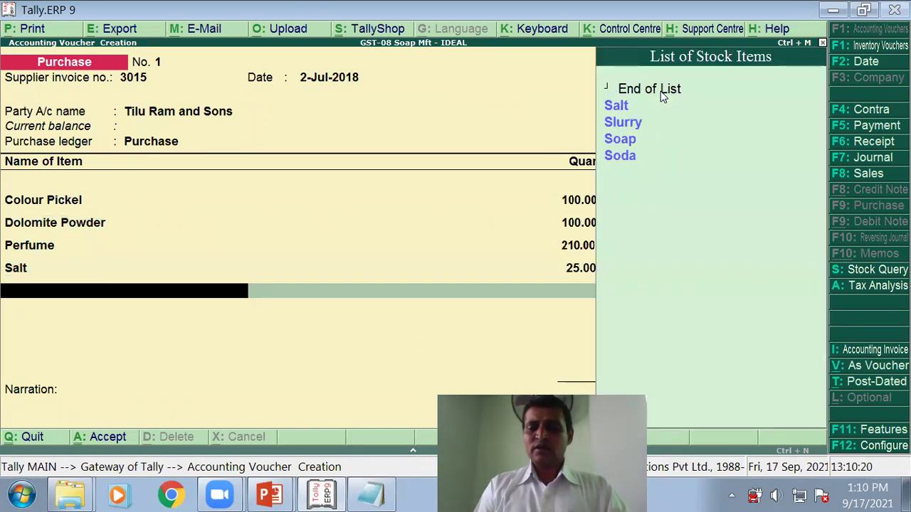
pyautogui.press('Down')
pyautogui.press('Down')
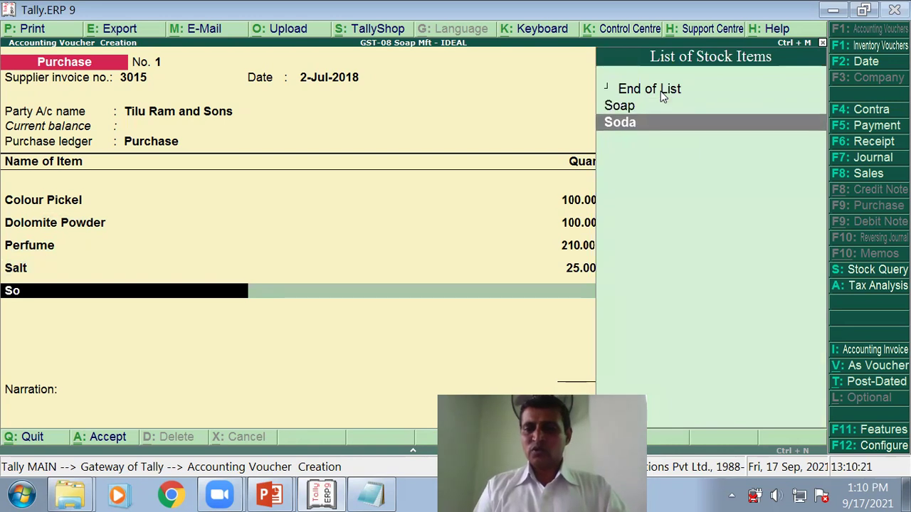
pyautogui.press('Return')
pyautogui.write('25')
pyautogui.press('Return')
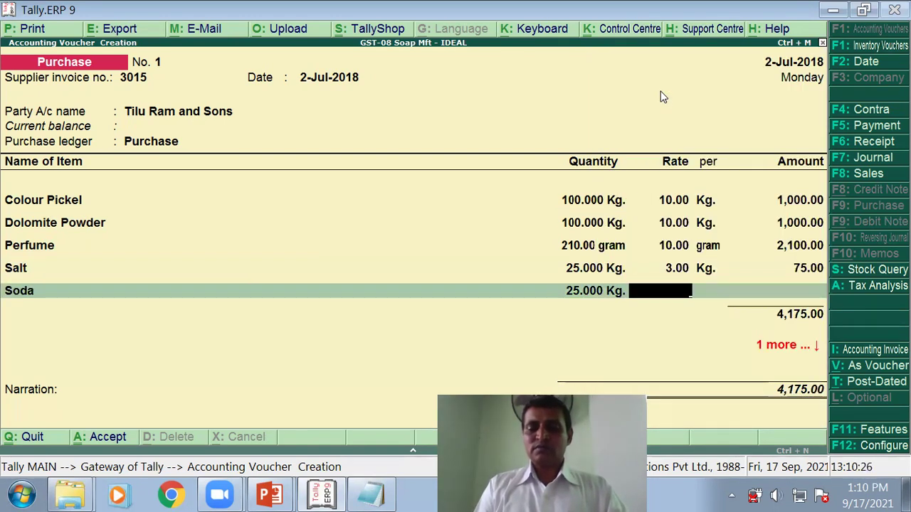
pyautogui.write('5')
pyautogui.press('Return')
pyautogui.press('Return')
pyautogui.press('Return')
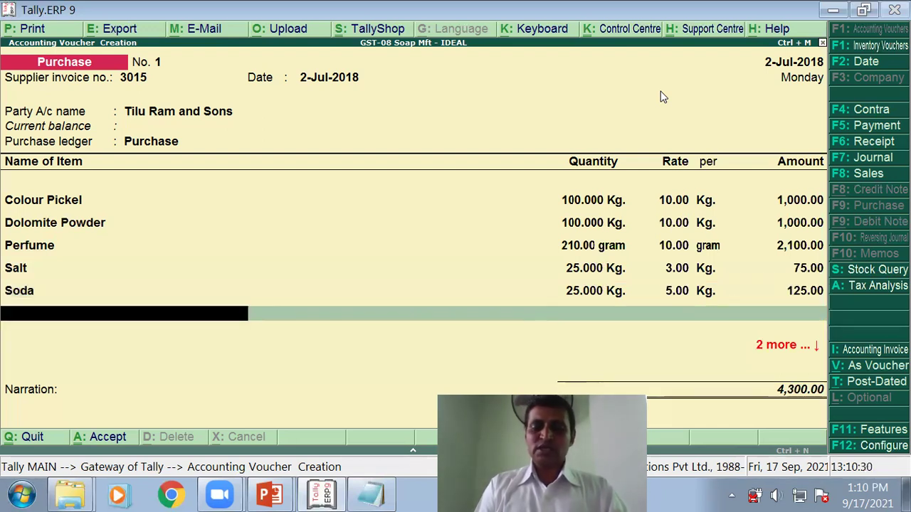
pyautogui.write('Sl')
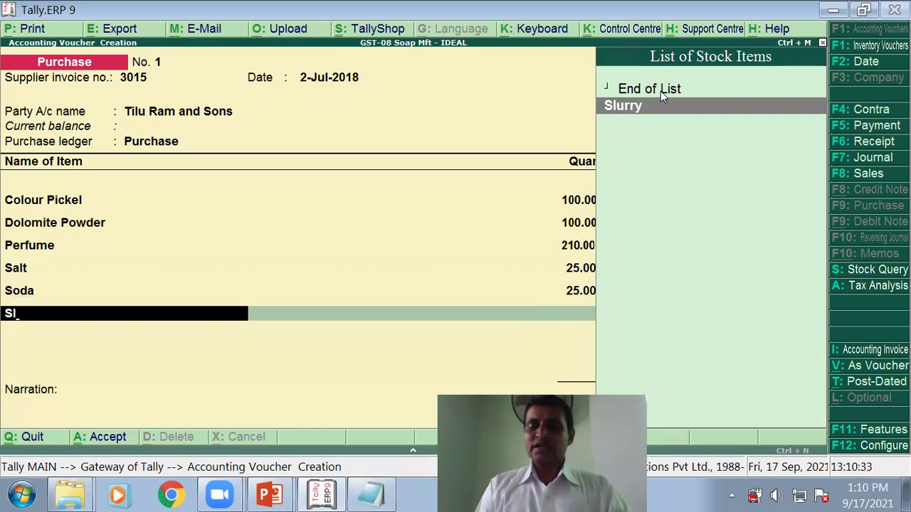
pyautogui.press('Return')
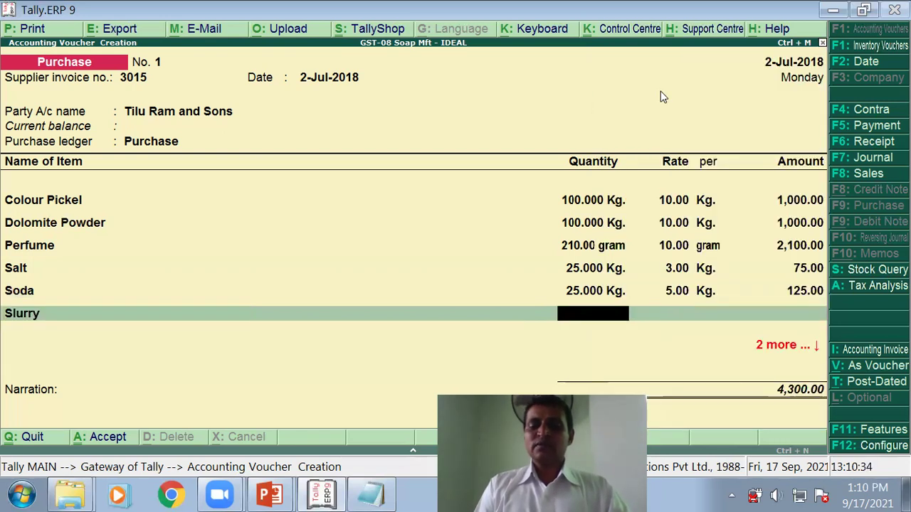
pyautogui.write('50')
pyautogui.press('Return')
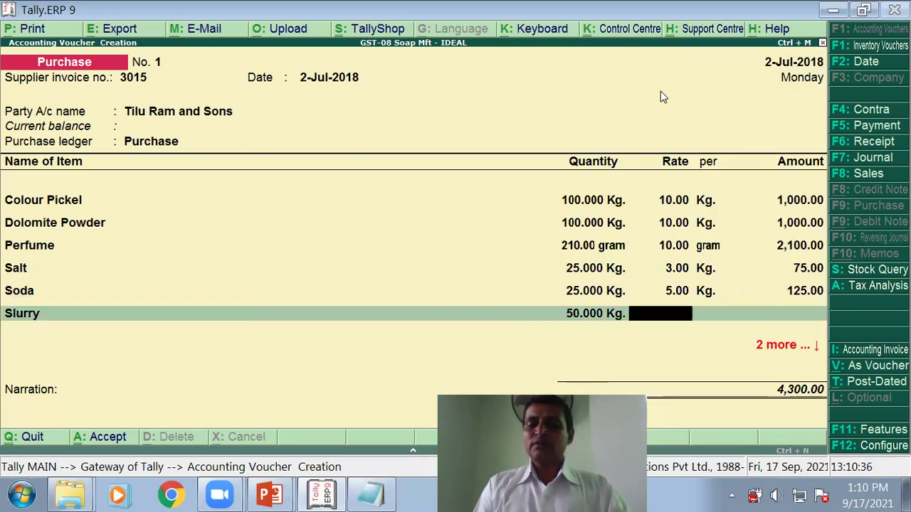
pyautogui.write('5')
pyautogui.press('Return')
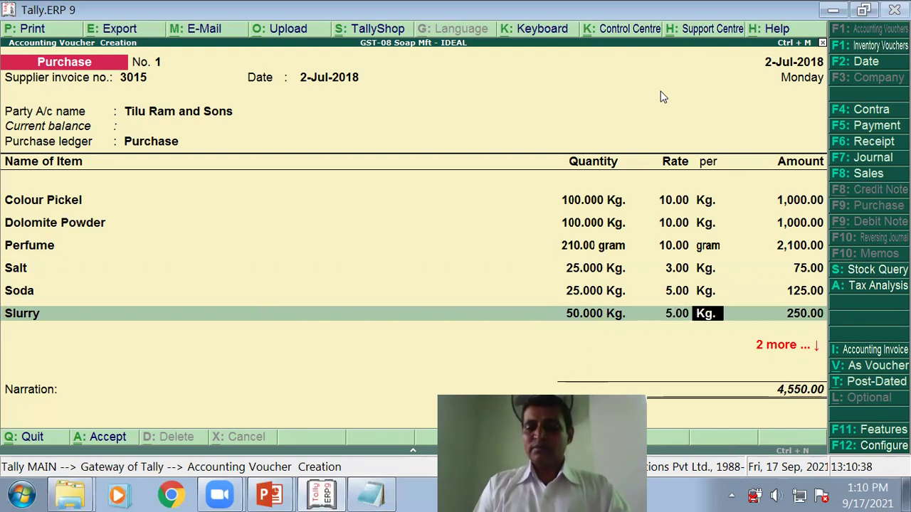
pyautogui.press('Return')
pyautogui.press('Return')
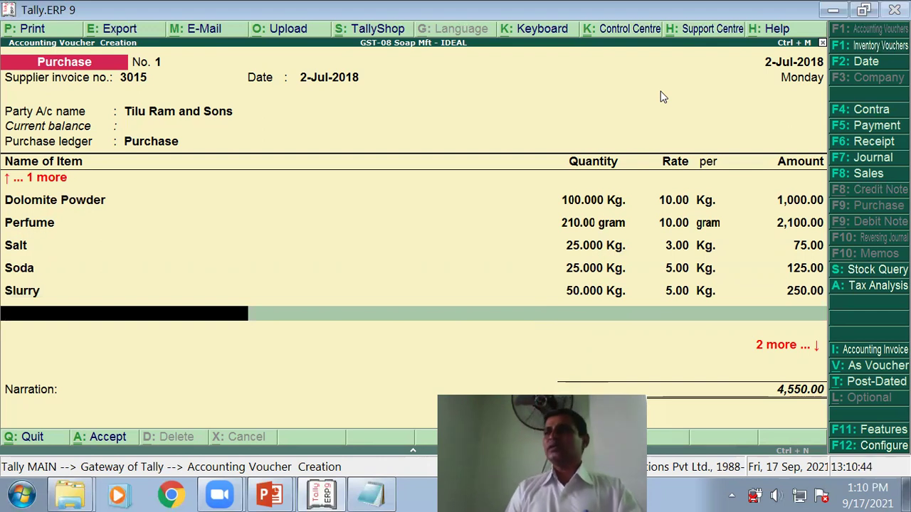
# Step: Add CGST and SGST ledger lines of 222.26 each and end the ledger entries
pyautogui.press('Return')
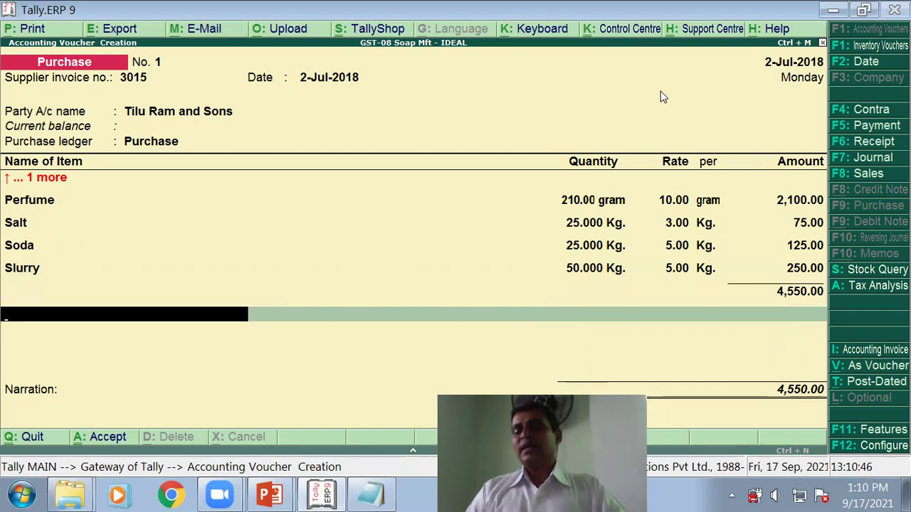
pyautogui.write('Cg')
pyautogui.press('Return')
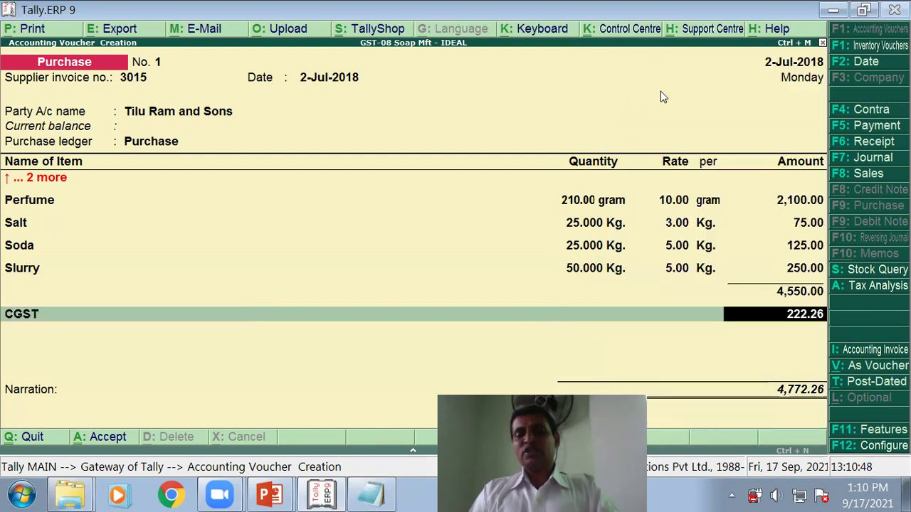
pyautogui.press('Return')
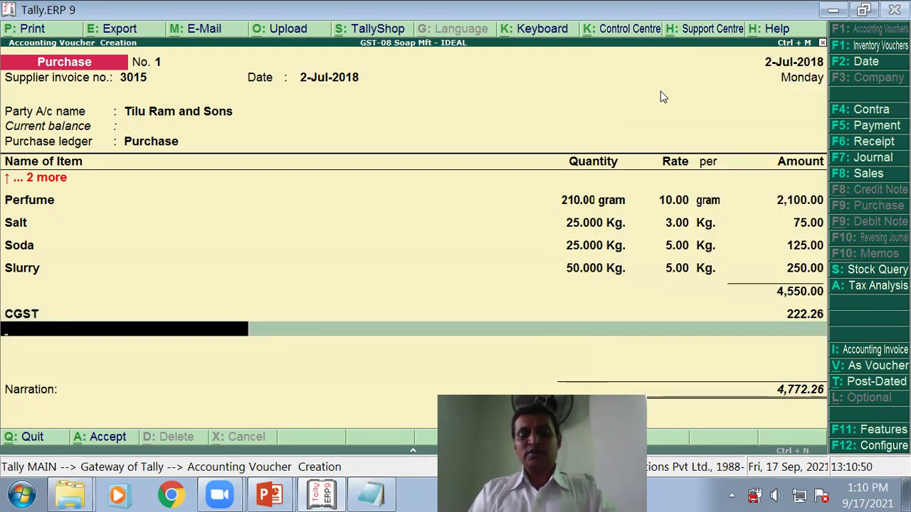
pyautogui.write('Sg')
pyautogui.press('Return')
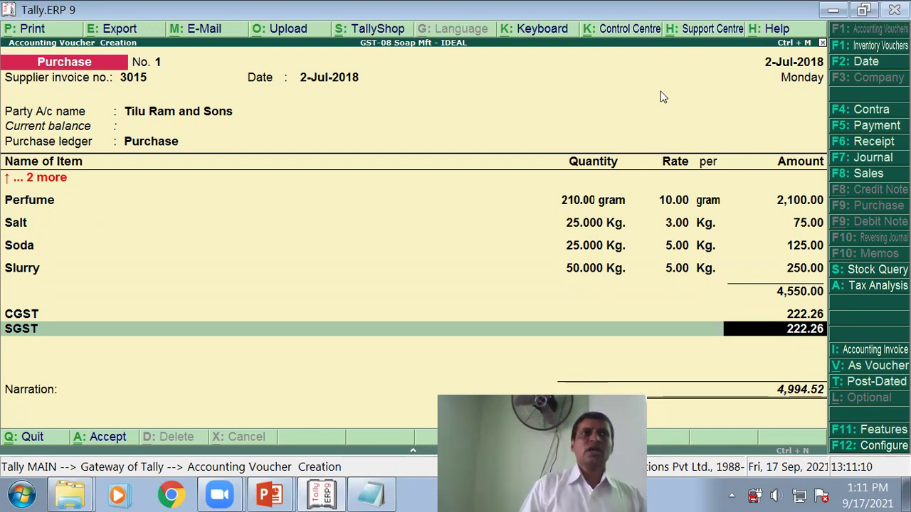
pyautogui.press('Return')
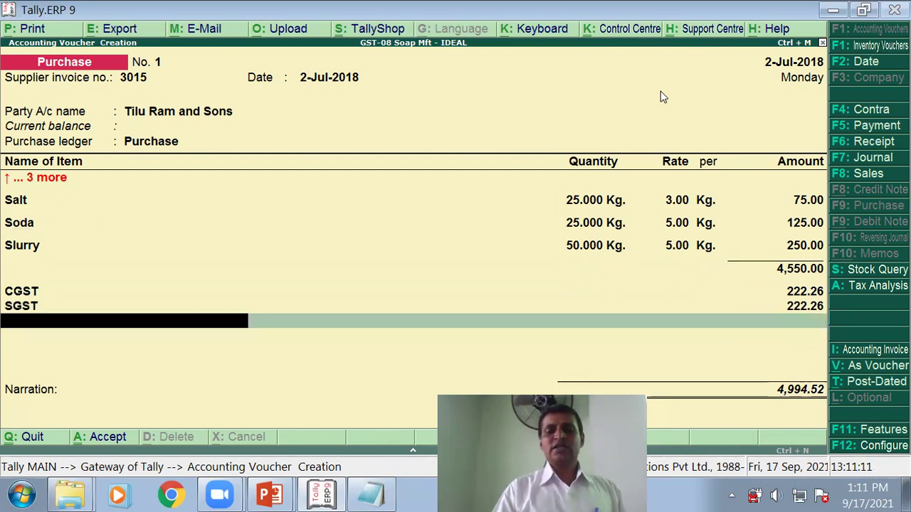
pyautogui.press('Return')
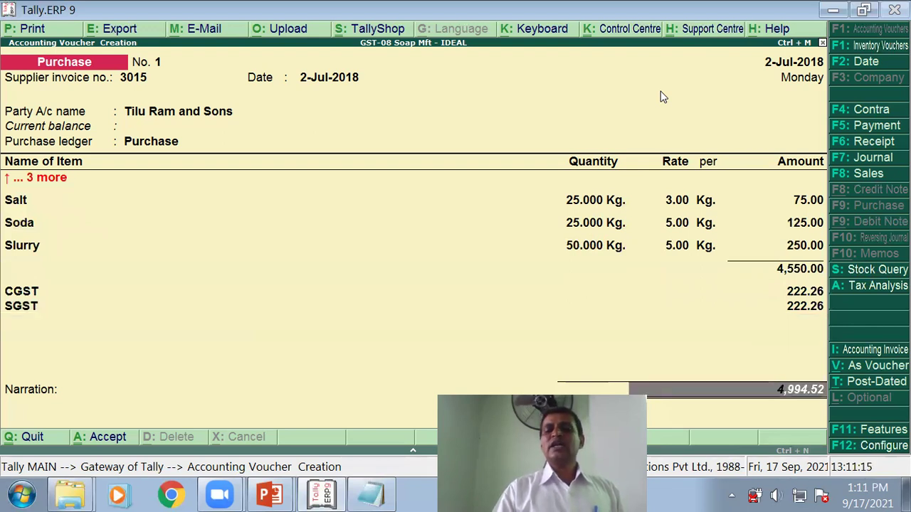
# Step: Create New Ref 3015 for 4,994.52 Cr with a 15-day credit period
pyautogui.press('Return')
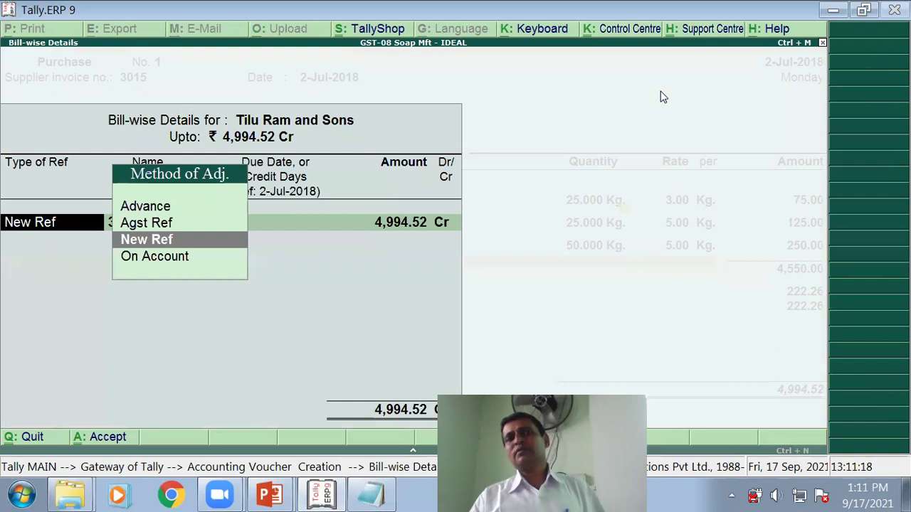
pyautogui.press('Return')
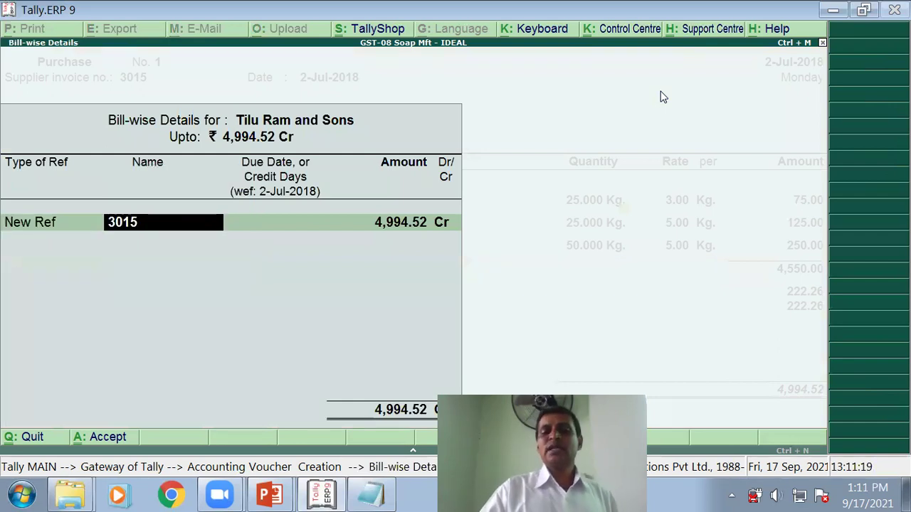
pyautogui.press('Return')
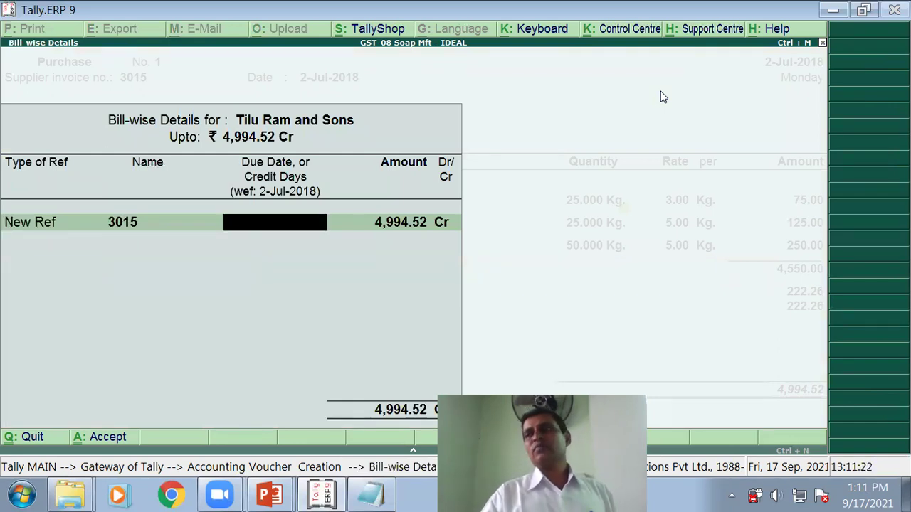
pyautogui.write('15')
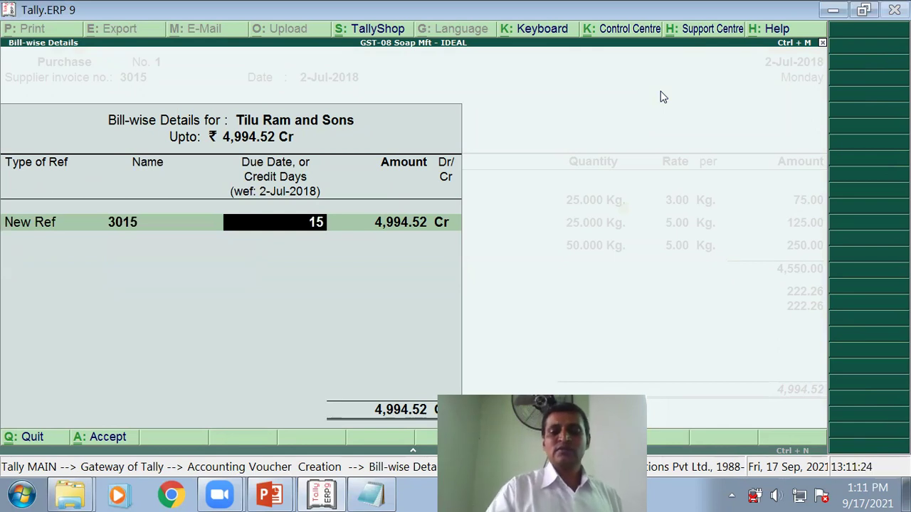
pyautogui.press('Return')
pyautogui.press('Return')
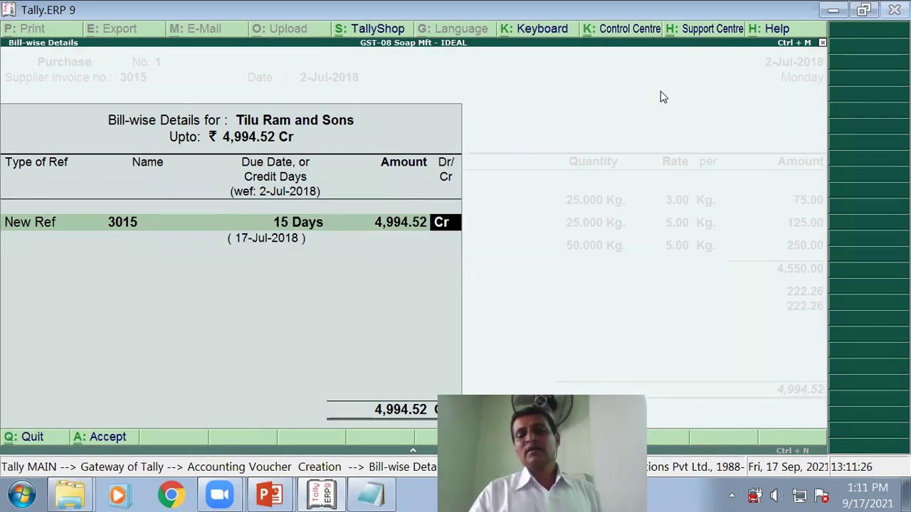
pyautogui.press('Return')
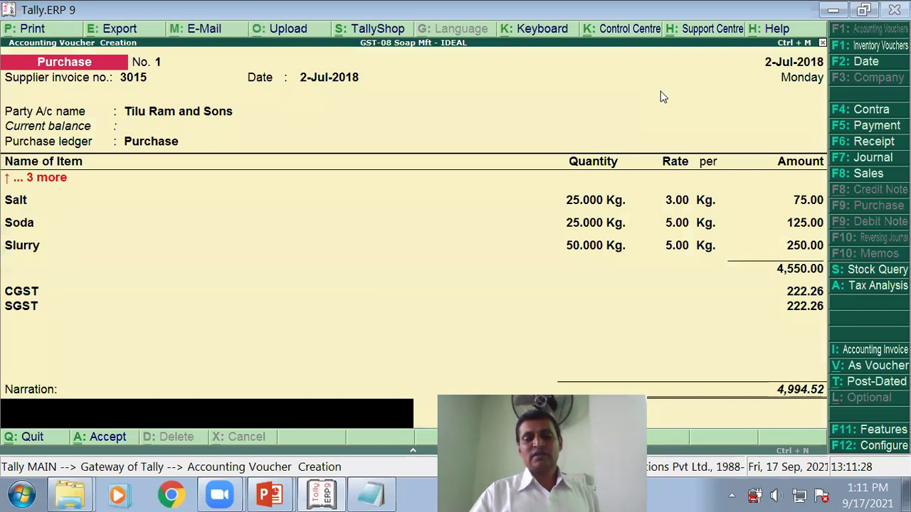
# Step: Save the voucher with narration 'being credit purchases' and advance the PowerPoint slide show
pyautogui.write('bei')
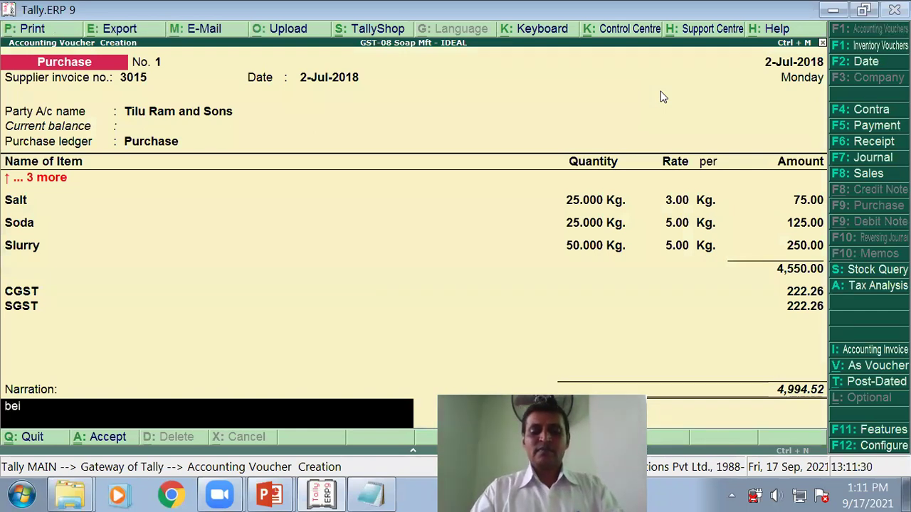
pyautogui.write('ng credit')
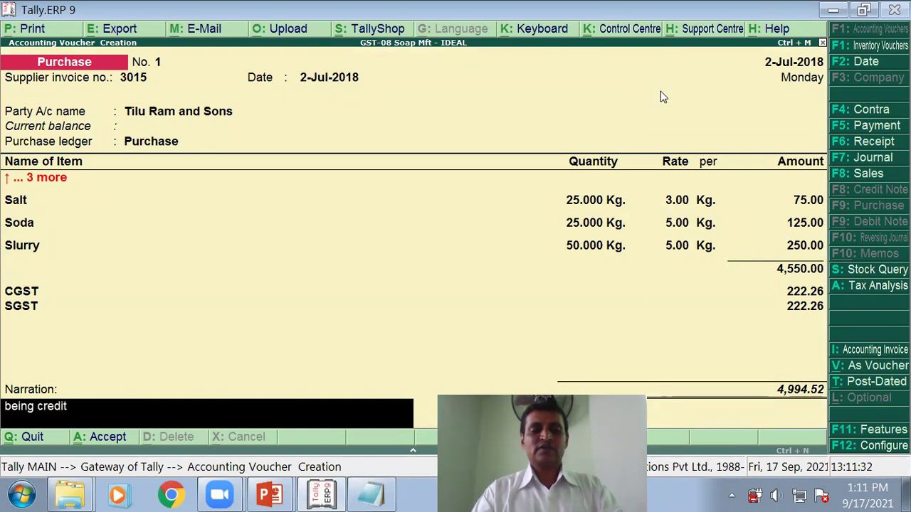
pyautogui.write(' purchase')
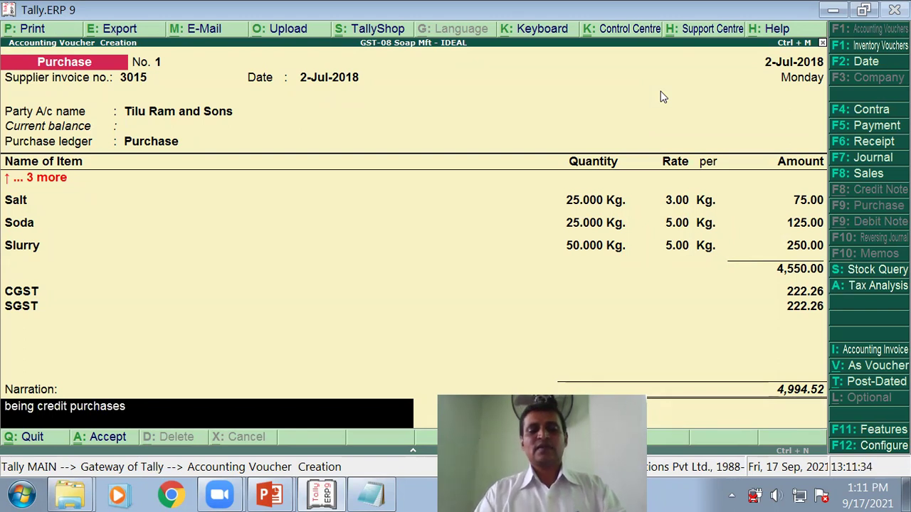
pyautogui.write('s')
pyautogui.press('Return')
pyautogui.press('Return')
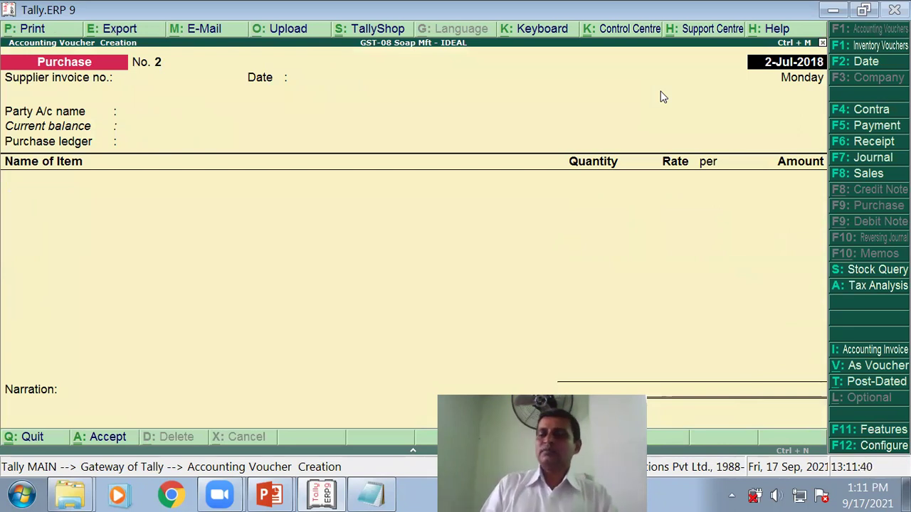
pyautogui.hotkey('alt', 'Tab')
pyautogui.press('Right')
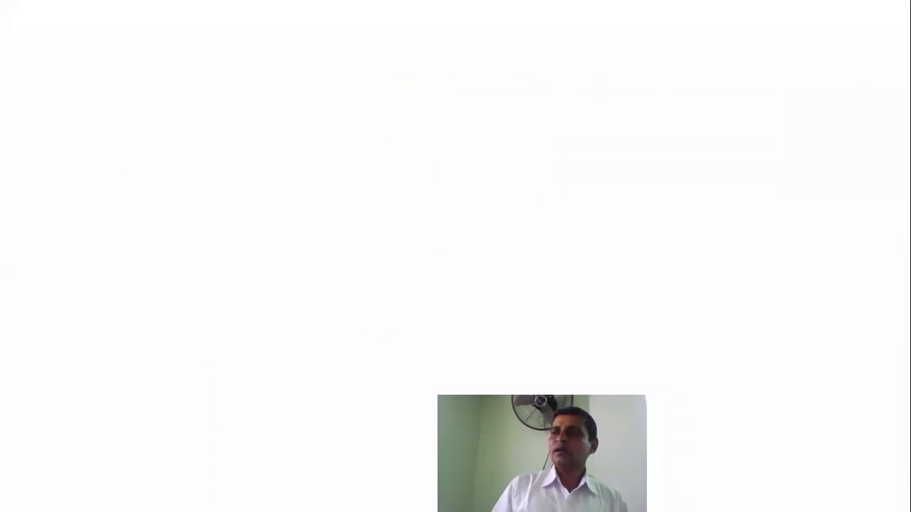